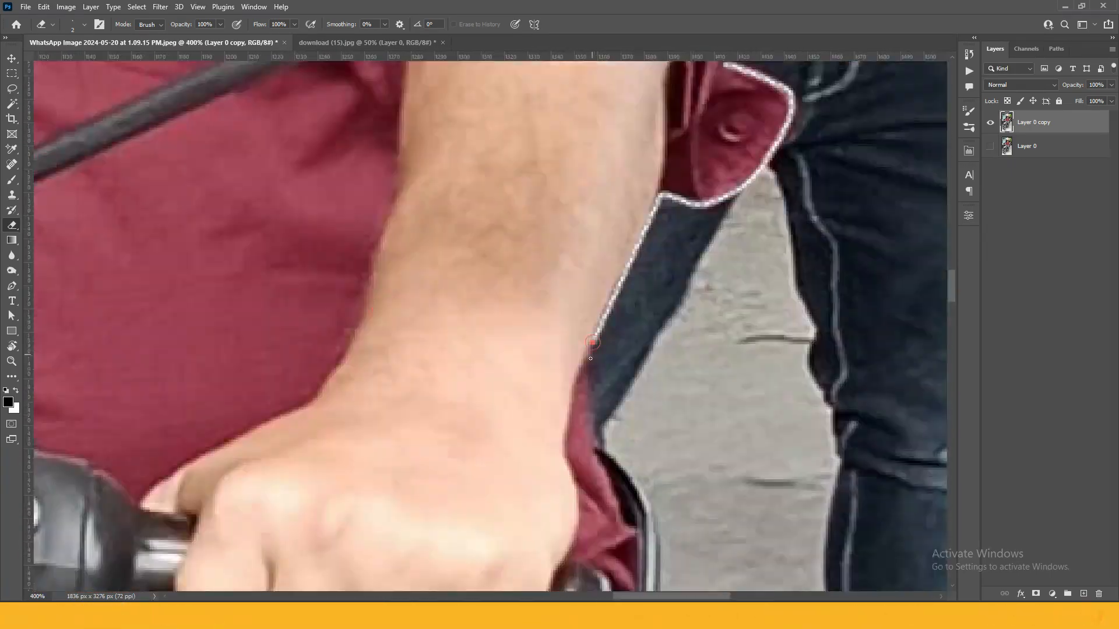
Erase leftover background around the rear rack, footpeg, engine, wheel and frame tubes
{"action": "left_click_drag", "start_coordinate": [559, 219], "coordinate": [572, 334]}
{"action": "left_click_drag", "start_coordinate": [564, 275], "coordinate": [582, 455]}
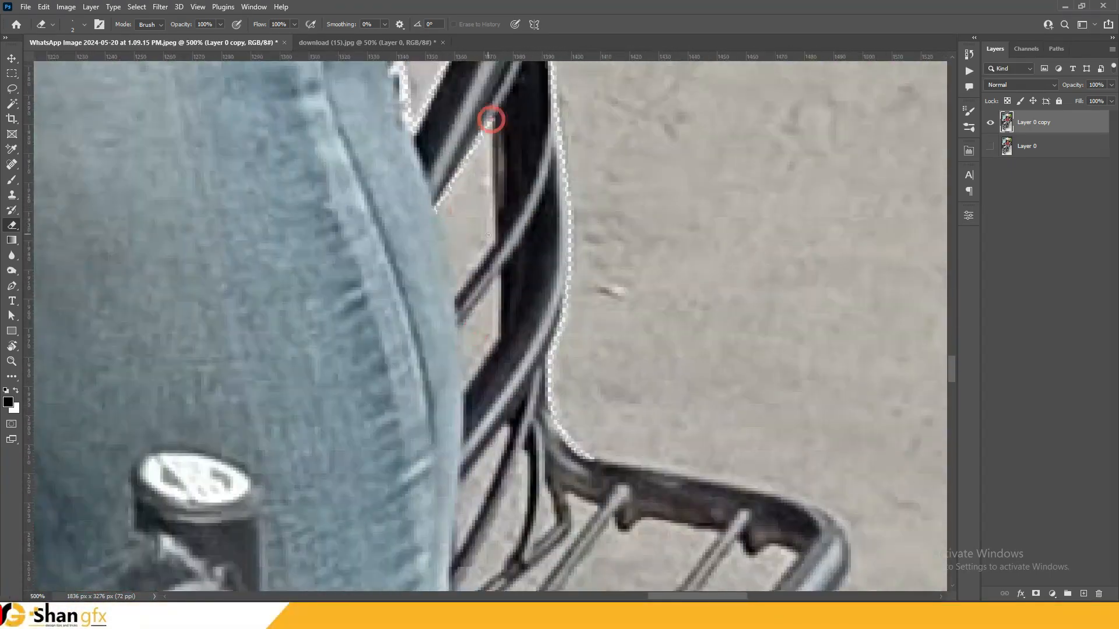
{"action": "left_click_drag", "start_coordinate": [513, 254], "coordinate": [458, 377]}
{"action": "left_click_drag", "start_coordinate": [553, 466], "coordinate": [617, 181]}
{"action": "mouse_move", "coordinate": [926, 349]}
{"action": "left_mouse_down"}
{"action": "mouse_move", "coordinate": [373, 437]}
{"action": "mouse_move", "coordinate": [367, 309]}
{"action": "left_mouse_up"}
{"action": "left_click_drag", "start_coordinate": [440, 415], "coordinate": [672, 384]}
{"action": "key", "text": "ctrl+minus"}
{"action": "left_click_drag", "start_coordinate": [407, 466], "coordinate": [651, 326]}
{"action": "left_click_drag", "start_coordinate": [545, 452], "coordinate": [412, 317]}
{"action": "key", "text": "ctrl+plus"}
{"action": "mouse_move", "coordinate": [865, 64]}
{"action": "left_mouse_down"}
{"action": "mouse_move", "coordinate": [657, 526]}
{"action": "mouse_move", "coordinate": [279, 318]}
{"action": "left_mouse_up"}
Erase the background around the indicator, headlight, brake lever, rider's finger and mirror
{"action": "mouse_move", "coordinate": [478, 217]}
{"action": "left_mouse_down"}
{"action": "mouse_move", "coordinate": [460, 526]}
{"action": "mouse_move", "coordinate": [479, 214]}
{"action": "left_mouse_up"}
{"action": "left_click_drag", "start_coordinate": [479, 217], "coordinate": [515, 469]}
{"action": "mouse_move", "coordinate": [518, 464]}
{"action": "left_mouse_down"}
{"action": "mouse_move", "coordinate": [500, 175]}
{"action": "mouse_move", "coordinate": [537, 449]}
{"action": "left_mouse_up"}
{"action": "left_click_drag", "start_coordinate": [524, 420], "coordinate": [642, 244]}
{"action": "key", "text": "ctrl+minus"}
{"action": "key", "text": "ctrl+minus"}
{"action": "key", "text": "ctrl+plus"}
{"action": "key", "text": "ctrl+plus"}
{"action": "mouse_move", "coordinate": [466, 585]}
{"action": "left_mouse_down"}
{"action": "mouse_move", "coordinate": [696, 310]}
{"action": "mouse_move", "coordinate": [641, 524]}
{"action": "left_mouse_up"}
{"action": "left_click_drag", "start_coordinate": [559, 399], "coordinate": [511, 399]}
{"action": "left_click_drag", "start_coordinate": [279, 445], "coordinate": [637, 362]}
{"action": "left_click_drag", "start_coordinate": [606, 384], "coordinate": [449, 367]}
{"action": "left_click_drag", "start_coordinate": [688, 583], "coordinate": [570, 492]}
Clean the edges along the rider's arm, face and neck, plus the number plate and wheel gaps
{"action": "left_click_drag", "start_coordinate": [641, 326], "coordinate": [274, 315]}
{"action": "left_click_drag", "start_coordinate": [318, 518], "coordinate": [725, 223]}
{"action": "left_click_drag", "start_coordinate": [362, 464], "coordinate": [344, 384]}
{"action": "left_click_drag", "start_coordinate": [816, 467], "coordinate": [592, 292]}
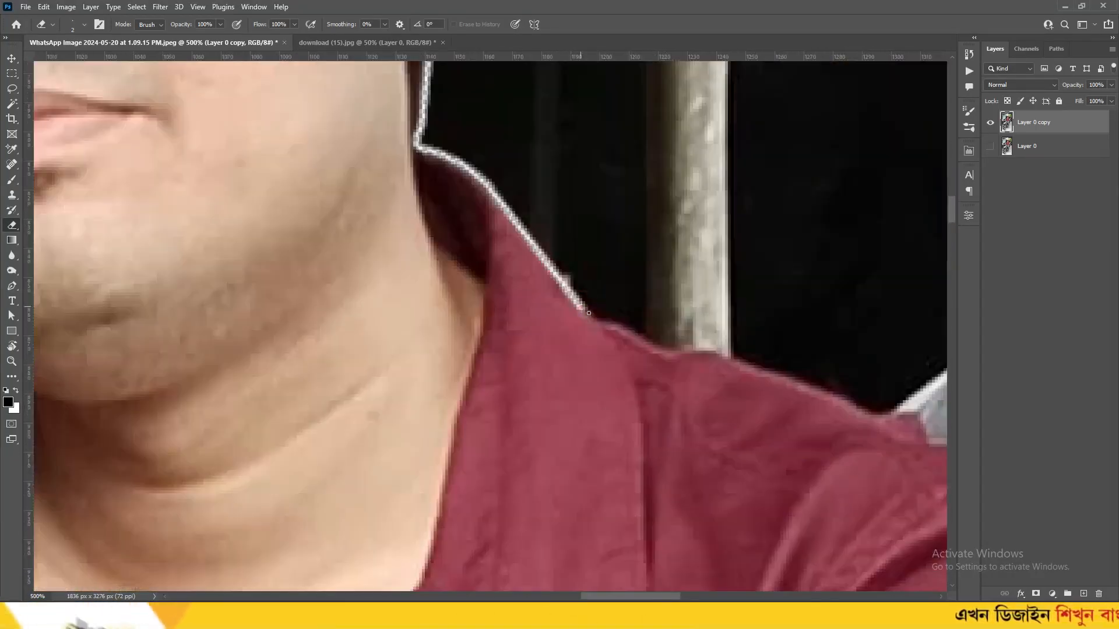
{"action": "key", "text": "ctrl+minus"}
{"action": "key", "text": "ctrl+minus"}
{"action": "key", "text": "ctrl+minus"}
{"action": "key", "text": "ctrl+minus"}
{"action": "key", "text": "ctrl+minus"}
{"action": "key", "text": "ctrl+plus"}
{"action": "key", "text": "ctrl+plus"}
{"action": "key", "text": "ctrl+plus"}
{"action": "key", "text": "ctrl+plus"}
{"action": "key", "text": "ctrl+plus"}
{"action": "key", "text": "ctrl+plus"}
{"action": "mouse_move", "coordinate": [420, 425]}
{"action": "left_mouse_down"}
{"action": "mouse_move", "coordinate": [516, 298]}
{"action": "mouse_move", "coordinate": [427, 297]}
{"action": "mouse_move", "coordinate": [501, 192]}
{"action": "left_mouse_up"}
{"action": "left_click_drag", "start_coordinate": [524, 454], "coordinate": [501, 210]}
{"action": "key", "text": "ctrl+minus"}
{"action": "key", "text": "ctrl+minus"}
{"action": "key", "text": "ctrl+minus"}
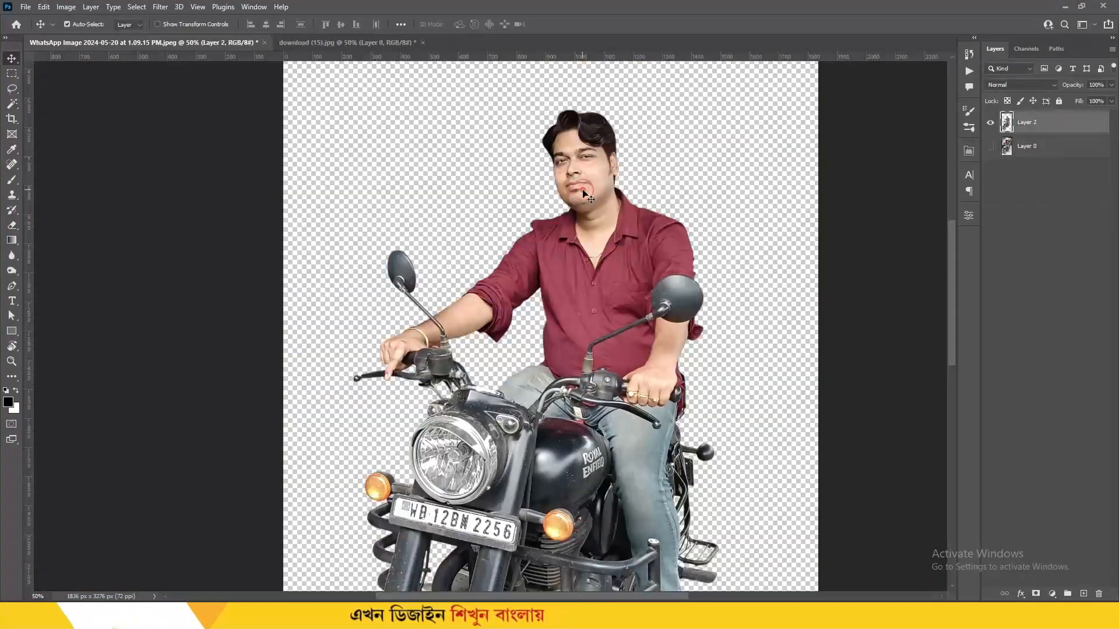
Create a new 3 × 4 inch, 300 ppi document
{"action": "key", "text": "ctrl+minus"}
{"action": "key", "text": "ctrl+n"}
{"action": "left_click", "coordinate": [762, 220]}
{"action": "left_click", "coordinate": [771, 250]}
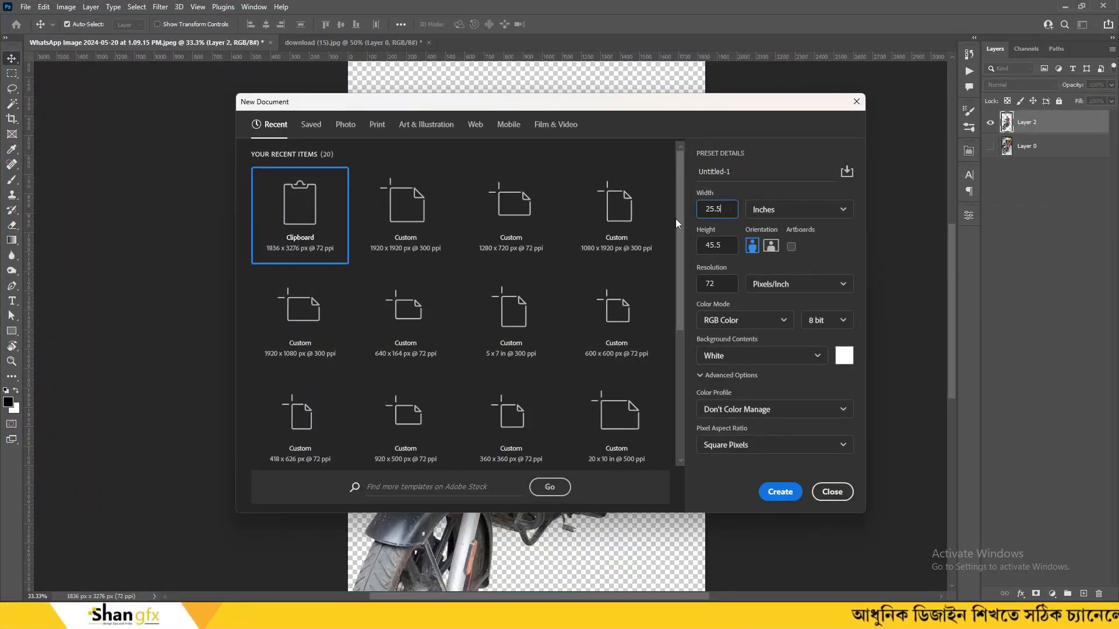
{"action": "double_click", "coordinate": [715, 208]}
{"action": "type", "text": "3"}
{"action": "left_click", "coordinate": [699, 245]}
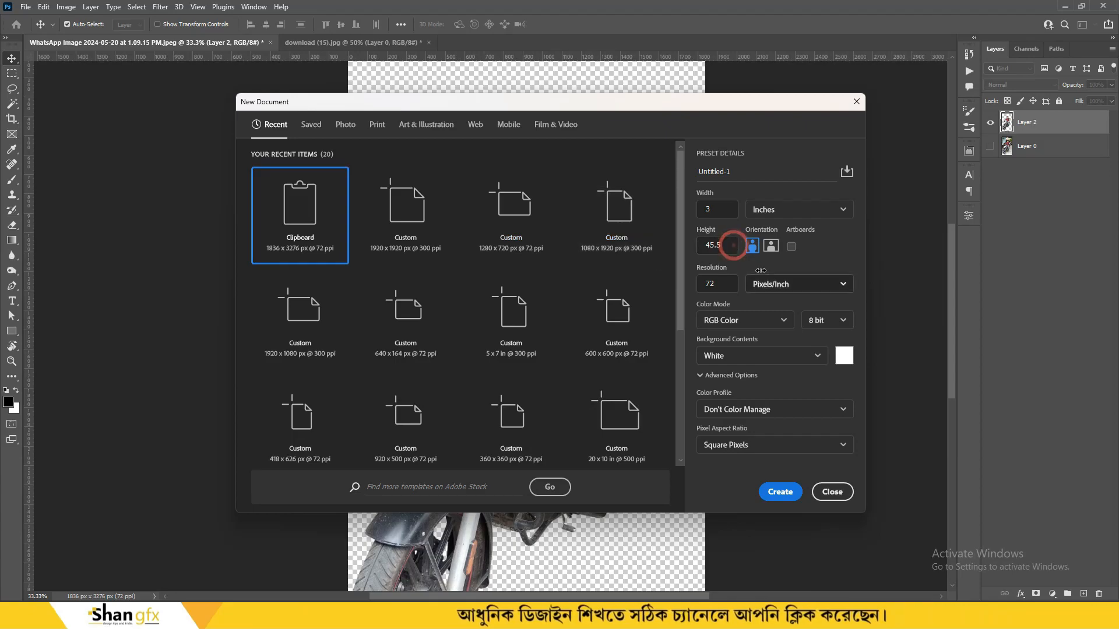
{"action": "left_click", "coordinate": [727, 247]}
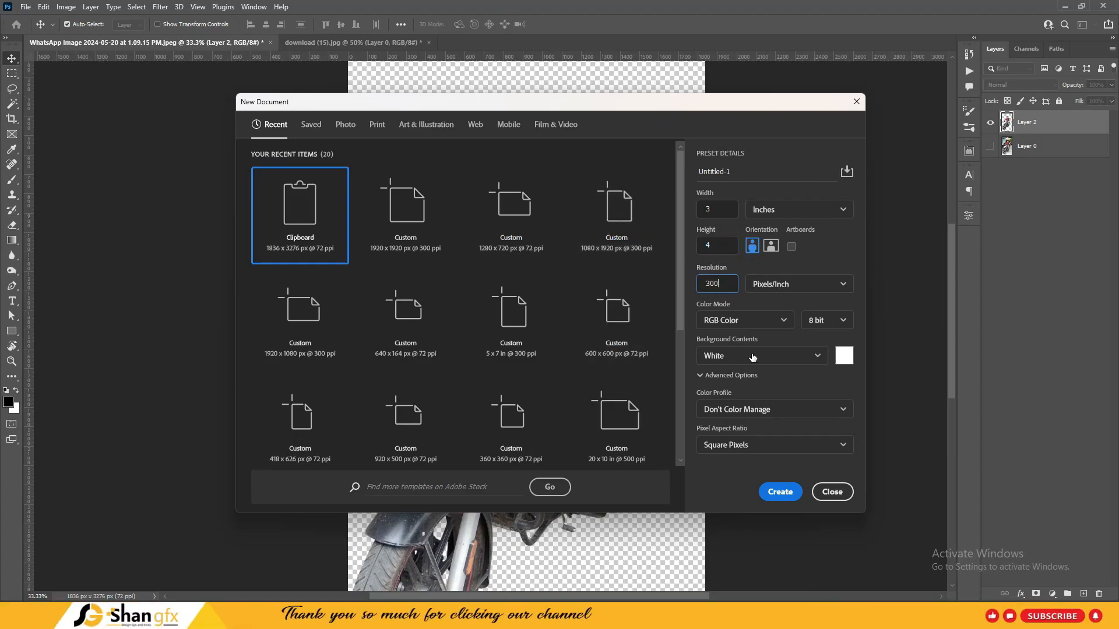
{"action": "left_click", "coordinate": [780, 489]}
Drag the cut-out rider from its photo into the new Untitled-1 document
{"action": "left_click", "coordinate": [221, 46]}
{"action": "left_click_drag", "start_coordinate": [467, 45], "coordinate": [572, 34]}
{"action": "left_click_drag", "start_coordinate": [658, 42], "coordinate": [674, 41]}
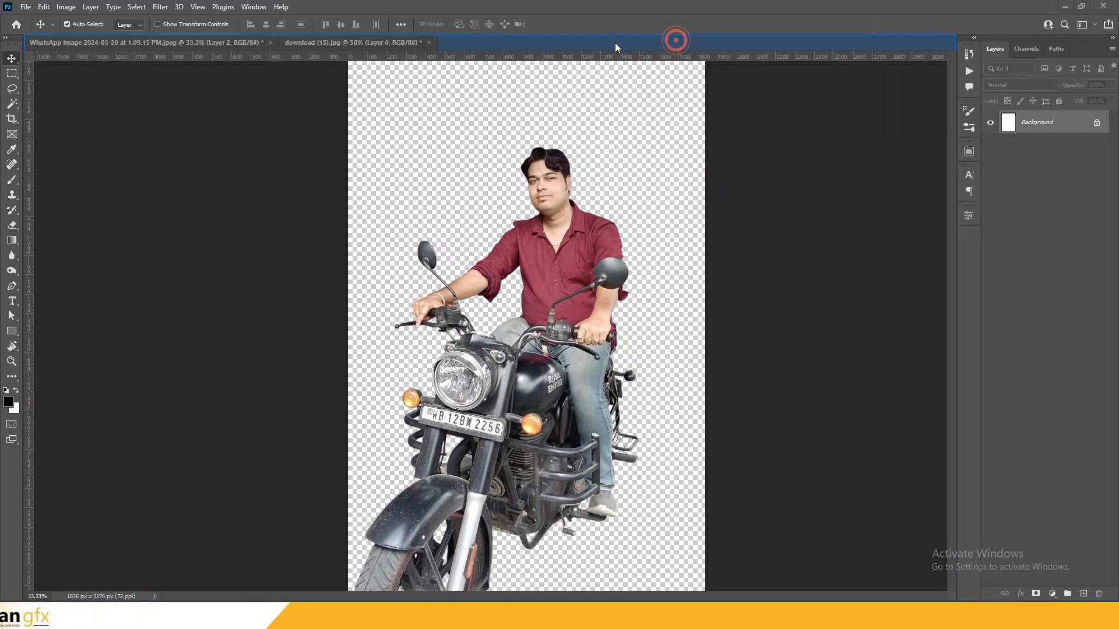
{"action": "left_click", "coordinate": [188, 41]}
{"action": "left_click_drag", "start_coordinate": [562, 277], "coordinate": [539, 279]}
Scale the rider down with Free Transform and centre it near the bottom of the canvas
{"action": "left_click_drag", "start_coordinate": [635, 139], "coordinate": [567, 264]}
{"action": "key", "text": "ctrl+plus"}
{"action": "left_click_drag", "start_coordinate": [553, 355], "coordinate": [539, 201]}
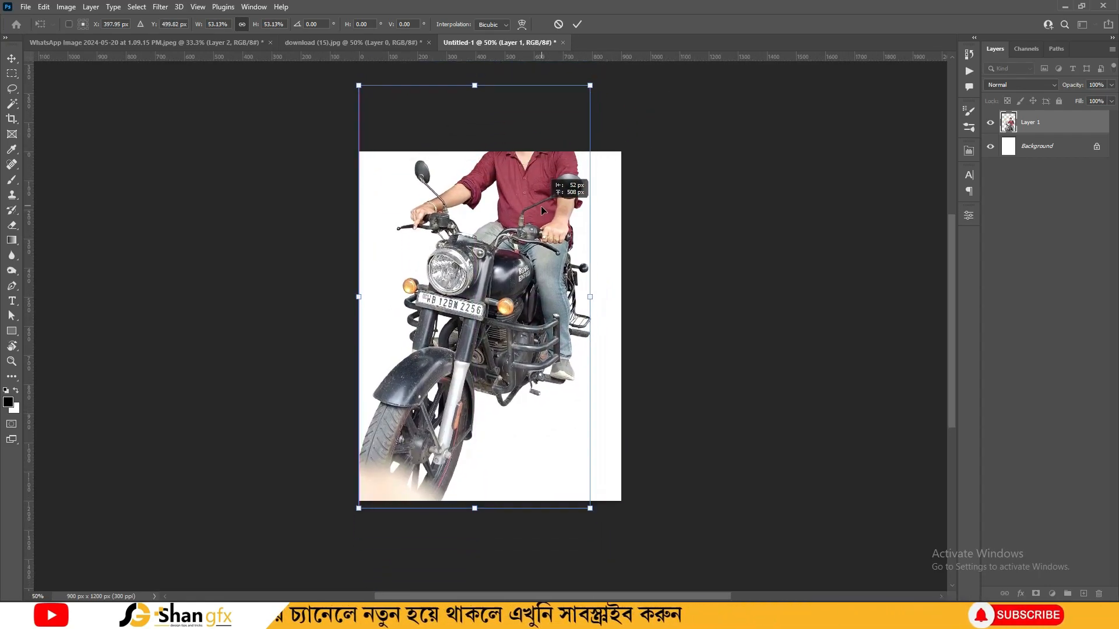
{"action": "left_click_drag", "start_coordinate": [590, 83], "coordinate": [552, 170]}
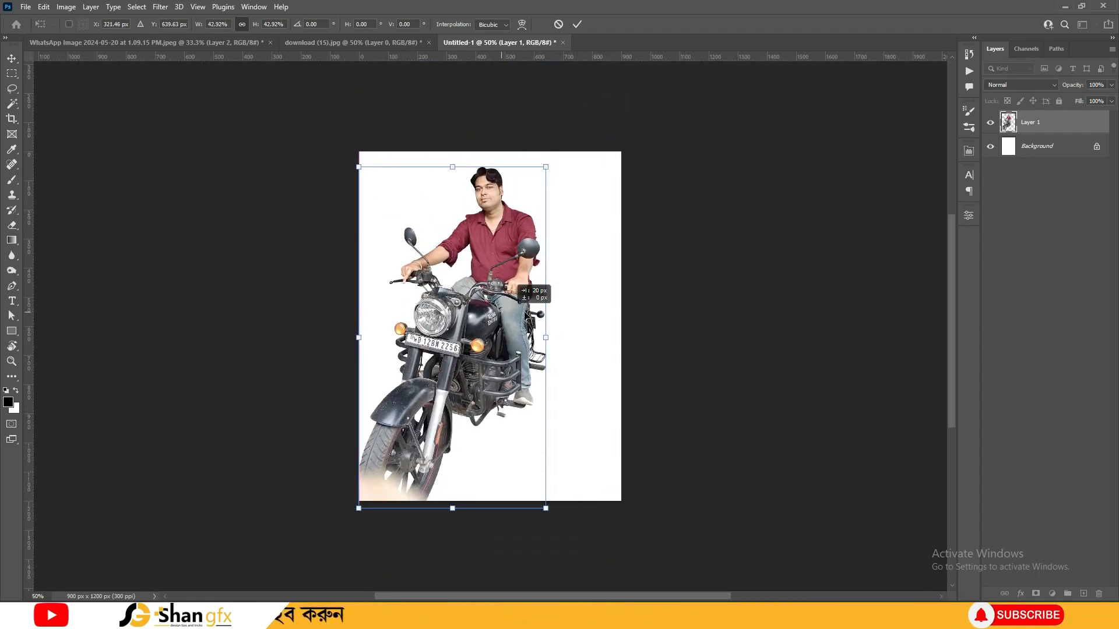
{"action": "left_click_drag", "start_coordinate": [507, 312], "coordinate": [558, 311]}
{"action": "key", "text": "Return"}
{"action": "key", "text": "ctrl+t"}
{"action": "mouse_move", "coordinate": [557, 249]}
{"action": "left_mouse_down"}
{"action": "mouse_move", "coordinate": [545, 243]}
{"action": "mouse_move", "coordinate": [551, 271]}
{"action": "left_mouse_up"}
{"action": "left_click_drag", "start_coordinate": [583, 188], "coordinate": [576, 185]}
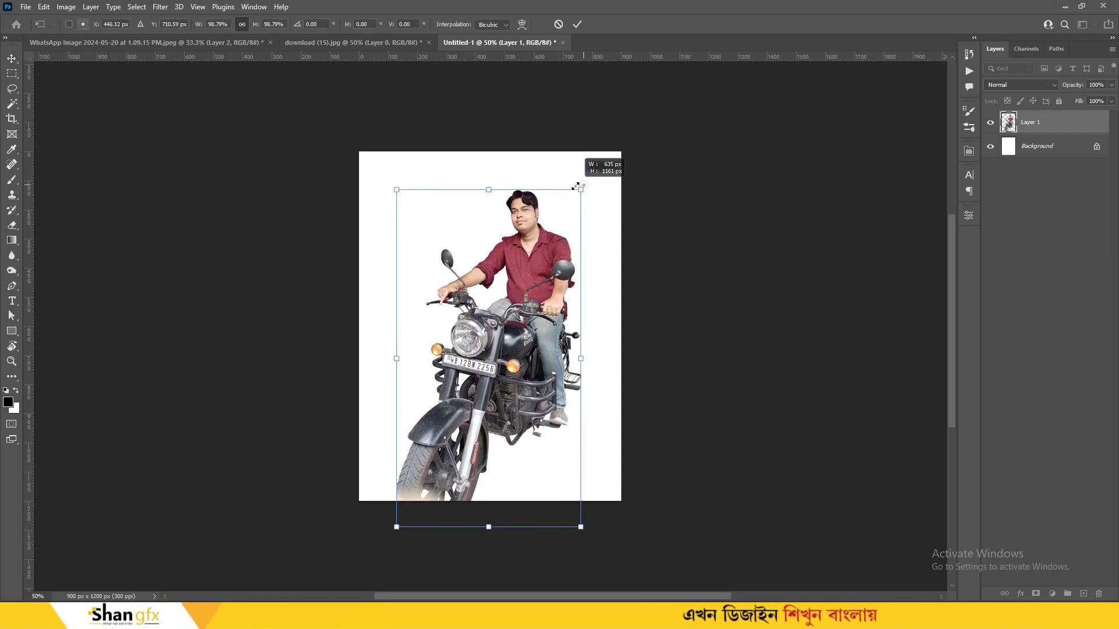
{"action": "key", "text": "Return"}
Copy the whole blurred street photo and close it without saving
{"action": "left_click", "coordinate": [321, 43]}
{"action": "key", "text": "ctrl+a"}
{"action": "key", "text": "ctrl+w"}
{"action": "left_click", "coordinate": [554, 228]}
Unlock the Background as Layer 0, paste the street photo and enlarge it to the canvas bottom
{"action": "left_click", "coordinate": [1041, 148]}
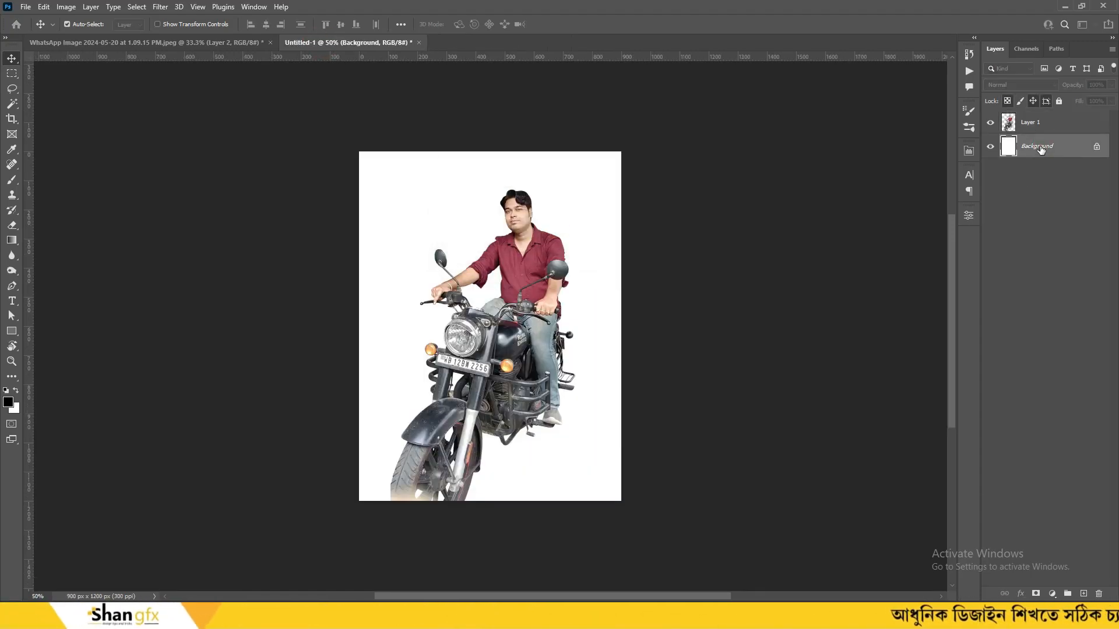
{"action": "double_click", "coordinate": [1041, 149]}
{"action": "left_click", "coordinate": [653, 183]}
{"action": "key", "text": "ctrl+v"}
{"action": "key", "text": "ctrl+t"}
{"action": "left_click_drag", "start_coordinate": [597, 166], "coordinate": [635, 124]}
{"action": "left_click_drag", "start_coordinate": [579, 419], "coordinate": [579, 390]}
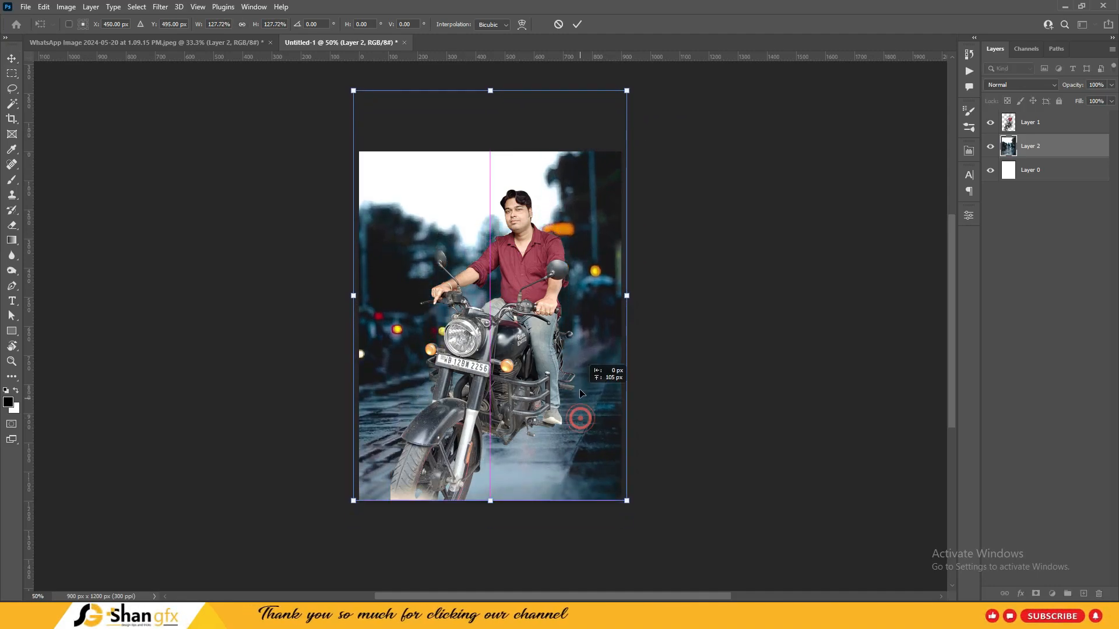
{"action": "double_click", "coordinate": [609, 263]}
Nudge the rider down-left, then stretch, skew and widen the street photo across the canvas
{"action": "key", "text": "ctrl+minus"}
{"action": "left_click_drag", "start_coordinate": [520, 275], "coordinate": [489, 294]}
{"action": "left_click", "coordinate": [563, 334], "text": "ctrl"}
{"action": "key", "text": "ctrl+t"}
{"action": "left_click_drag", "start_coordinate": [490, 167], "coordinate": [466, 88]}
{"action": "mouse_move", "coordinate": [579, 264]}
{"action": "left_mouse_down"}
{"action": "mouse_move", "coordinate": [617, 264]}
{"action": "mouse_move", "coordinate": [600, 264]}
{"action": "left_mouse_up"}
{"action": "left_click_drag", "start_coordinate": [503, 460], "coordinate": [517, 460]}
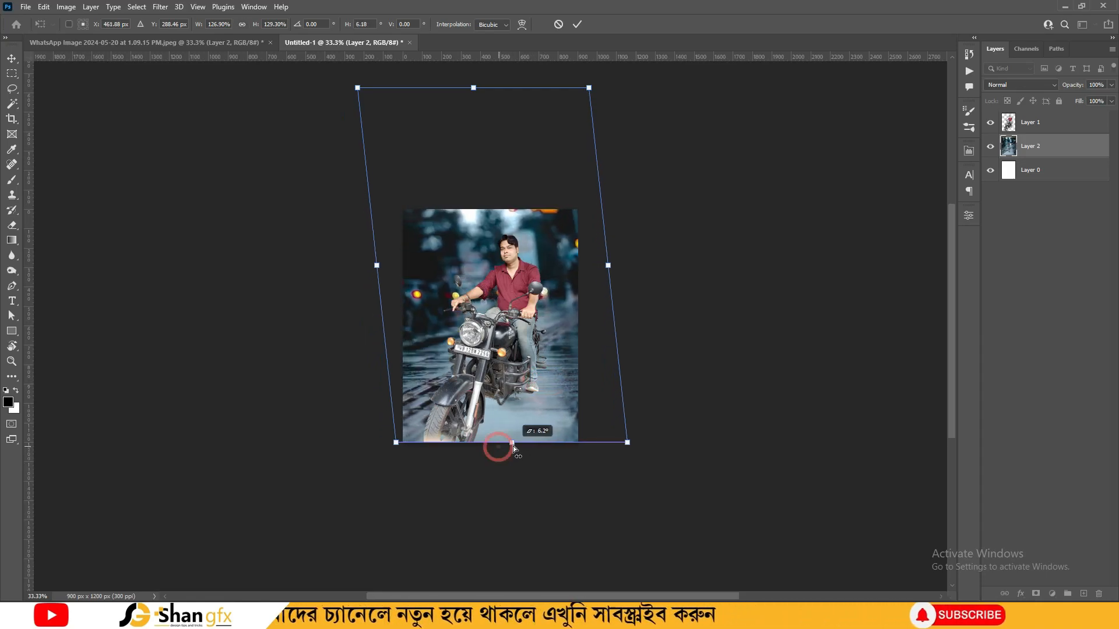
{"action": "left_click_drag", "start_coordinate": [473, 87], "coordinate": [397, 92]}
{"action": "left_click_drag", "start_coordinate": [573, 266], "coordinate": [596, 265]}
{"action": "left_click_drag", "start_coordinate": [286, 88], "coordinate": [260, 63]}
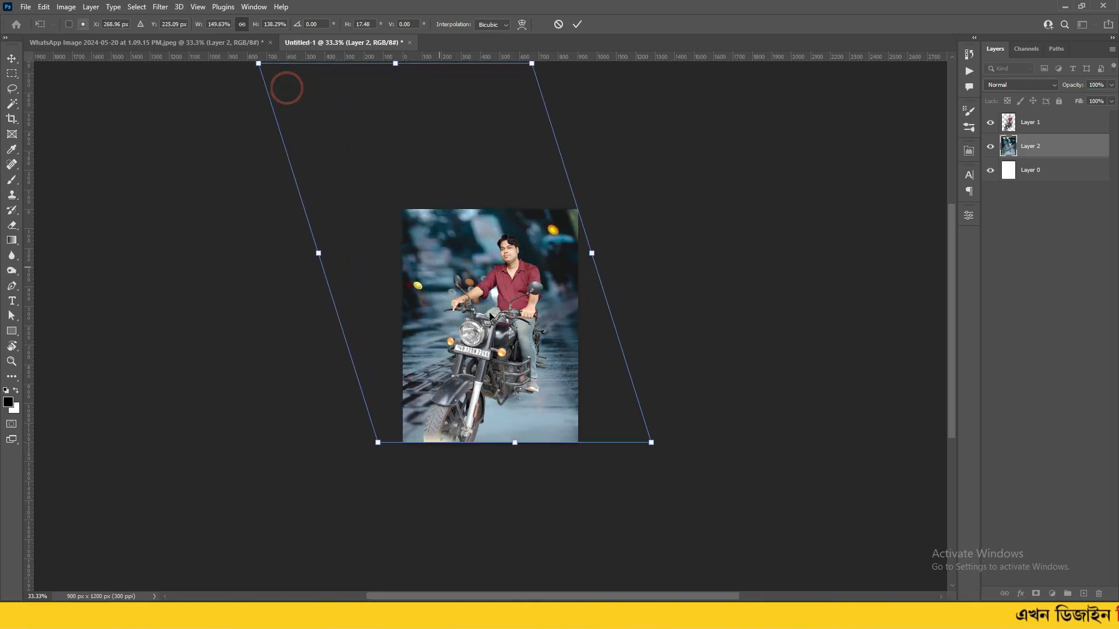
{"action": "key", "text": "Return"}
Enlarge the street photo slightly more so it fully covers the canvas
{"action": "key", "text": "ctrl+plus"}
{"action": "key", "text": "ctrl+t"}
{"action": "left_click_drag", "start_coordinate": [731, 501], "coordinate": [736, 505]}
{"action": "key", "text": "ctrl+minus"}
{"action": "key", "text": "Return"}
{"action": "left_click", "coordinate": [804, 300]}
{"action": "key", "text": "ctrl+plus"}
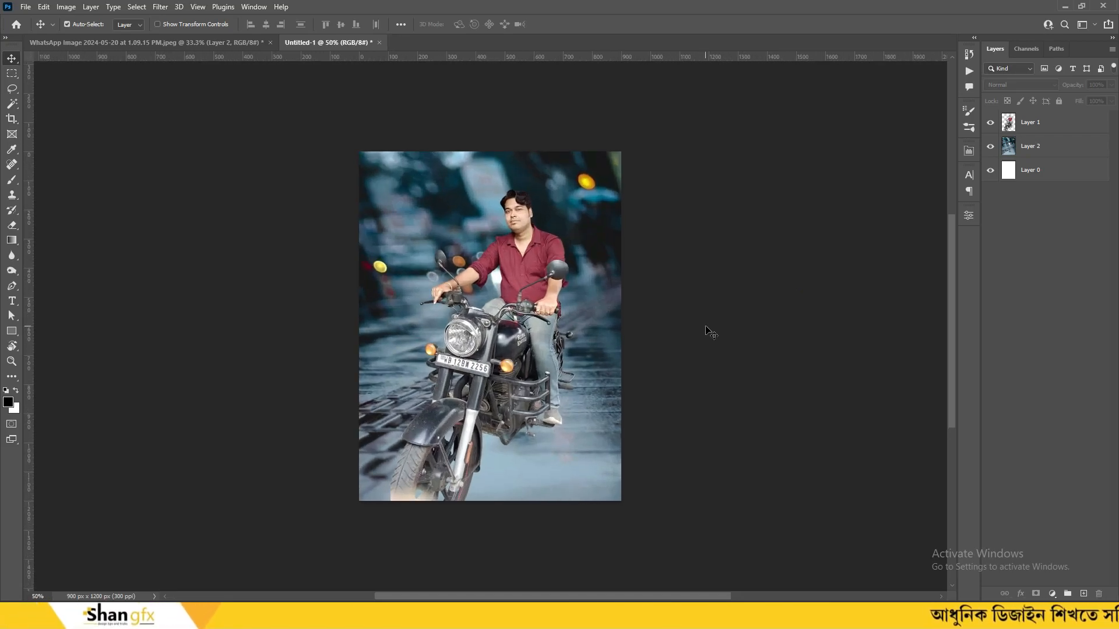
Duplicate the street photo layer and skew the copy's top edge to the right
{"action": "left_click", "coordinate": [500, 246]}
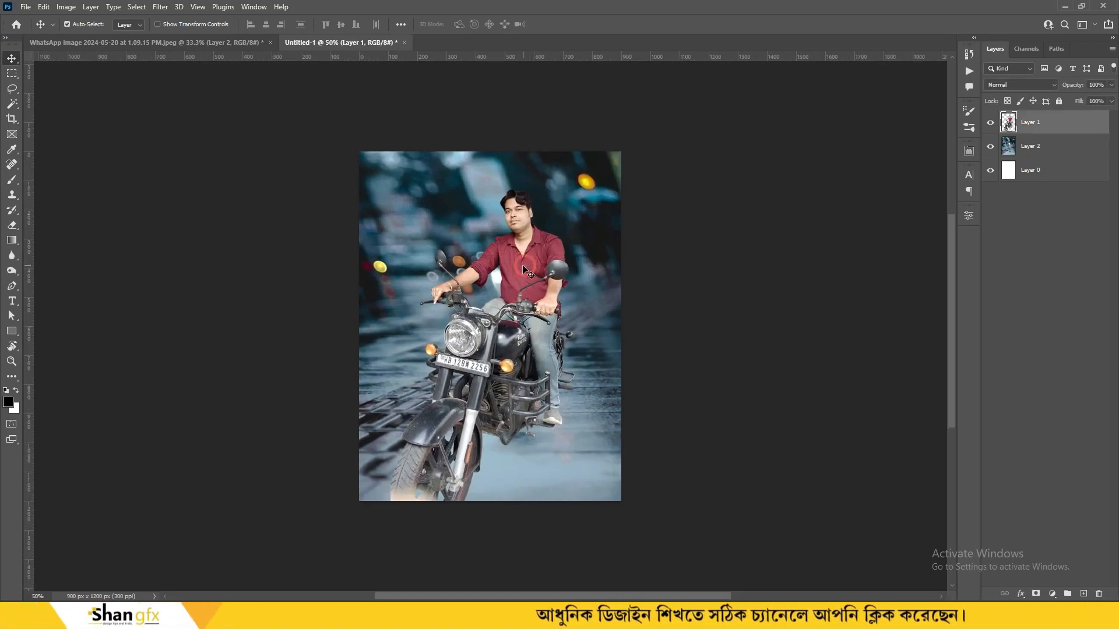
{"action": "left_click", "coordinate": [1032, 149]}
{"action": "key", "text": "ctrl+j"}
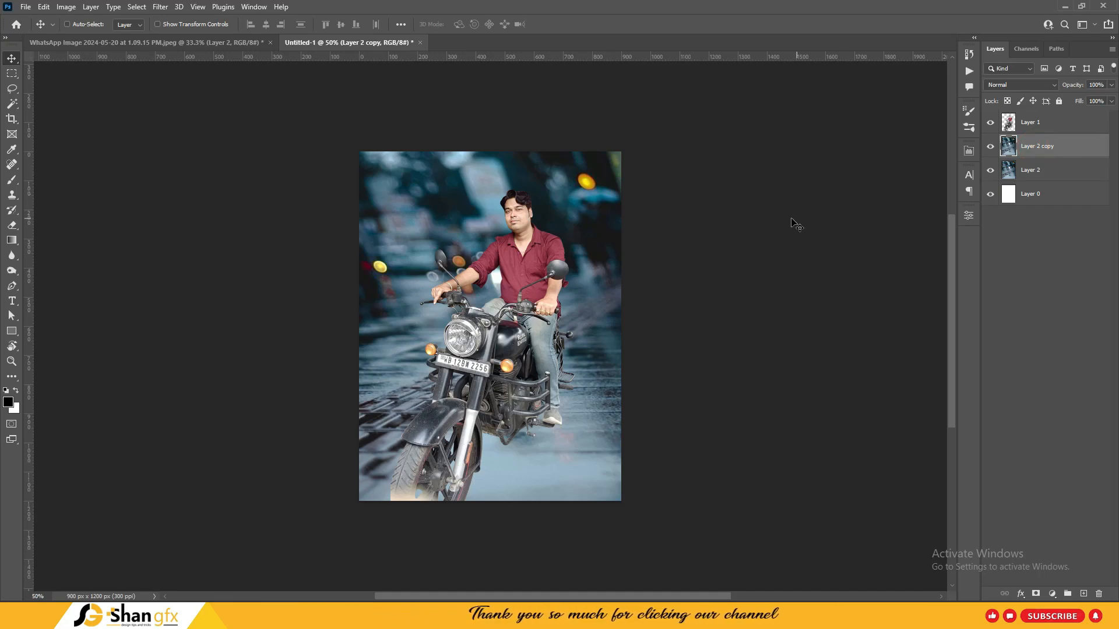
{"action": "key", "text": "ctrl+t"}
{"action": "key", "text": "ctrl+minus"}
{"action": "key", "text": "ctrl+minus"}
{"action": "key", "text": "ctrl+minus"}
{"action": "left_click_drag", "start_coordinate": [472, 192], "coordinate": [550, 156]}
{"action": "key", "text": "ctrl+plus"}
{"action": "key", "text": "ctrl+plus"}
{"action": "scroll", "coordinate": [530, 186], "scroll_direction": "up", "scroll_amount": 3}
{"action": "left_click", "coordinate": [685, 440]}
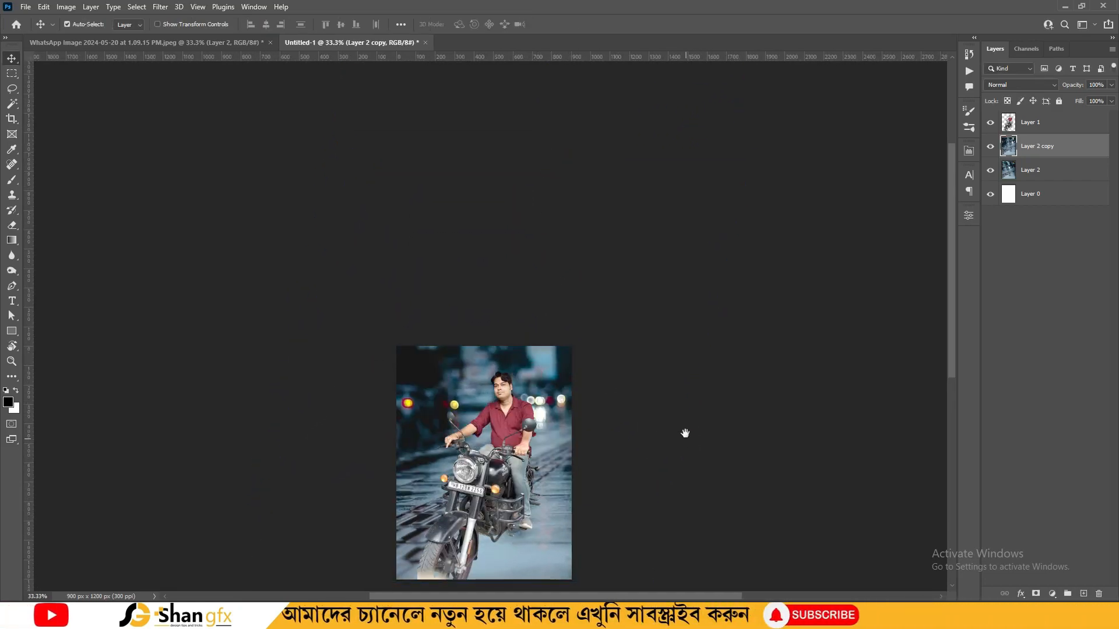
Paint black with a smaller soft brush on the copy's mask to hide its lower part
{"action": "key", "text": "g"}
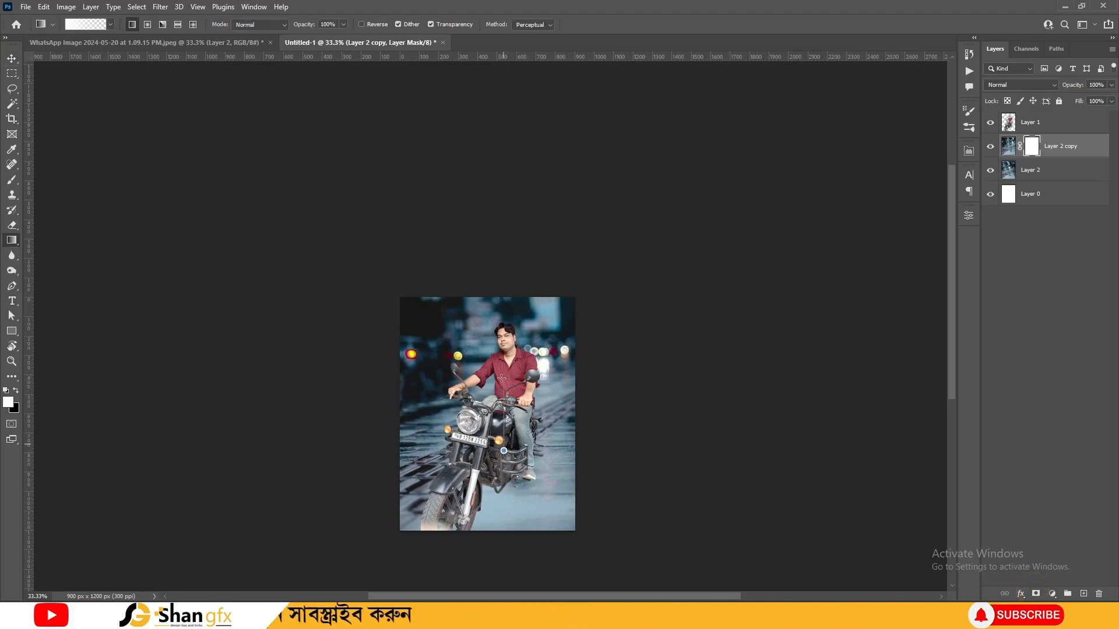
{"action": "key", "text": "b"}
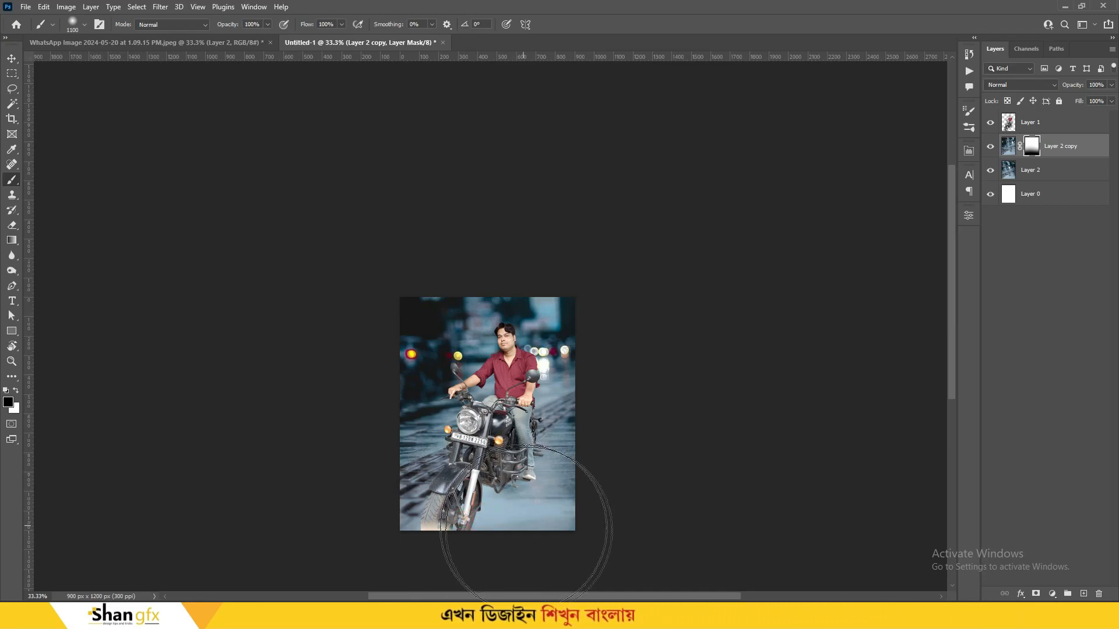
{"action": "key", "text": "bracketleft"}
{"action": "left_click", "coordinate": [457, 537]}
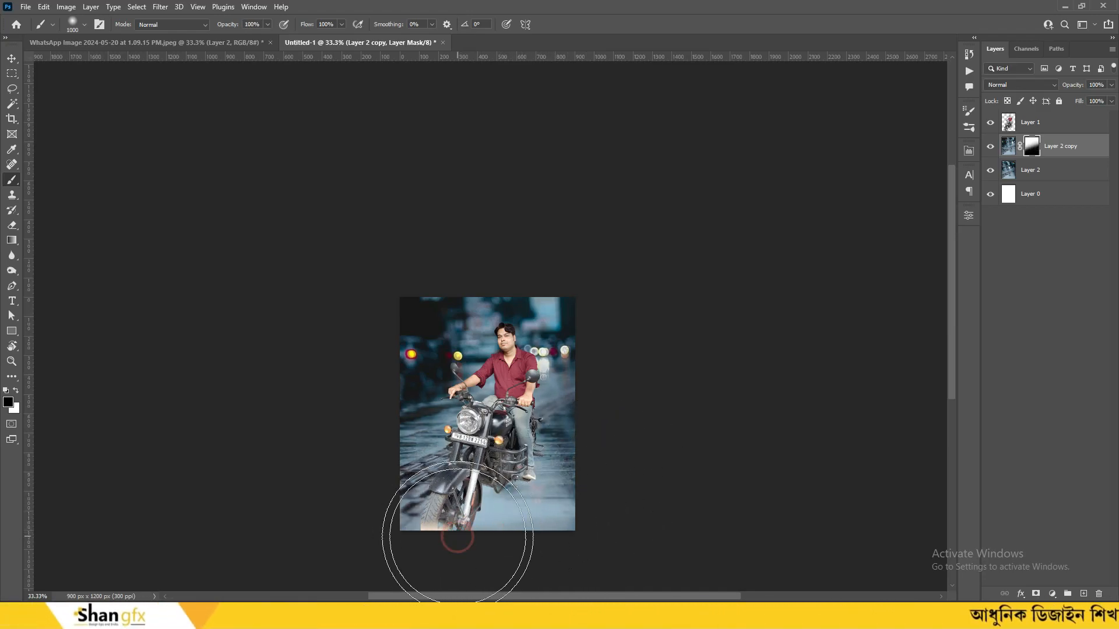
{"action": "key", "text": "bracketleft"}
{"action": "key", "text": "bracketleft"}
{"action": "key", "text": "bracketleft"}
{"action": "key", "text": "bracketleft"}
{"action": "left_click", "coordinate": [612, 449]}
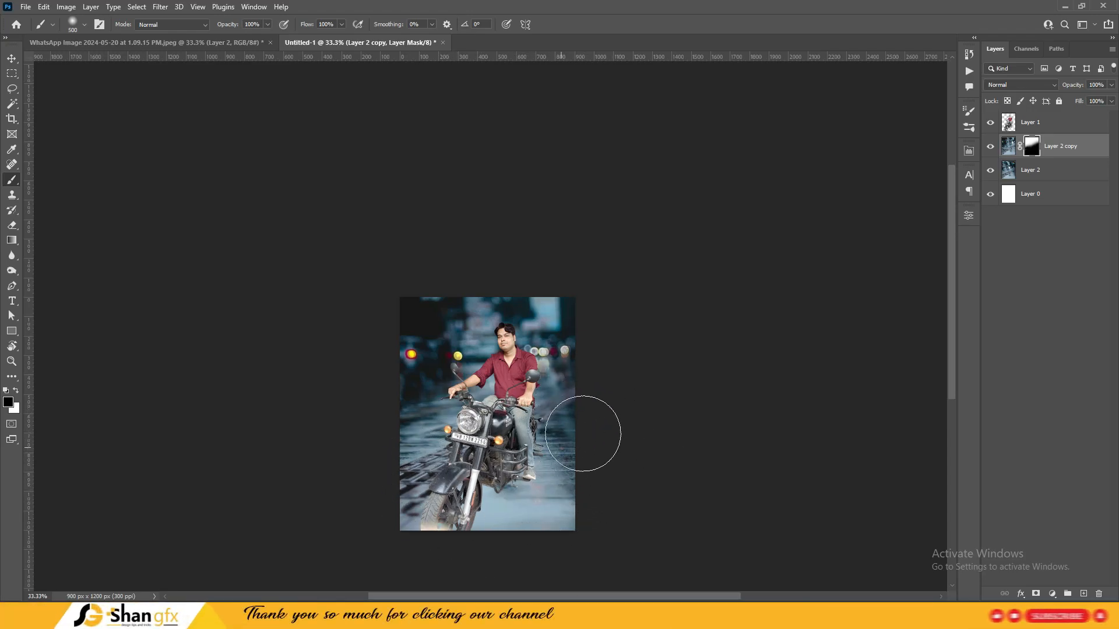
Toggle the original and duplicate street layers' visibility to compare the blend
{"action": "left_click", "coordinate": [990, 170]}
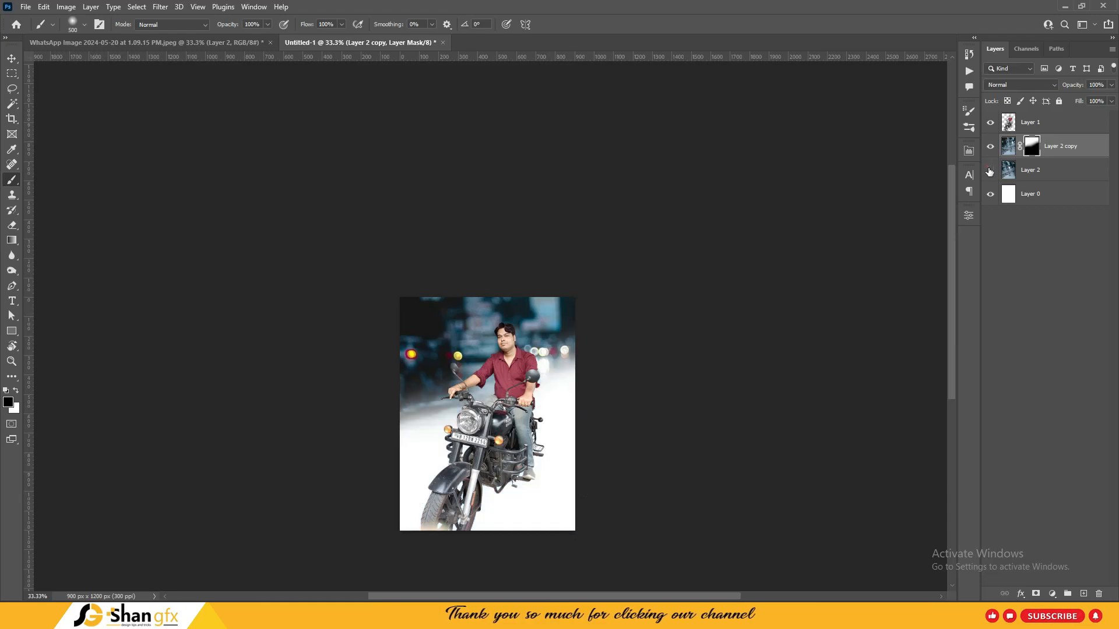
{"action": "left_click", "coordinate": [990, 170]}
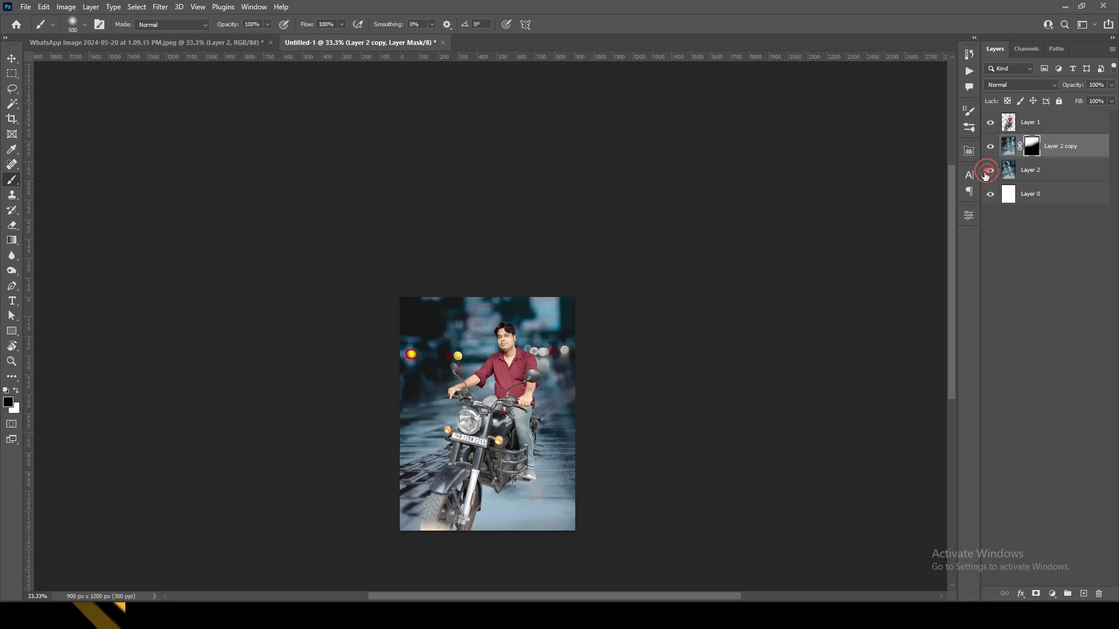
{"action": "left_click", "coordinate": [989, 146]}
{"action": "left_click", "coordinate": [989, 146]}
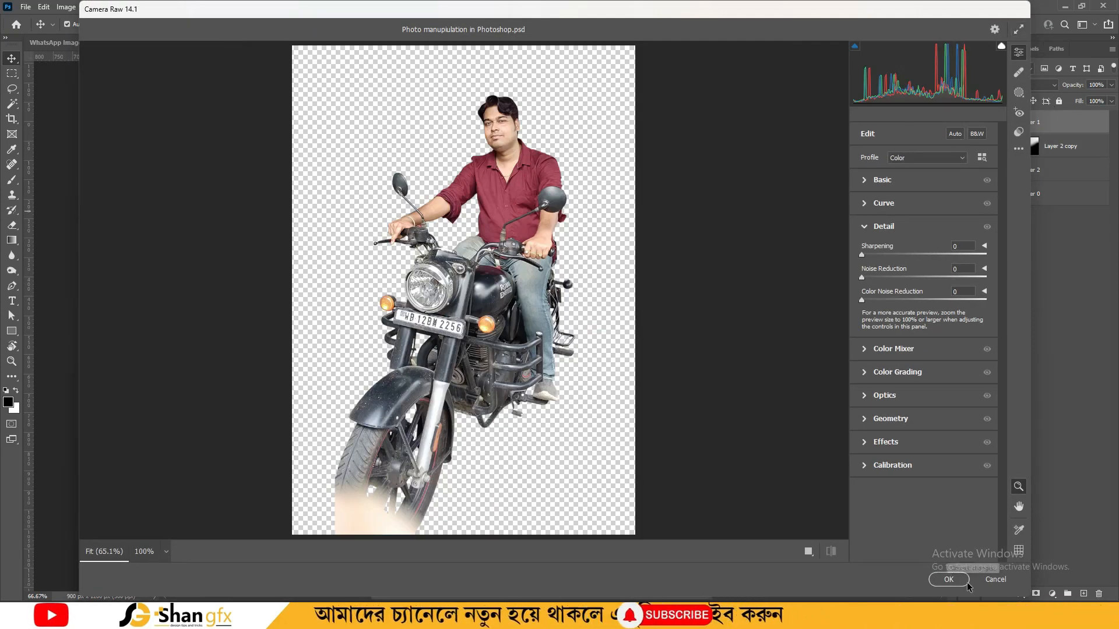
Reopen Camera Raw on the rider and add midtone and shadow points to the tone curve
{"action": "left_click", "coordinate": [953, 581]}
{"action": "left_click", "coordinate": [159, 7]}
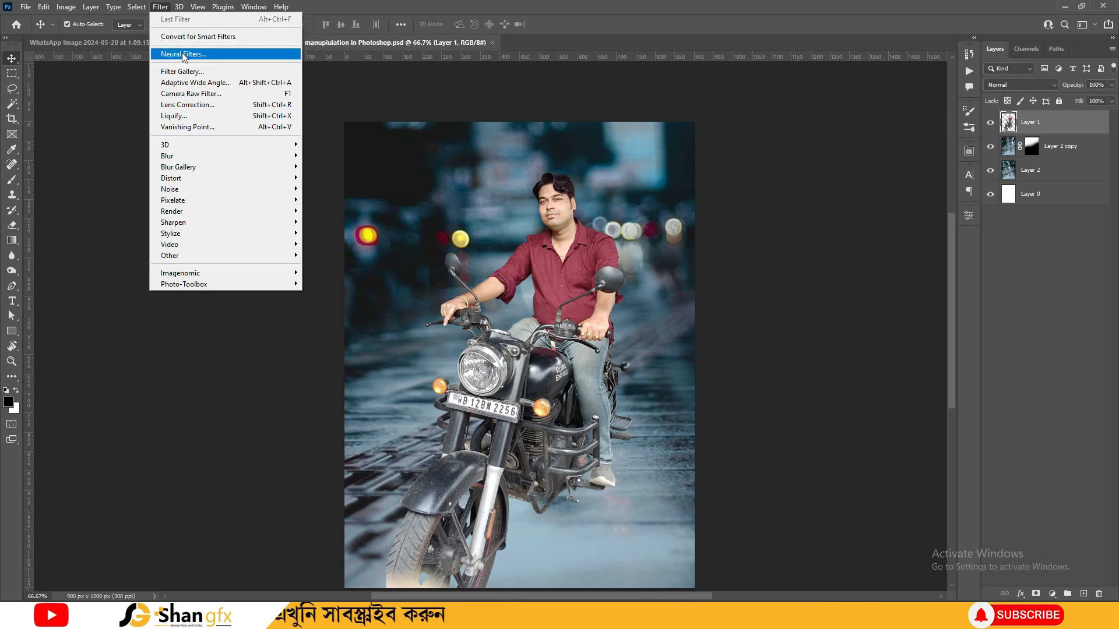
{"action": "left_click", "coordinate": [192, 97]}
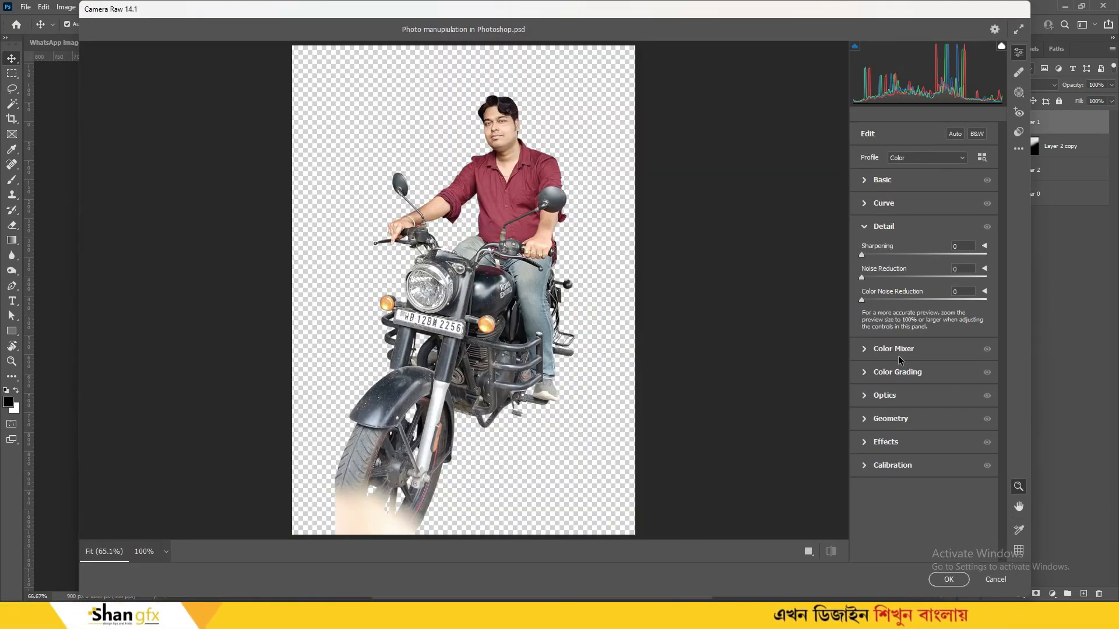
{"action": "left_click", "coordinate": [883, 203]}
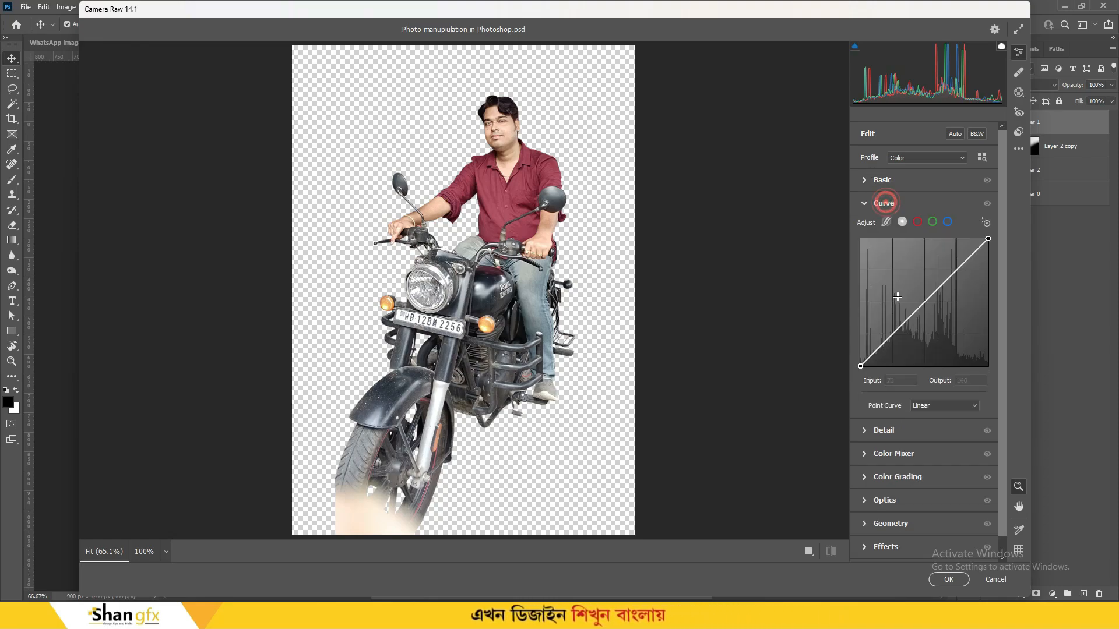
{"action": "left_click", "coordinate": [923, 298]}
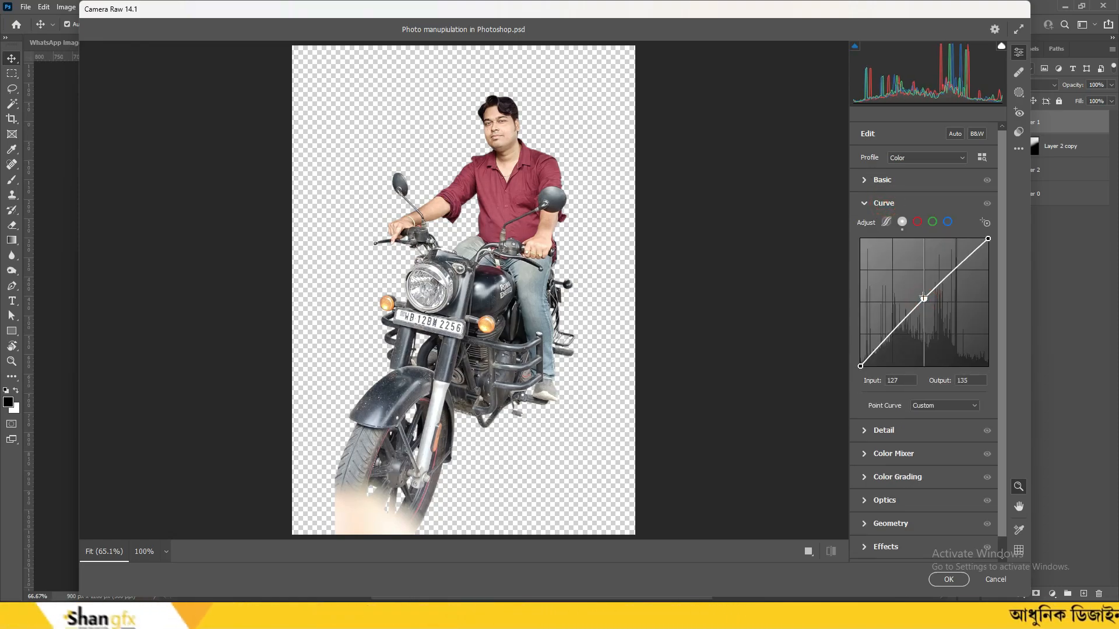
{"action": "left_click", "coordinate": [878, 352]}
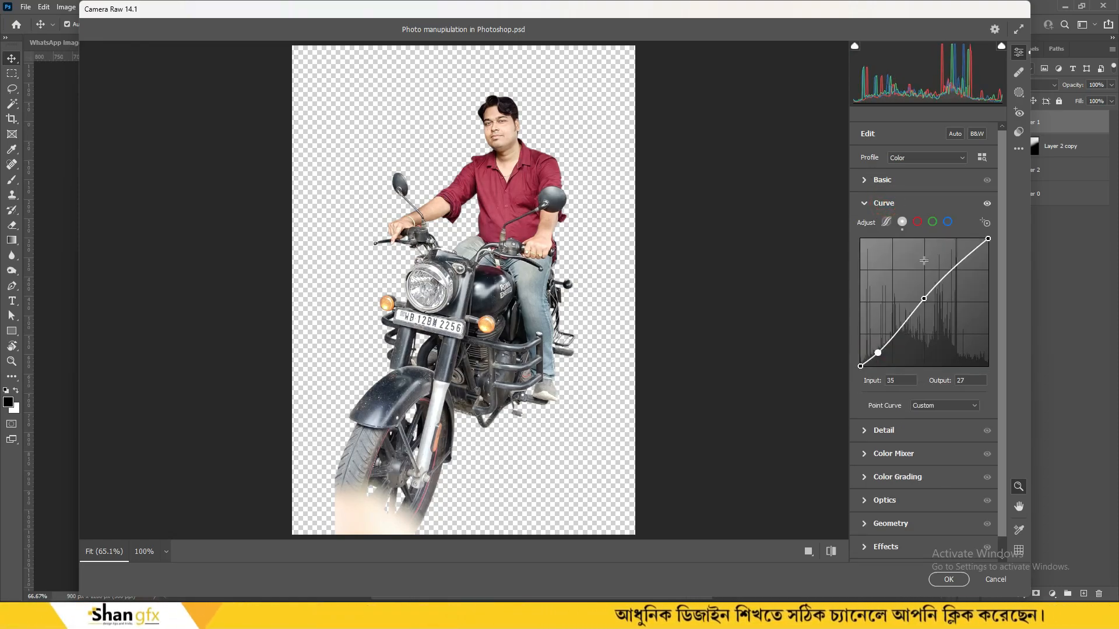
{"action": "left_click", "coordinate": [946, 221]}
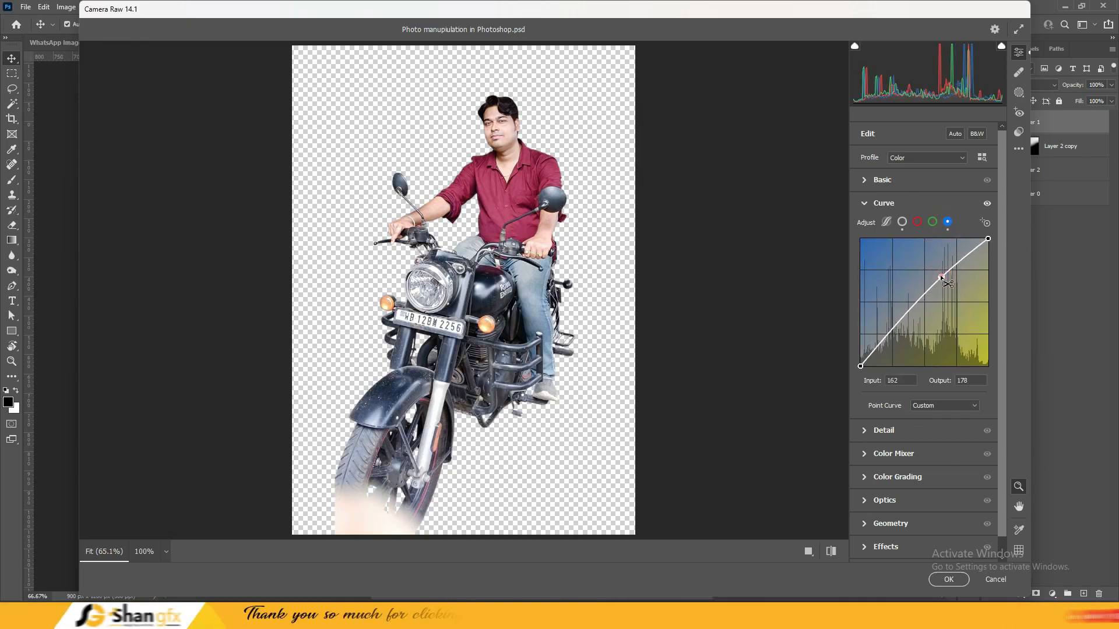
Cool the rider's Temperature to -5 with Vibrance at 0 and apply Camera Raw
{"action": "left_click", "coordinate": [882, 181]}
{"action": "left_click", "coordinate": [923, 225]}
{"action": "left_click_drag", "start_coordinate": [922, 226], "coordinate": [921, 226]}
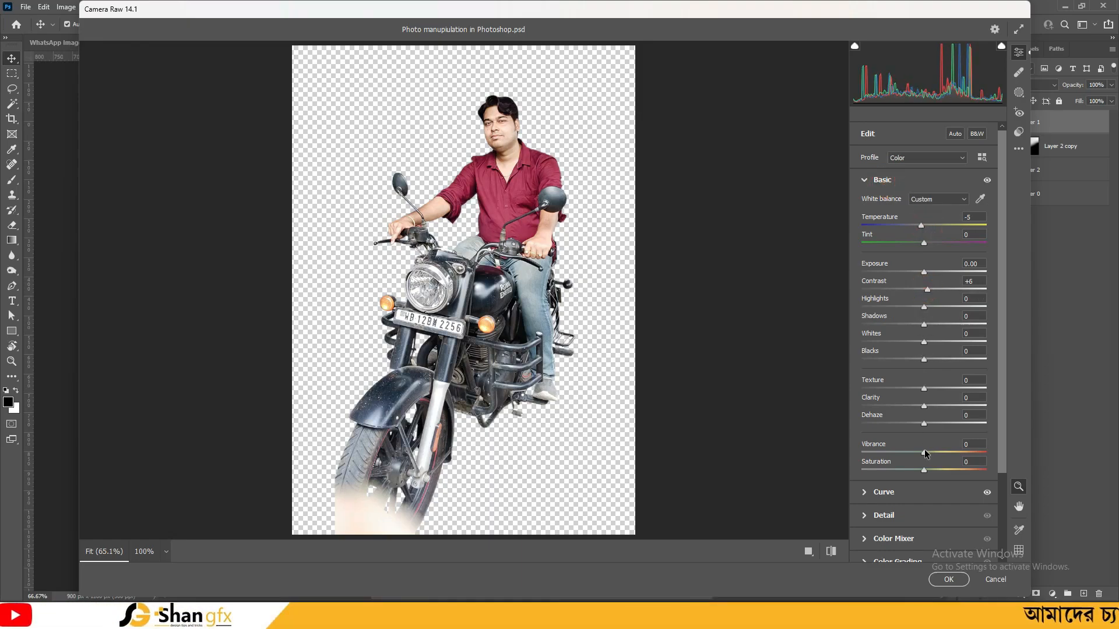
{"action": "left_click_drag", "start_coordinate": [915, 468], "coordinate": [922, 474]}
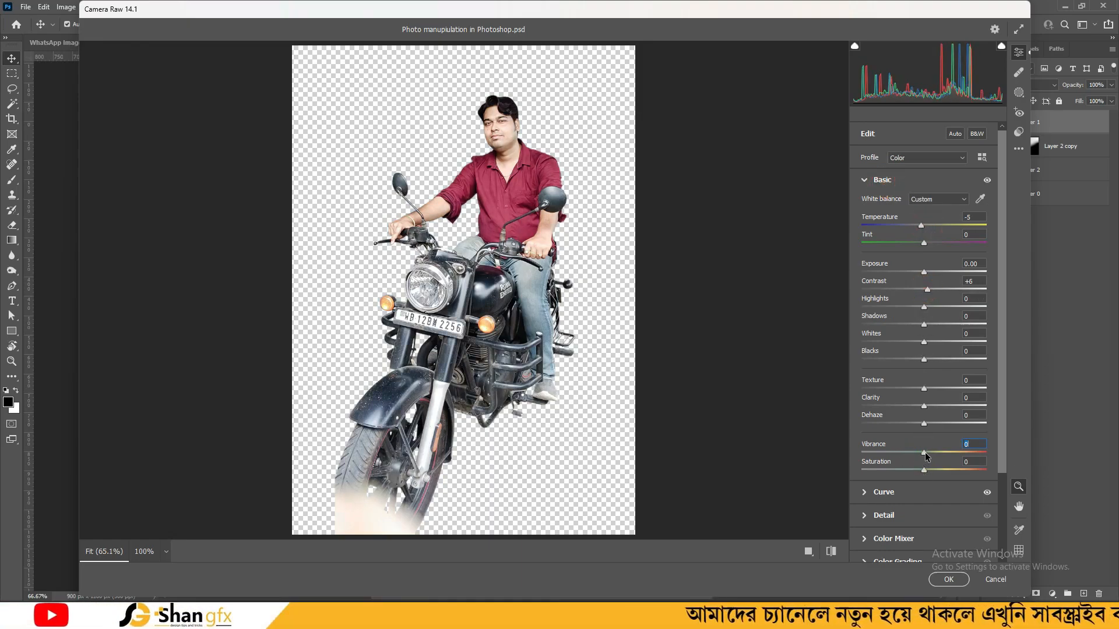
{"action": "left_click", "coordinate": [832, 552]}
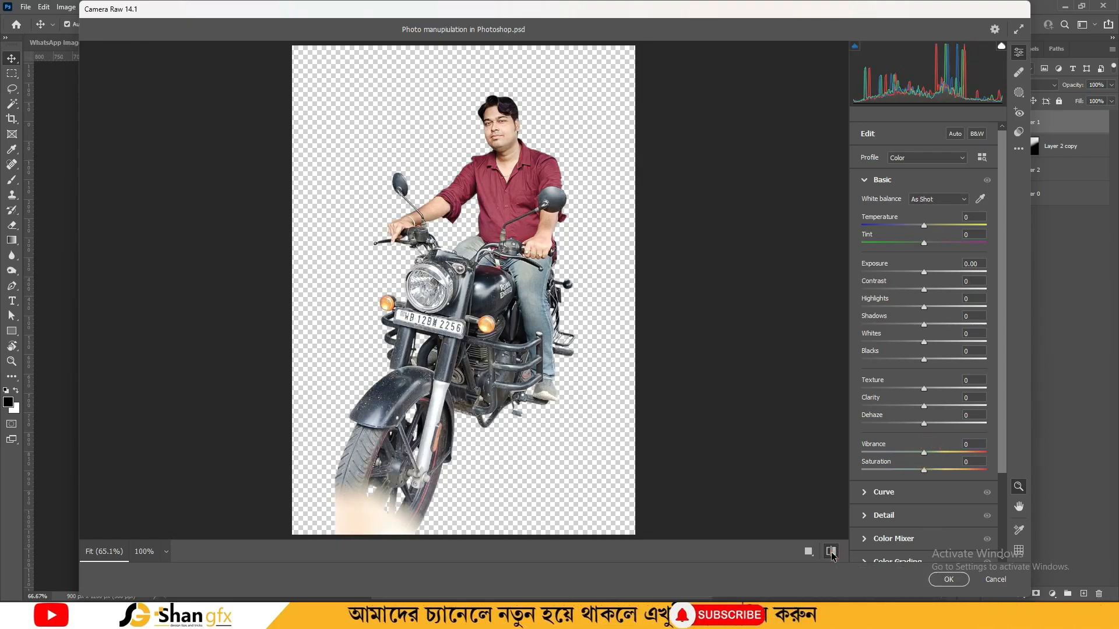
{"action": "left_click", "coordinate": [948, 580]}
Duplicate the rider layer and turn the original Layer 1 black with Lightness -100
{"action": "key", "text": "ctrl+minus"}
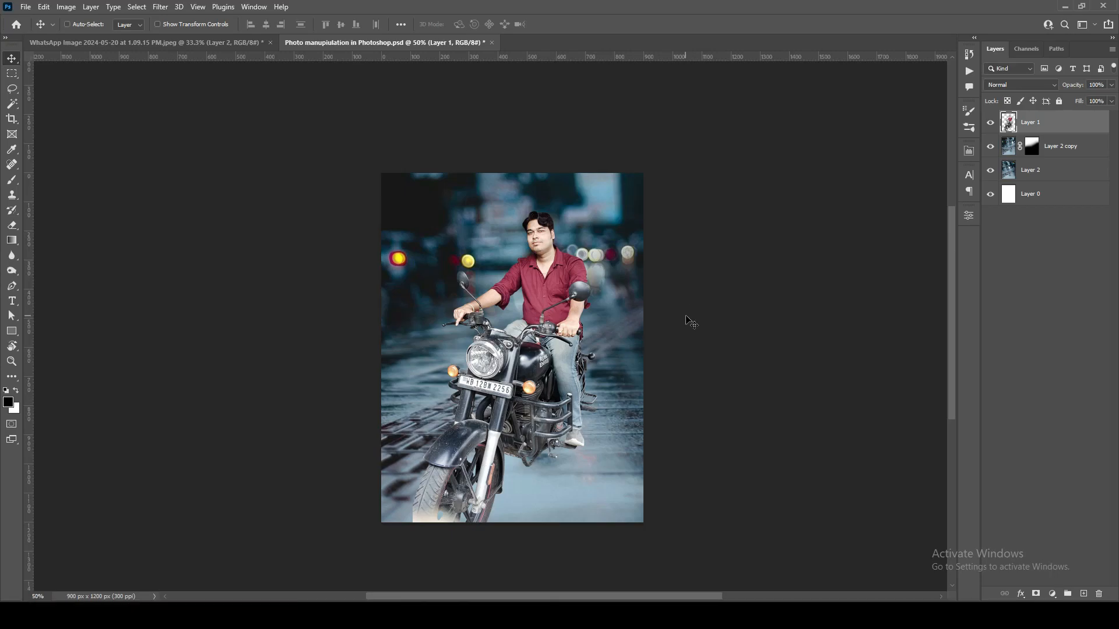
{"action": "key", "text": "ctrl+plus"}
{"action": "key", "text": "ctrl+j"}
{"action": "left_click", "coordinate": [1053, 145]}
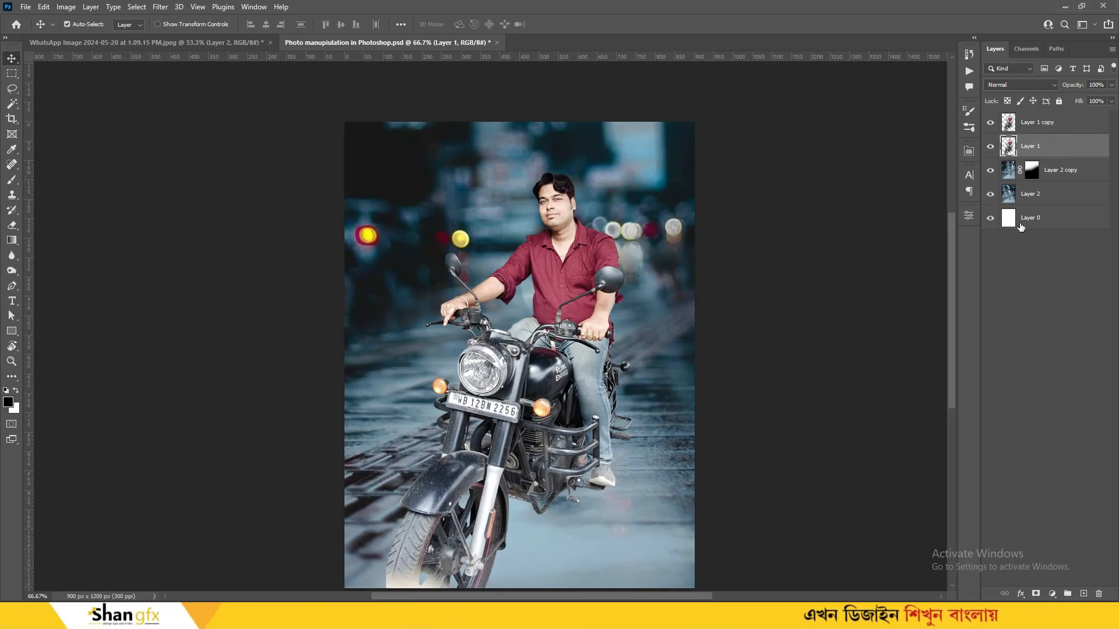
{"action": "scroll", "coordinate": [814, 323], "scroll_direction": "down", "scroll_amount": 1}
{"action": "key", "text": "ctrl+u"}
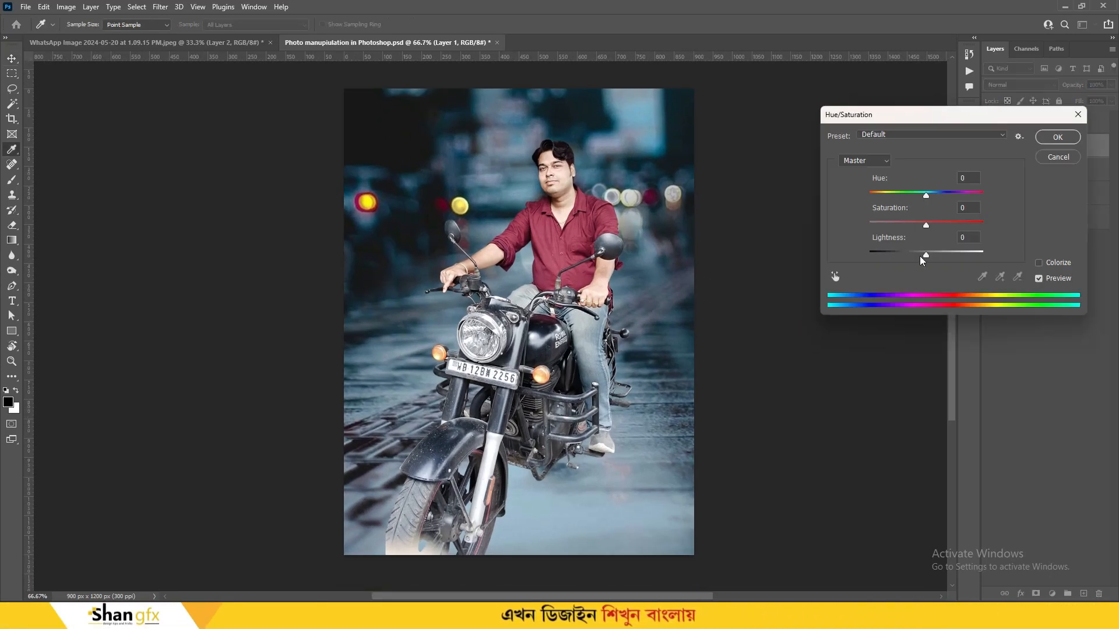
{"action": "key", "text": "Return"}
Squash and skew the black silhouette into a shadow beneath the bike
{"action": "key", "text": "ctrl+t"}
{"action": "left_click_drag", "start_coordinate": [511, 141], "coordinate": [511, 260]}
{"action": "key", "text": "ctrl+minus"}
{"action": "left_click_drag", "start_coordinate": [503, 523], "coordinate": [505, 515]}
{"action": "left_click_drag", "start_coordinate": [598, 398], "coordinate": [603, 378]}
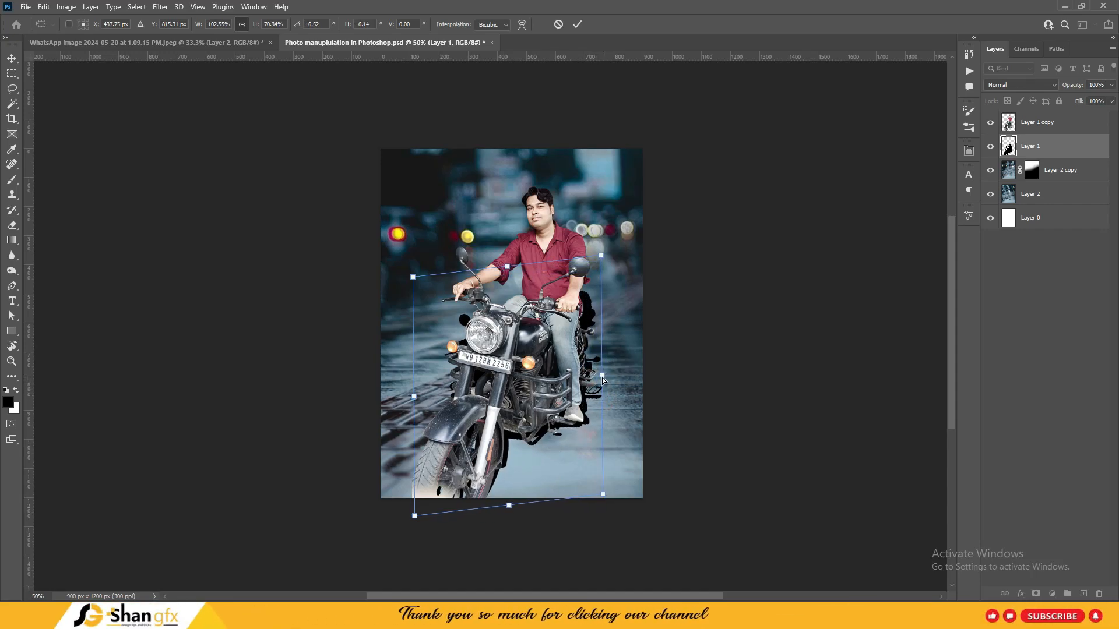
Commit the shadow's new shape and soften it with a 66.8 Gaussian Blur
{"action": "key", "text": "Return"}
{"action": "left_click", "coordinate": [160, 6]}
{"action": "left_click", "coordinate": [211, 152]}
{"action": "left_click", "coordinate": [331, 199]}
{"action": "mouse_move", "coordinate": [861, 422]}
{"action": "left_mouse_down"}
{"action": "mouse_move", "coordinate": [849, 423]}
{"action": "mouse_move", "coordinate": [859, 424]}
{"action": "left_mouse_up"}
{"action": "left_click", "coordinate": [942, 263]}
Mask the shadow layer and brush away its left and right parts with a 700 brush
{"action": "left_click", "coordinate": [1037, 594]}
{"action": "key", "text": "b"}
{"action": "left_click", "coordinate": [471, 271]}
{"action": "left_click", "coordinate": [483, 277]}
{"action": "left_click", "coordinate": [593, 294]}
{"action": "key", "text": "bracketright"}
{"action": "key", "text": "bracketright"}
{"action": "left_click", "coordinate": [466, 274]}
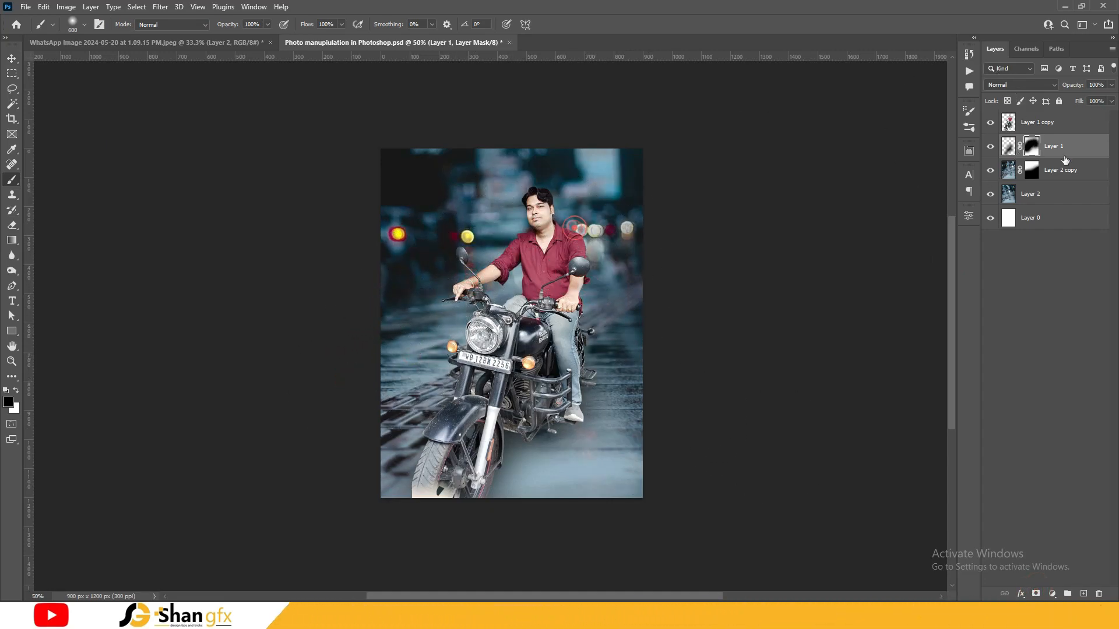
Create a new Layer 3 above Layer 1 and stretch and tilt it wide
{"action": "left_click", "coordinate": [1083, 593]}
{"action": "key", "text": "bracketleft"}
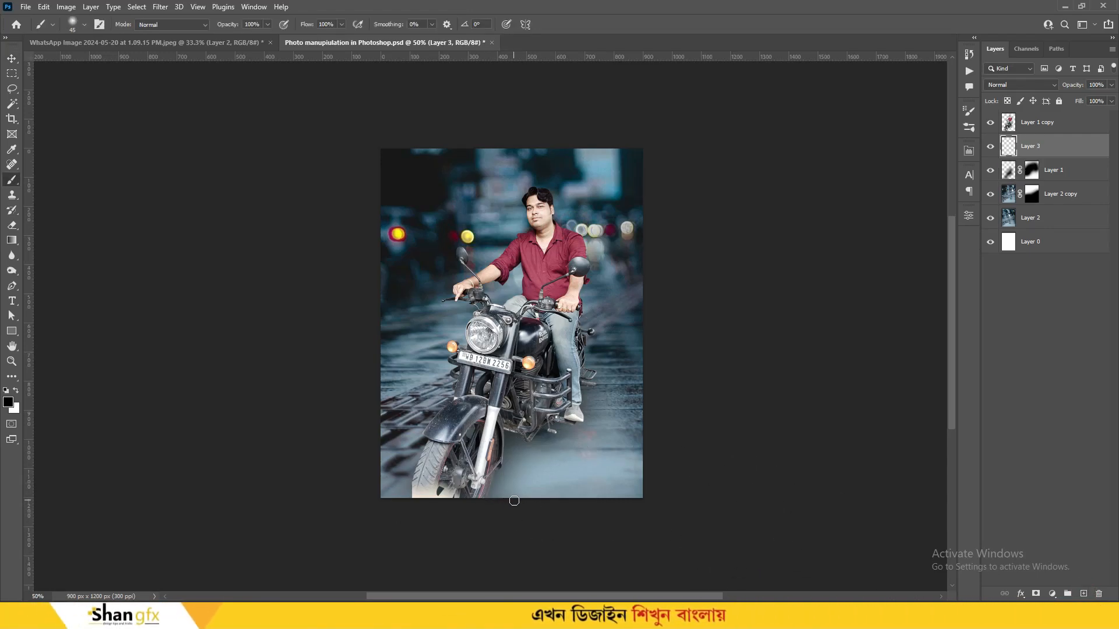
{"action": "scroll", "coordinate": [514, 500], "scroll_direction": "up", "scroll_amount": 1}
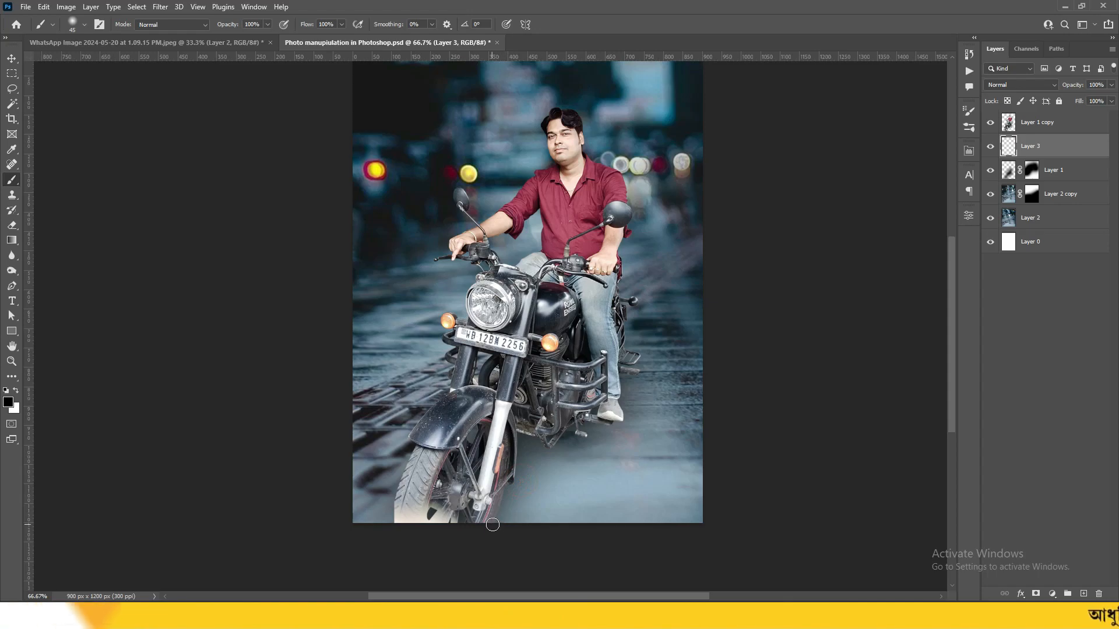
{"action": "key", "text": "ctrl+t"}
{"action": "left_click_drag", "start_coordinate": [509, 517], "coordinate": [618, 427]}
{"action": "key", "text": "Return"}
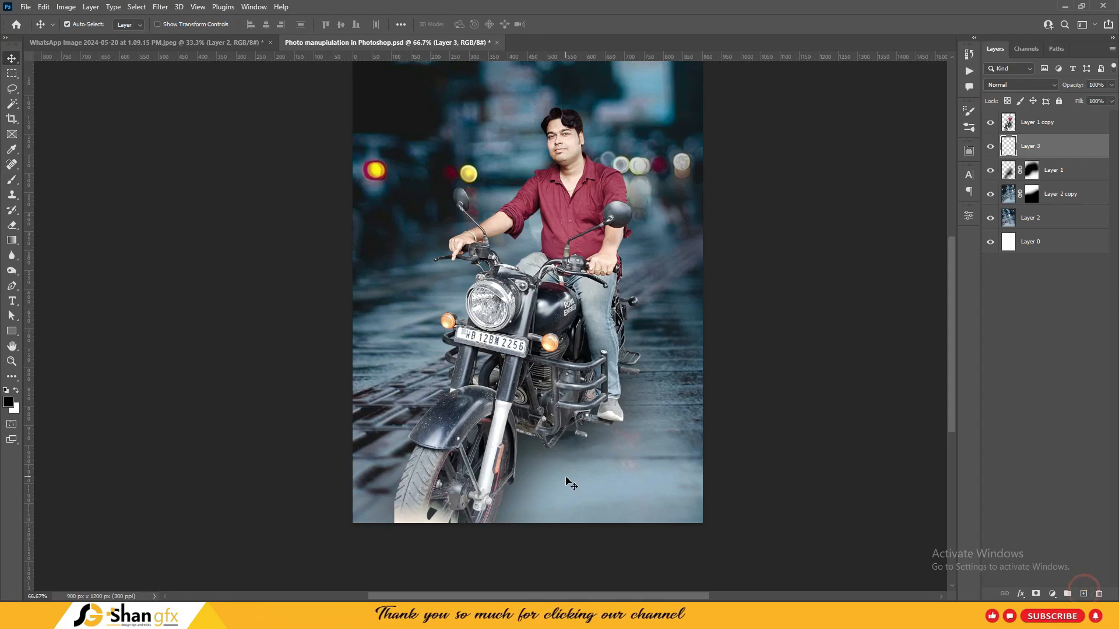
Stretch Layer 3 wider, move it to the canvas bottom and rotate it about -25°
{"action": "left_click_drag", "start_coordinate": [617, 437], "coordinate": [618, 436]}
{"action": "left_click_drag", "start_coordinate": [607, 464], "coordinate": [547, 519]}
{"action": "left_click_drag", "start_coordinate": [658, 501], "coordinate": [635, 382]}
{"action": "left_click_drag", "start_coordinate": [567, 416], "coordinate": [594, 381]}
{"action": "left_click_drag", "start_coordinate": [564, 453], "coordinate": [563, 467]}
{"action": "key", "text": "Return"}
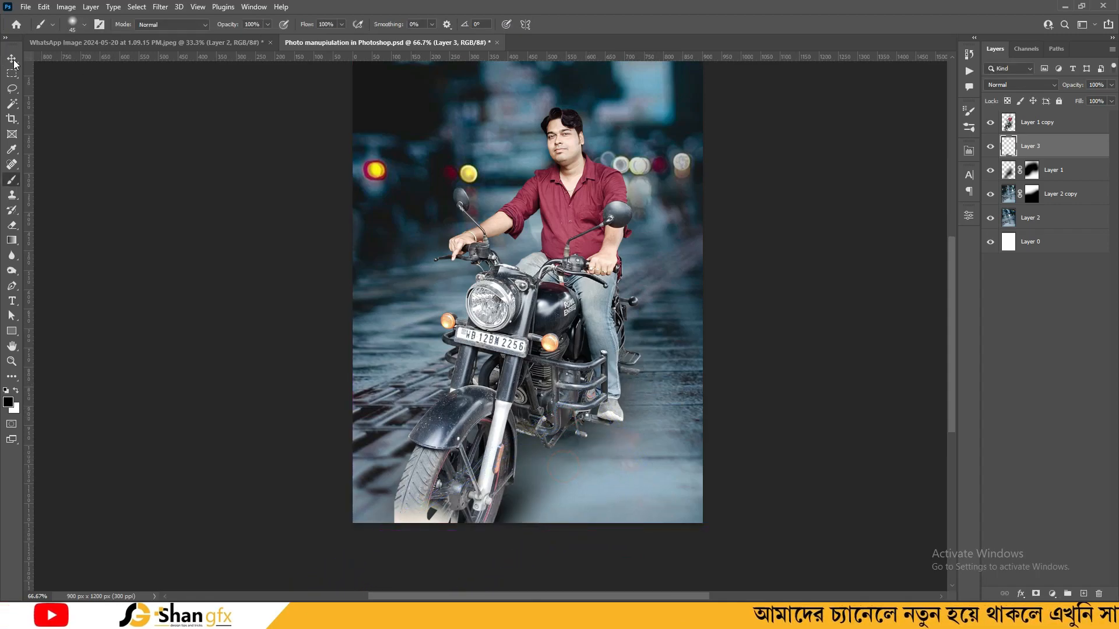
Re-rotate Layer 3 to about -11.7°, enlarging and lowering it under the bike
{"action": "key", "text": "ctrl+t"}
{"action": "left_click_drag", "start_coordinate": [648, 458], "coordinate": [615, 350]}
{"action": "left_click_drag", "start_coordinate": [567, 415], "coordinate": [568, 430]}
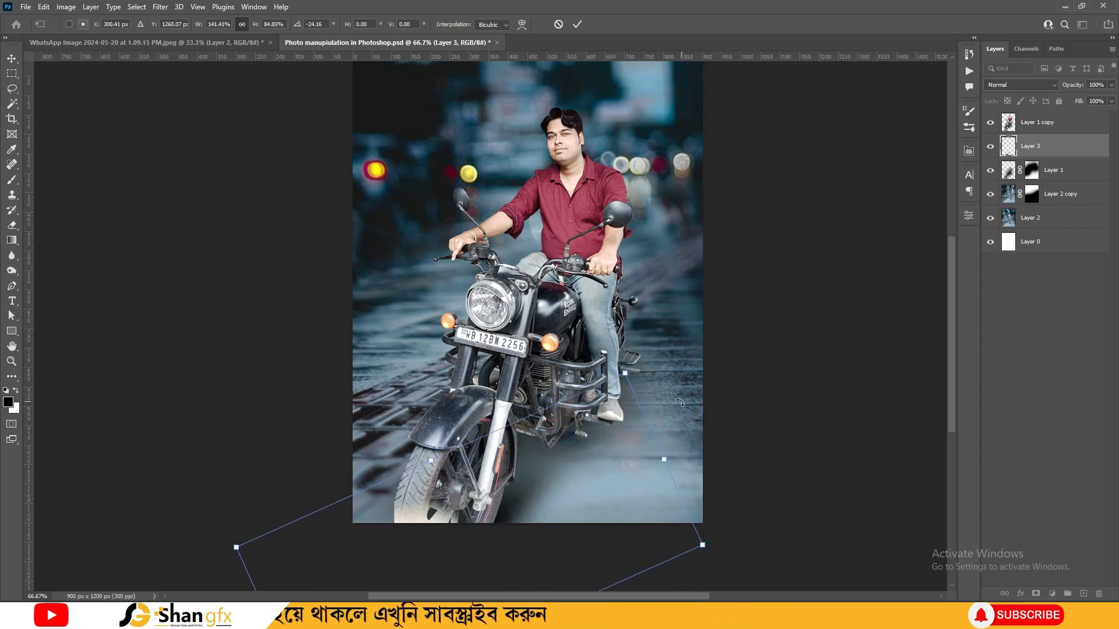
{"action": "left_click_drag", "start_coordinate": [680, 402], "coordinate": [662, 377]}
{"action": "double_click", "coordinate": [521, 497]}
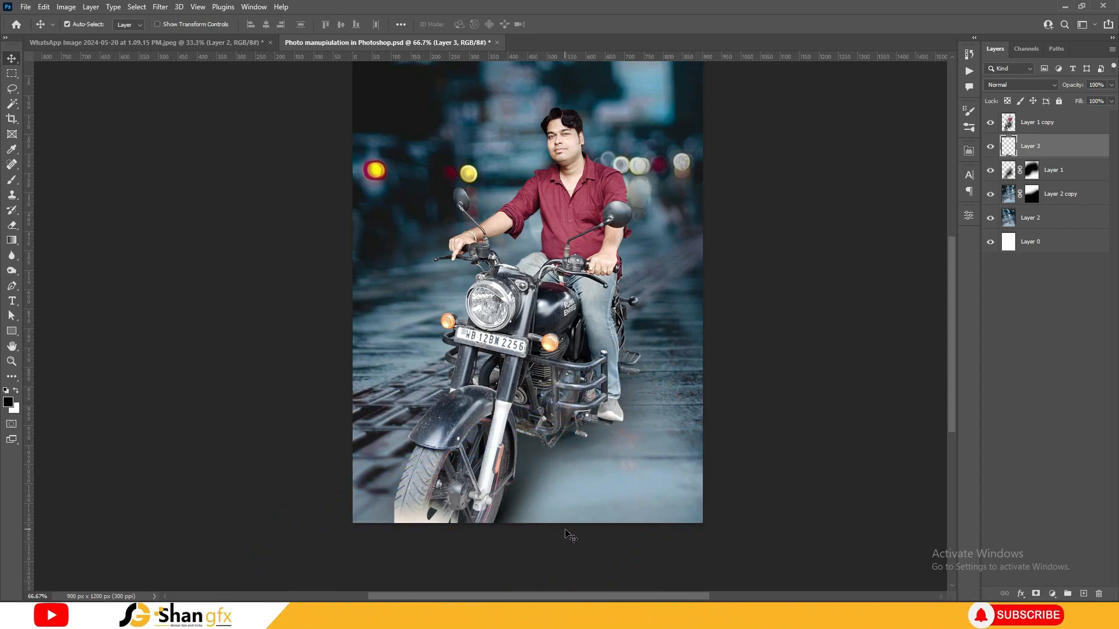
Mask Layer 3 with a 700 brush and make two duplicates of the soft shadow
{"action": "left_click", "coordinate": [1035, 593]}
{"action": "key", "text": "b"}
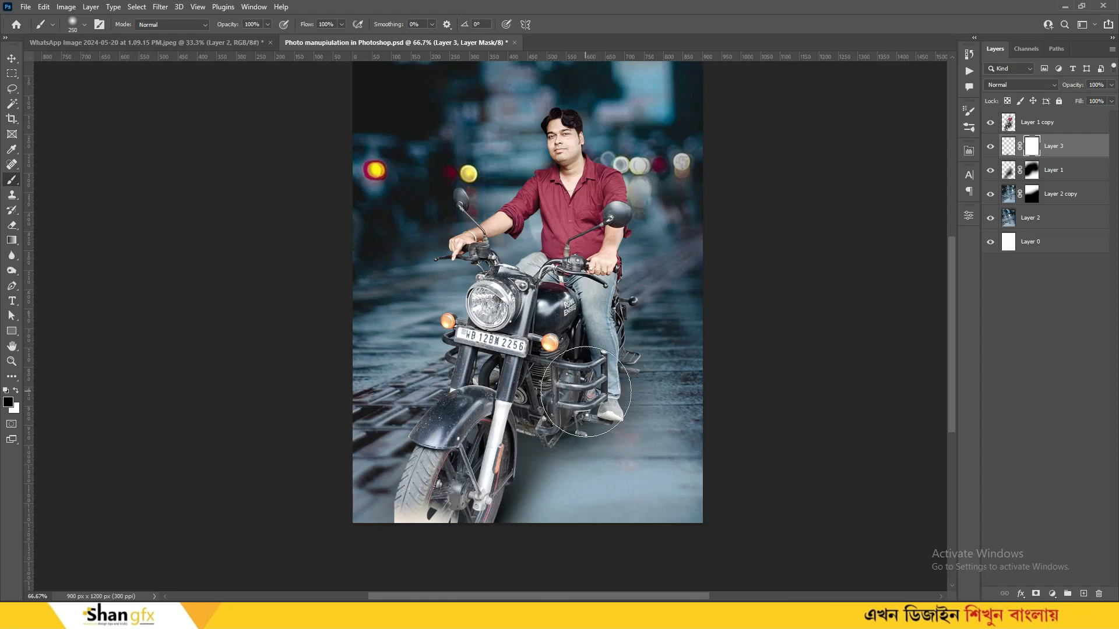
{"action": "key", "text": "bracketright"}
{"action": "key", "text": "bracketright"}
{"action": "key", "text": "bracketright"}
{"action": "key", "text": "bracketright"}
{"action": "key", "text": "bracketright"}
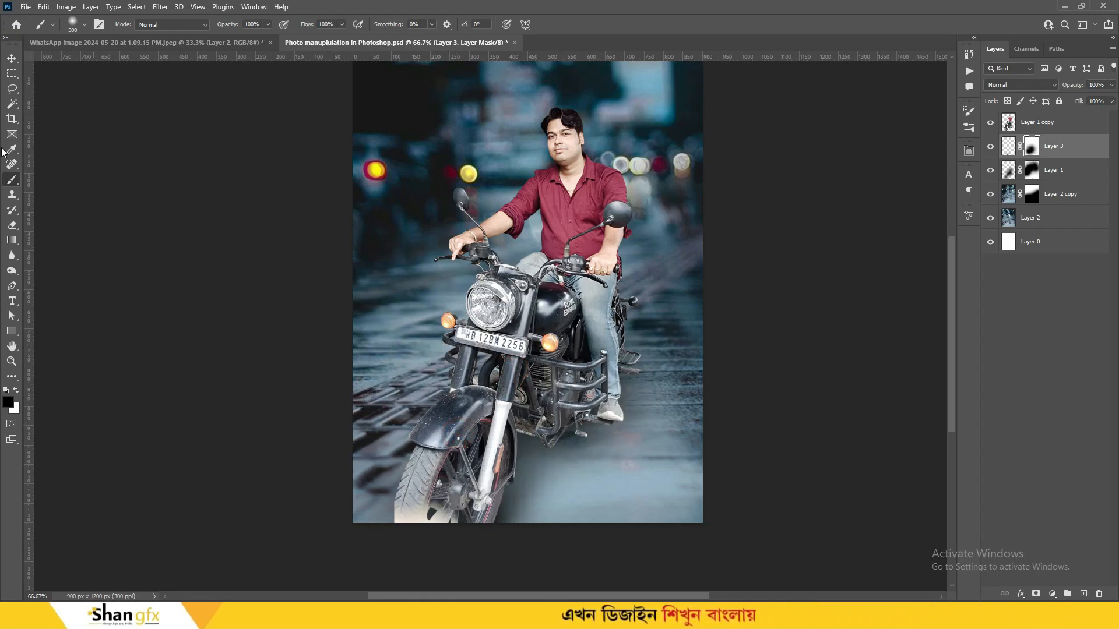
{"action": "left_click", "coordinate": [12, 59]}
{"action": "left_click_drag", "start_coordinate": [581, 434], "coordinate": [679, 306]}
{"action": "left_click_drag", "start_coordinate": [641, 351], "coordinate": [663, 321]}
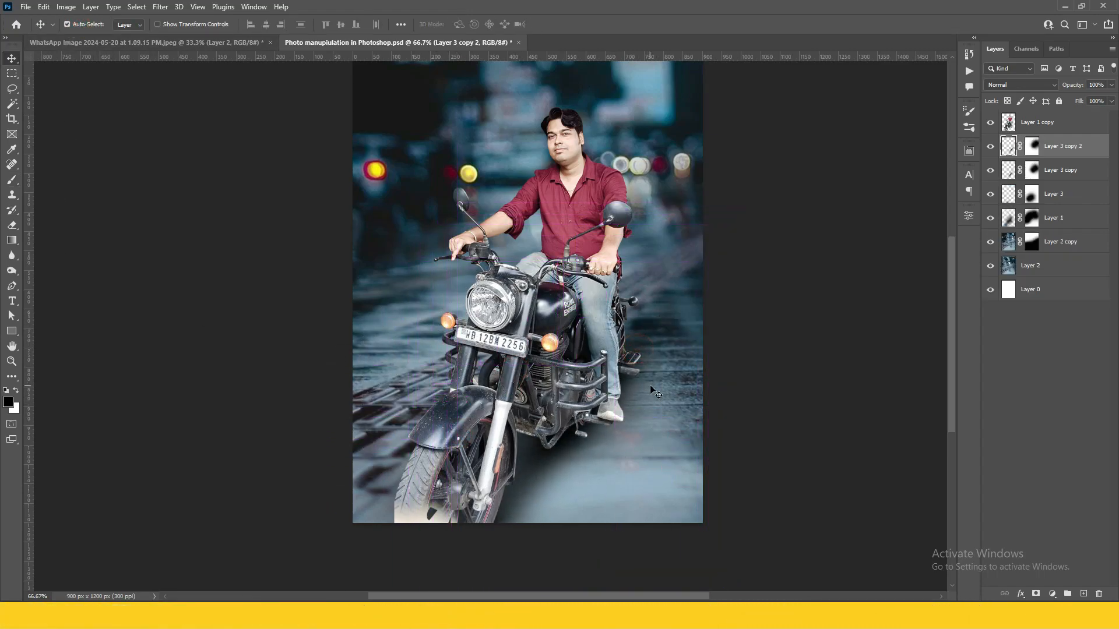
Remove Layer 3 copy 2 and set Layer 3 copy to 63% opacity
{"action": "key", "text": "ctrl+z"}
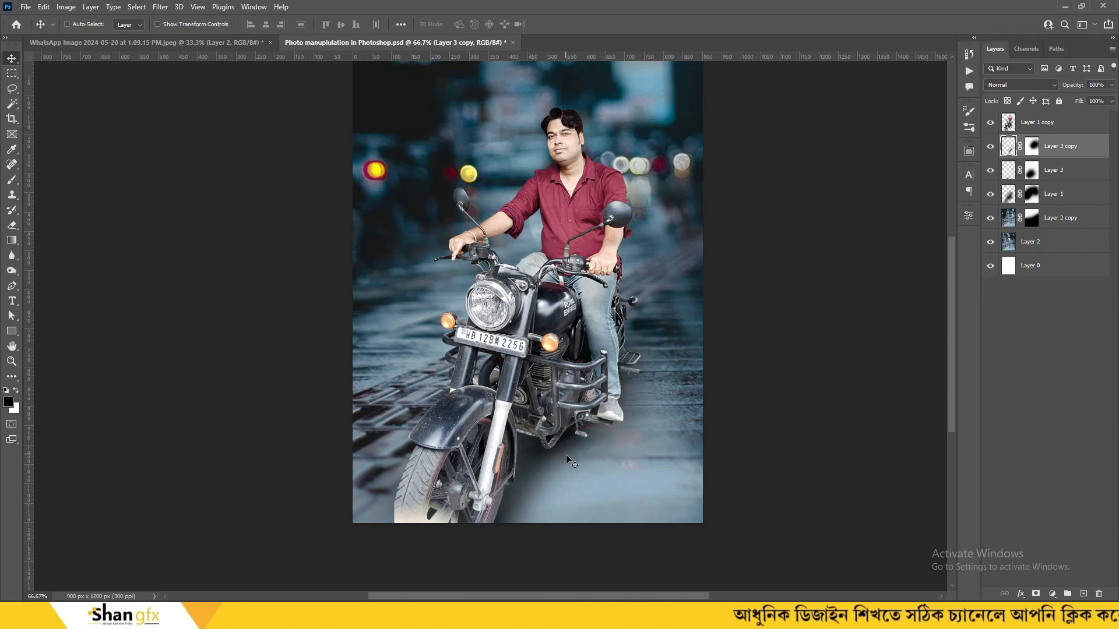
{"action": "left_click_drag", "start_coordinate": [1094, 102], "coordinate": [1091, 102]}
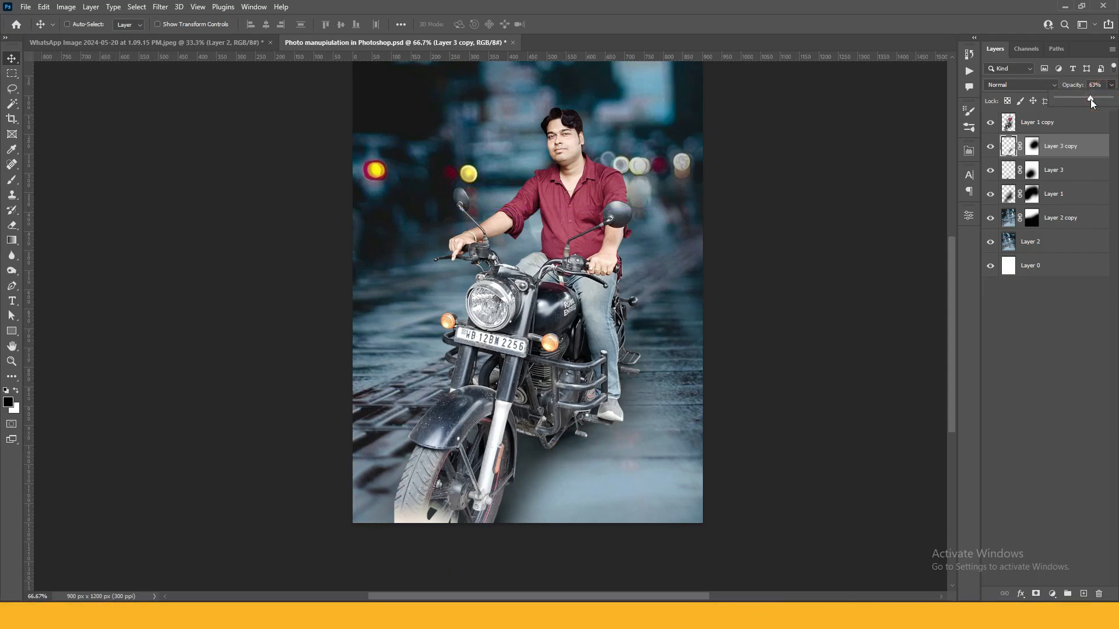
{"action": "key", "text": "b"}
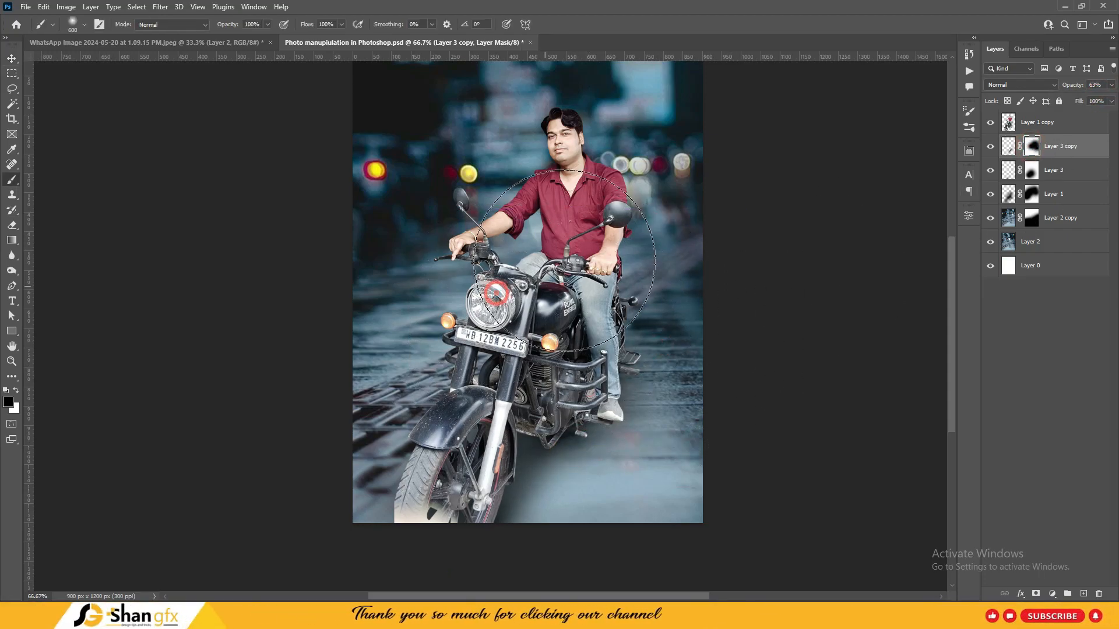
{"action": "key", "text": "v"}
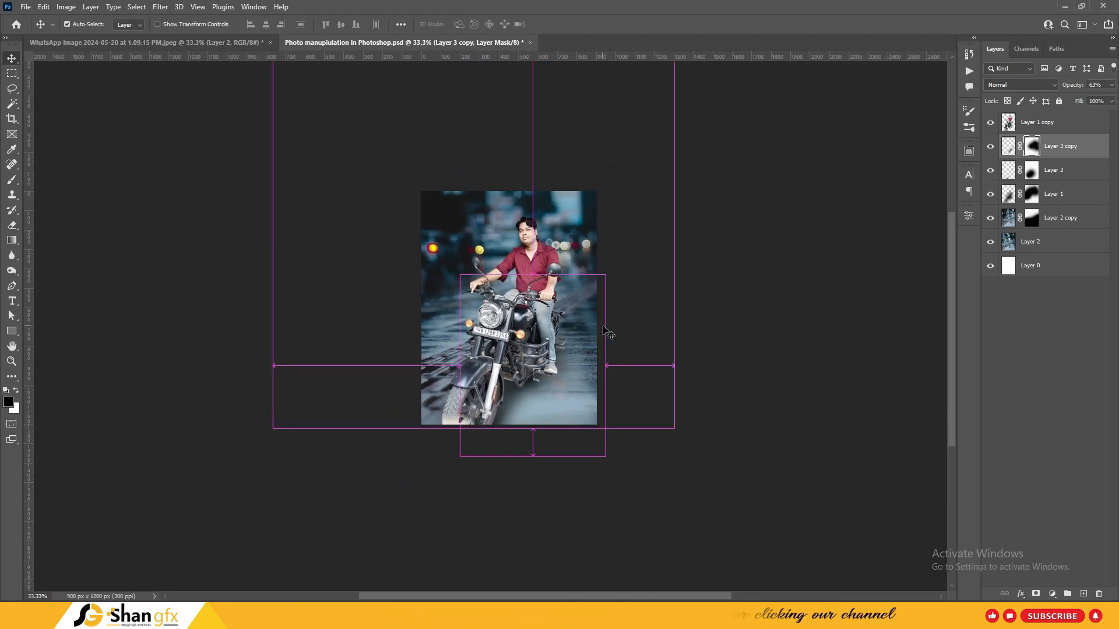
Group Layer 3 copy, Layer 3 and Layer 1 into Group 1 at 89% opacity
{"action": "left_click", "coordinate": [1052, 195], "text": "shift"}
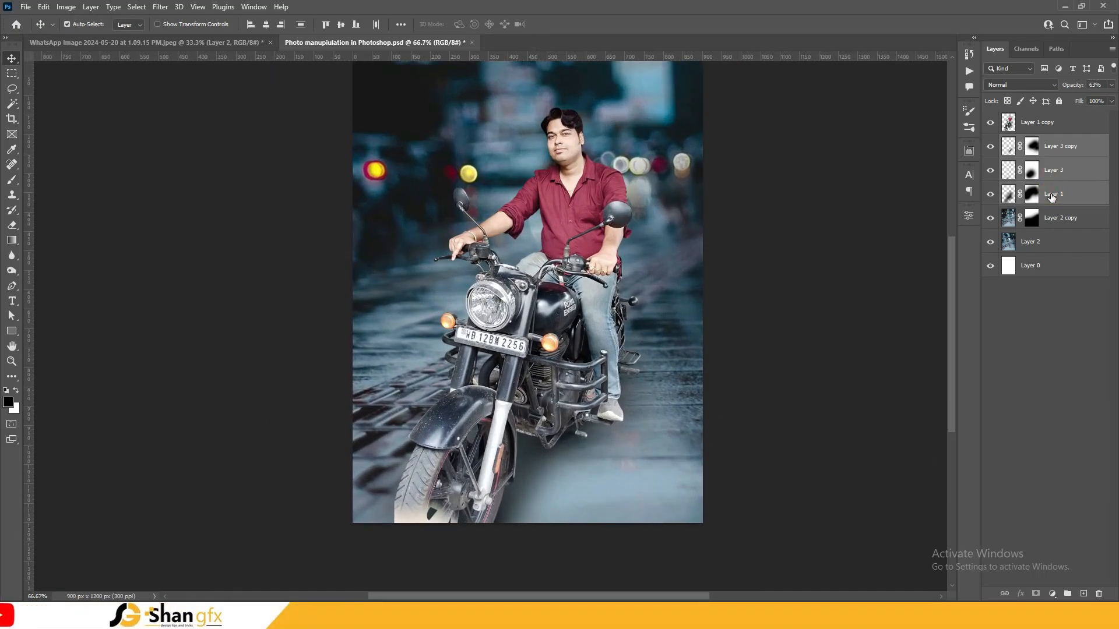
{"action": "key", "text": "ctrl+g"}
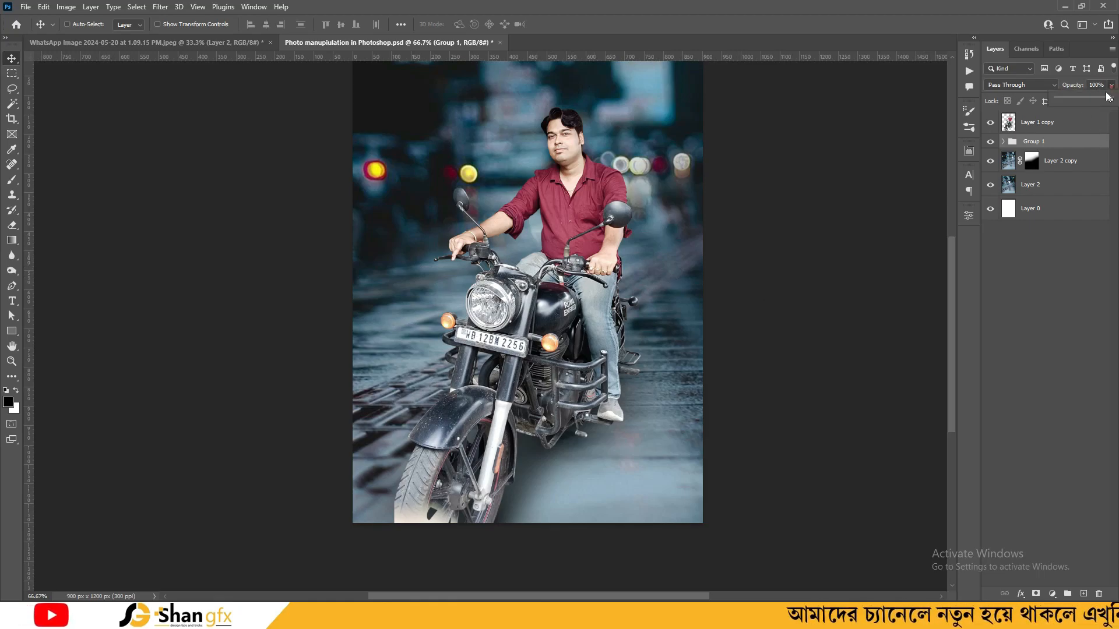
{"action": "left_click_drag", "start_coordinate": [1110, 89], "coordinate": [1087, 100]}
{"action": "left_click_drag", "start_coordinate": [1099, 102], "coordinate": [1105, 107]}
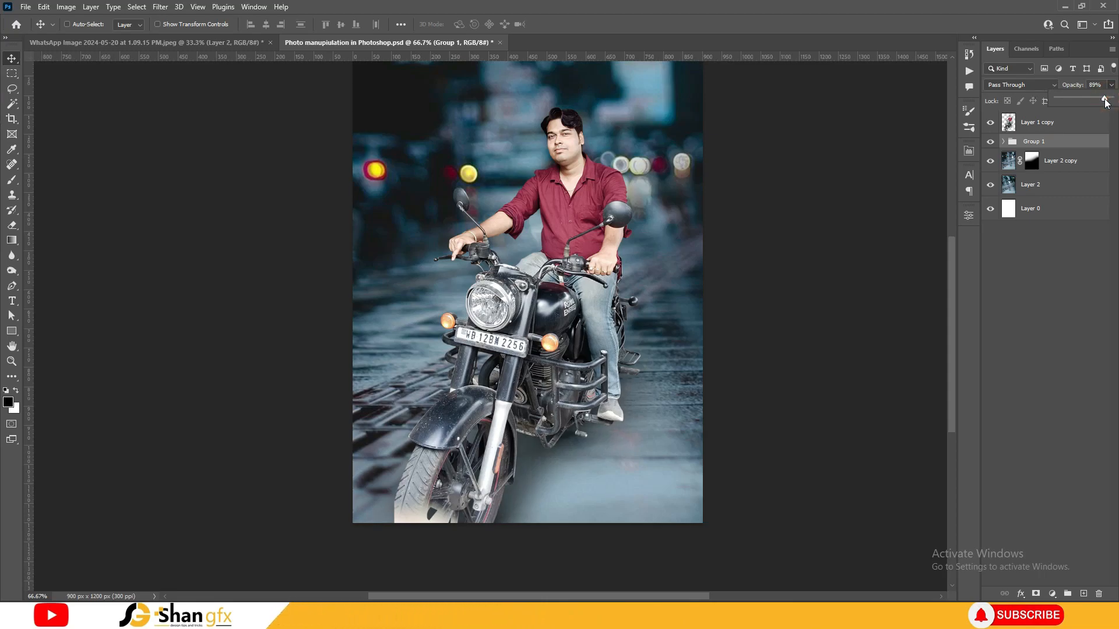
Select the Layer 1 copy rider layer and save the document
{"action": "left_click", "coordinate": [587, 349], "text": "ctrl"}
{"action": "key", "text": "ctrl+s"}
{"action": "key", "text": "ctrl+minus"}
{"action": "key", "text": "ctrl+minus"}
{"action": "key", "text": "ctrl+minus"}
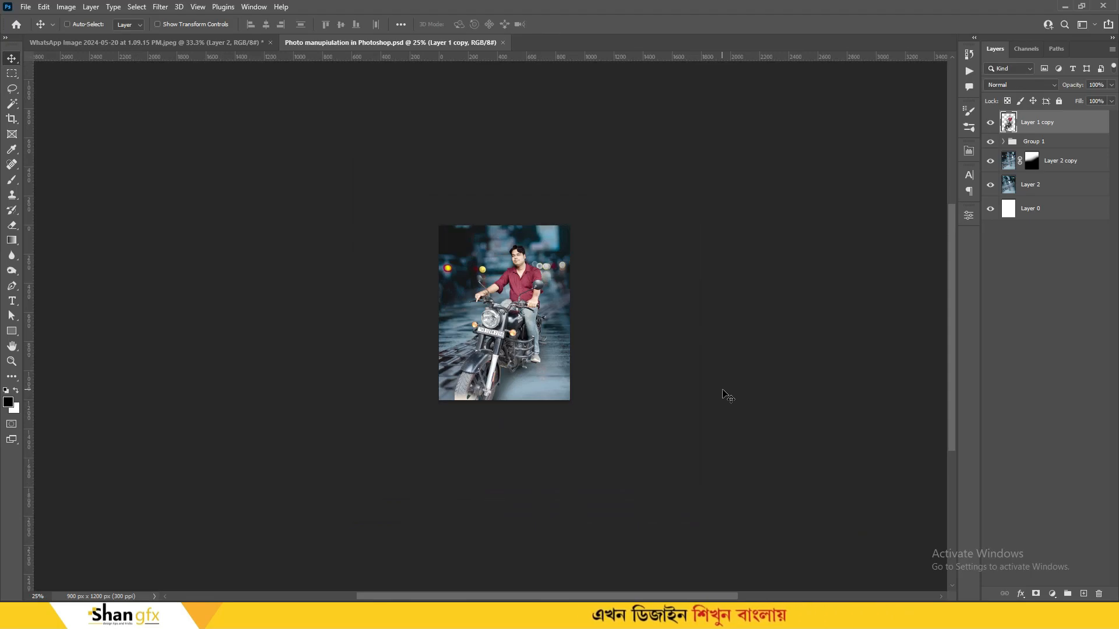
{"action": "key", "text": "ctrl+plus"}
{"action": "key", "text": "ctrl+plus"}
{"action": "key", "text": "ctrl+plus"}
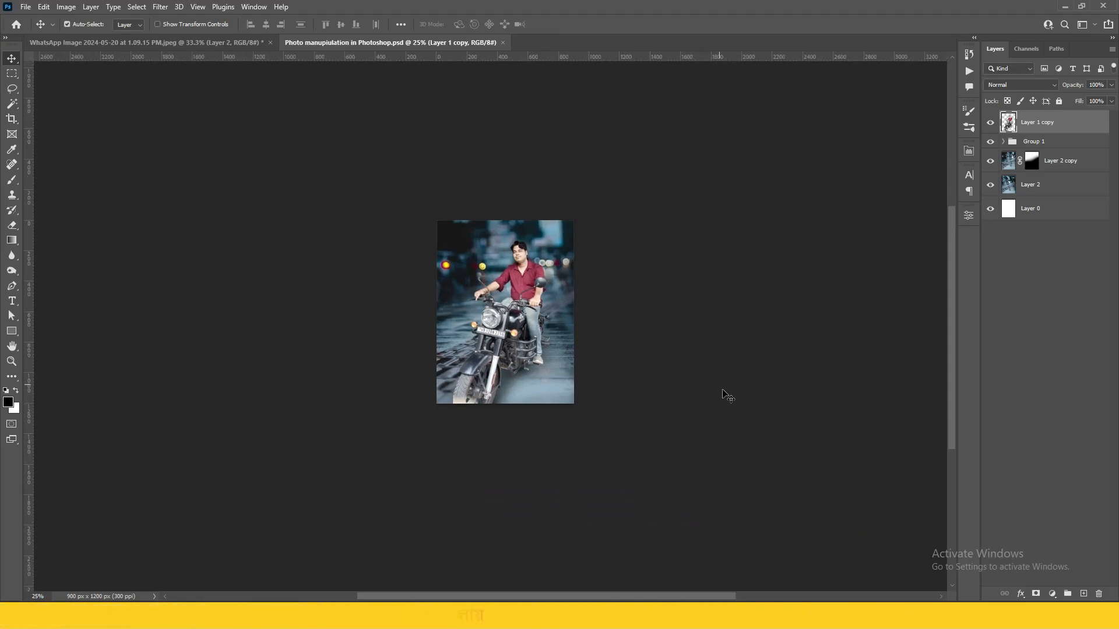
Add a Color Lookup layer, trying Orange and Blue, Orange and Teal, Augusta, then Candlelight.CUBE
{"action": "key", "text": "ctrl+minus"}
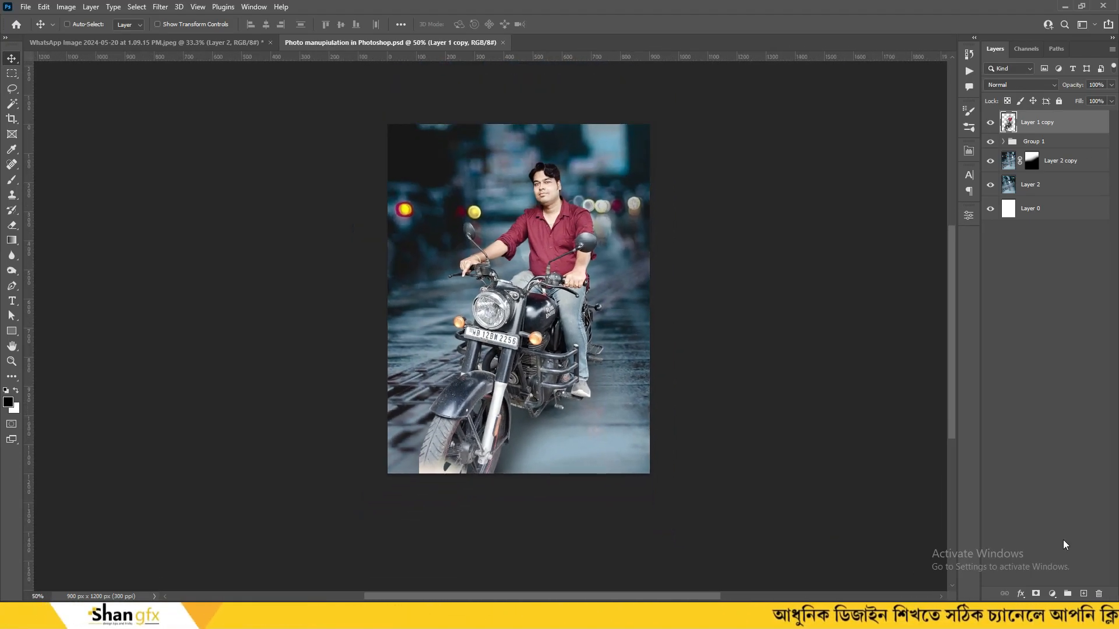
{"action": "left_click", "coordinate": [1052, 594]}
{"action": "left_click", "coordinate": [1049, 529]}
{"action": "left_click", "coordinate": [902, 251]}
{"action": "left_click", "coordinate": [904, 35]}
{"action": "key", "text": "ctrl+plus"}
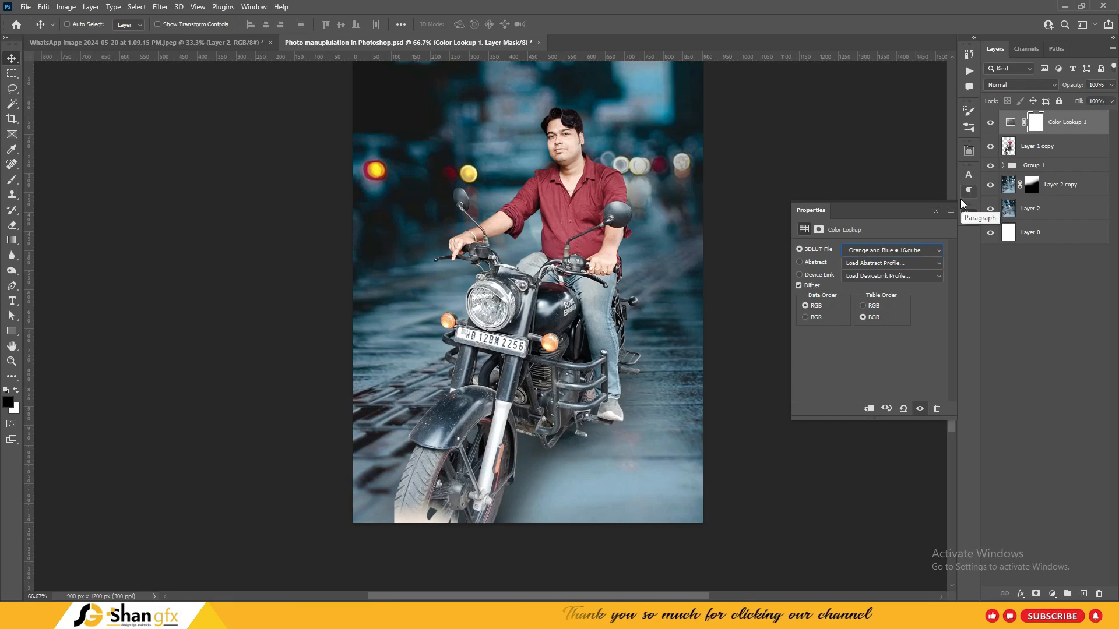
{"action": "key", "text": "Down"}
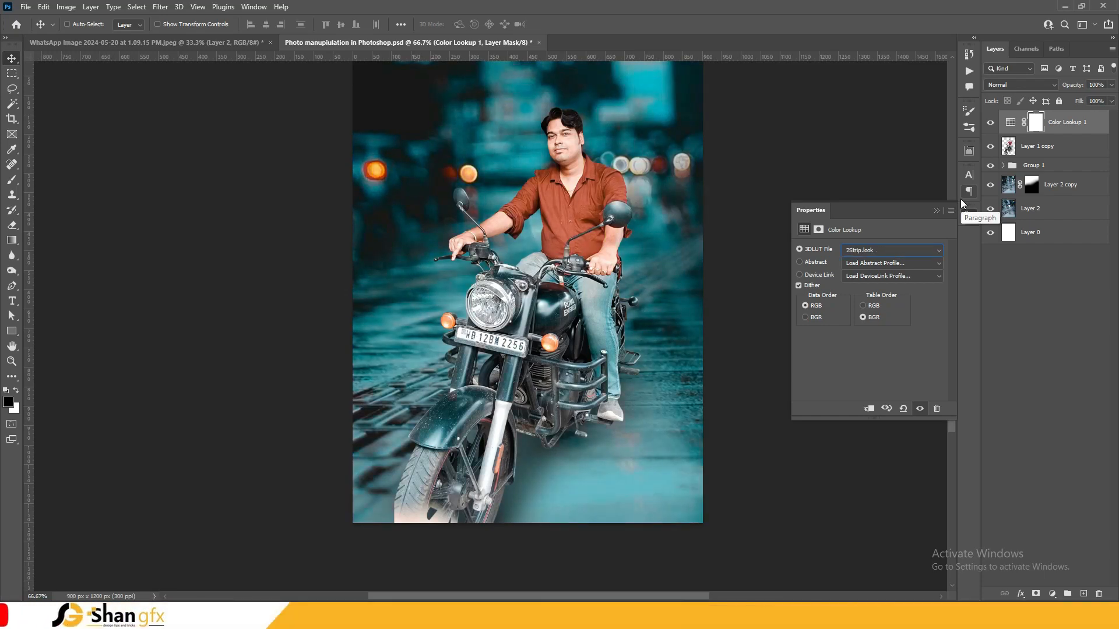
{"action": "key", "text": "Down"}
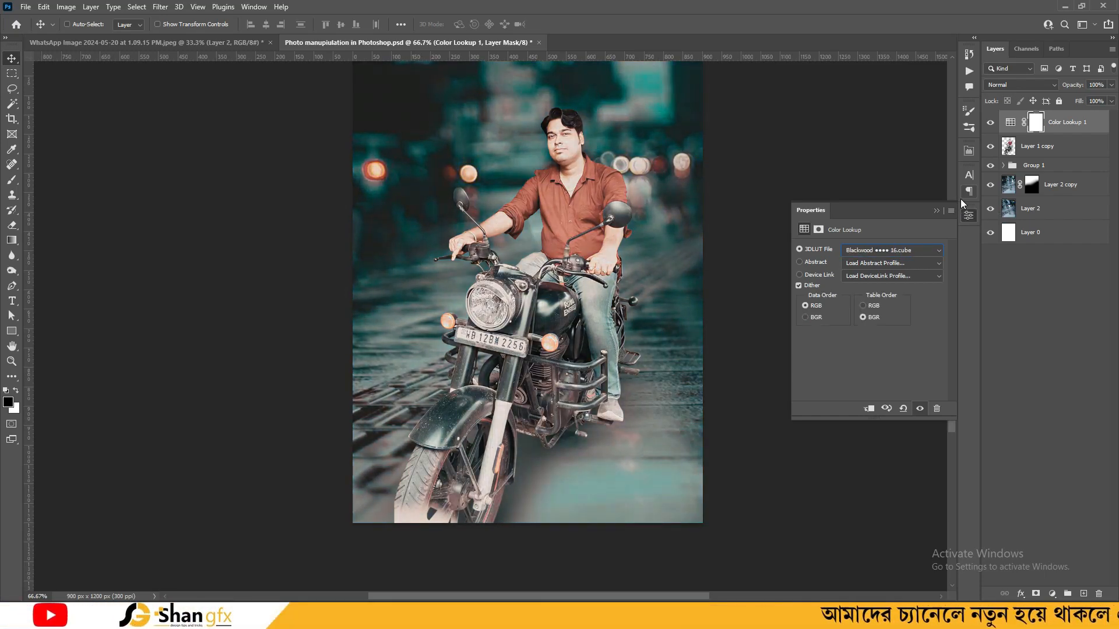
{"action": "key", "text": "Down"}
{"action": "key", "text": "Down"}
{"action": "key", "text": "Down"}
{"action": "key", "text": "Down"}
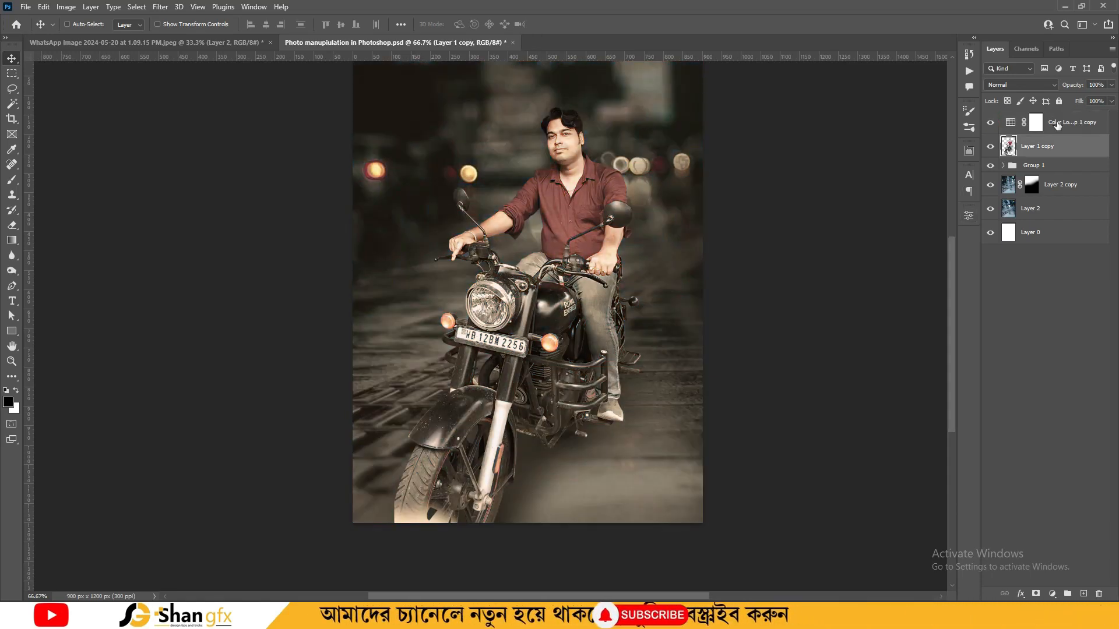
Lower the Color Lookup layer's opacity to 38%, toggling it to compare
{"action": "left_click", "coordinate": [1056, 122]}
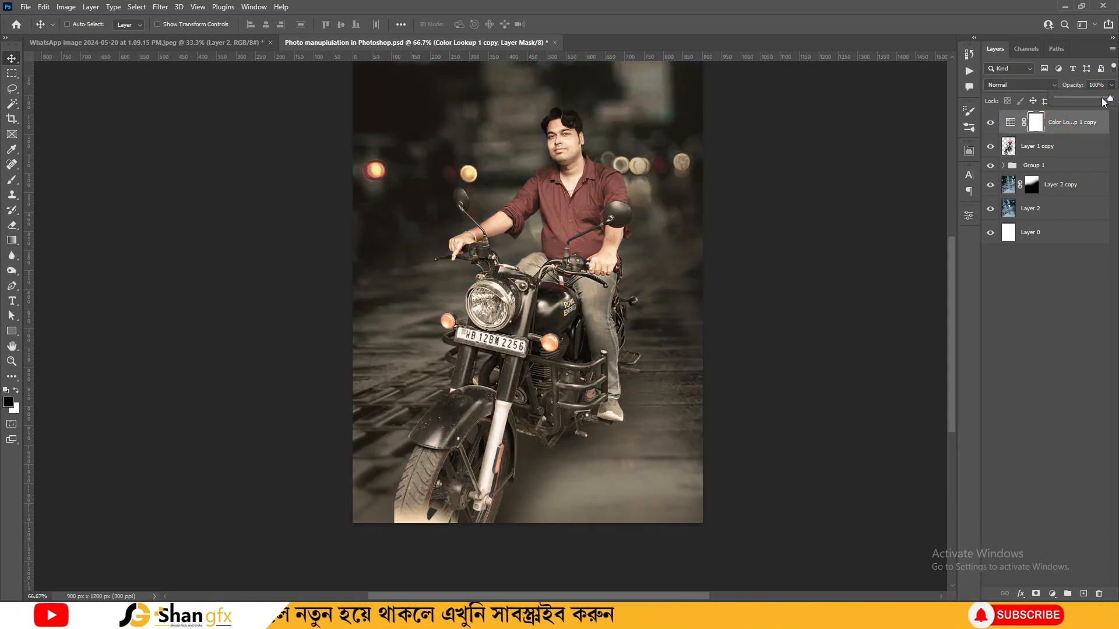
{"action": "left_click", "coordinate": [1111, 84]}
{"action": "left_click_drag", "start_coordinate": [1111, 98], "coordinate": [1084, 100]}
{"action": "left_click", "coordinate": [991, 123]}
{"action": "left_click", "coordinate": [990, 123]}
{"action": "left_click_drag", "start_coordinate": [1105, 100], "coordinate": [1077, 103]}
{"action": "key", "text": "ctrl+minus"}
{"action": "key", "text": "ctrl+minus"}
{"action": "key", "text": "ctrl+minus"}
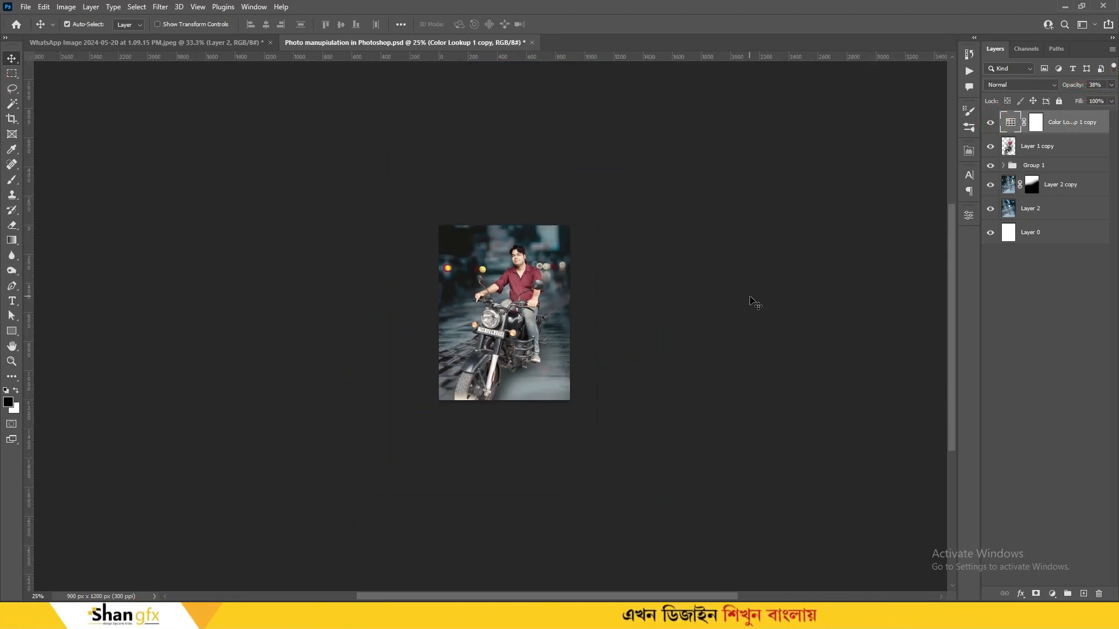
{"action": "key", "text": "ctrl+plus"}
{"action": "key", "text": "ctrl+plus"}
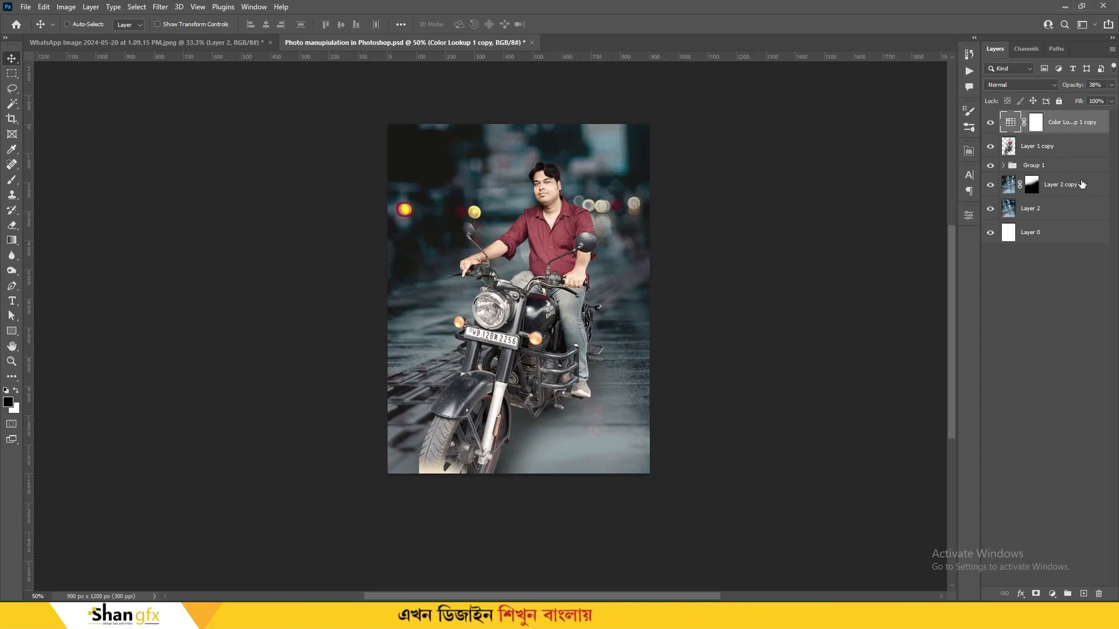
On a new Layer 4, draw a dark bottom-left gradient and stretch it right and upward
{"action": "left_click", "coordinate": [1084, 595]}
{"action": "key", "text": "g"}
{"action": "left_click_drag", "start_coordinate": [395, 482], "coordinate": [462, 412]}
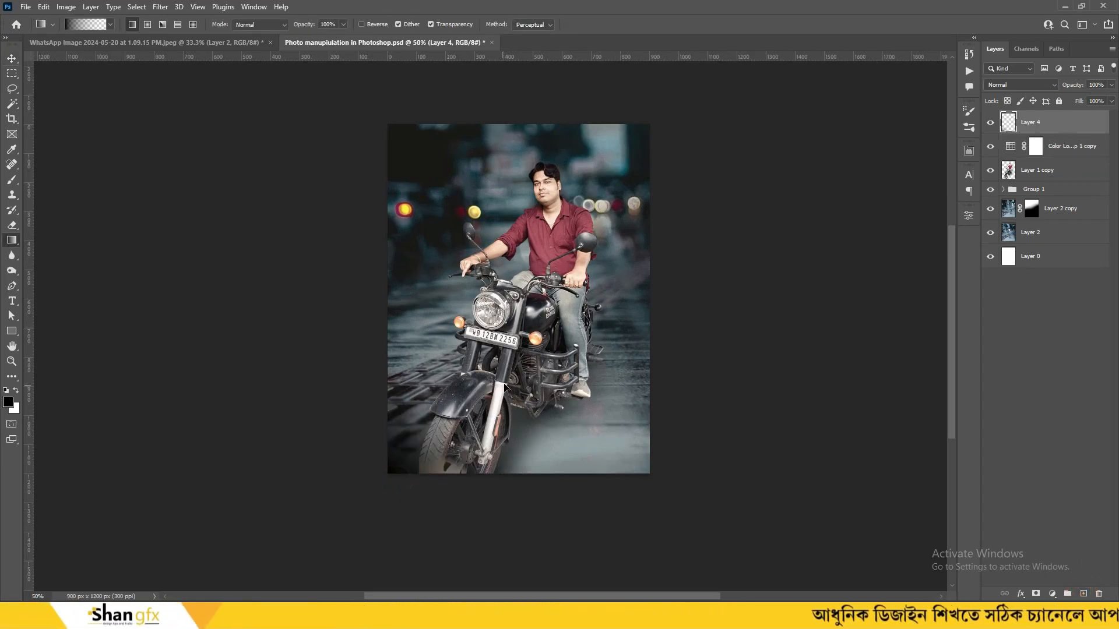
{"action": "key", "text": "ctrl+t"}
{"action": "left_click_drag", "start_coordinate": [554, 397], "coordinate": [938, 357]}
{"action": "key", "text": "Return"}
{"action": "key", "text": "ctrl+t"}
{"action": "left_click_drag", "start_coordinate": [663, 239], "coordinate": [663, 142]}
{"action": "key", "text": "Return"}
Shift the Layer 1 copy rider and bike slightly to the left
{"action": "left_click", "coordinate": [1037, 169]}
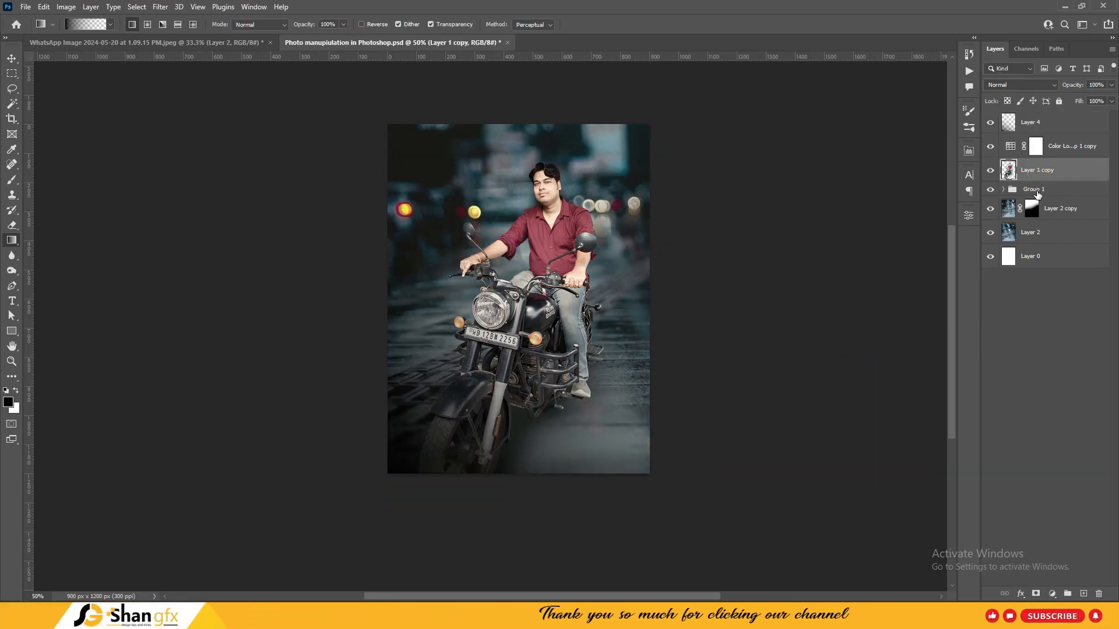
{"action": "key", "text": "ctrl+t"}
{"action": "mouse_move", "coordinate": [573, 273]}
{"action": "left_mouse_down"}
{"action": "mouse_move", "coordinate": [548, 272]}
{"action": "mouse_move", "coordinate": [561, 272]}
{"action": "left_mouse_up"}
{"action": "key", "text": "Return"}
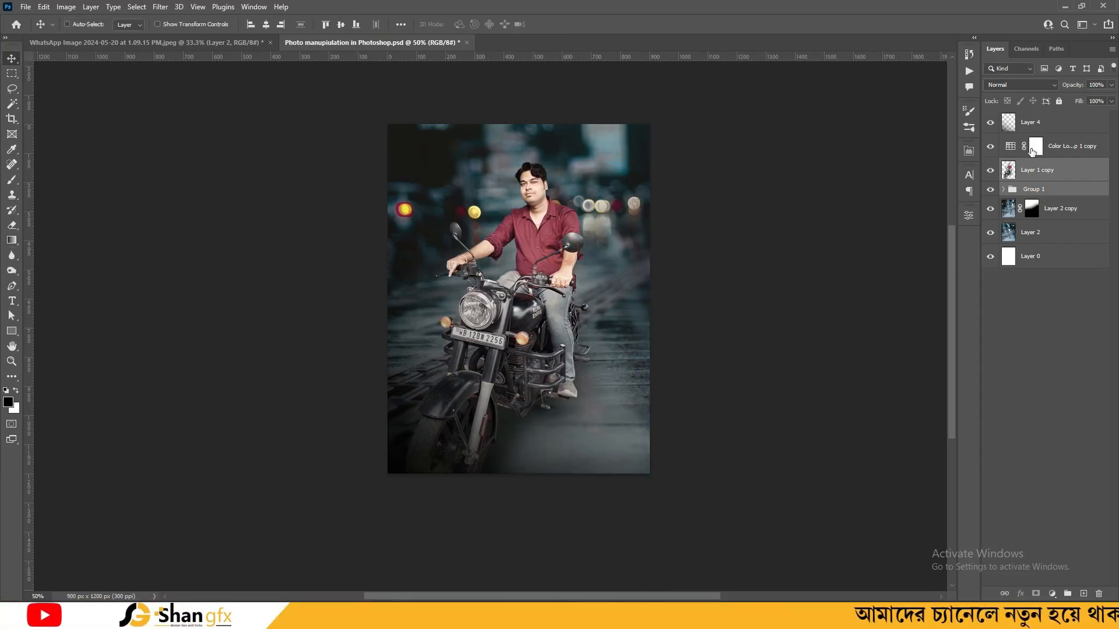
{"action": "left_click", "coordinate": [1034, 126]}
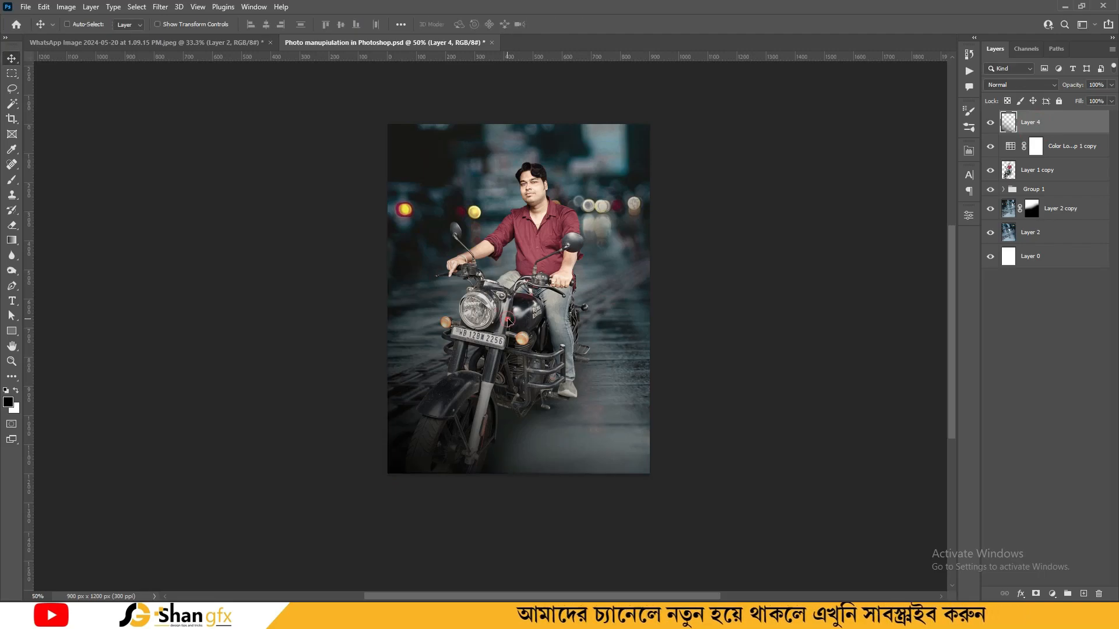
{"action": "left_click", "coordinate": [1040, 174]}
Try Color Balance, Hue/Saturation (Lightness -55) and Black & White adjustments, deleting each
{"action": "key", "text": "ctrl+plus"}
{"action": "key", "text": "ctrl+plus"}
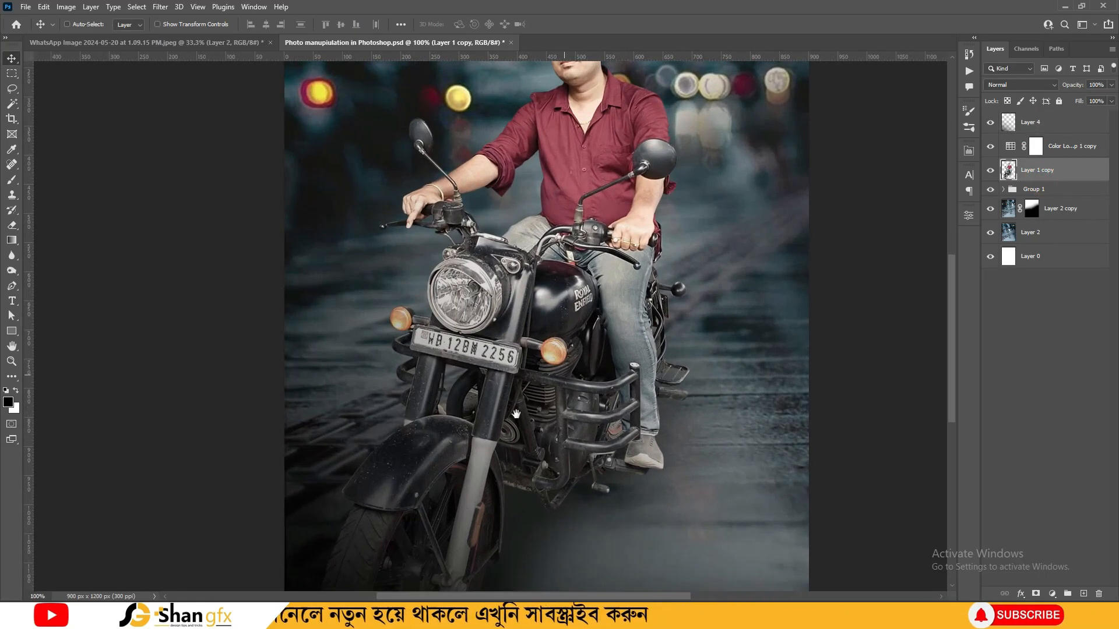
{"action": "left_click_drag", "start_coordinate": [514, 416], "coordinate": [592, 306]}
{"action": "left_click", "coordinate": [1052, 594]}
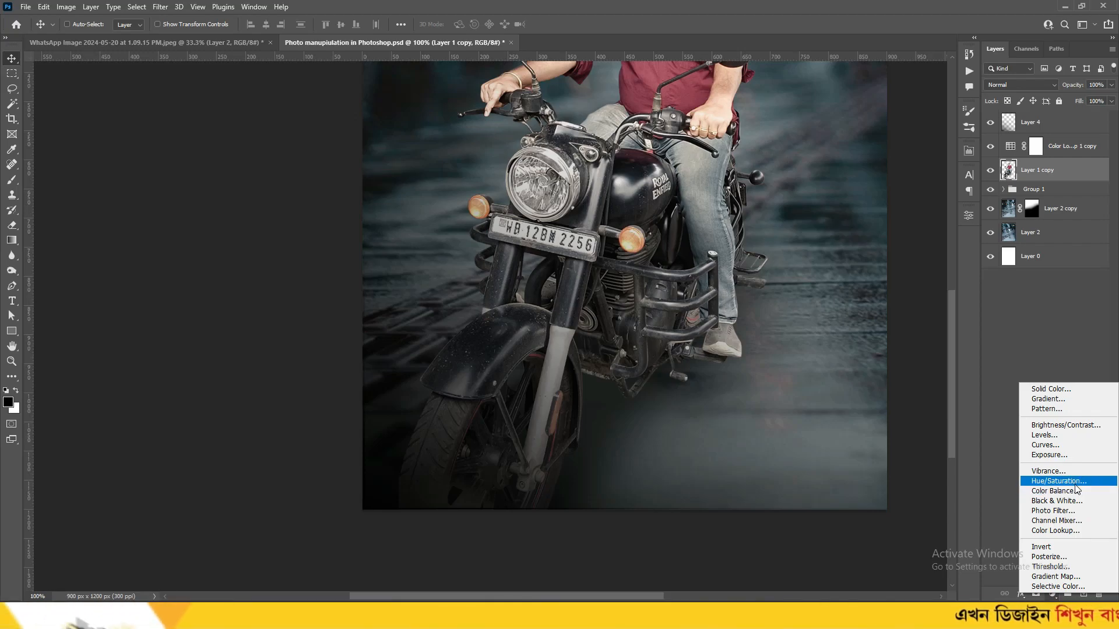
{"action": "left_click", "coordinate": [1053, 491]}
{"action": "left_click", "coordinate": [969, 215]}
{"action": "left_click_drag", "start_coordinate": [1076, 172], "coordinate": [1098, 593]}
{"action": "left_click", "coordinate": [1051, 594]}
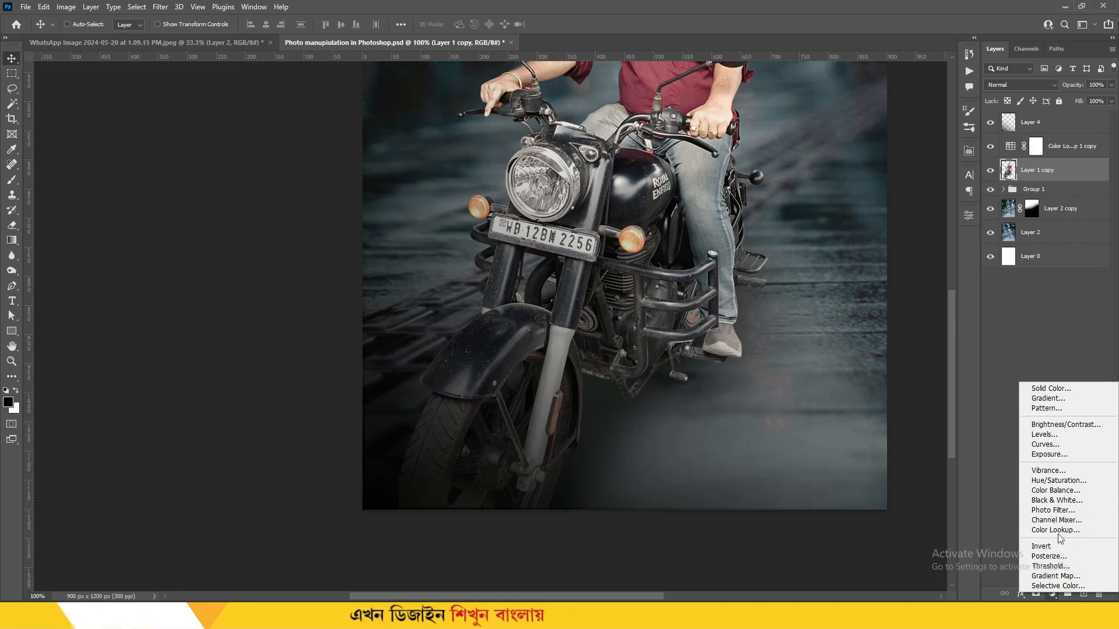
{"action": "left_click", "coordinate": [1061, 479]}
{"action": "left_click_drag", "start_coordinate": [868, 337], "coordinate": [829, 345]}
{"action": "left_click", "coordinate": [968, 215]}
{"action": "left_click_drag", "start_coordinate": [1066, 169], "coordinate": [1098, 593]}
{"action": "left_click", "coordinate": [1051, 594]}
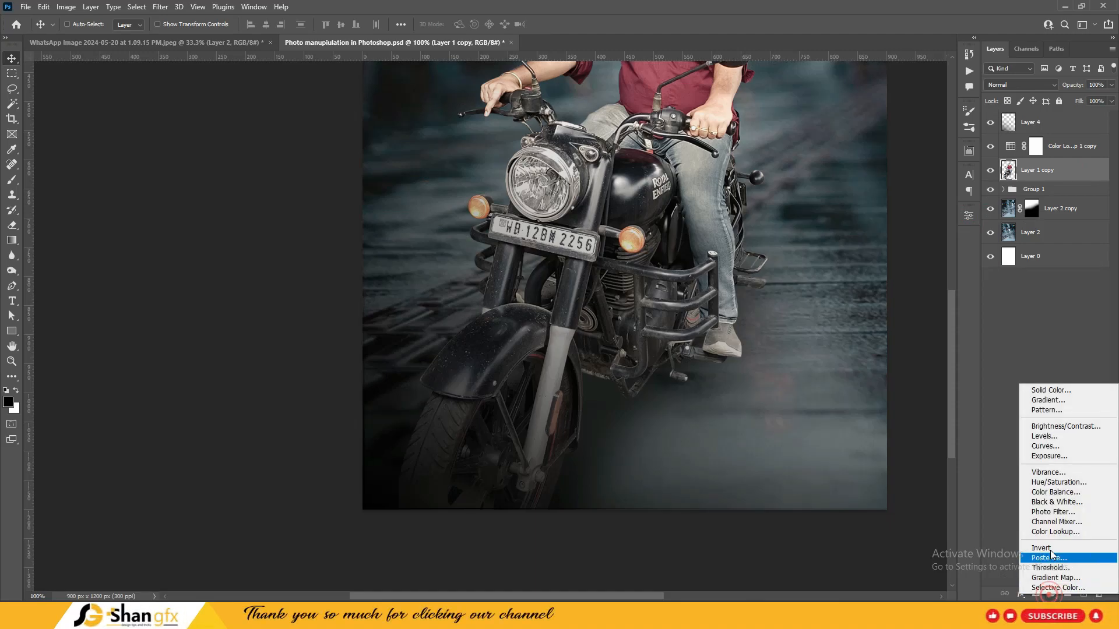
{"action": "left_click", "coordinate": [1057, 503]}
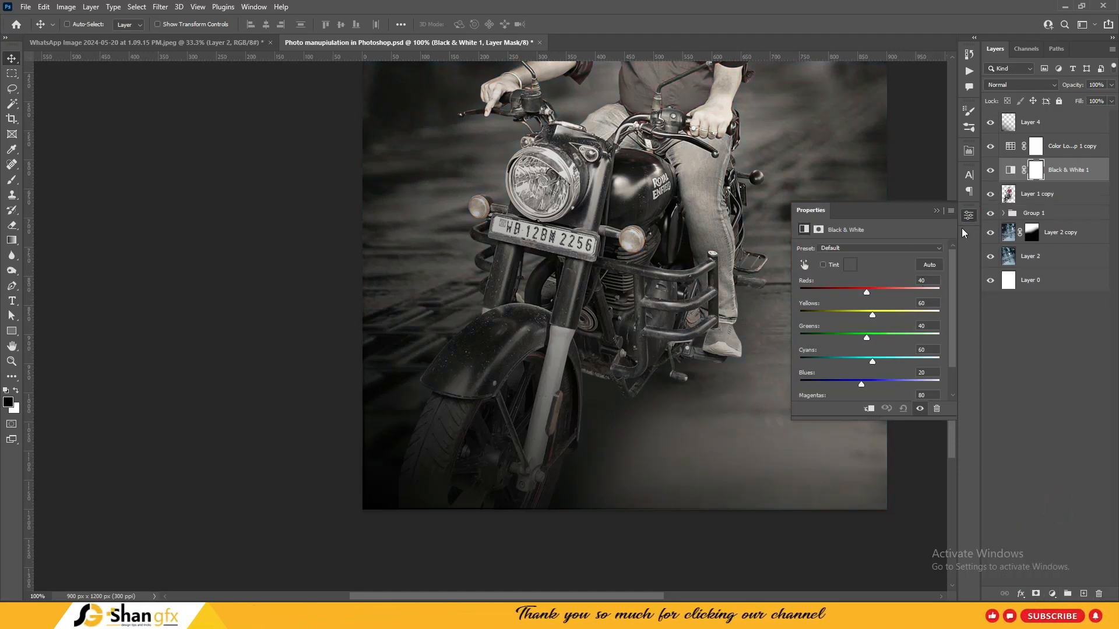
{"action": "left_click", "coordinate": [968, 215]}
{"action": "left_click_drag", "start_coordinate": [1067, 170], "coordinate": [1098, 593]}
Add a Color Balance layer with Midtones set to +4, +22, +35
{"action": "left_click", "coordinate": [1052, 593]}
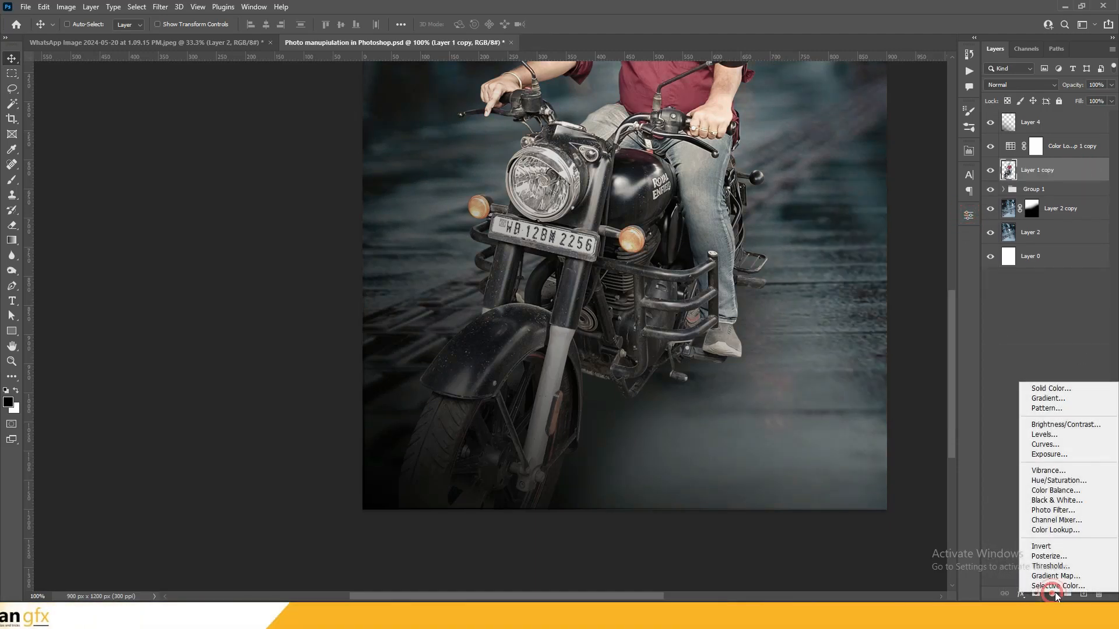
{"action": "left_click", "coordinate": [1055, 491]}
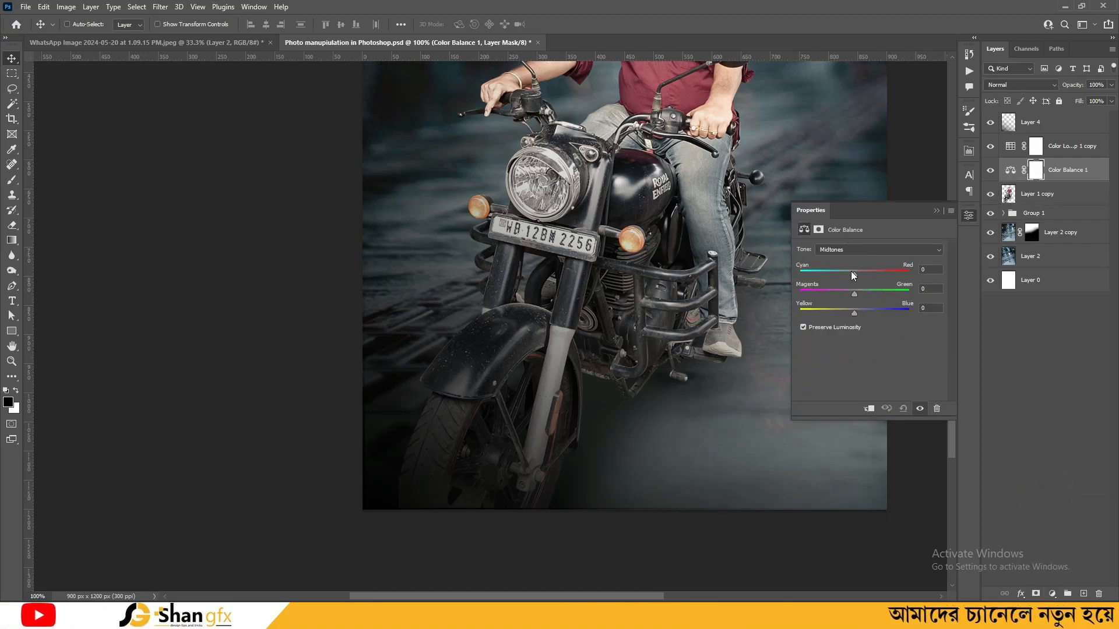
{"action": "left_click_drag", "start_coordinate": [855, 274], "coordinate": [857, 274]}
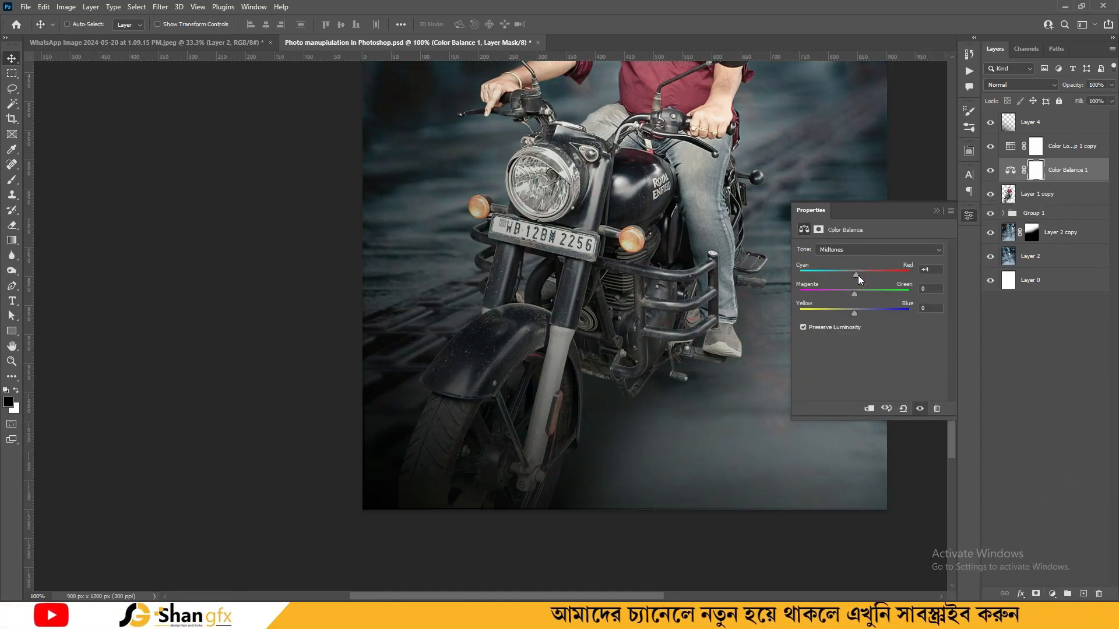
{"action": "key", "text": "ctrl+minus"}
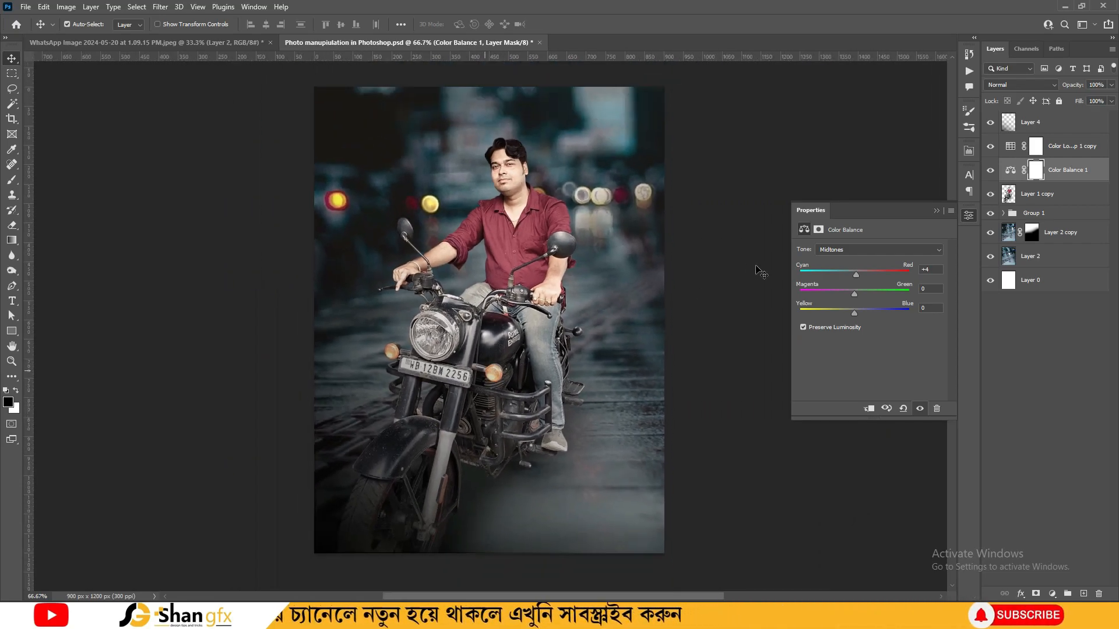
{"action": "left_click_drag", "start_coordinate": [844, 276], "coordinate": [855, 312]}
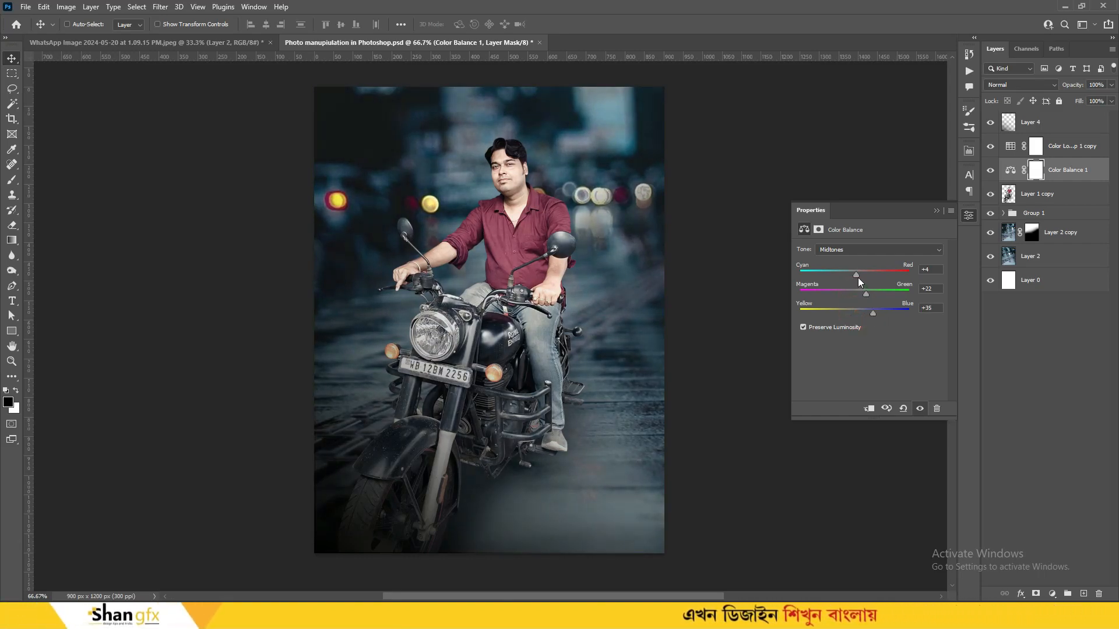
Push the Color Balance highlights toward cyan
{"action": "left_click", "coordinate": [853, 250]}
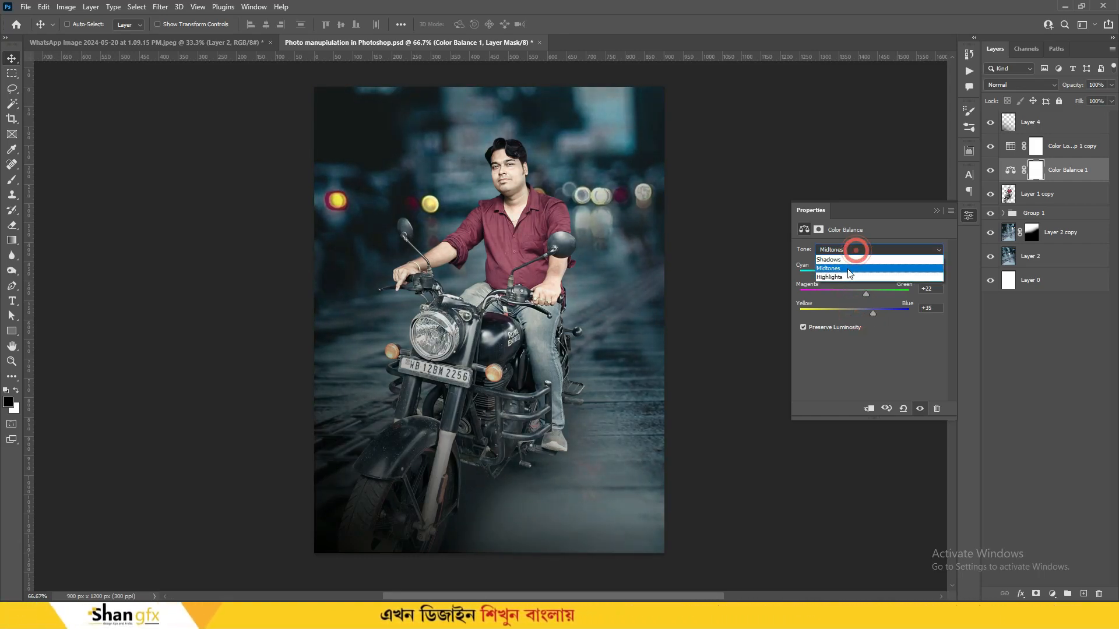
{"action": "left_click", "coordinate": [854, 289]}
{"action": "left_click_drag", "start_coordinate": [855, 275], "coordinate": [851, 310]}
{"action": "left_click", "coordinate": [968, 216]}
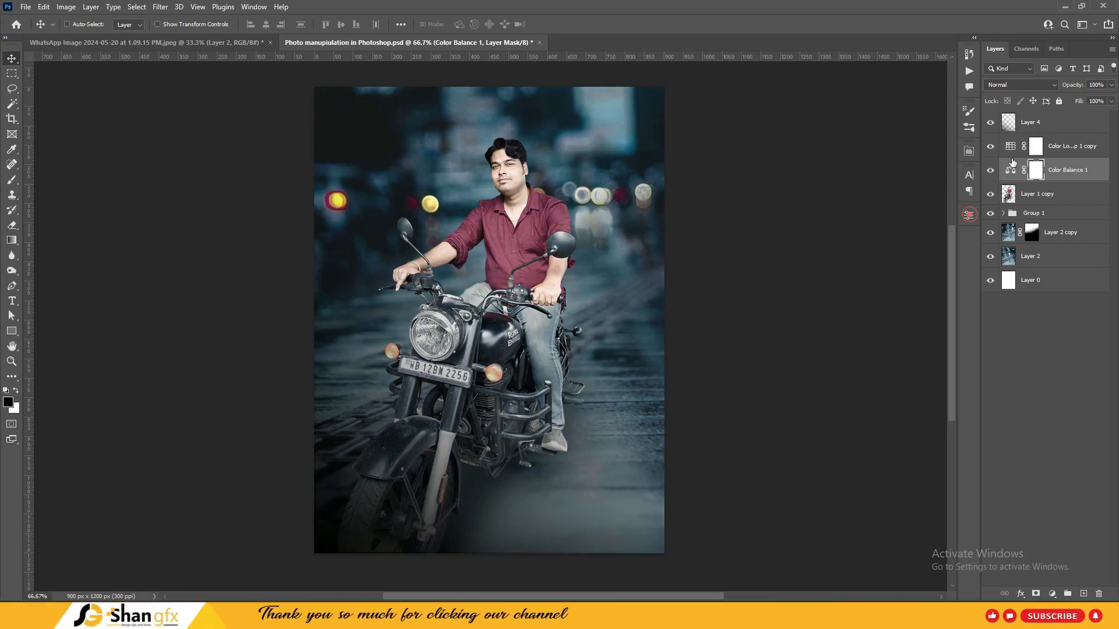
Toggle the Color Balance, colour lookup and gradient layers to compare, then reselect Layer 1 copy
{"action": "left_click", "coordinate": [985, 175]}
{"action": "key", "text": "ctrl+minus"}
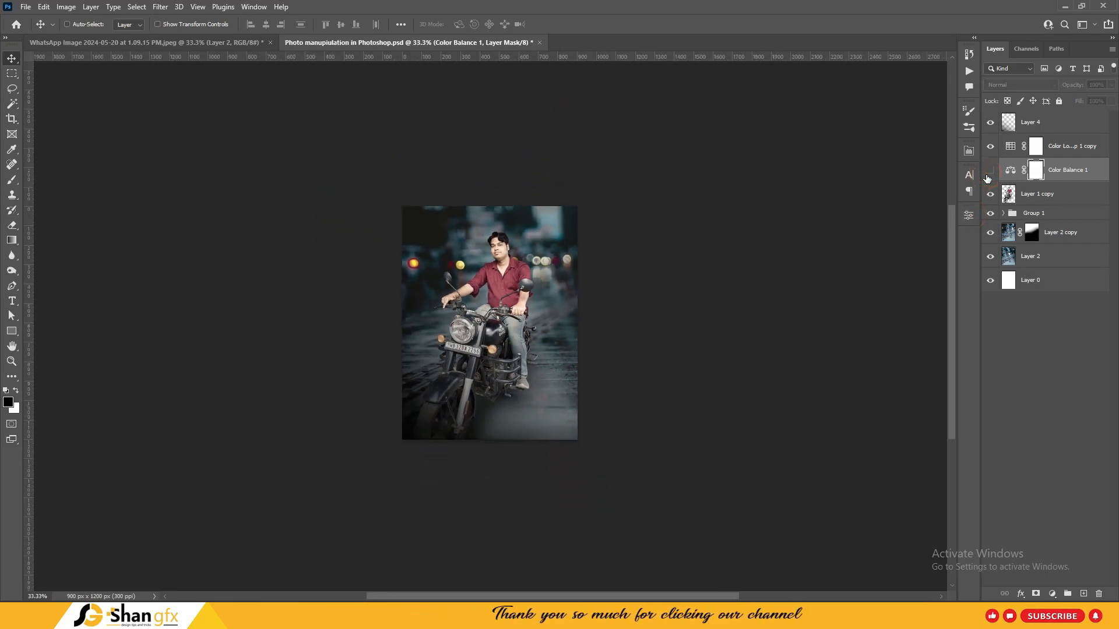
{"action": "key", "text": "ctrl+plus"}
{"action": "left_click", "coordinate": [988, 147]}
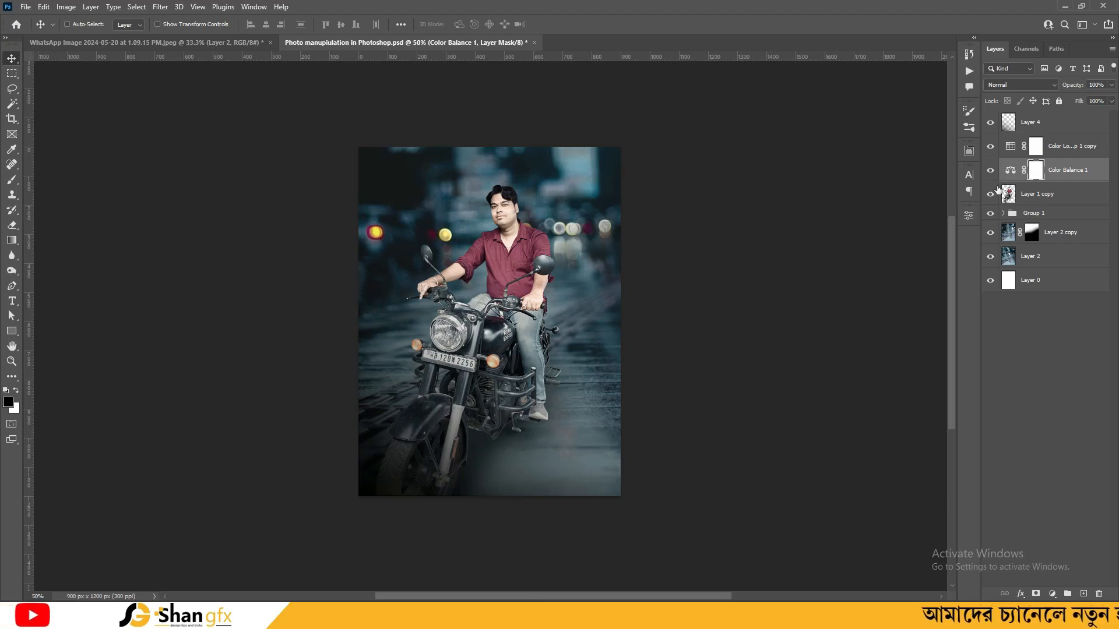
{"action": "left_click", "coordinate": [990, 122]}
{"action": "left_click", "coordinate": [989, 123]}
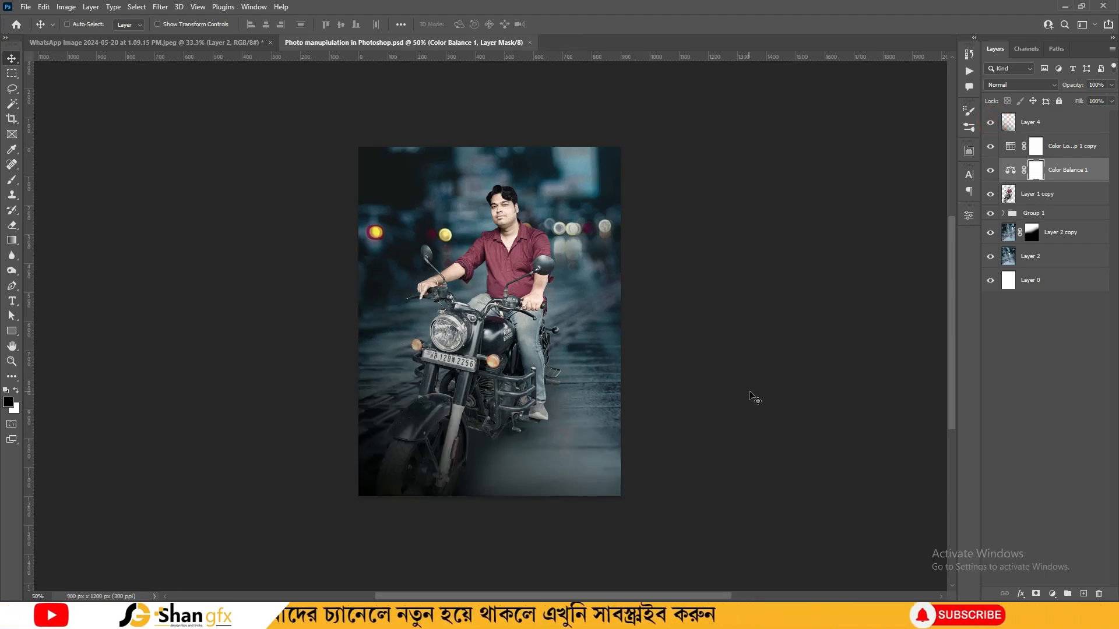
{"action": "key", "text": "ctrl+plus"}
{"action": "key", "text": "ctrl+plus"}
{"action": "key", "text": "ctrl+minus"}
{"action": "key", "text": "ctrl+minus"}
{"action": "left_click_drag", "start_coordinate": [736, 338], "coordinate": [746, 336]}
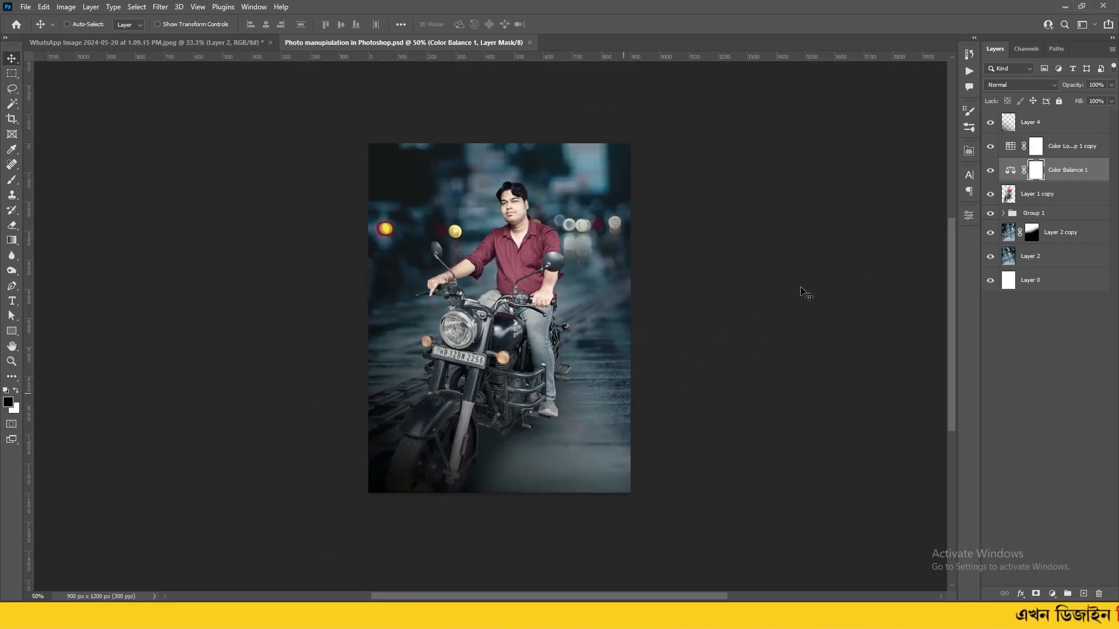
{"action": "left_click", "coordinate": [1034, 197]}
{"action": "key", "text": "ctrl+plus"}
Add a Levels adjustment above the rider with output whites lowered to 99
{"action": "left_click", "coordinate": [1051, 593]}
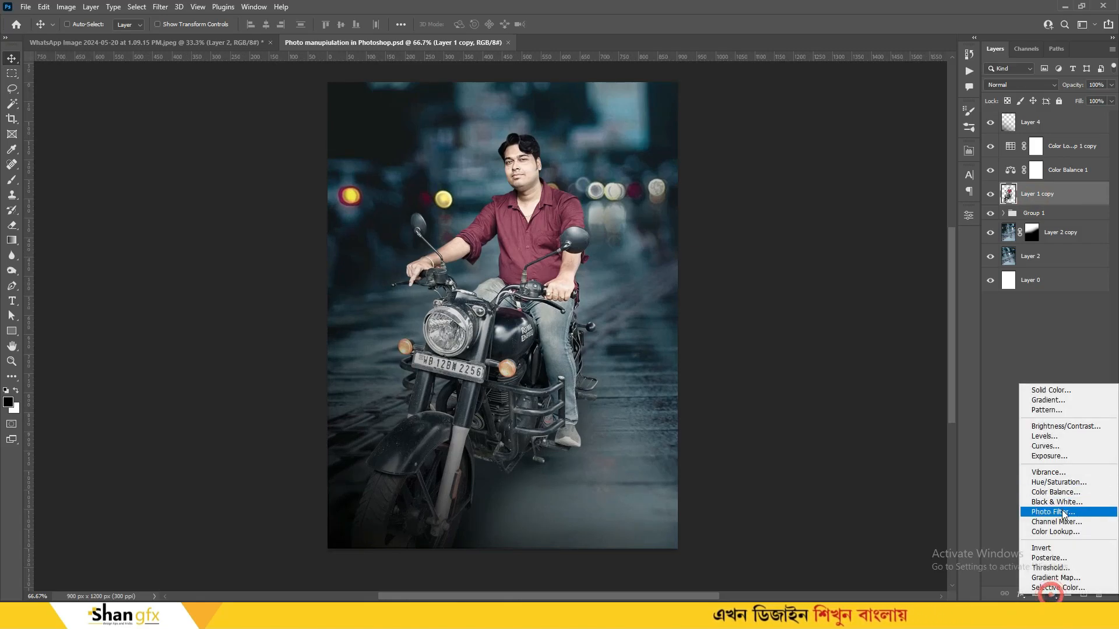
{"action": "left_click", "coordinate": [1069, 437]}
{"action": "left_click_drag", "start_coordinate": [940, 367], "coordinate": [864, 372]}
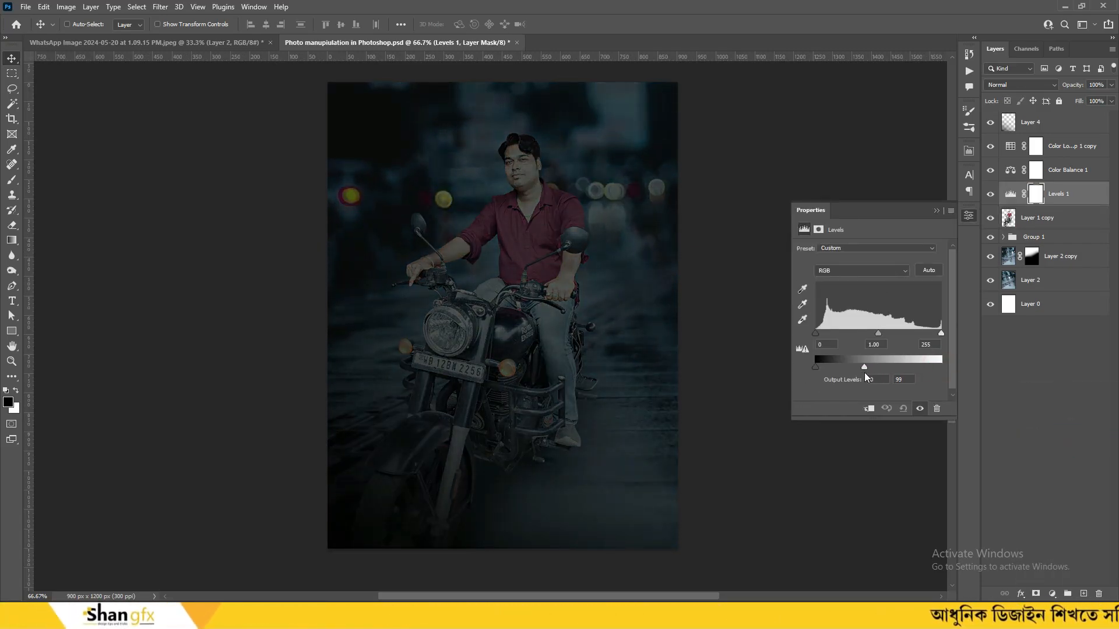
{"action": "left_click", "coordinate": [968, 216]}
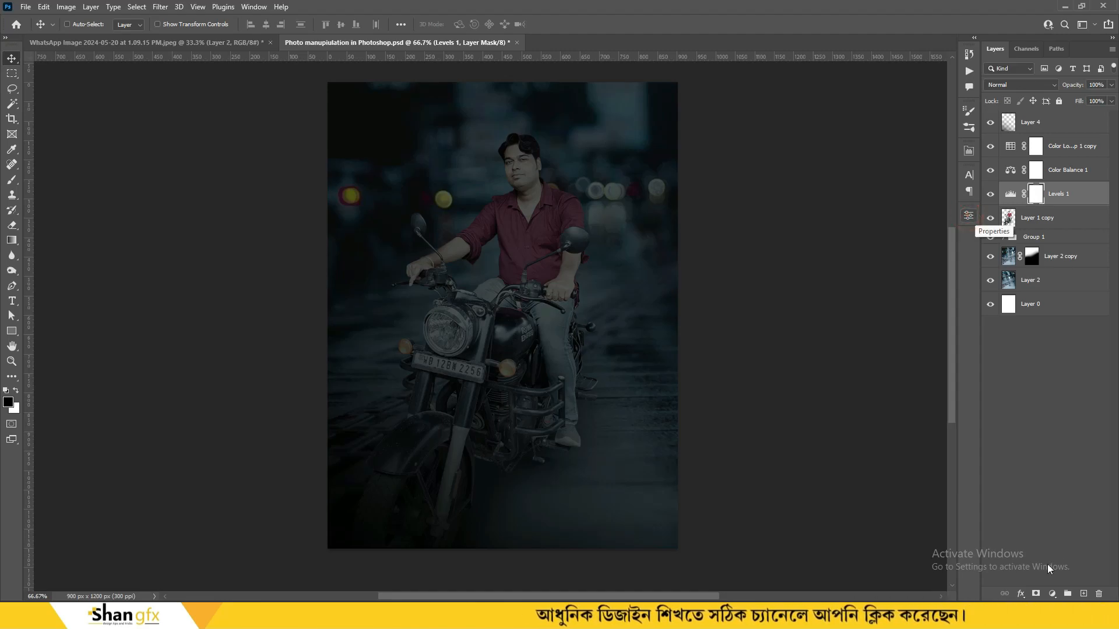
Invert the Levels 1 mask and paint it back over the engine with a 22%, 300 brush
{"action": "key", "text": "b"}
{"action": "key", "text": "ctrl+i"}
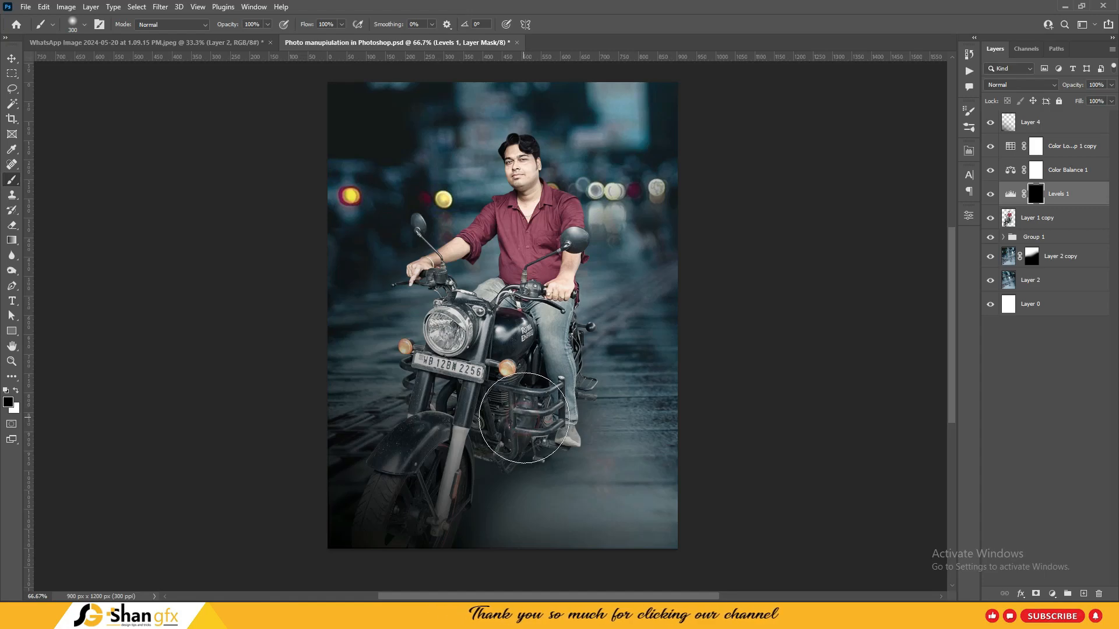
{"action": "mouse_move", "coordinate": [523, 418]}
{"action": "left_mouse_down"}
{"action": "mouse_move", "coordinate": [421, 445]}
{"action": "mouse_move", "coordinate": [454, 466]}
{"action": "left_mouse_up"}
{"action": "key", "text": "ctrl+z"}
{"action": "key", "text": "2"}
{"action": "key", "text": "2"}
{"action": "key", "text": "bracketleft"}
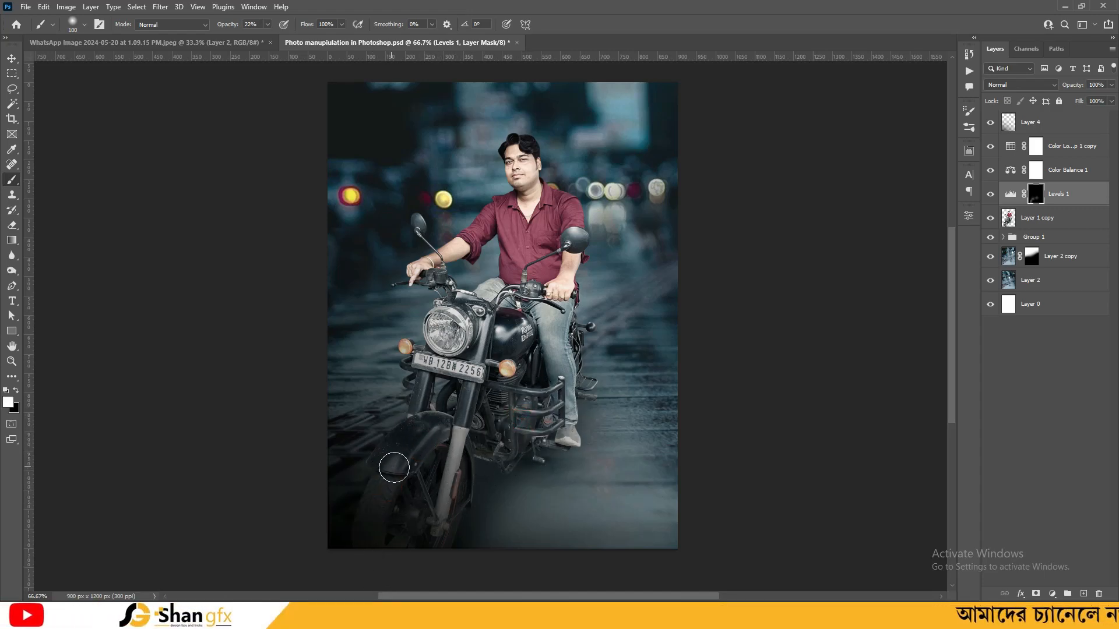
{"action": "key", "text": "bracketright"}
{"action": "key", "text": "bracketright"}
{"action": "key", "text": "bracketright"}
{"action": "key", "text": "bracketright"}
{"action": "key", "text": "bracketright"}
{"action": "key", "text": "bracketright"}
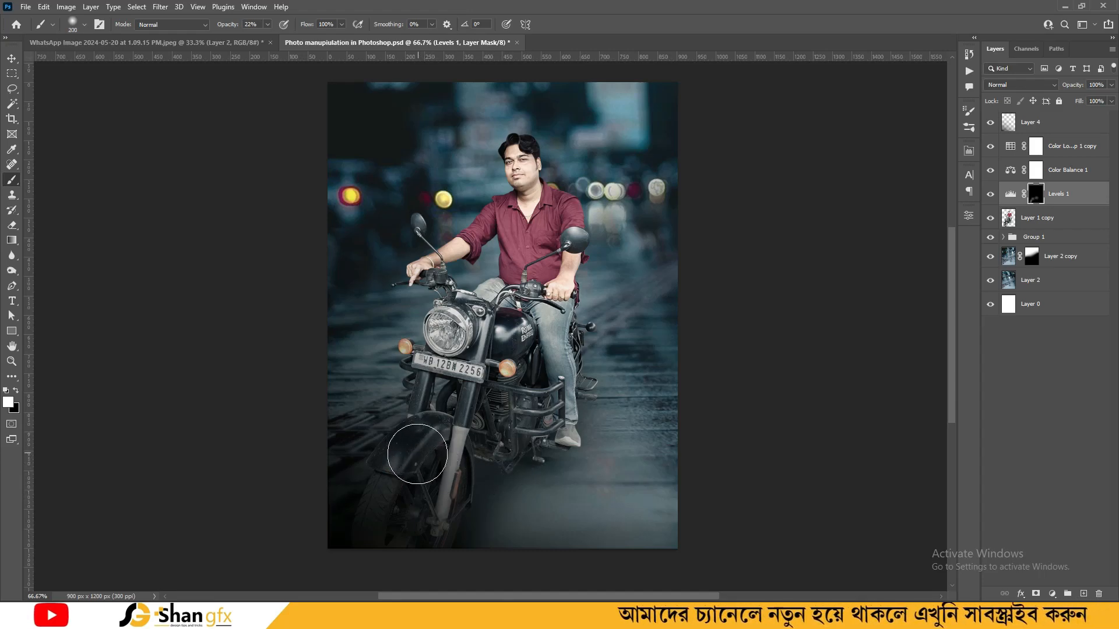
{"action": "mouse_move", "coordinate": [524, 419]}
{"action": "left_mouse_down"}
{"action": "mouse_move", "coordinate": [566, 386]}
{"action": "mouse_move", "coordinate": [573, 326]}
{"action": "mouse_move", "coordinate": [493, 447]}
{"action": "mouse_move", "coordinate": [487, 428]}
{"action": "mouse_move", "coordinate": [430, 409]}
{"action": "mouse_move", "coordinate": [462, 352]}
{"action": "left_mouse_up"}
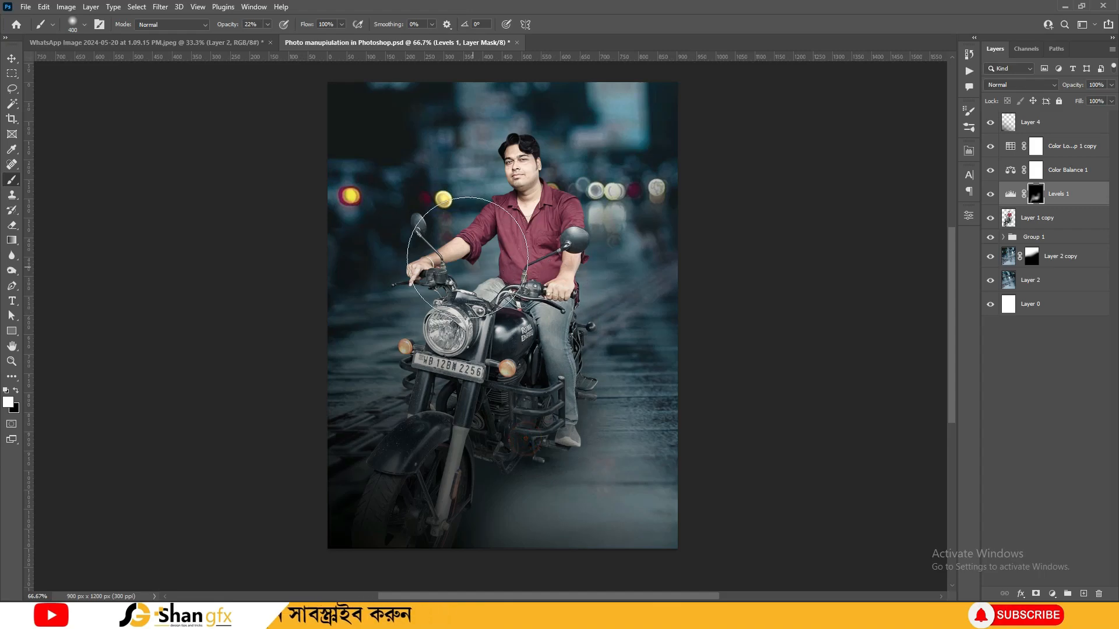
Dab the Levels effect onto the left mirror and save the document
{"action": "left_click", "coordinate": [424, 223]}
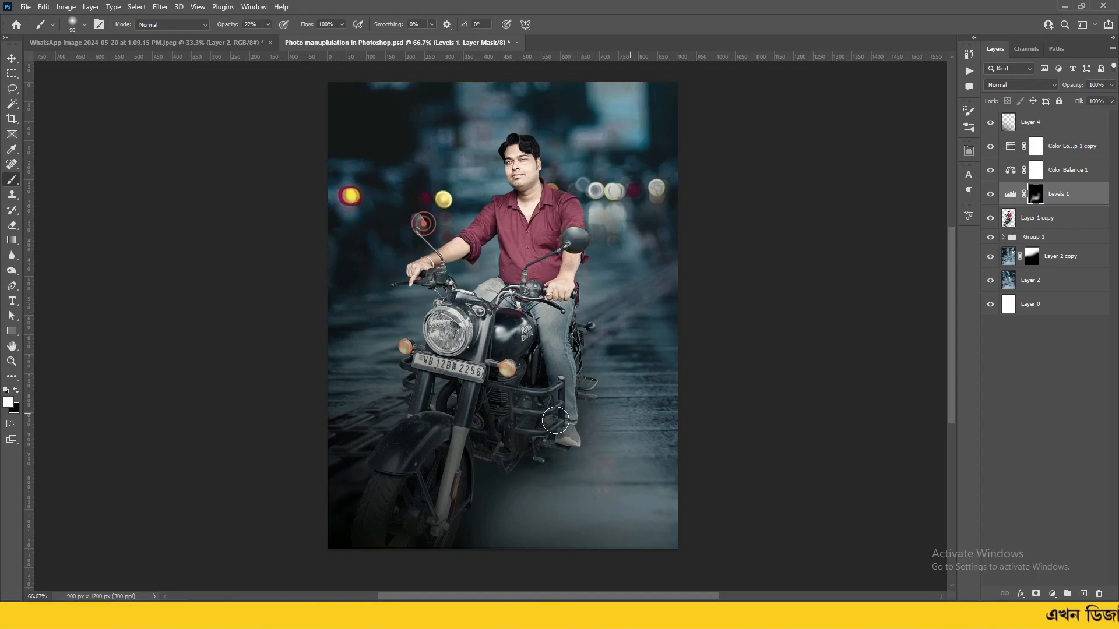
{"action": "key", "text": "v"}
{"action": "key", "text": "ctrl+s"}
{"action": "key", "text": "ctrl+plus"}
On Layer 1 copy, zoom in on the headlight and lasso a rough selection around the lens
{"action": "left_click_drag", "start_coordinate": [457, 416], "coordinate": [502, 402]}
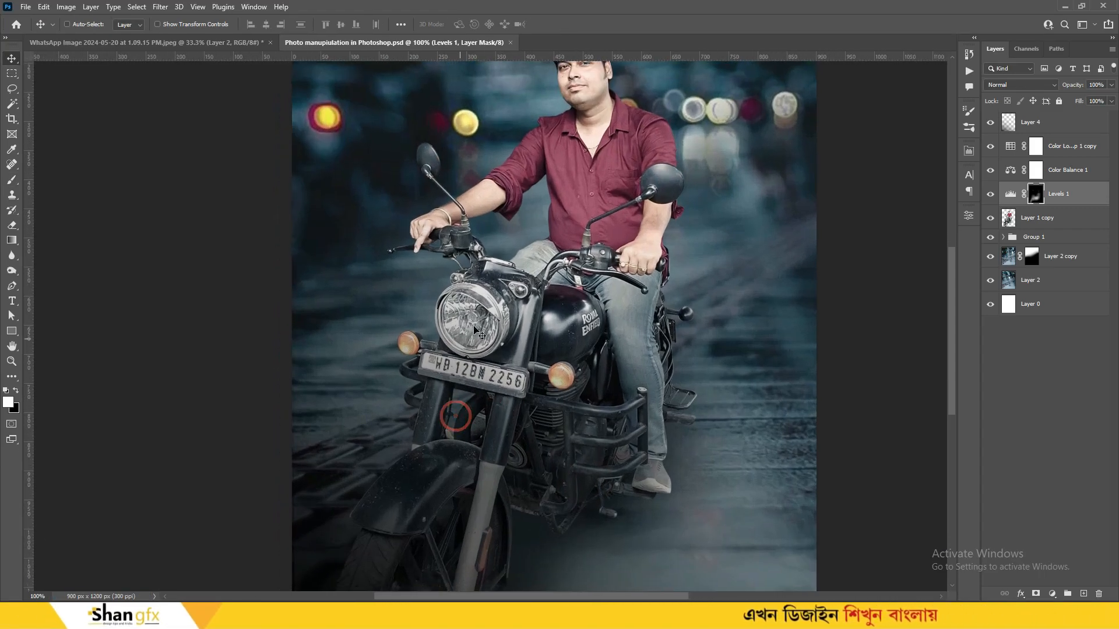
{"action": "key", "text": "ctrl+plus"}
{"action": "left_click_drag", "start_coordinate": [477, 349], "coordinate": [518, 364]}
{"action": "key", "text": "alt+bracketleft"}
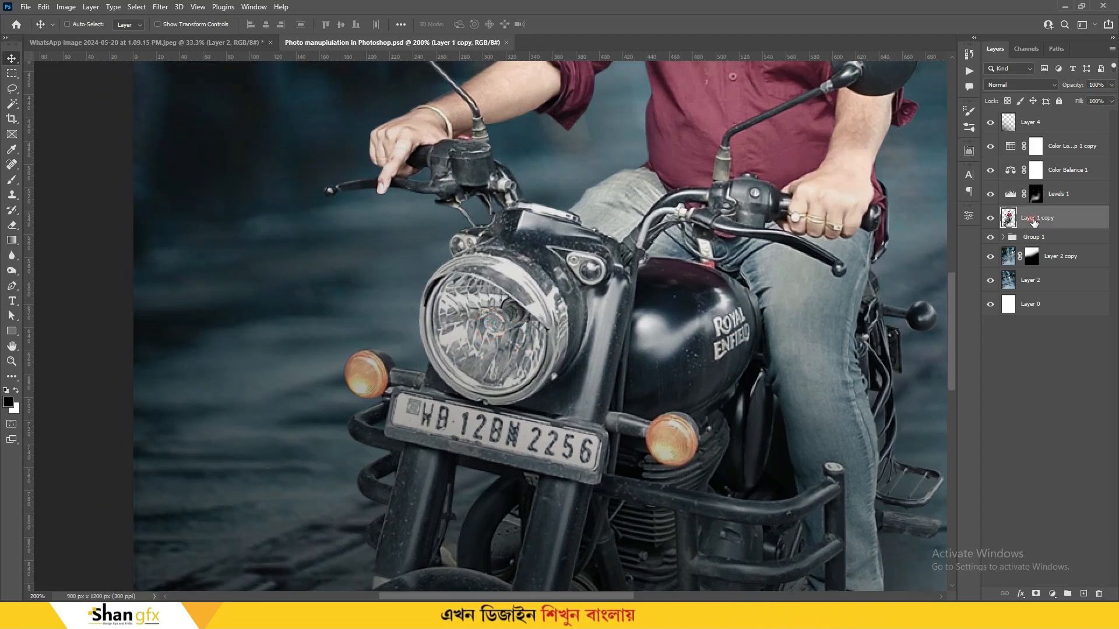
{"action": "key", "text": "ctrl+plus"}
{"action": "key", "text": "l"}
{"action": "left_click", "coordinate": [521, 229]}
{"action": "mouse_move", "coordinate": [638, 268]}
{"action": "left_mouse_down"}
{"action": "mouse_move", "coordinate": [619, 425]}
{"action": "mouse_move", "coordinate": [431, 471]}
{"action": "mouse_move", "coordinate": [424, 228]}
{"action": "left_mouse_up"}
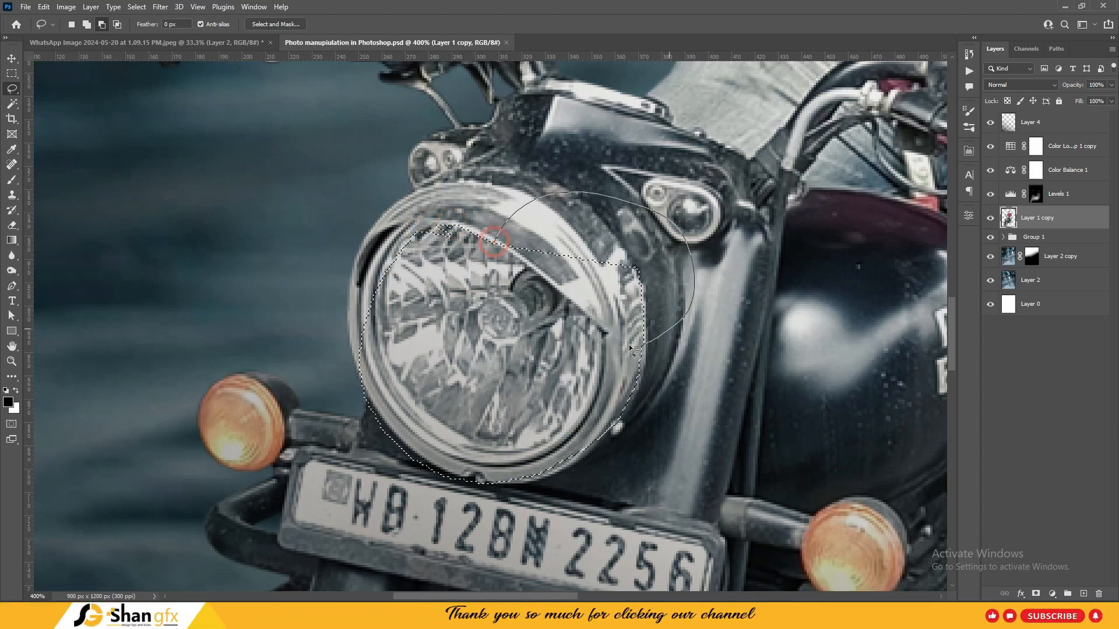
Refine the lasso selection along the lens rims and copy it onto a new Layer 5
{"action": "key", "text": "ctrl+plus"}
{"action": "mouse_move", "coordinate": [661, 338]}
{"action": "left_mouse_down"}
{"action": "mouse_move", "coordinate": [654, 252]}
{"action": "mouse_move", "coordinate": [684, 247]}
{"action": "mouse_move", "coordinate": [674, 292]}
{"action": "mouse_move", "coordinate": [627, 243]}
{"action": "left_mouse_up"}
{"action": "mouse_move", "coordinate": [628, 295]}
{"action": "left_mouse_down"}
{"action": "mouse_move", "coordinate": [589, 384]}
{"action": "mouse_move", "coordinate": [737, 373]}
{"action": "left_mouse_up"}
{"action": "left_click_drag", "start_coordinate": [596, 369], "coordinate": [508, 434]}
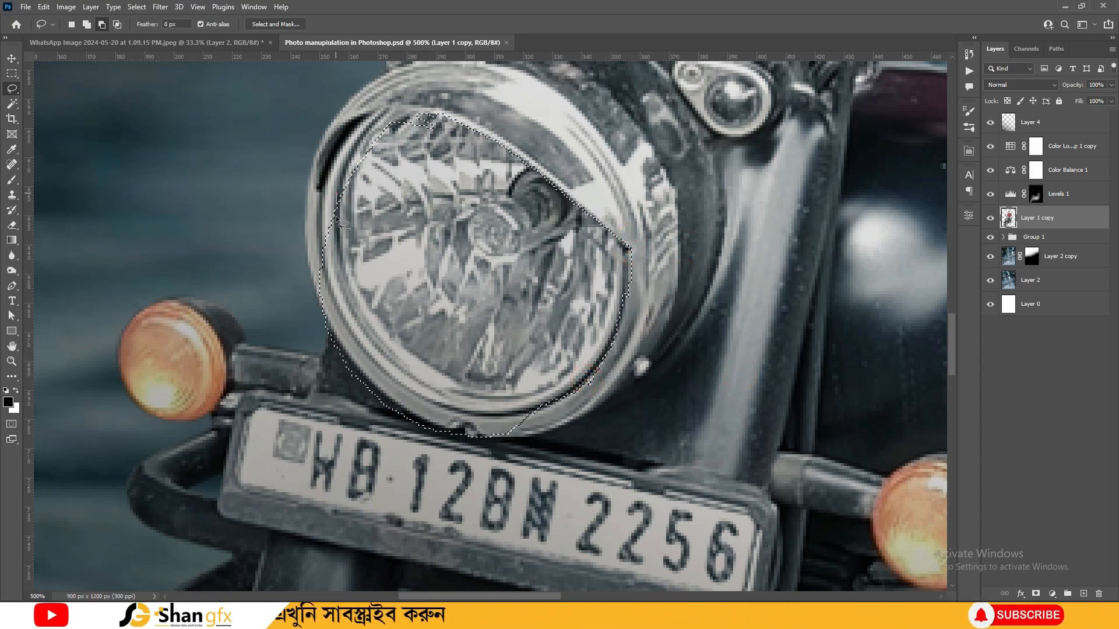
{"action": "left_click_drag", "start_coordinate": [335, 210], "coordinate": [453, 368]}
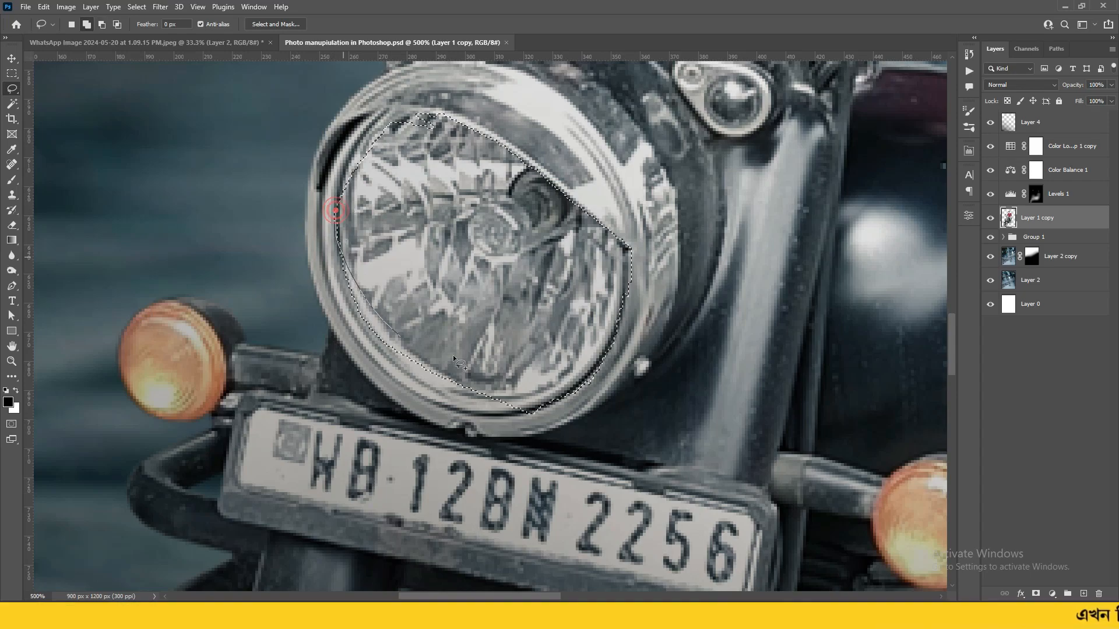
{"action": "left_click_drag", "start_coordinate": [377, 334], "coordinate": [492, 388]}
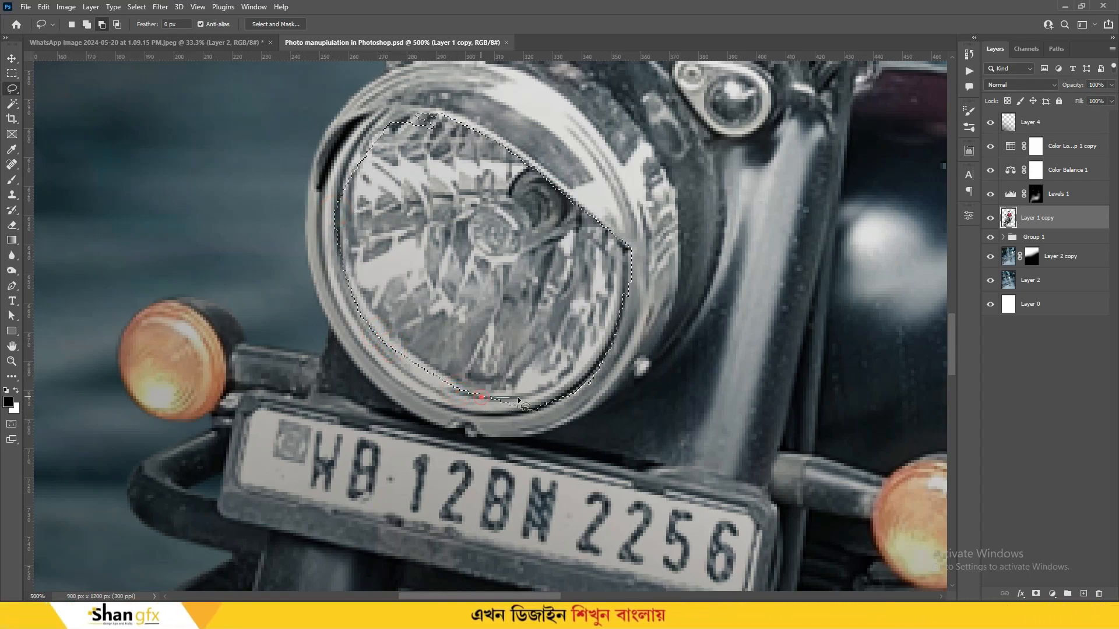
{"action": "left_click_drag", "start_coordinate": [627, 247], "coordinate": [793, 276]}
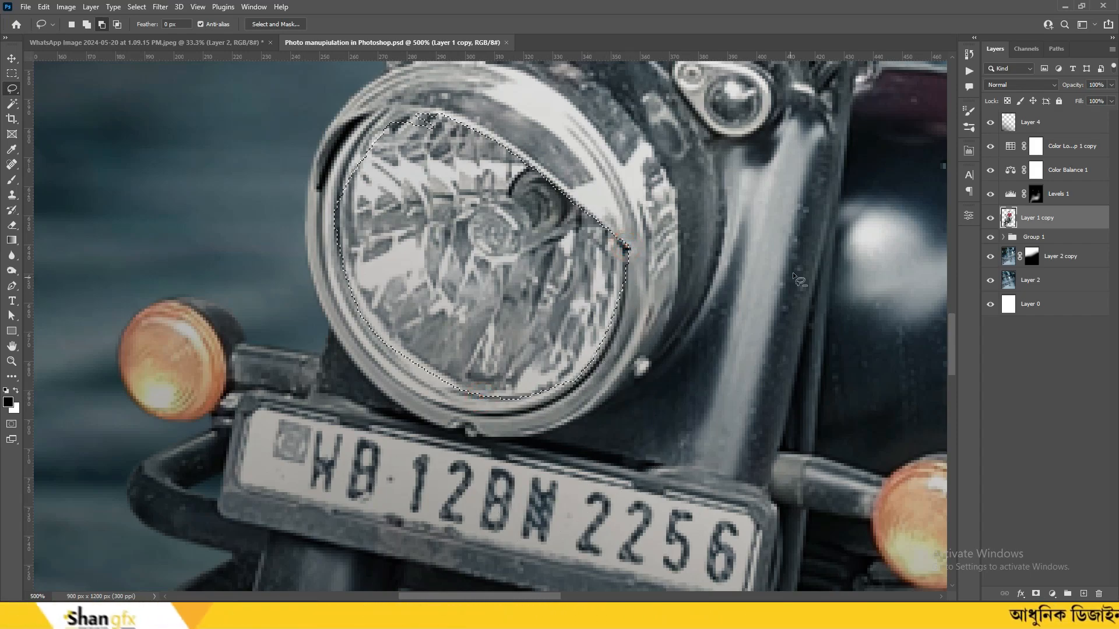
{"action": "left_click_drag", "start_coordinate": [325, 213], "coordinate": [341, 254]}
{"action": "left_click_drag", "start_coordinate": [388, 126], "coordinate": [447, 169]}
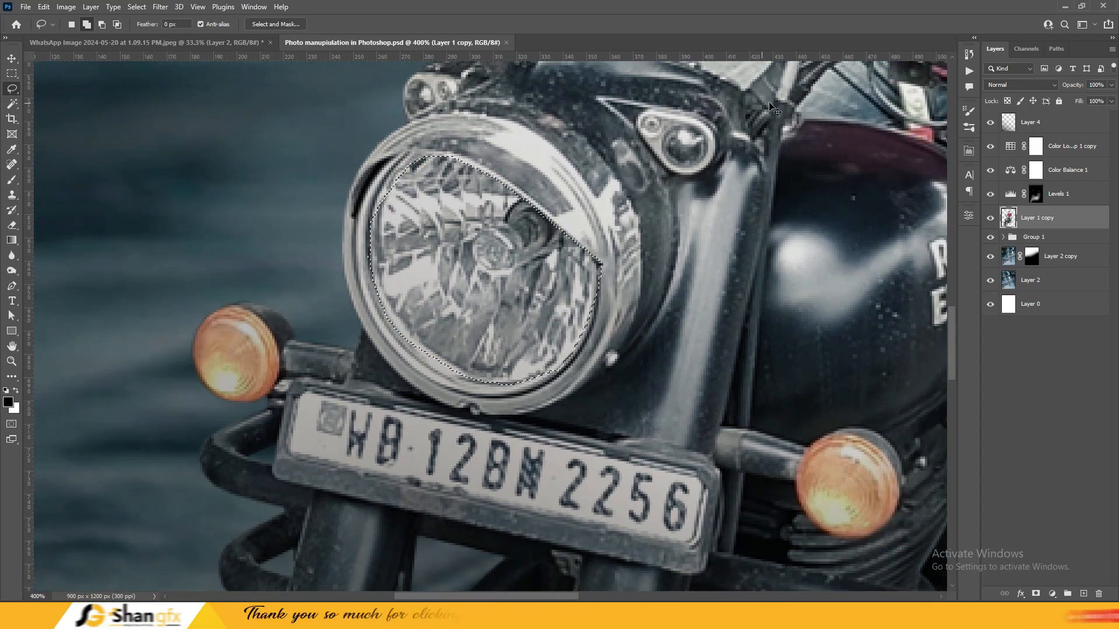
{"action": "key", "text": "ctrl+minus"}
{"action": "key", "text": "ctrl+minus"}
{"action": "key", "text": "ctrl+minus"}
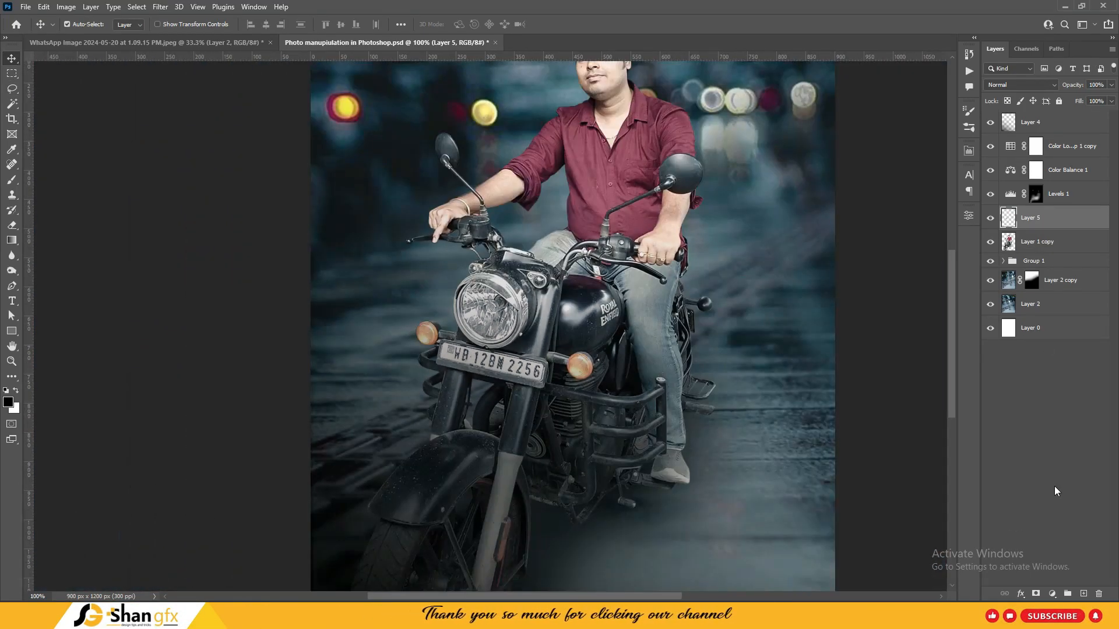
Push the lens toward yellow with Color Balance (Ctrl+B) for midtones, highlights and shadows
{"action": "key", "text": "ctrl+b"}
{"action": "left_click_drag", "start_coordinate": [443, 82], "coordinate": [701, 96]}
{"action": "left_click_drag", "start_coordinate": [763, 174], "coordinate": [809, 148]}
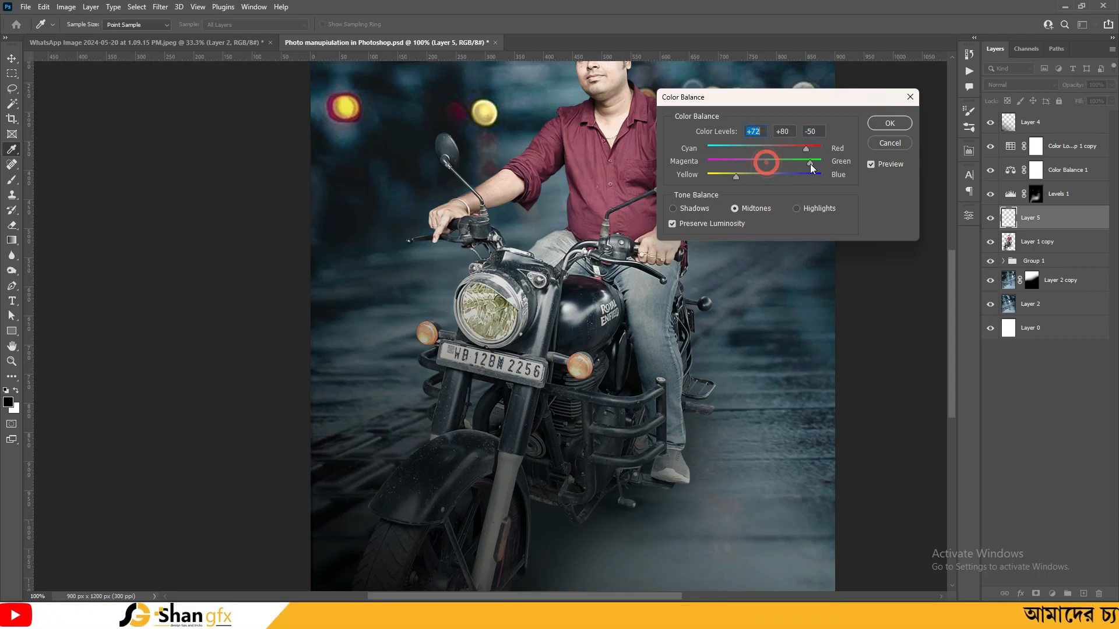
{"action": "mouse_move", "coordinate": [796, 162]}
{"action": "left_mouse_down"}
{"action": "mouse_move", "coordinate": [730, 176]}
{"action": "mouse_move", "coordinate": [796, 153]}
{"action": "left_mouse_up"}
{"action": "left_click", "coordinate": [804, 209]}
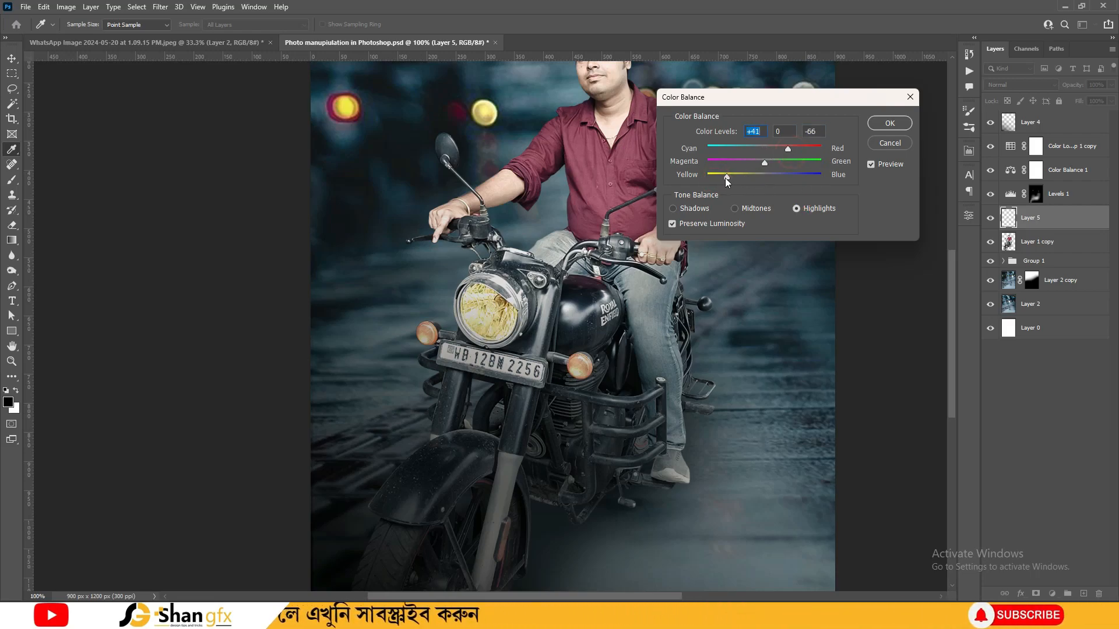
{"action": "left_click_drag", "start_coordinate": [729, 178], "coordinate": [714, 177]}
{"action": "left_click", "coordinate": [673, 209]}
{"action": "left_click", "coordinate": [890, 123]}
Toggle Layer 5 to compare the tinted headlight, then save the document
{"action": "key", "text": "ctrl+minus"}
{"action": "key", "text": "v"}
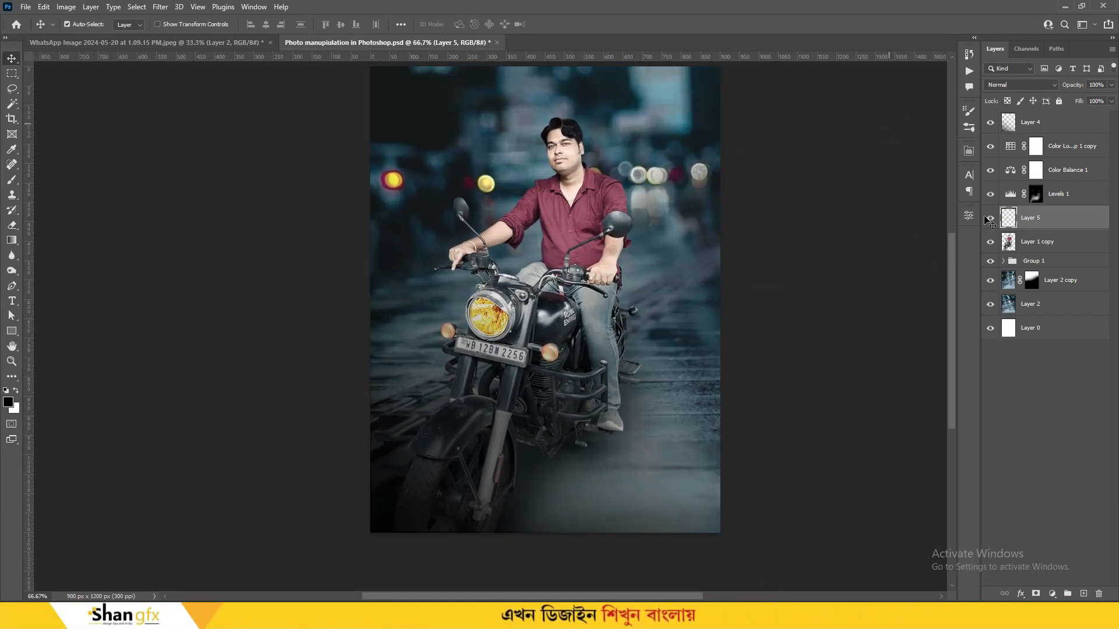
{"action": "left_click", "coordinate": [990, 217]}
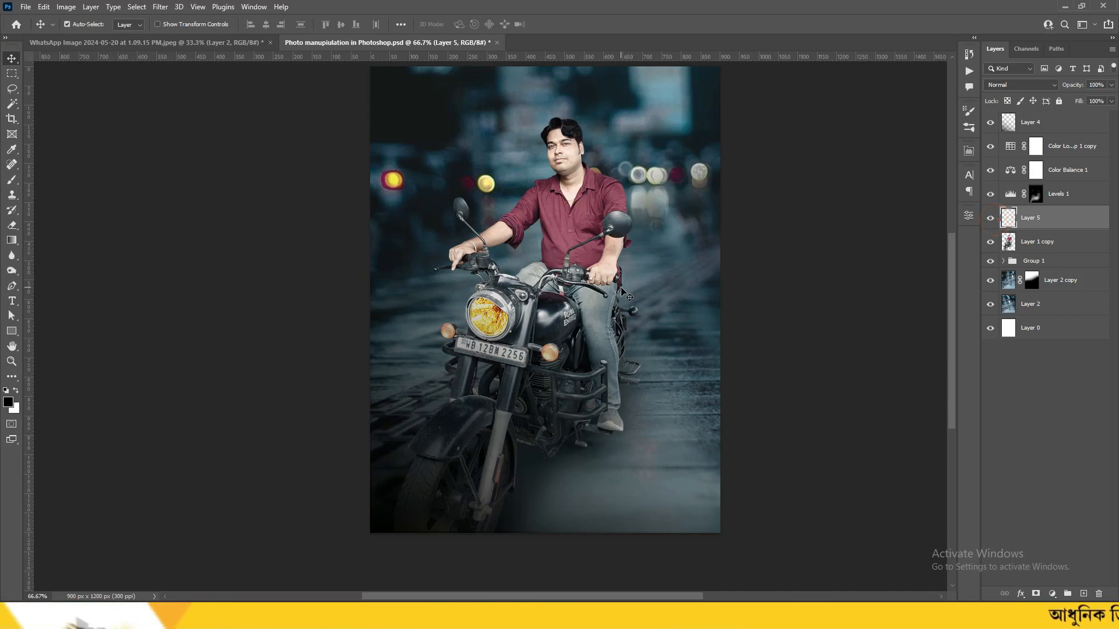
{"action": "key", "text": "ctrl+plus"}
{"action": "key", "text": "ctrl+s"}
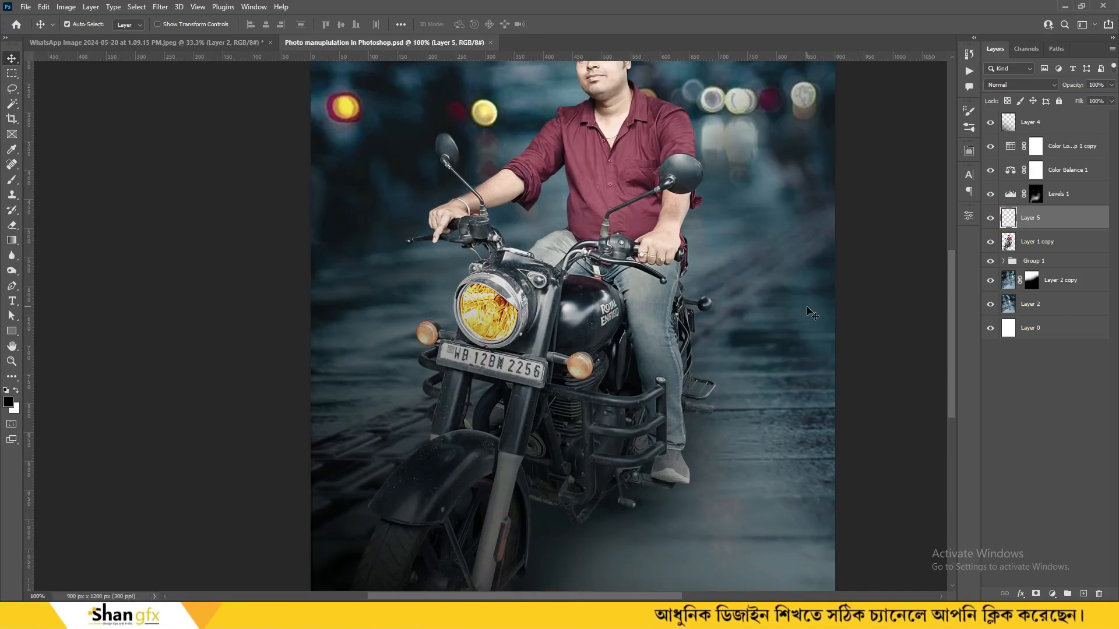
{"action": "key", "text": "ctrl+minus"}
{"action": "key", "text": "ctrl+plus"}
{"action": "key", "text": "ctrl+plus"}
{"action": "key", "text": "ctrl+plus"}
{"action": "key", "text": "ctrl+plus"}
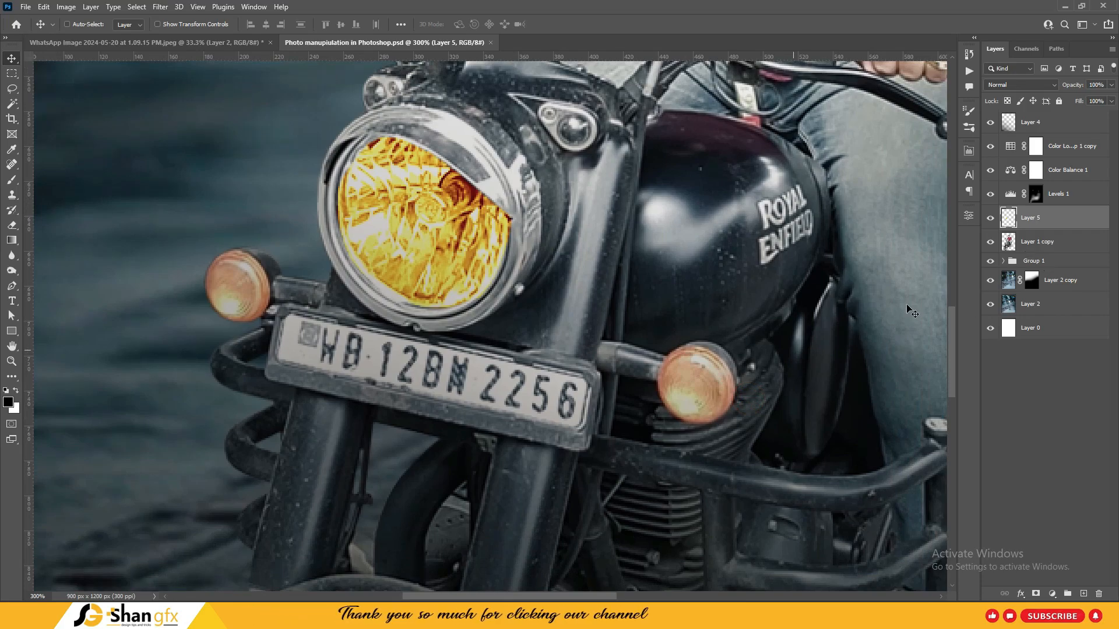
{"action": "left_click", "coordinate": [1032, 242]}
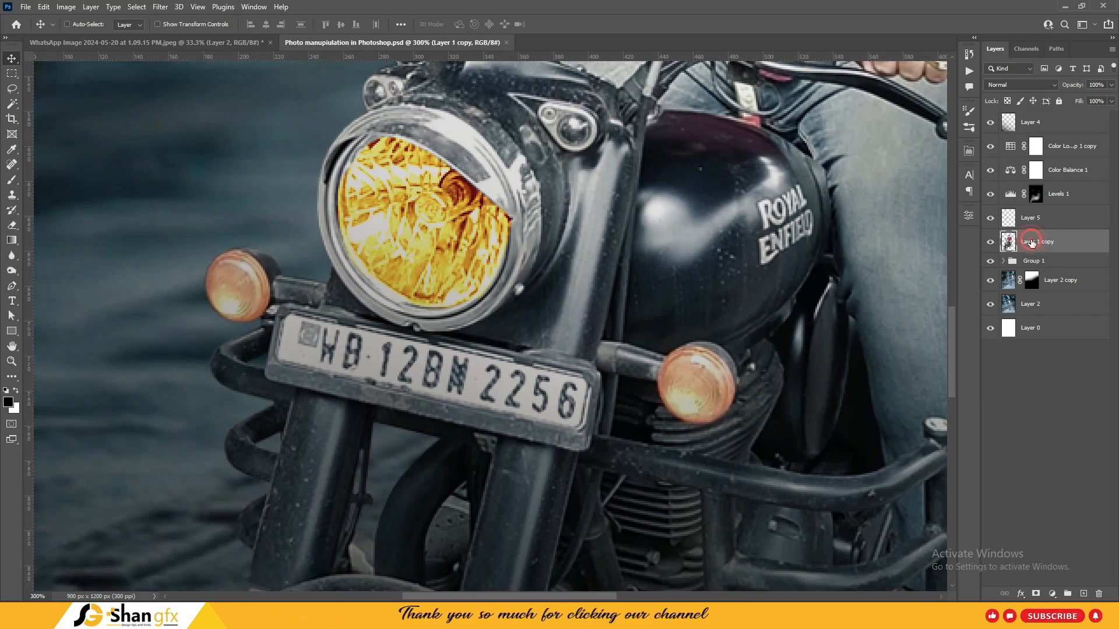
{"action": "key", "text": "ctrl+minus"}
{"action": "key", "text": "ctrl+minus"}
{"action": "key", "text": "ctrl+minus"}
{"action": "key", "text": "ctrl+plus"}
Add a Color Balance adjustment layer with midtones shifted toward red and yellow
{"action": "left_click", "coordinate": [1050, 593]}
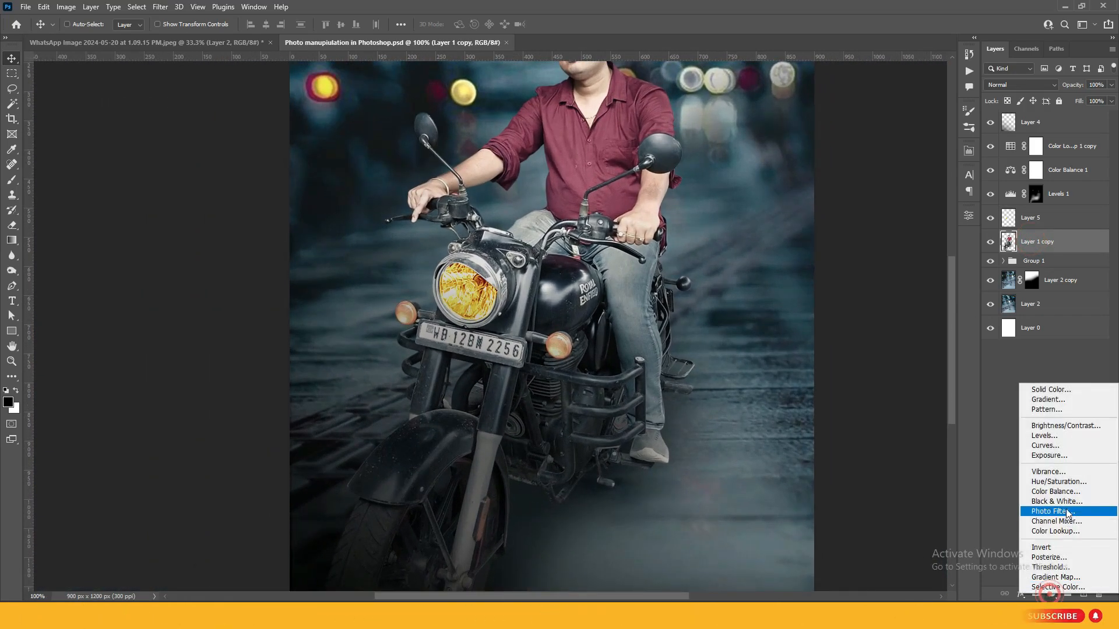
{"action": "left_click", "coordinate": [1067, 493]}
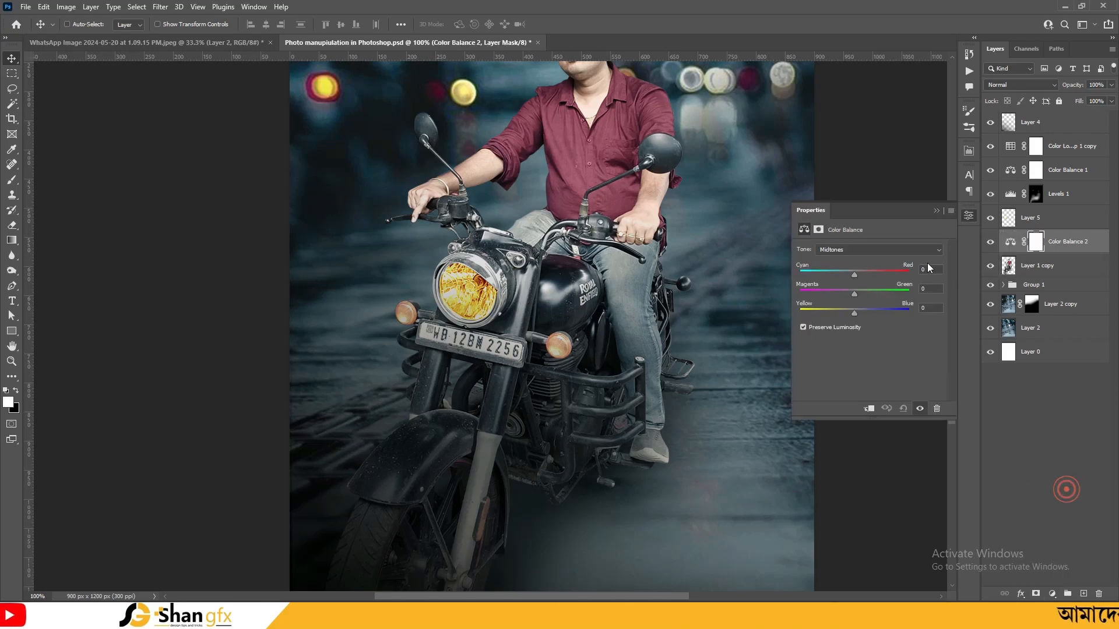
{"action": "left_click_drag", "start_coordinate": [854, 313], "coordinate": [810, 316]}
{"action": "left_click_drag", "start_coordinate": [855, 273], "coordinate": [888, 277]}
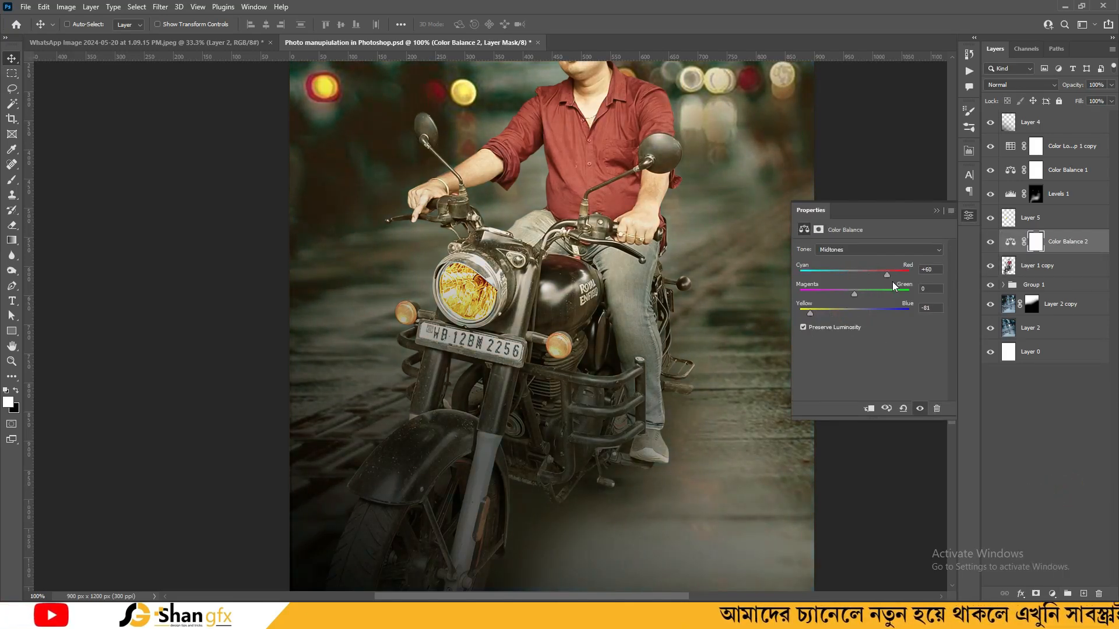
Warm the highlights toward red and yellow and push the shadows toward red
{"action": "left_click", "coordinate": [856, 250]}
{"action": "left_click", "coordinate": [847, 277]}
{"action": "left_click_drag", "start_coordinate": [854, 312], "coordinate": [830, 315]}
{"action": "mouse_move", "coordinate": [854, 274]}
{"action": "left_mouse_down"}
{"action": "mouse_move", "coordinate": [893, 282]}
{"action": "mouse_move", "coordinate": [852, 296]}
{"action": "left_mouse_up"}
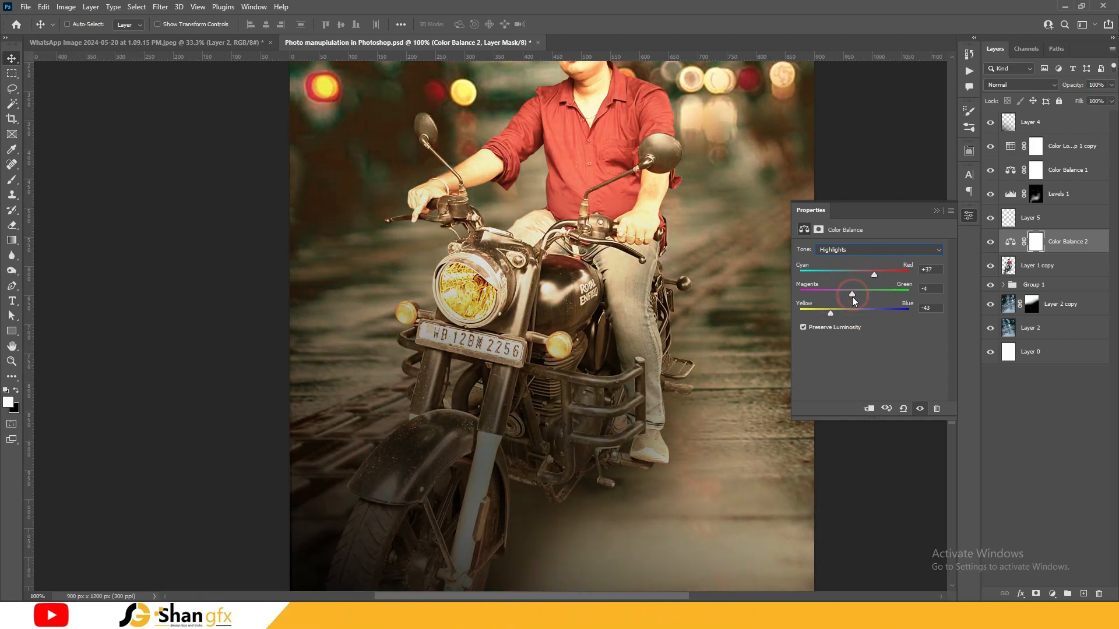
{"action": "left_click", "coordinate": [855, 250]}
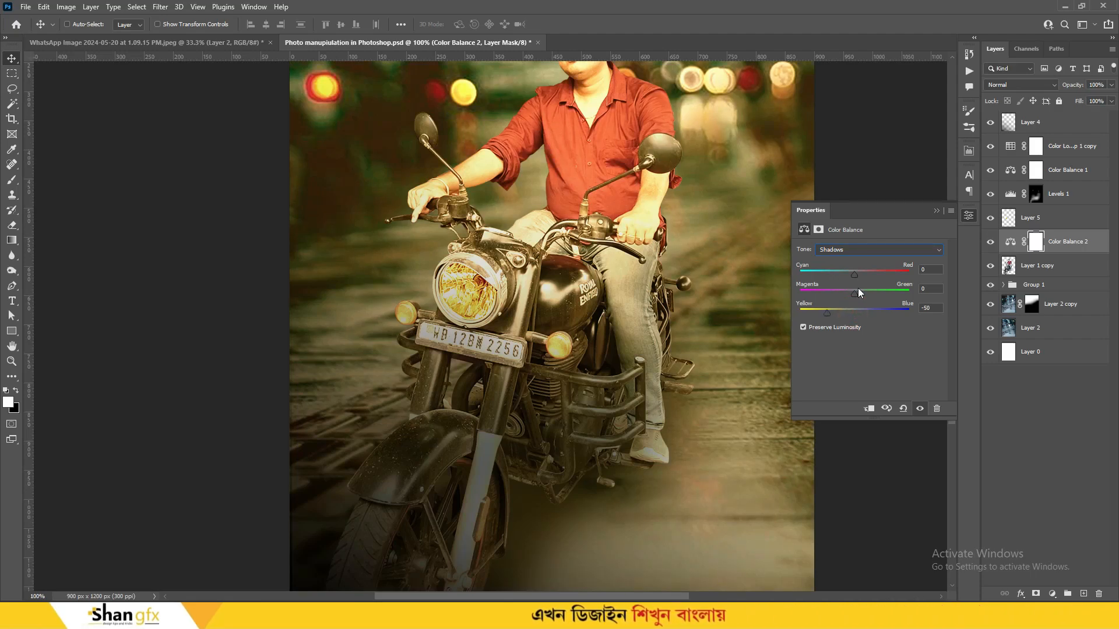
{"action": "left_click_drag", "start_coordinate": [854, 274], "coordinate": [872, 276]}
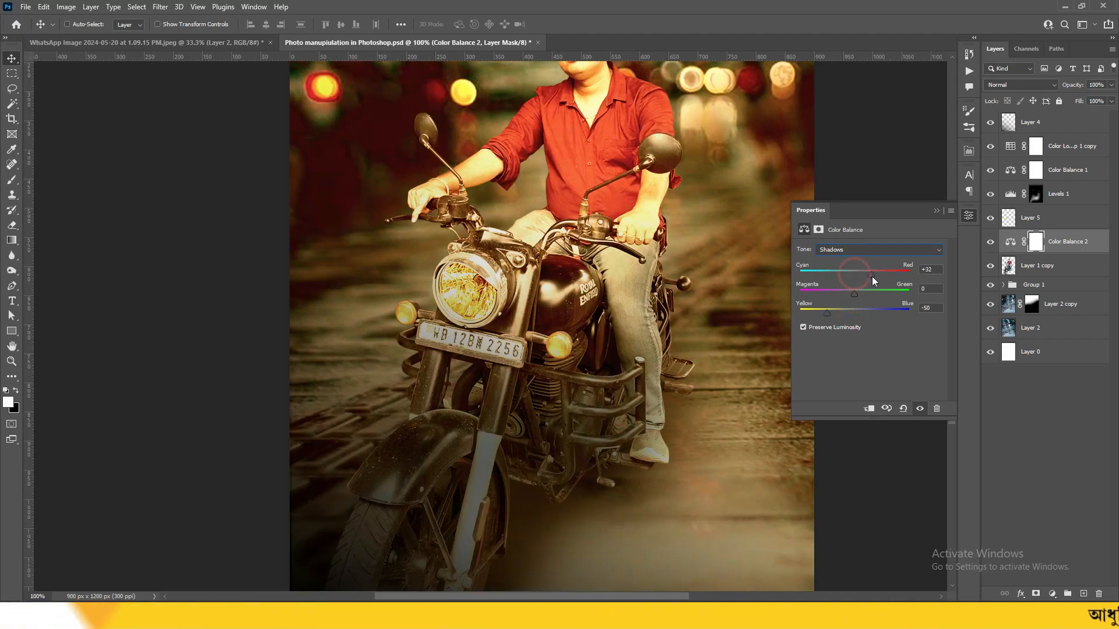
{"action": "left_click", "coordinate": [967, 216]}
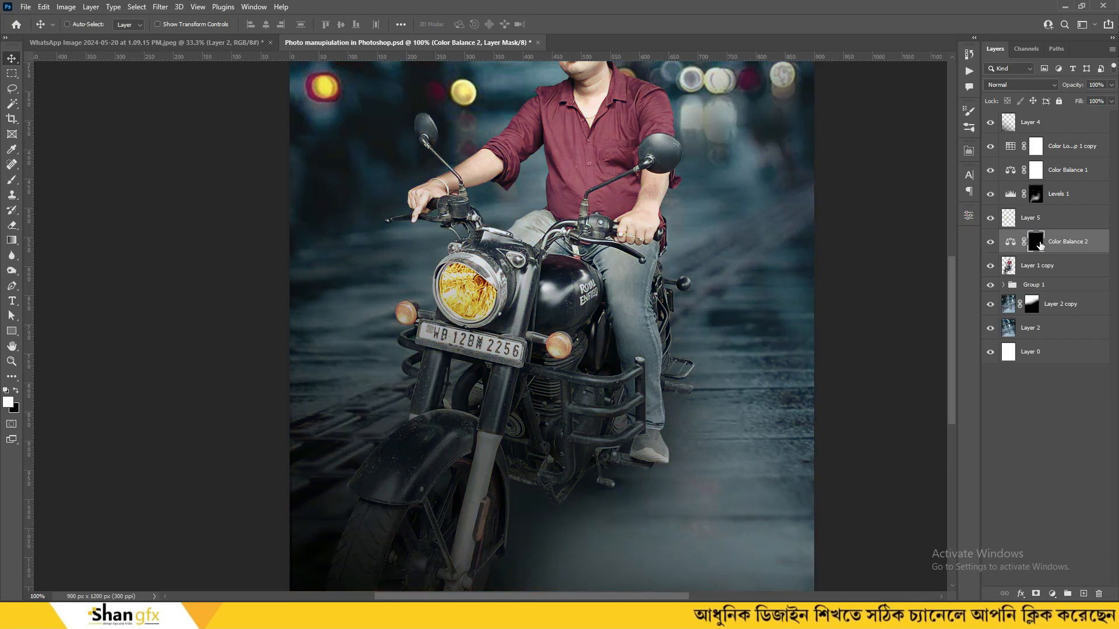
With a resized brush, paint the Color Balance 2 mask over the headlight and turn signals
{"action": "key", "text": "b"}
{"action": "key", "text": "ctrl+plus"}
{"action": "key", "text": "ctrl+plus"}
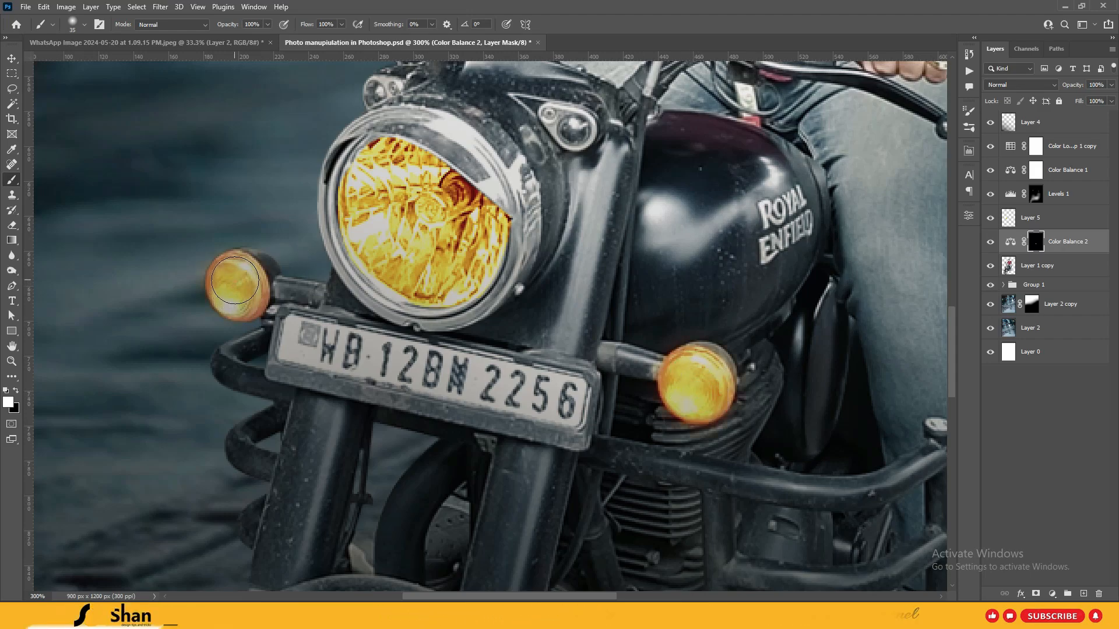
{"action": "key", "text": "bracketleft"}
{"action": "key", "text": "bracketleft"}
{"action": "key", "text": "bracketleft"}
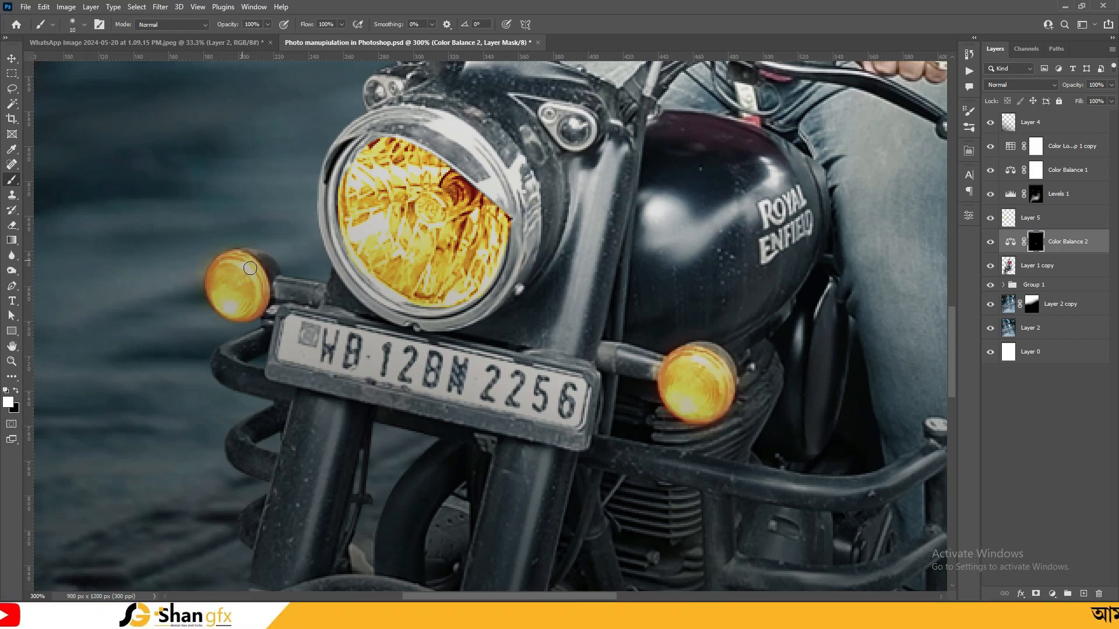
{"action": "key", "text": "bracketright"}
{"action": "key", "text": "bracketright"}
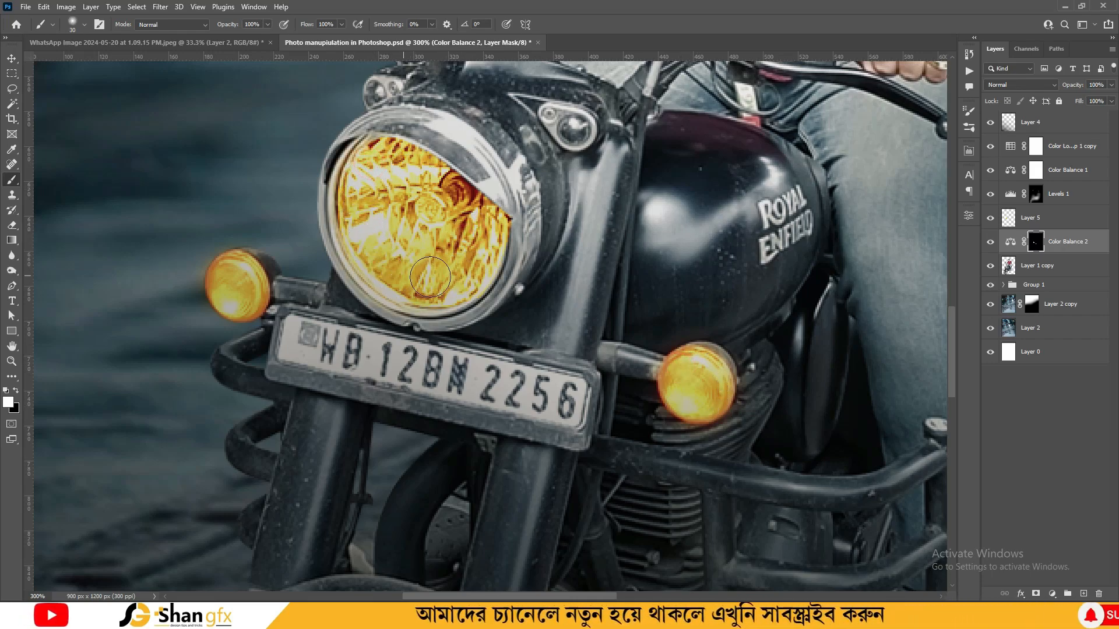
{"action": "key", "text": "ctrl+minus"}
{"action": "key", "text": "ctrl+minus"}
{"action": "key", "text": "ctrl+minus"}
{"action": "key", "text": "bracketright"}
{"action": "key", "text": "bracketright"}
{"action": "key", "text": "bracketright"}
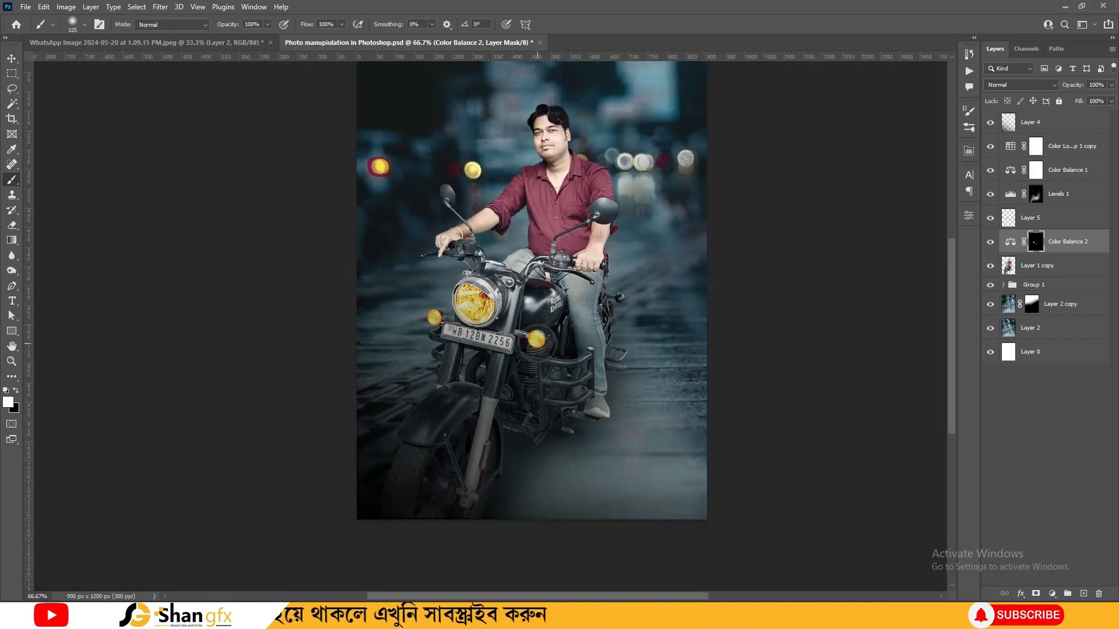
{"action": "key", "text": "ctrl+plus"}
{"action": "left_click", "coordinate": [401, 313]}
{"action": "key", "text": "bracketleft"}
{"action": "key", "text": "bracketleft"}
{"action": "key", "text": "bracketleft"}
{"action": "key", "text": "bracketleft"}
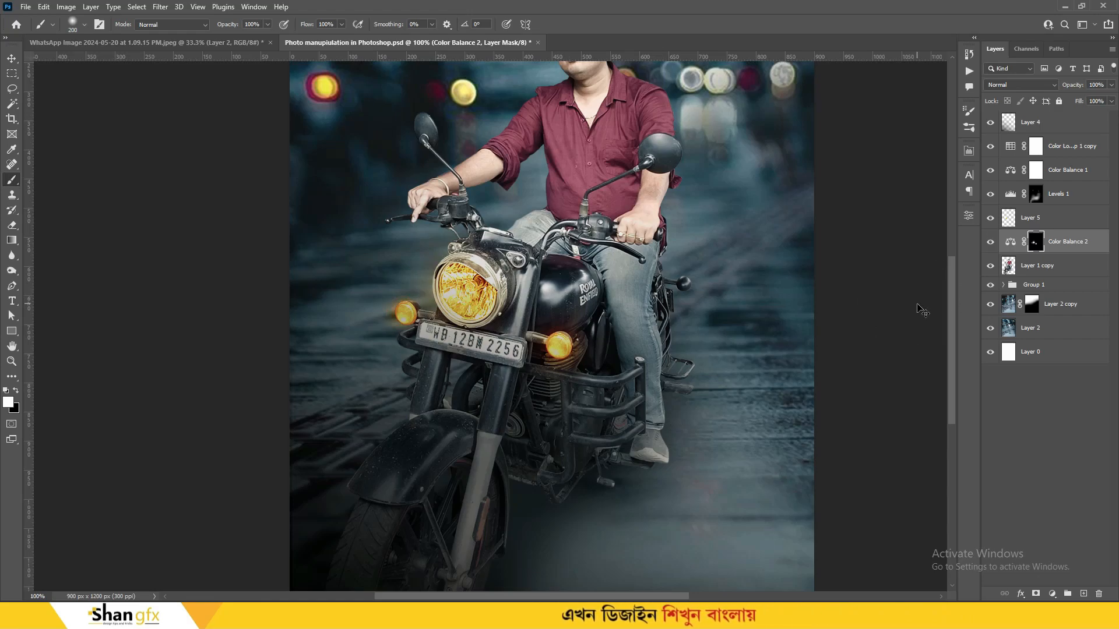
{"action": "key", "text": "ctrl+minus"}
{"action": "key", "text": "ctrl+minus"}
{"action": "key", "text": "ctrl+minus"}
{"action": "key", "text": "ctrl+plus"}
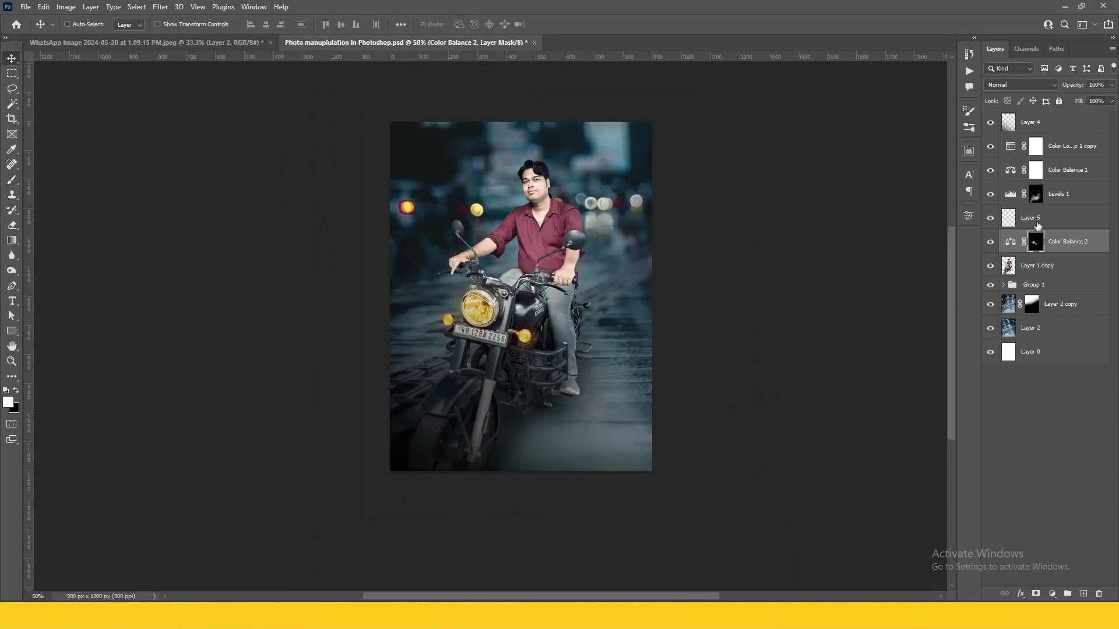
Select Layer 5 and Color Balance 2, hiding Color Balance 2 to compare the lights' glow
{"action": "left_click", "coordinate": [1036, 219]}
{"action": "left_click", "coordinate": [1060, 245], "text": "ctrl"}
{"action": "left_click", "coordinate": [990, 242]}
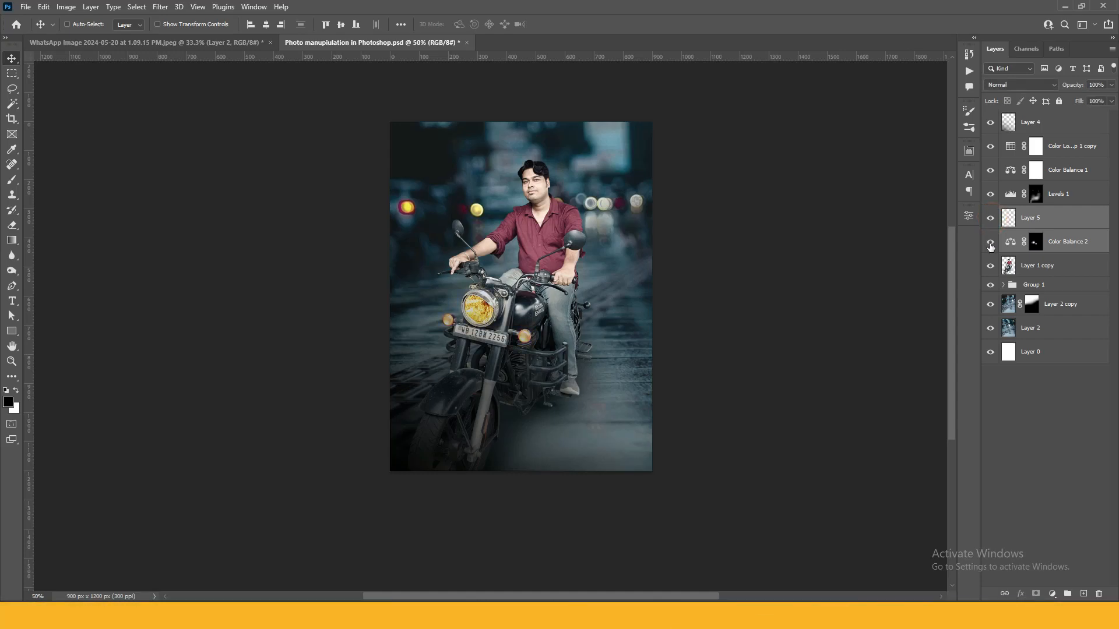
{"action": "left_click_drag", "start_coordinate": [765, 278], "coordinate": [752, 309]}
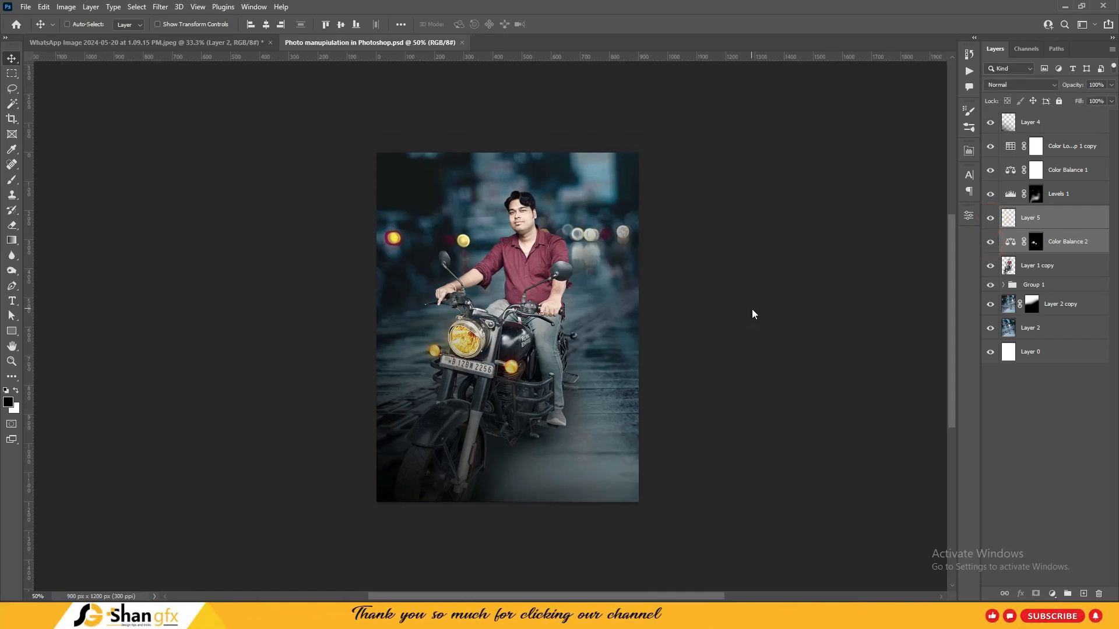
Recentre the view at 66.7% and create an empty Layer 6 directly above Layer 2
{"action": "left_click", "coordinate": [985, 616]}
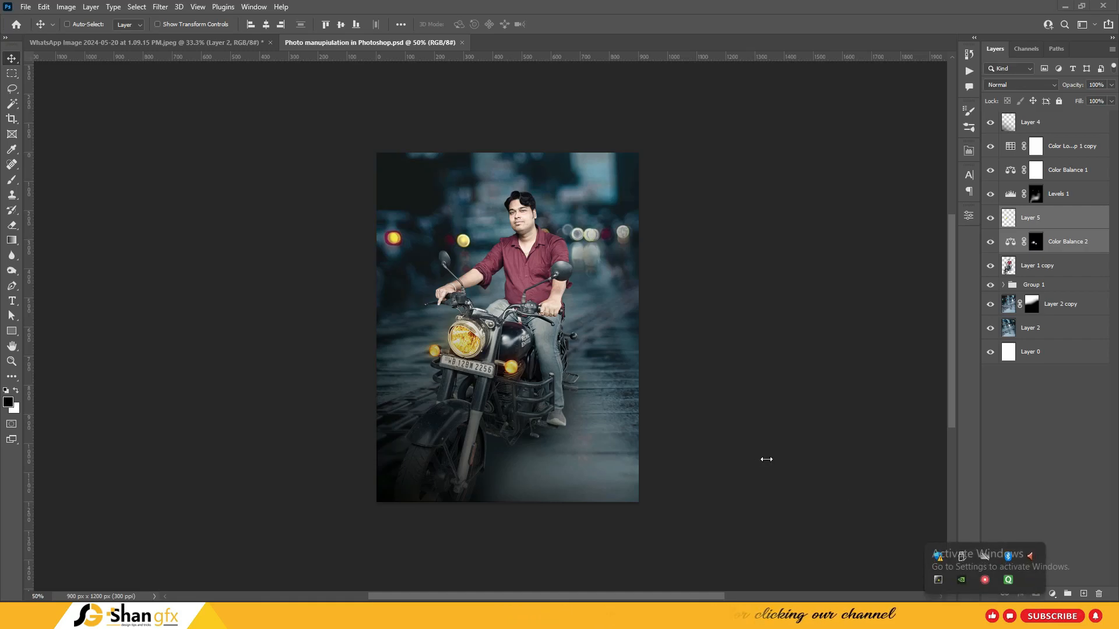
{"action": "key", "text": "ctrl+plus"}
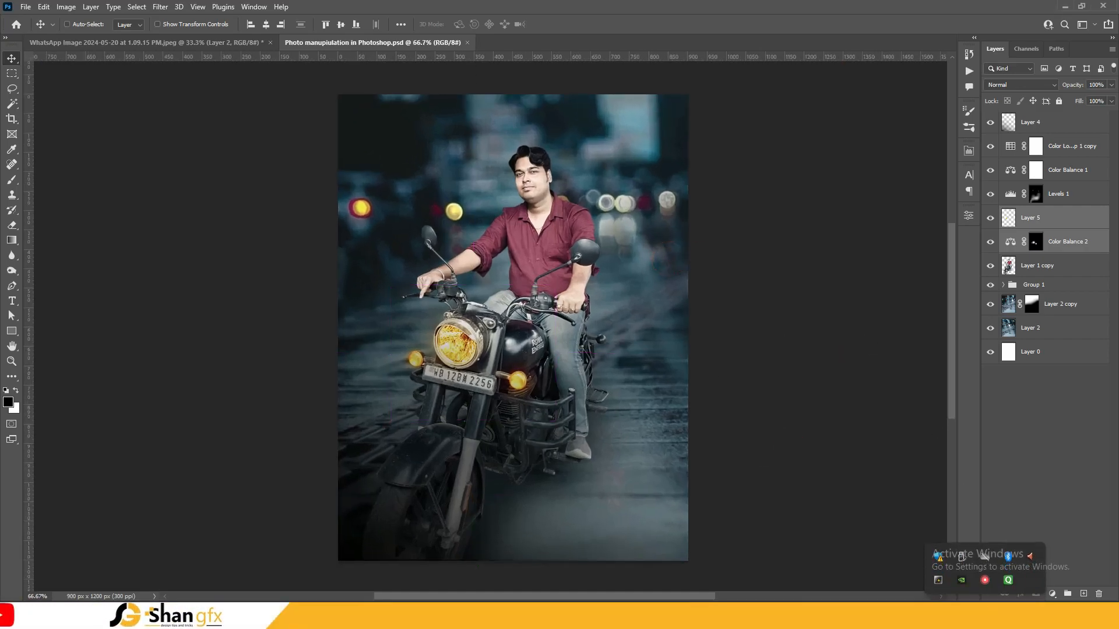
{"action": "left_click", "coordinate": [782, 433]}
{"action": "left_click_drag", "start_coordinate": [619, 302], "coordinate": [623, 286]}
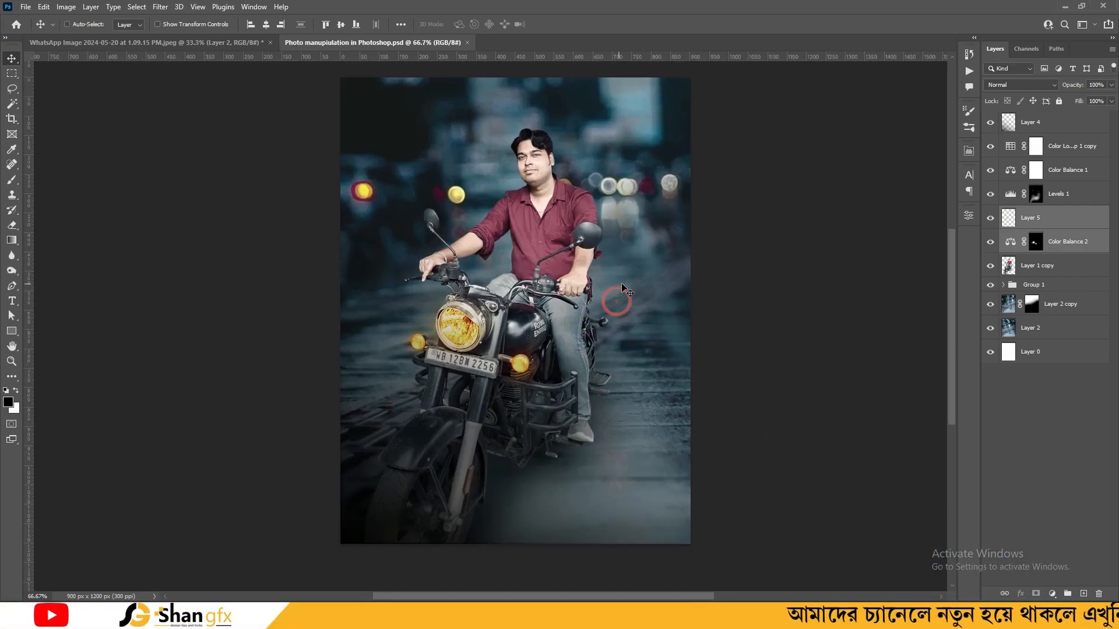
{"action": "left_click_drag", "start_coordinate": [594, 476], "coordinate": [598, 460]}
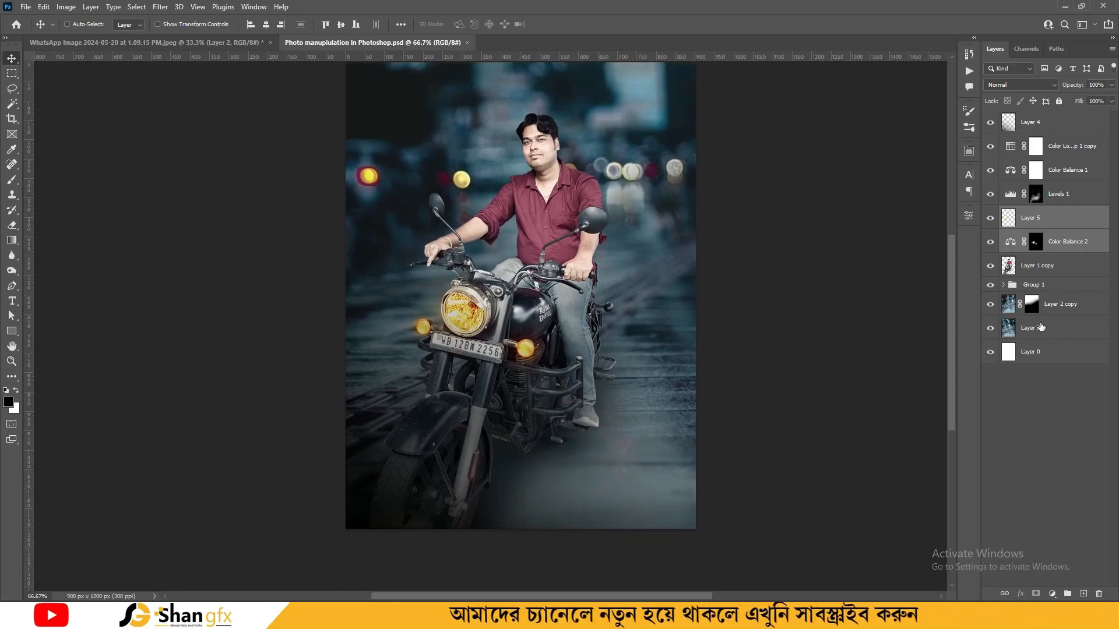
{"action": "left_click", "coordinate": [1054, 327]}
{"action": "left_click", "coordinate": [1083, 593]}
Brush soft black over the road beneath and right of the bike on Layer 6, and save
{"action": "key", "text": "b"}
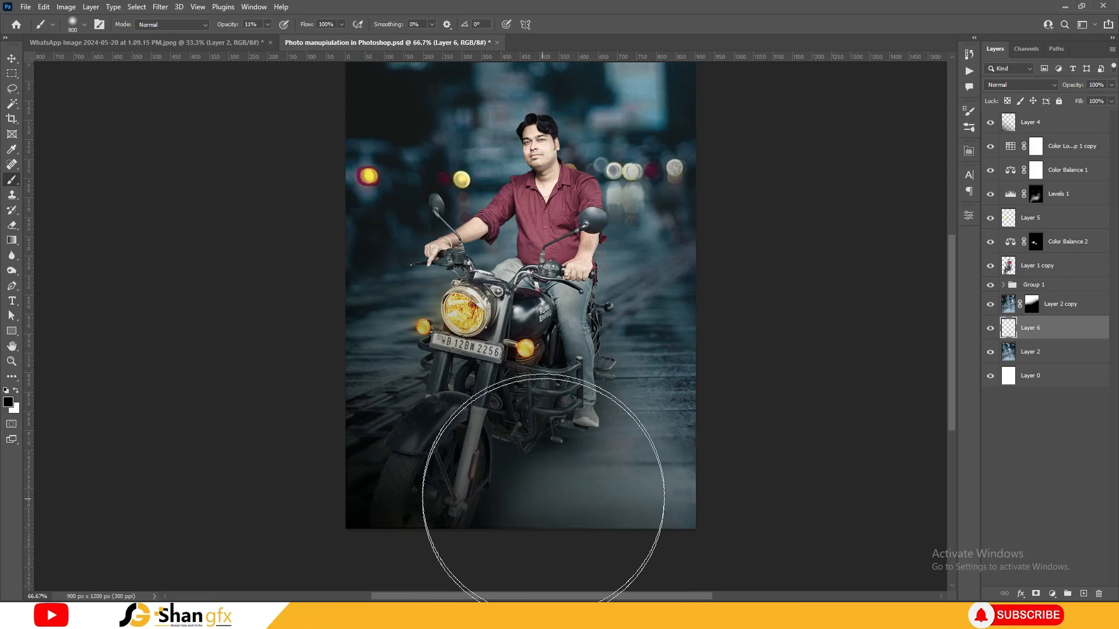
{"action": "left_click_drag", "start_coordinate": [590, 462], "coordinate": [484, 500]}
{"action": "key", "text": "["}
{"action": "key", "text": "["}
{"action": "left_click_drag", "start_coordinate": [577, 440], "coordinate": [670, 434]}
{"action": "left_click_drag", "start_coordinate": [598, 493], "coordinate": [726, 425]}
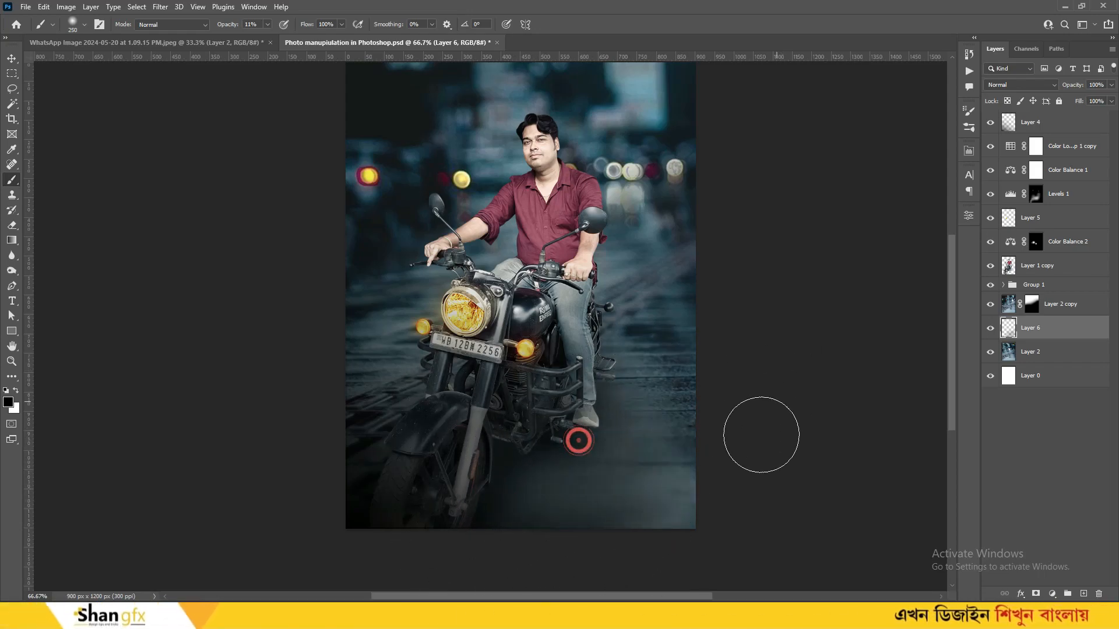
{"action": "key", "text": "ctrl+minus"}
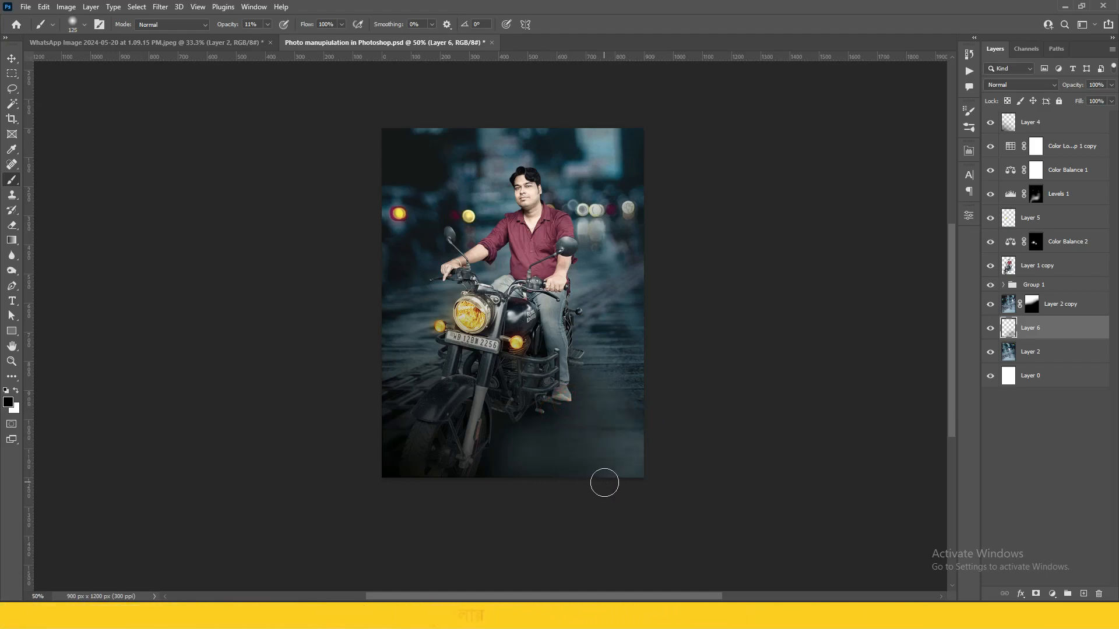
{"action": "key", "text": "ctrl+s"}
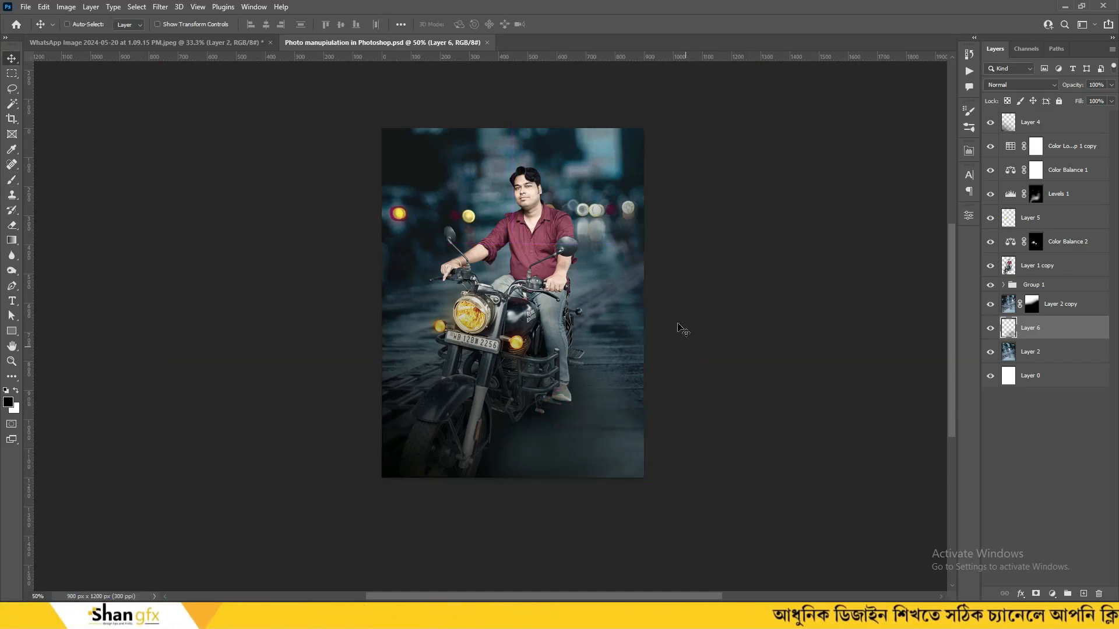
{"action": "left_click_drag", "start_coordinate": [600, 283], "coordinate": [601, 294]}
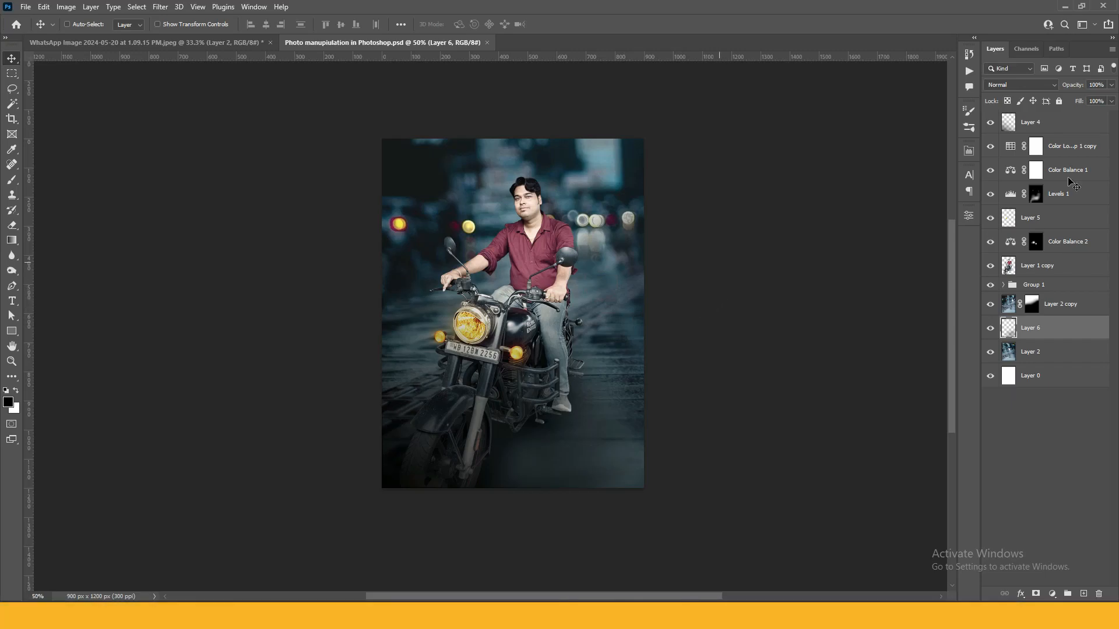
Toggle Color Lookup 1 copy to compare and turn Color Balance 1 back on
{"action": "left_click", "coordinate": [1058, 301]}
{"action": "left_click", "coordinate": [1035, 147]}
{"action": "left_click", "coordinate": [989, 146]}
{"action": "left_click", "coordinate": [989, 147]}
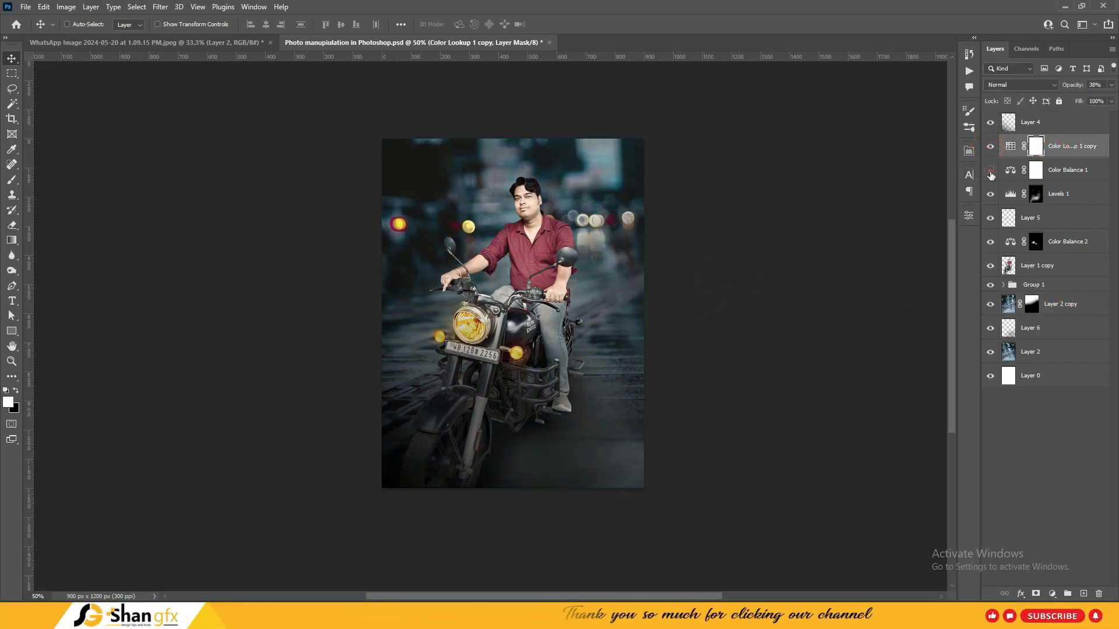
{"action": "left_click", "coordinate": [990, 172]}
{"action": "left_click", "coordinate": [1063, 174]}
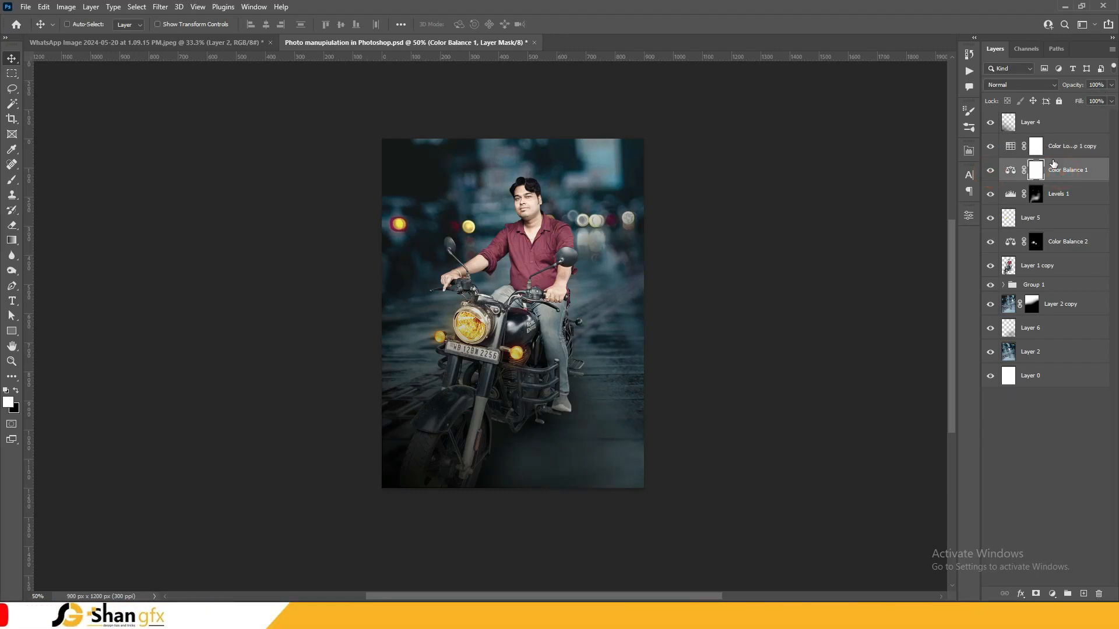
{"action": "left_click", "coordinate": [1058, 150]}
Raise Color Lookup 1 copy's opacity to 60% and toggle it to compare
{"action": "left_click_drag", "start_coordinate": [1067, 98], "coordinate": [1088, 103]}
{"action": "left_click", "coordinate": [990, 147]}
{"action": "left_click", "coordinate": [990, 147]}
{"action": "left_click", "coordinate": [991, 147]}
{"action": "left_click", "coordinate": [991, 147]}
{"action": "key", "text": "ctrl+plus"}
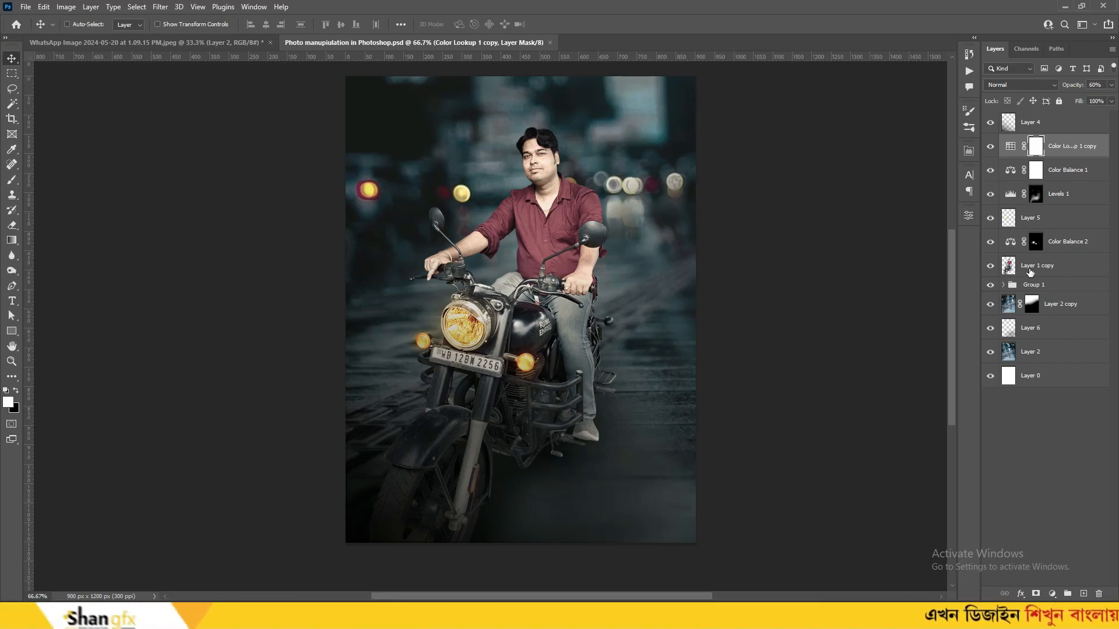
Add a Brightness/Contrast layer above Layer 1 copy with more contrast, then invert its mask to black
{"action": "left_click", "coordinate": [1034, 271]}
{"action": "left_click", "coordinate": [1051, 594]}
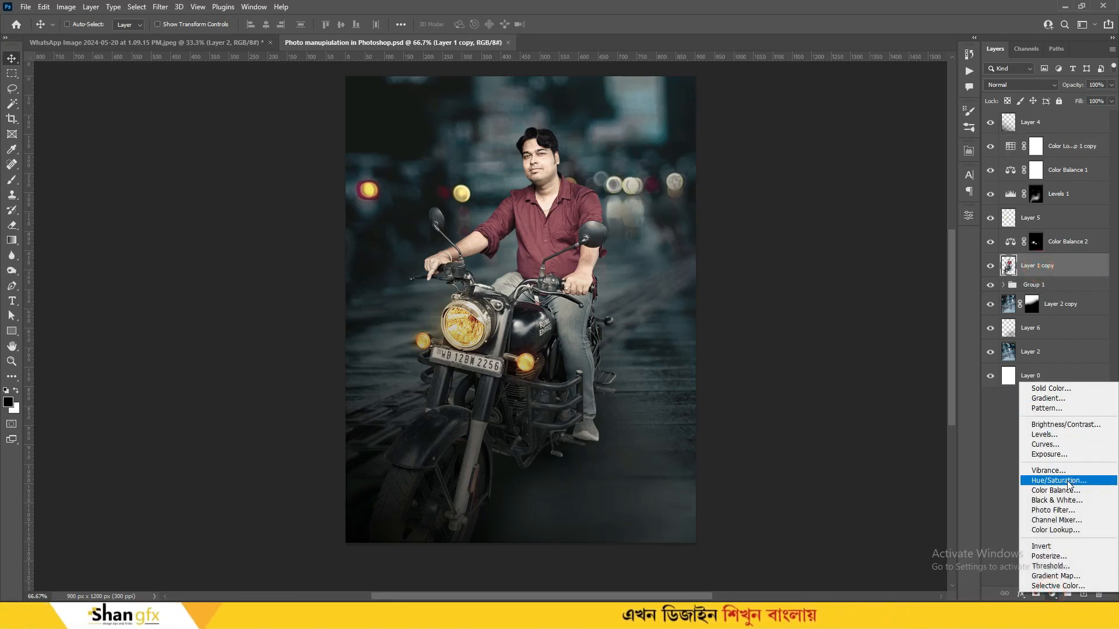
{"action": "left_click", "coordinate": [1071, 425]}
{"action": "mouse_move", "coordinate": [878, 303]}
{"action": "left_mouse_down"}
{"action": "mouse_move", "coordinate": [888, 303]}
{"action": "mouse_move", "coordinate": [865, 282]}
{"action": "mouse_move", "coordinate": [903, 304]}
{"action": "mouse_move", "coordinate": [894, 307]}
{"action": "left_mouse_up"}
{"action": "left_click", "coordinate": [967, 215]}
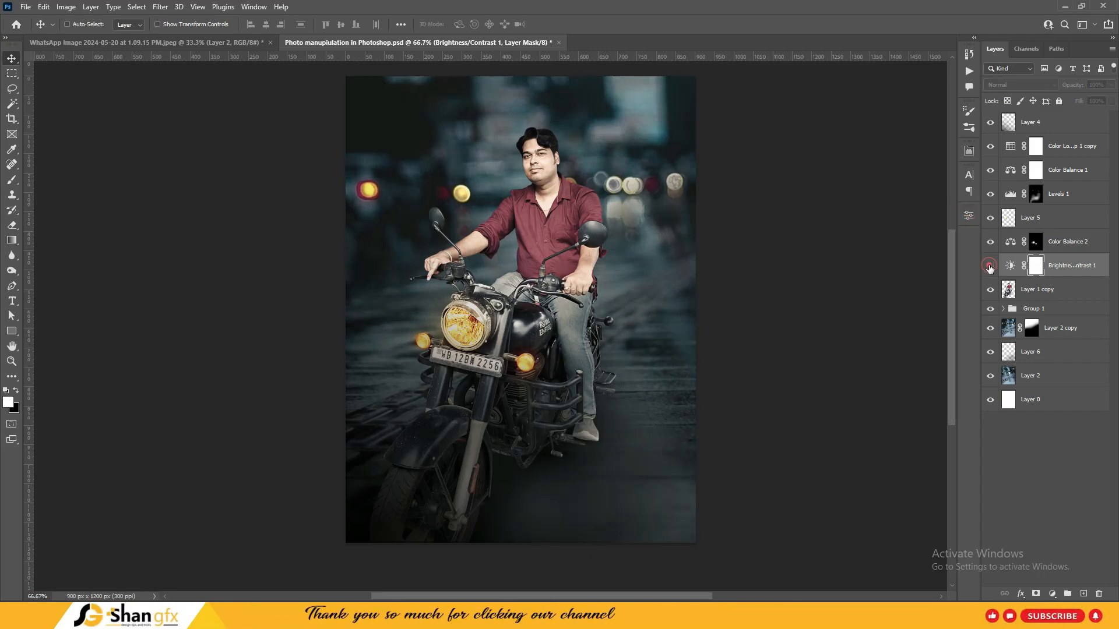
{"action": "key", "text": "ctrl+i"}
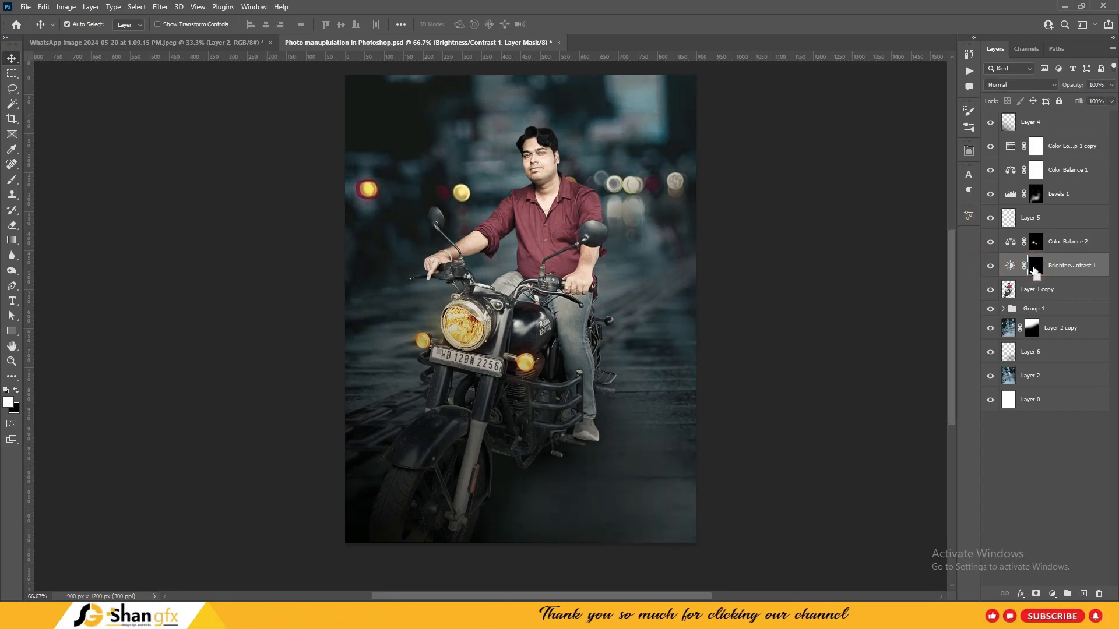
Paint the mask over the rider's jeans leg with a small full-strength brush, redoing one stroke
{"action": "key", "text": "ctrl+plus"}
{"action": "key", "text": "ctrl+plus"}
{"action": "key", "text": "b"}
{"action": "key", "text": "bracketleft"}
{"action": "key", "text": "bracketleft"}
{"action": "key", "text": "bracketleft"}
{"action": "key", "text": "bracketleft"}
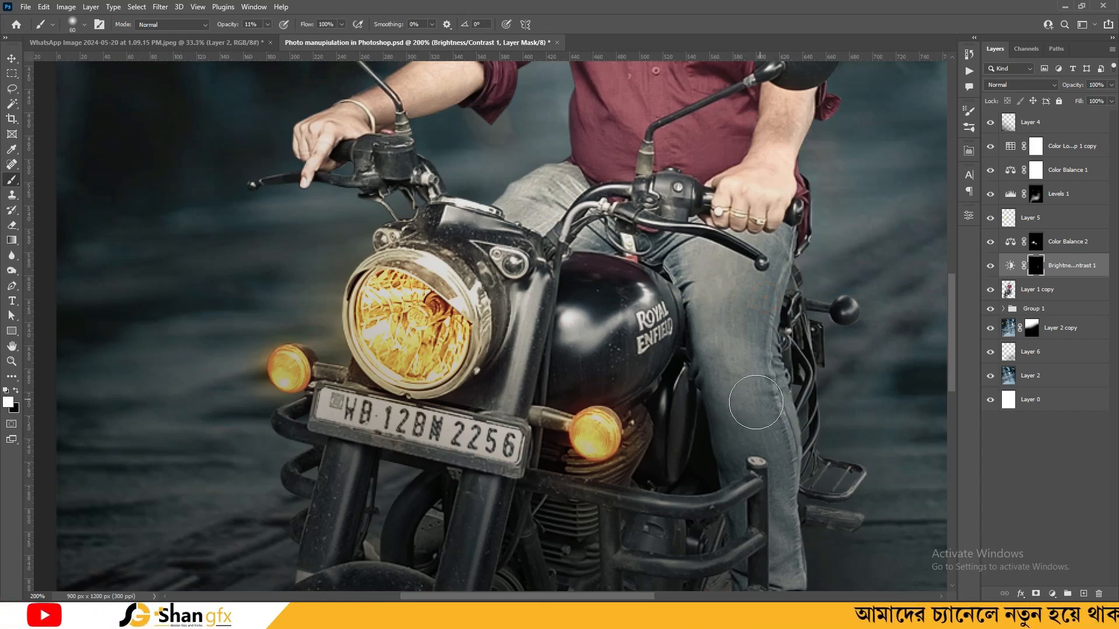
{"action": "key", "text": "0"}
{"action": "left_click_drag", "start_coordinate": [716, 285], "coordinate": [746, 421]}
{"action": "left_click_drag", "start_coordinate": [762, 385], "coordinate": [766, 266]}
{"action": "key", "text": "ctrl+z"}
{"action": "key", "text": "bracketleft"}
{"action": "key", "text": "bracketleft"}
{"action": "mouse_move", "coordinate": [717, 319]}
{"action": "left_mouse_down"}
{"action": "mouse_move", "coordinate": [697, 298]}
{"action": "mouse_move", "coordinate": [756, 253]}
{"action": "left_mouse_up"}
{"action": "left_click_drag", "start_coordinate": [725, 381], "coordinate": [721, 360]}
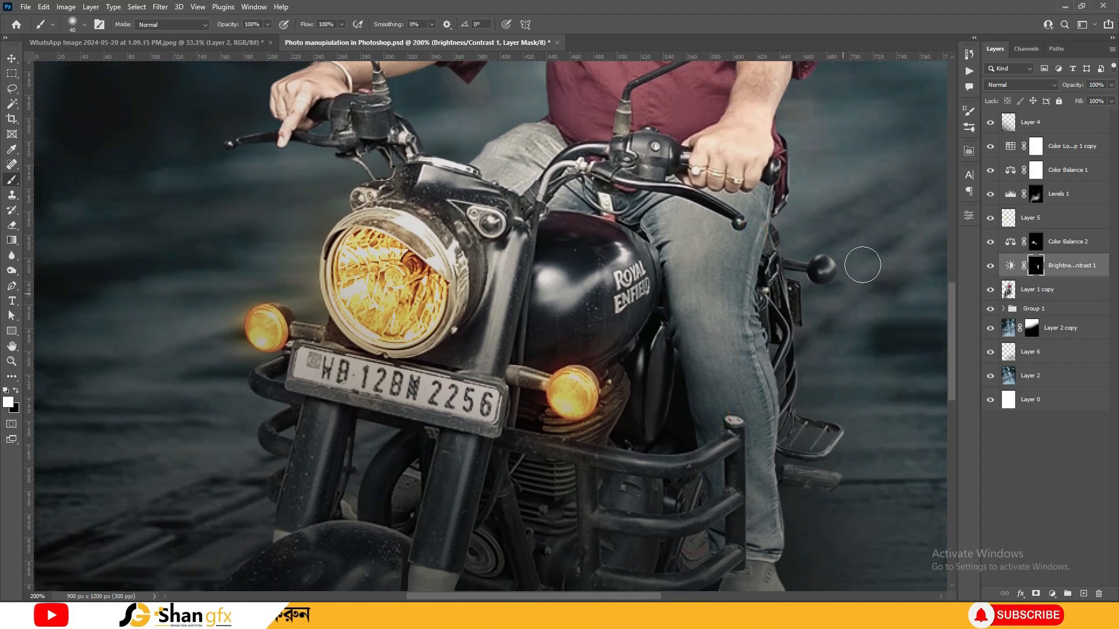
Switch to white and paint the mask over the front fork and near the crash guard
{"action": "key", "text": "x"}
{"action": "left_click_drag", "start_coordinate": [769, 546], "coordinate": [757, 350]}
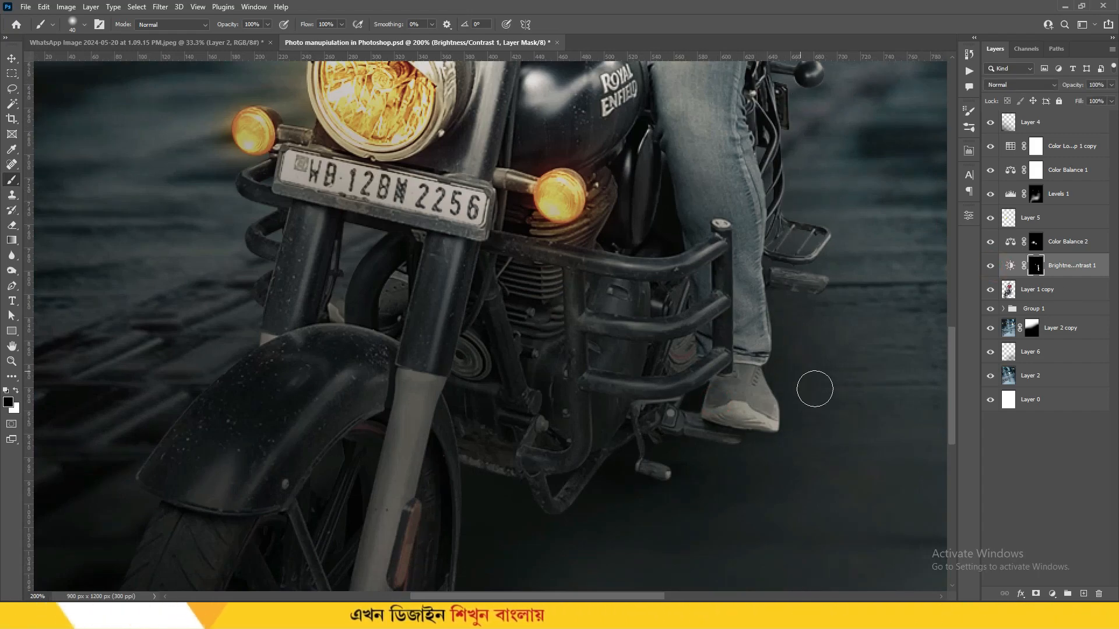
{"action": "scroll", "coordinate": [812, 381], "scroll_direction": "up", "scroll_amount": 5}
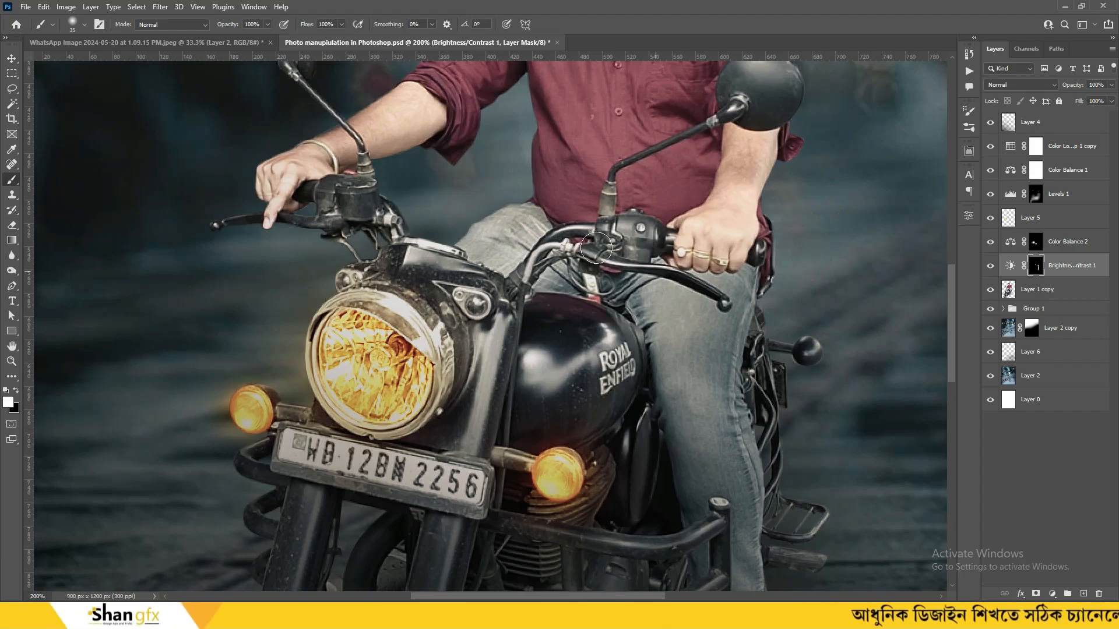
{"action": "left_click_drag", "start_coordinate": [728, 200], "coordinate": [713, 352]}
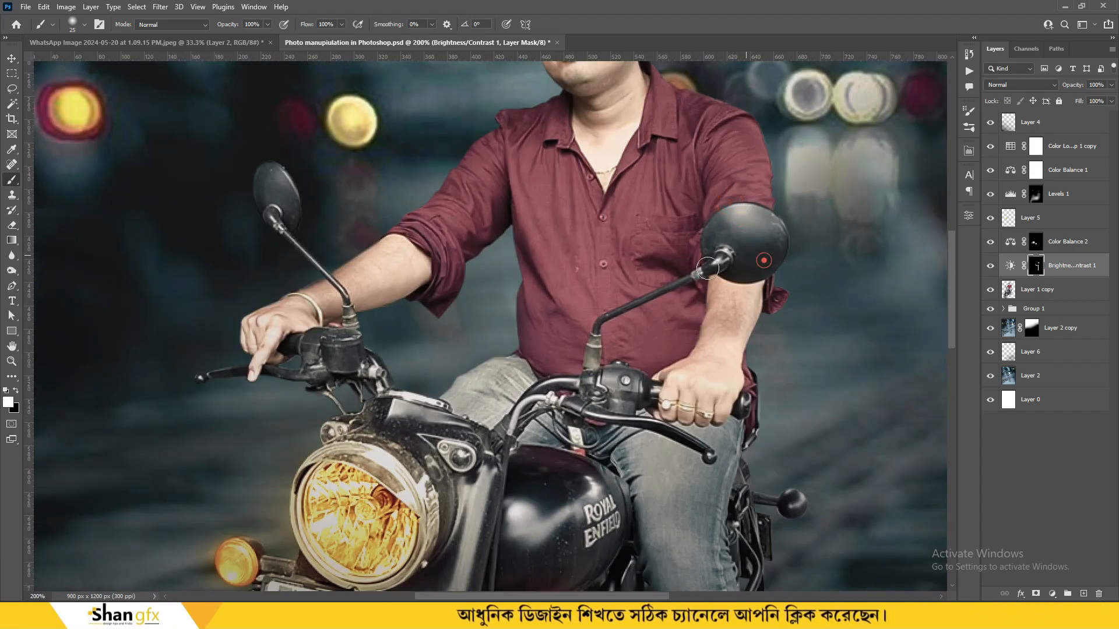
{"action": "scroll", "coordinate": [758, 257], "scroll_direction": "up", "scroll_amount": 3}
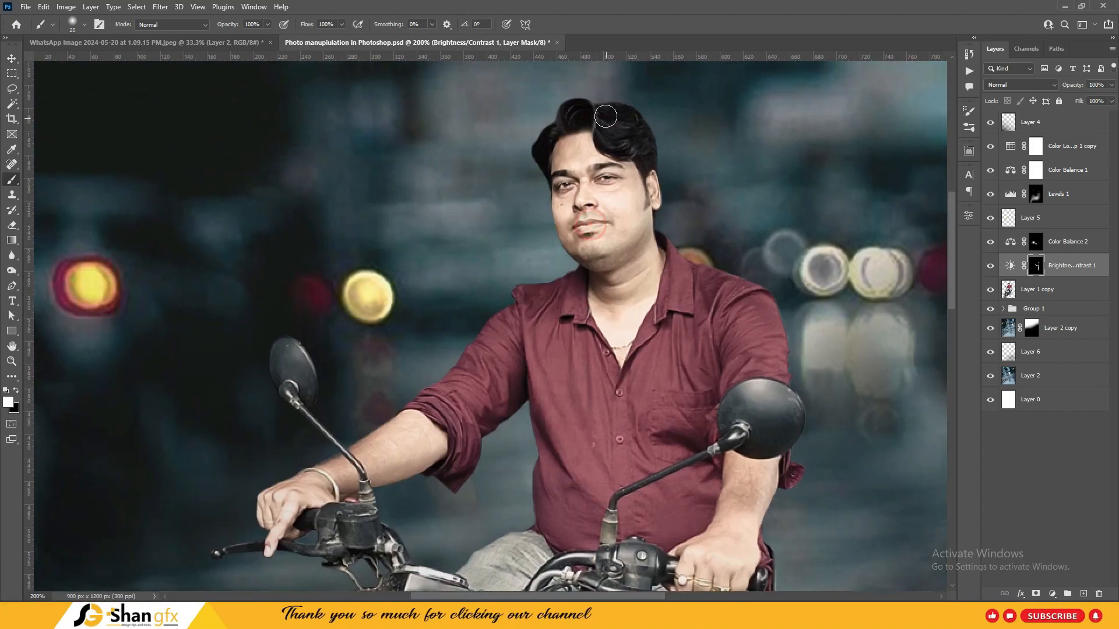
{"action": "left_click_drag", "start_coordinate": [638, 420], "coordinate": [645, 311]}
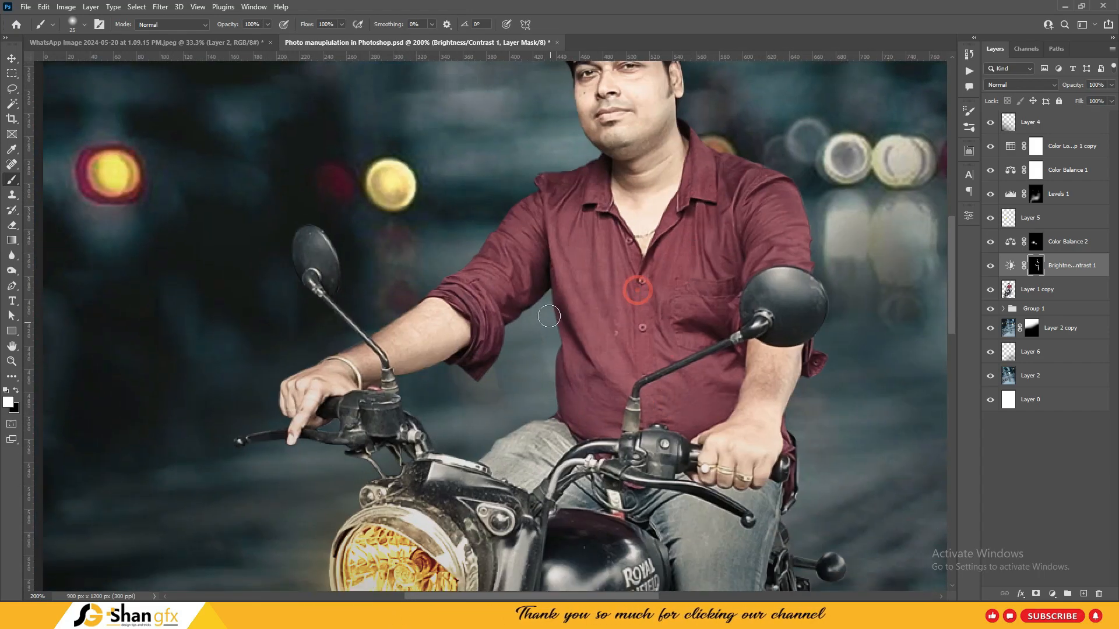
{"action": "scroll", "coordinate": [637, 290], "scroll_direction": "down", "scroll_amount": 1}
{"action": "scroll", "coordinate": [625, 508], "scroll_direction": "down", "scroll_amount": 2}
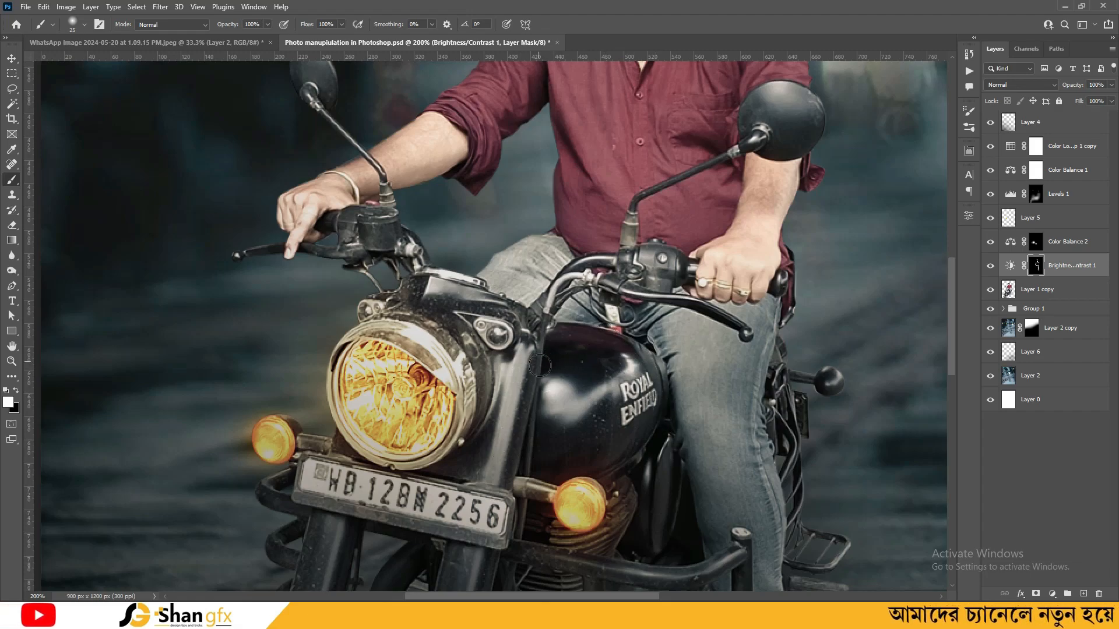
{"action": "left_click_drag", "start_coordinate": [414, 322], "coordinate": [460, 182]}
{"action": "left_click_drag", "start_coordinate": [548, 409], "coordinate": [566, 368]}
{"action": "left_click", "coordinate": [535, 395]}
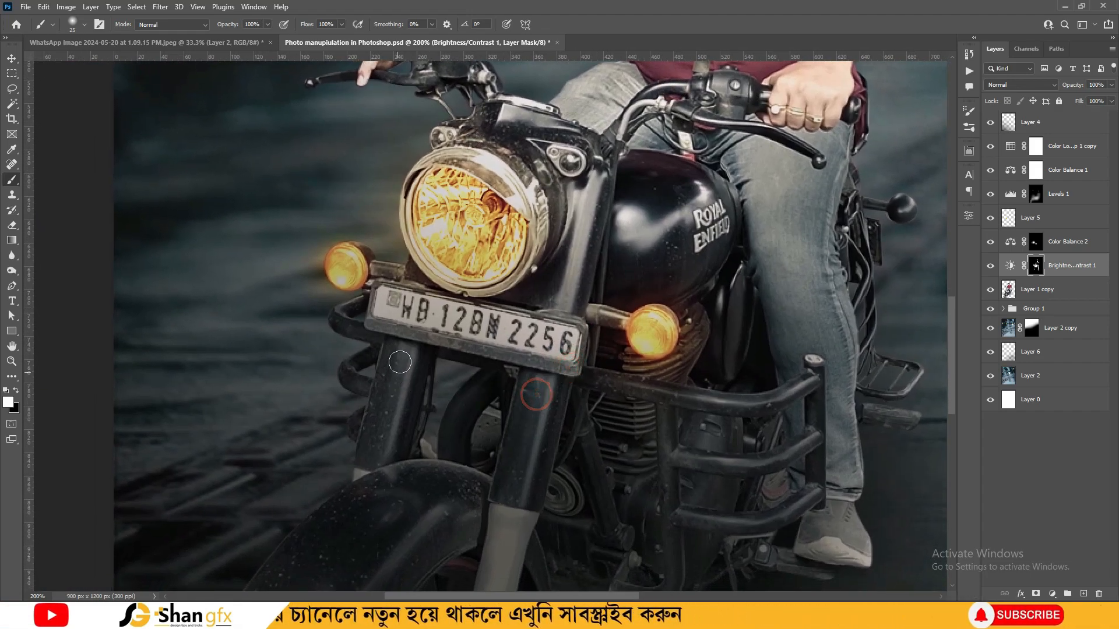
{"action": "left_click_drag", "start_coordinate": [521, 417], "coordinate": [581, 276]}
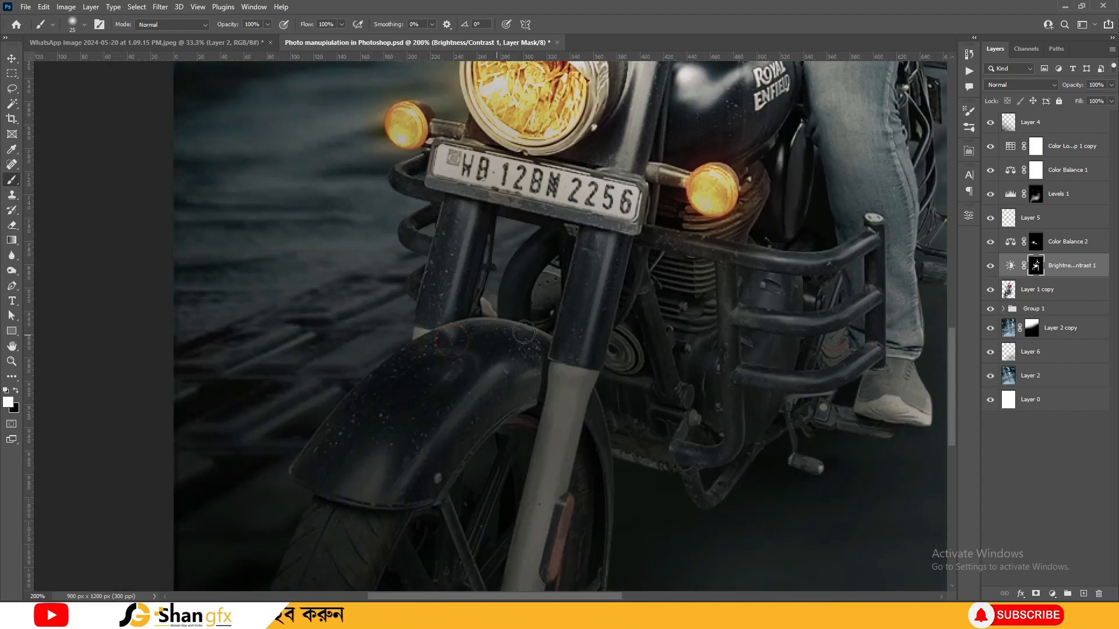
{"action": "left_click_drag", "start_coordinate": [554, 392], "coordinate": [556, 358]}
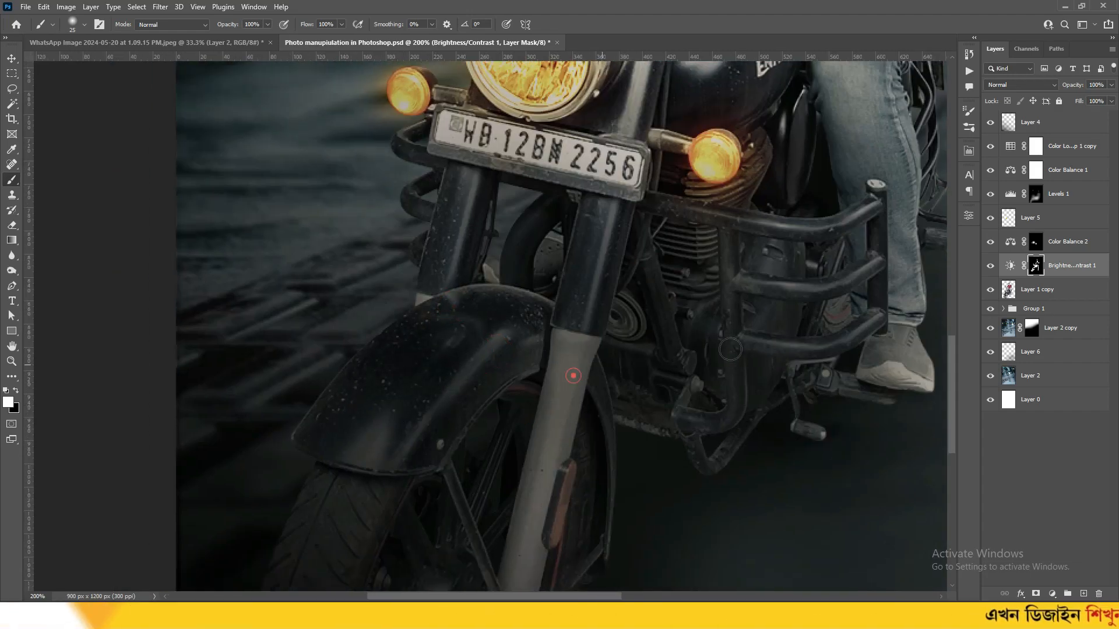
{"action": "left_click", "coordinate": [722, 390]}
Zoom back out to view the whole image and save the document
{"action": "key", "text": "ctrl+minus"}
{"action": "key", "text": "v"}
{"action": "left_click_drag", "start_coordinate": [588, 190], "coordinate": [562, 283]}
{"action": "key", "text": "ctrl+s"}
{"action": "key", "text": "ctrl+minus"}
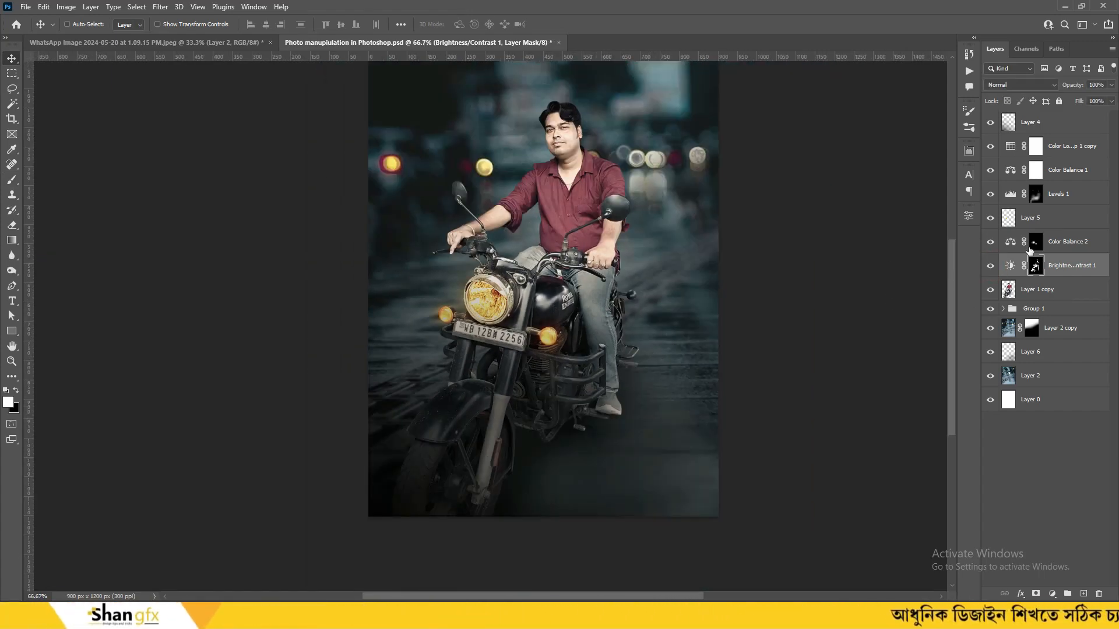
Add a new layer above Layer 5 and paint a soft glow dot beside the motorcycle
{"action": "left_click", "coordinate": [1048, 217]}
{"action": "left_click", "coordinate": [989, 243]}
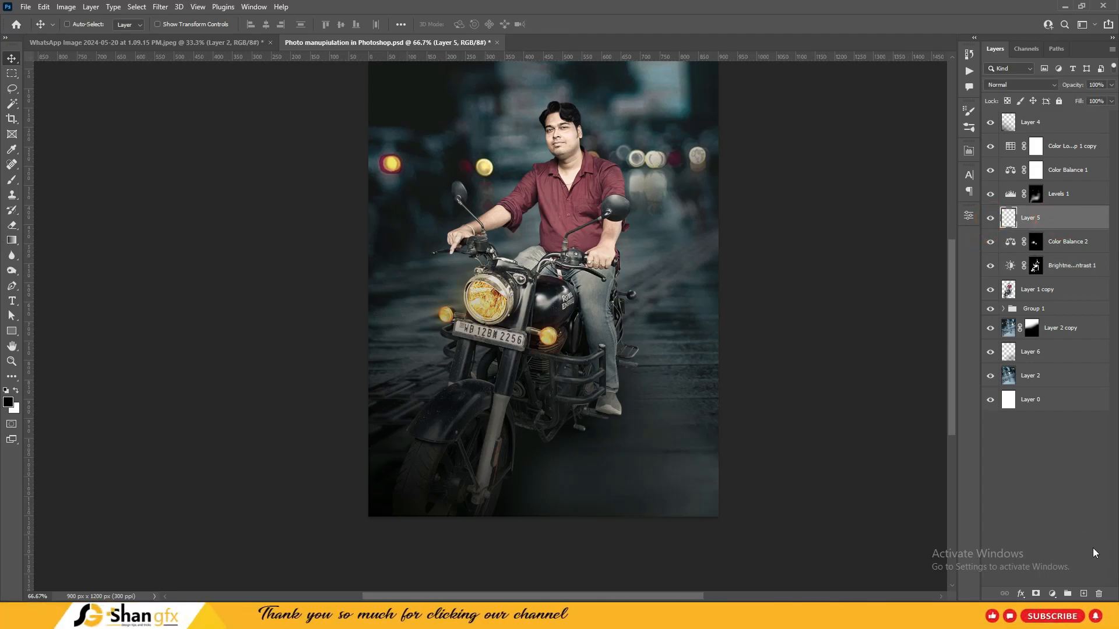
{"action": "left_click", "coordinate": [1083, 593]}
{"action": "key", "text": "b"}
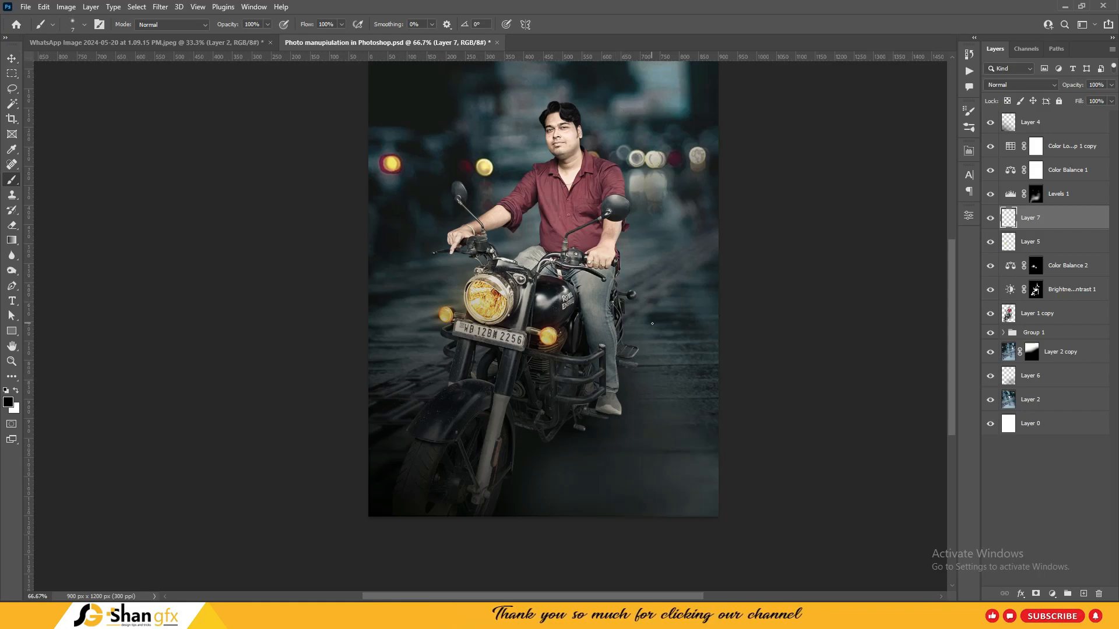
{"action": "key", "text": "ctrl+t"}
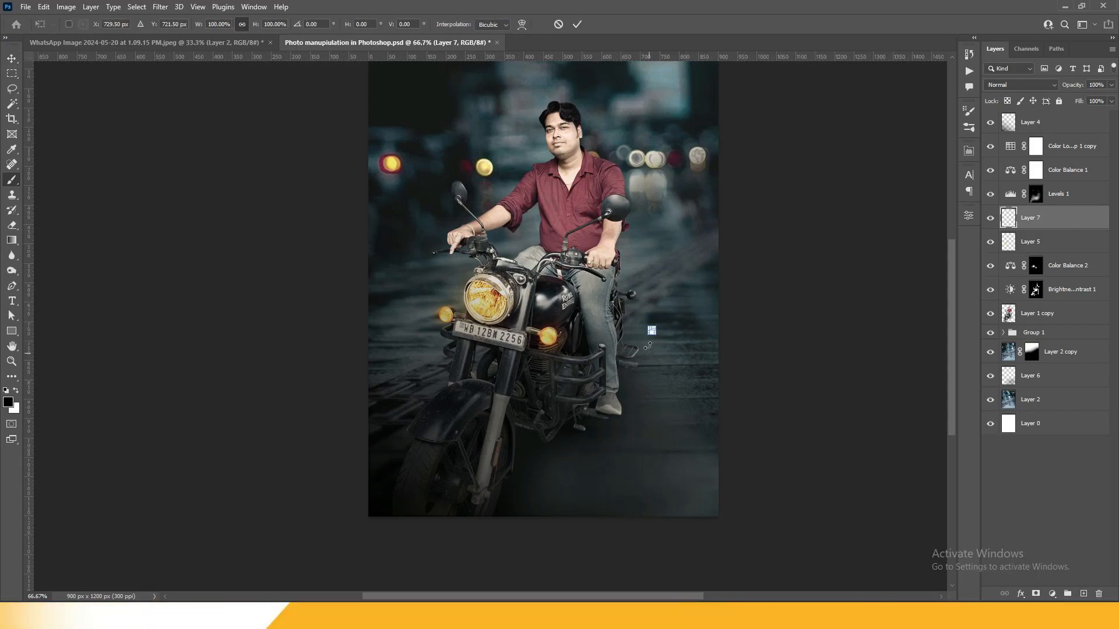
{"action": "key", "text": "Escape"}
Give the glow a yellow Color Overlay and duplicate it as Layer 7 copy
{"action": "left_click", "coordinate": [1020, 594]}
{"action": "left_click", "coordinate": [1043, 545]}
{"action": "left_click", "coordinate": [905, 305]}
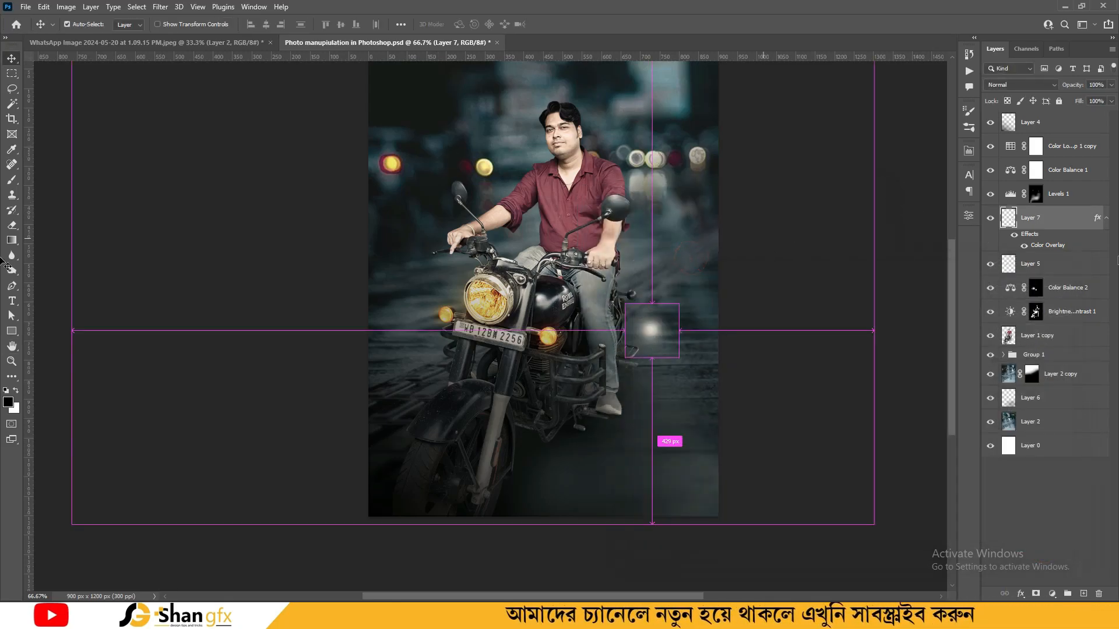
{"action": "key", "text": "ctrl+j"}
{"action": "left_click", "coordinate": [1032, 258]}
{"action": "left_click", "coordinate": [1018, 593]}
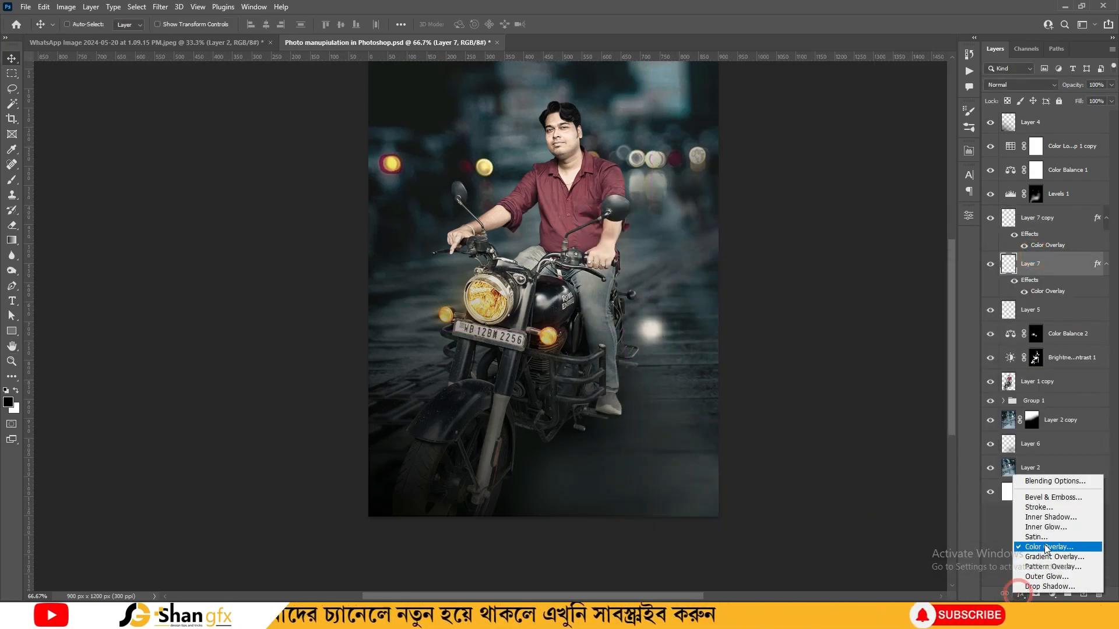
{"action": "left_click", "coordinate": [1045, 547]}
{"action": "left_click", "coordinate": [904, 308]}
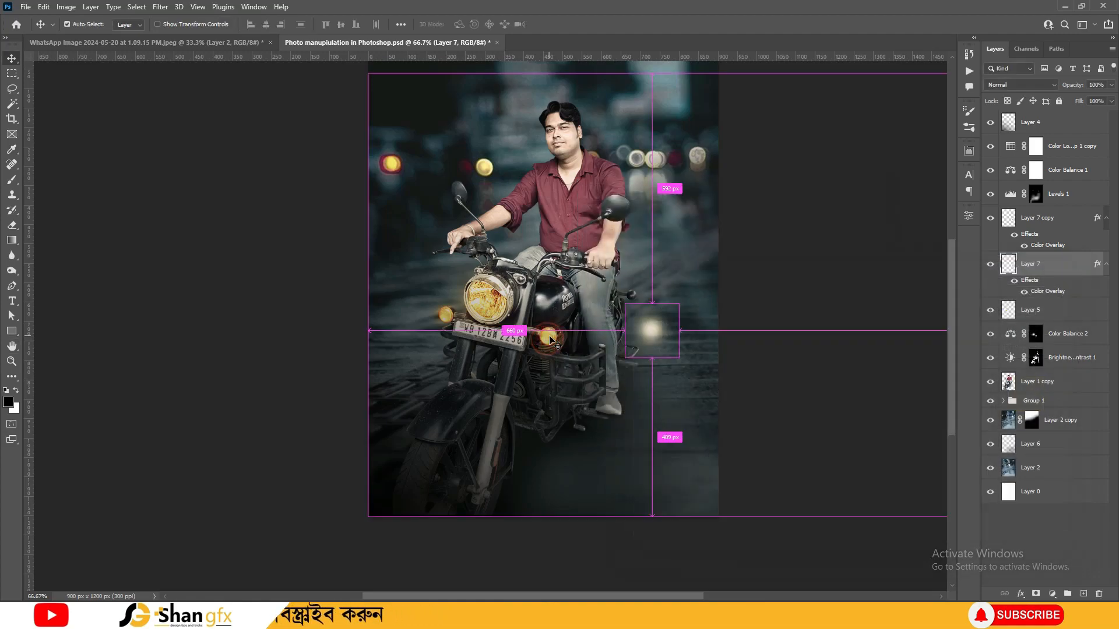
Enlarge the glow spot with Free Transform
{"action": "key", "text": "ctrl+t"}
{"action": "left_click_drag", "start_coordinate": [686, 295], "coordinate": [734, 247]}
{"action": "key", "text": "Return"}
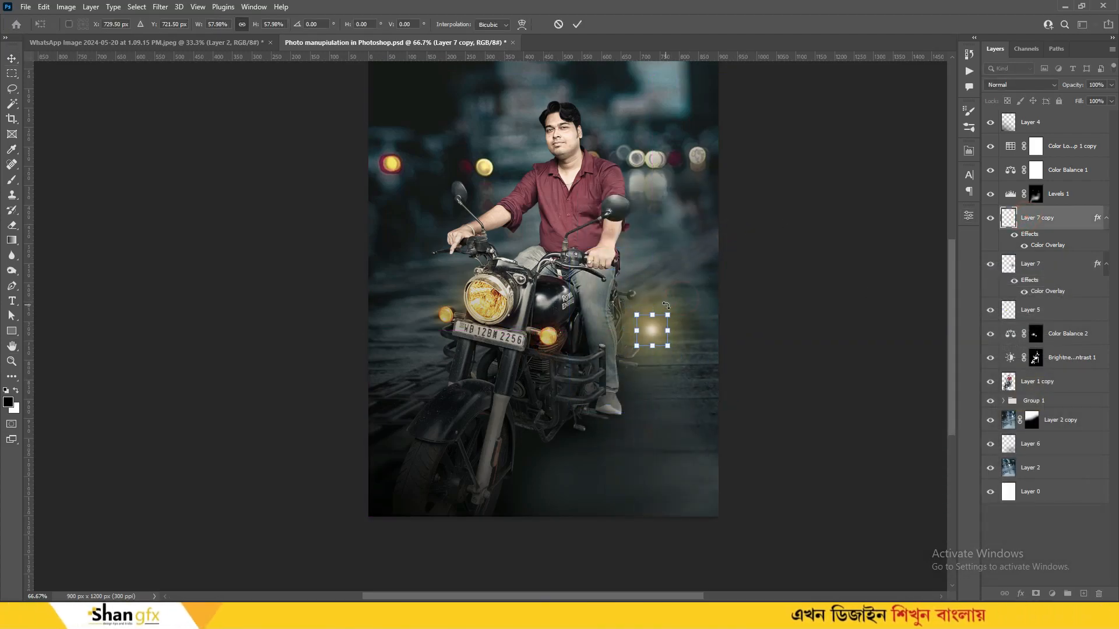
{"action": "key", "text": "Return"}
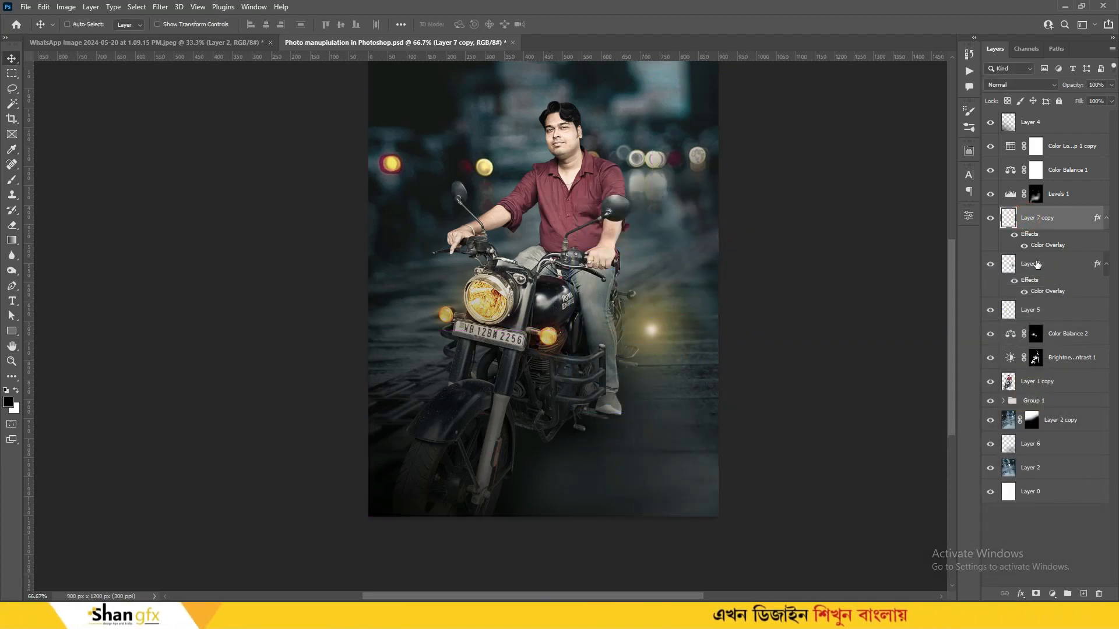
Switch Layer 7's overlay to a brighter yellow and merge both glow layers
{"action": "left_click", "coordinate": [1036, 265]}
{"action": "left_click", "coordinate": [1020, 594]}
{"action": "left_click", "coordinate": [1043, 542]}
{"action": "left_click", "coordinate": [904, 311]}
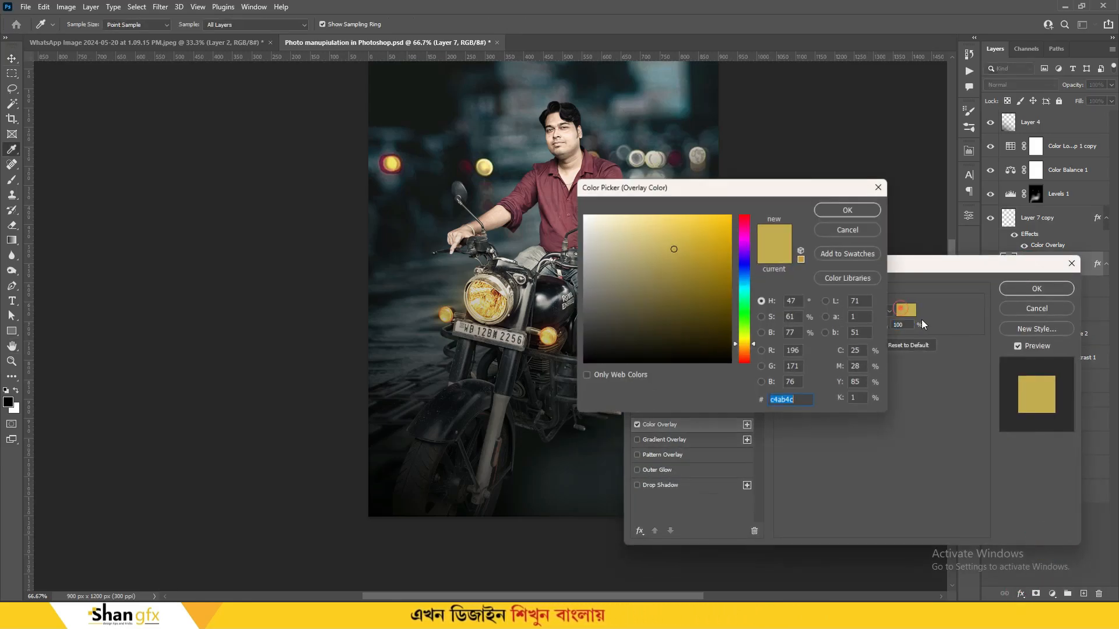
{"action": "left_click", "coordinate": [722, 224]}
{"action": "left_click", "coordinate": [848, 209]}
{"action": "left_click", "coordinate": [1031, 290]}
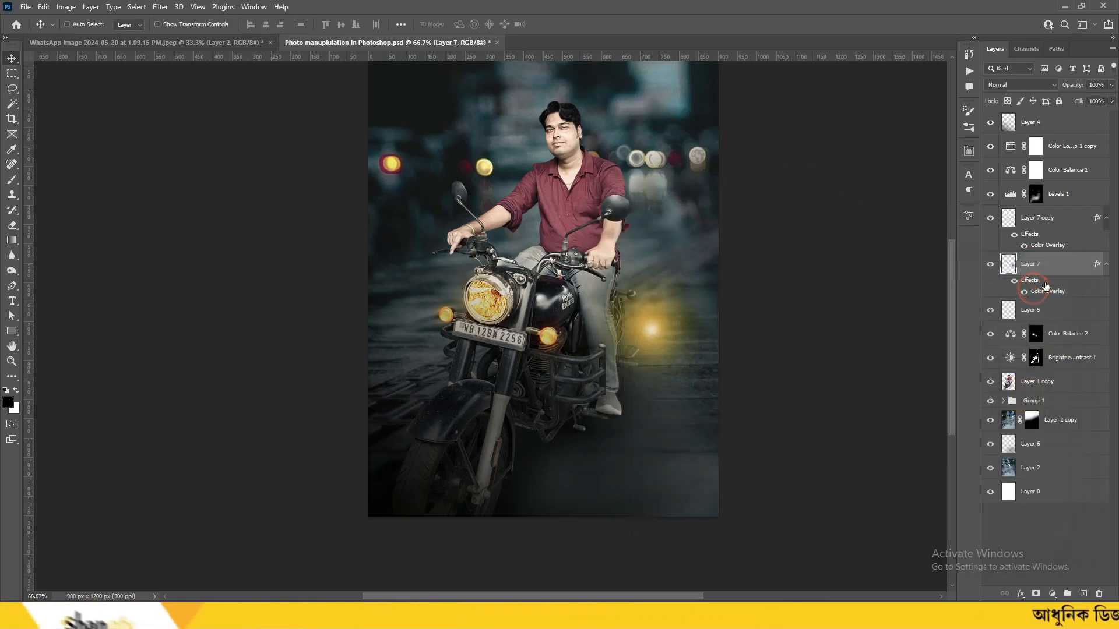
{"action": "left_click", "coordinate": [1032, 220], "text": "shift"}
{"action": "key", "text": "ctrl+e"}
Move the yellow glow onto the headlight, scale it to 160%, and blend it as Screen
{"action": "left_click_drag", "start_coordinate": [688, 335], "coordinate": [524, 298]}
{"action": "key", "text": "ctrl+t"}
{"action": "left_click_drag", "start_coordinate": [569, 383], "coordinate": [619, 432]}
{"action": "left_click_drag", "start_coordinate": [521, 281], "coordinate": [521, 290]}
{"action": "key", "text": "Return"}
{"action": "left_click", "coordinate": [1018, 86]}
{"action": "key", "text": "Down"}
{"action": "key", "text": "Down"}
{"action": "key", "text": "Down"}
{"action": "key", "text": "Down"}
{"action": "key", "text": "Down"}
{"action": "key", "text": "Down"}
{"action": "key", "text": "Down"}
{"action": "key", "text": "Down"}
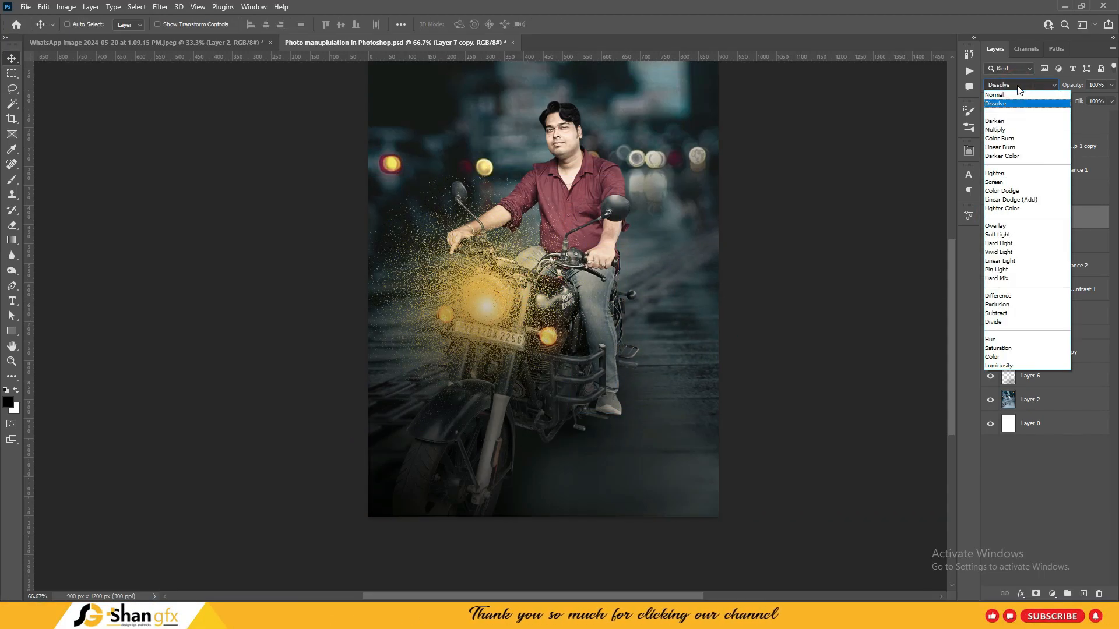
{"action": "key", "text": "Down"}
{"action": "key", "text": "Down"}
{"action": "key", "text": "Down"}
{"action": "key", "text": "Down"}
{"action": "key", "text": "Down"}
{"action": "key", "text": "Down"}
{"action": "key", "text": "Down"}
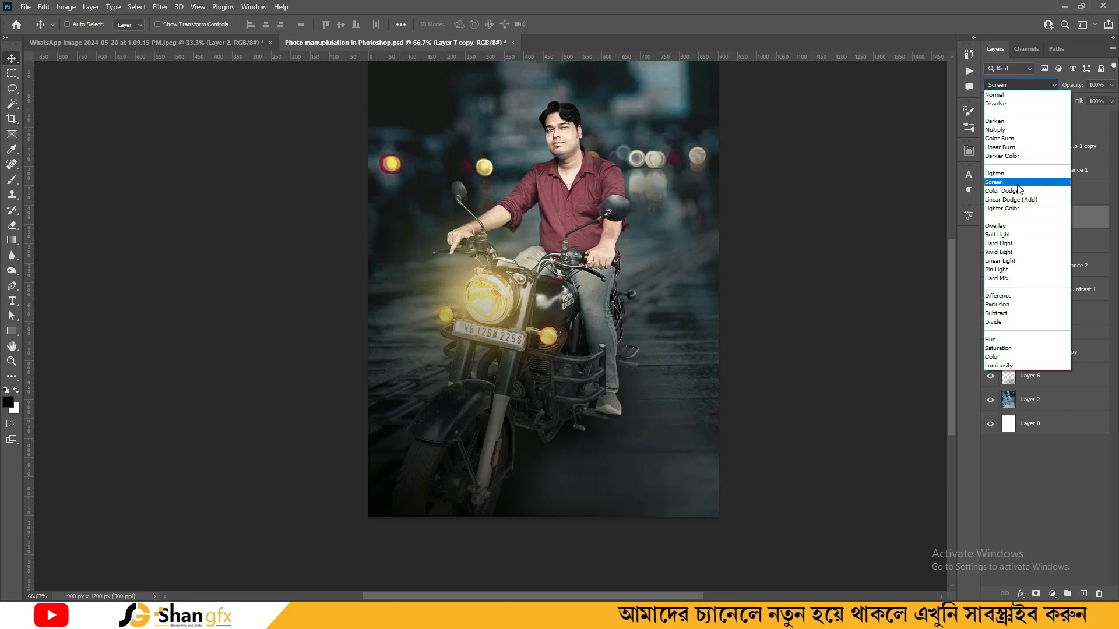
{"action": "left_click", "coordinate": [993, 181]}
Reshape the headlight glow to about 87% height and recentre it
{"action": "key", "text": "ctrl+t"}
{"action": "left_click_drag", "start_coordinate": [509, 258], "coordinate": [509, 263]}
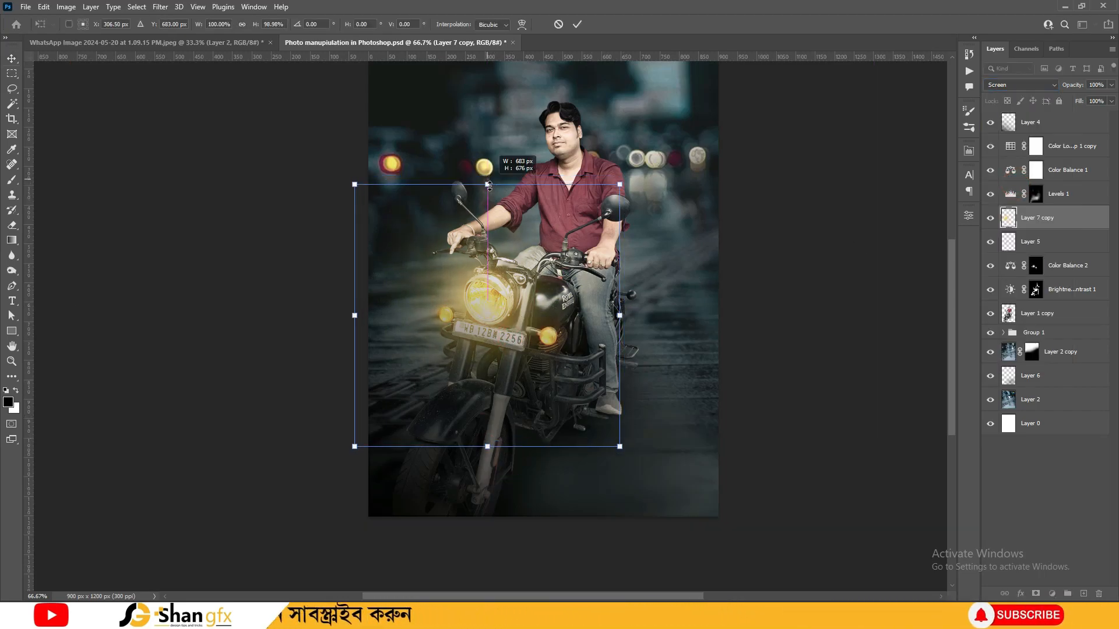
{"action": "left_click_drag", "start_coordinate": [488, 186], "coordinate": [488, 217]}
{"action": "left_click_drag", "start_coordinate": [509, 292], "coordinate": [509, 286]}
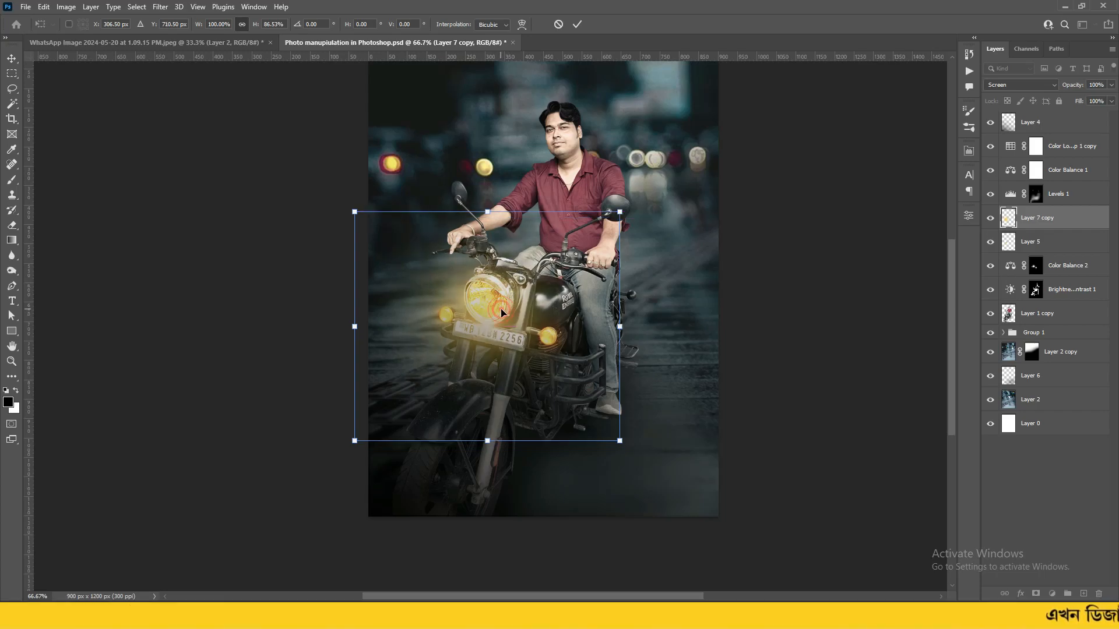
{"action": "key", "text": "Return"}
Duplicate the headlight glow and shrink the copy to roughly 37%
{"action": "key", "text": "ctrl+j"}
{"action": "key", "text": "ctrl+t"}
{"action": "left_click_drag", "start_coordinate": [355, 211], "coordinate": [431, 280]}
{"action": "left_click_drag", "start_coordinate": [505, 303], "coordinate": [578, 316]}
{"action": "key", "text": "ctrl+plus"}
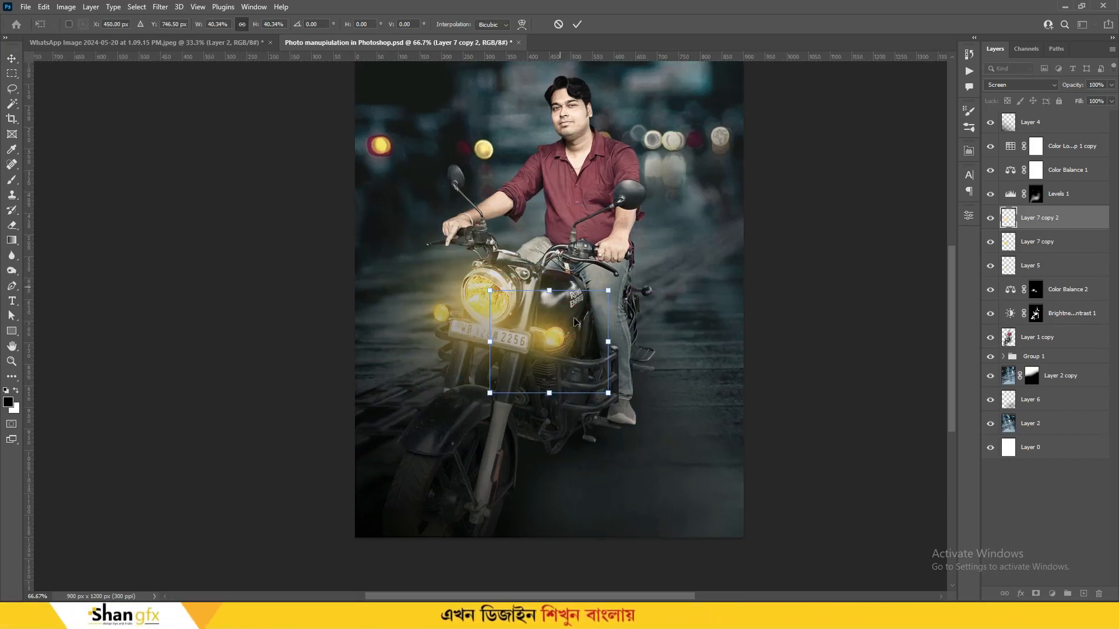
{"action": "left_click_drag", "start_coordinate": [649, 278], "coordinate": [642, 283]}
{"action": "left_click_drag", "start_coordinate": [633, 283], "coordinate": [612, 331]}
{"action": "key", "text": "Return"}
Shrink the small glow to about 74% and place it on the right indicator lamp
{"action": "key", "text": "ctrl+t"}
{"action": "left_click_drag", "start_coordinate": [496, 411], "coordinate": [535, 377]}
{"action": "left_click_drag", "start_coordinate": [614, 327], "coordinate": [603, 338]}
{"action": "key", "text": "Return"}
{"action": "left_click", "coordinate": [988, 217]}
{"action": "left_click", "coordinate": [988, 217]}
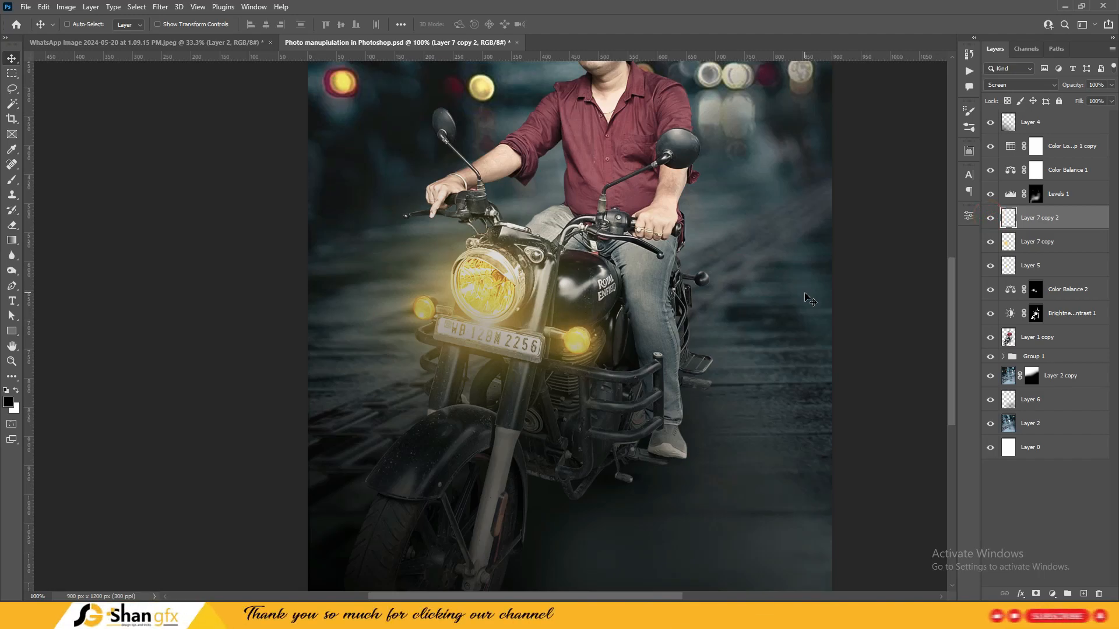
Duplicate the lamp glow onto the left indicator lamp
{"action": "key", "text": "ctrl+j"}
{"action": "key", "text": "ctrl+t"}
{"action": "left_click_drag", "start_coordinate": [574, 343], "coordinate": [423, 315]}
{"action": "key", "text": "Return"}
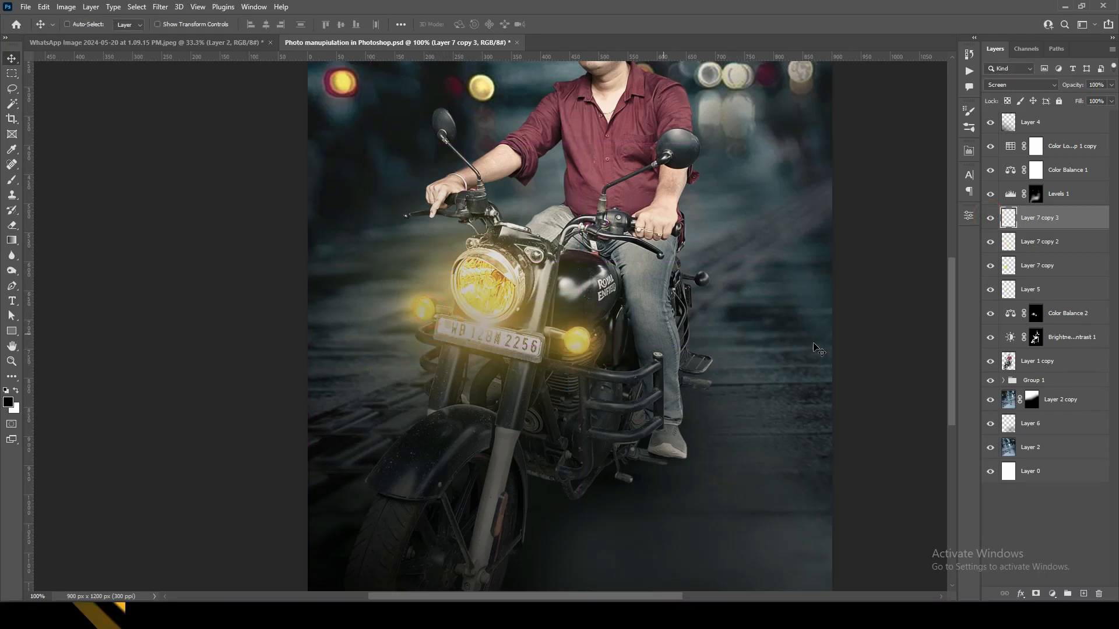
{"action": "key", "text": "ctrl+minus"}
{"action": "left_click", "coordinate": [1036, 268]}
{"action": "left_click", "coordinate": [1030, 291]}
{"action": "key", "text": "ctrl+minus"}
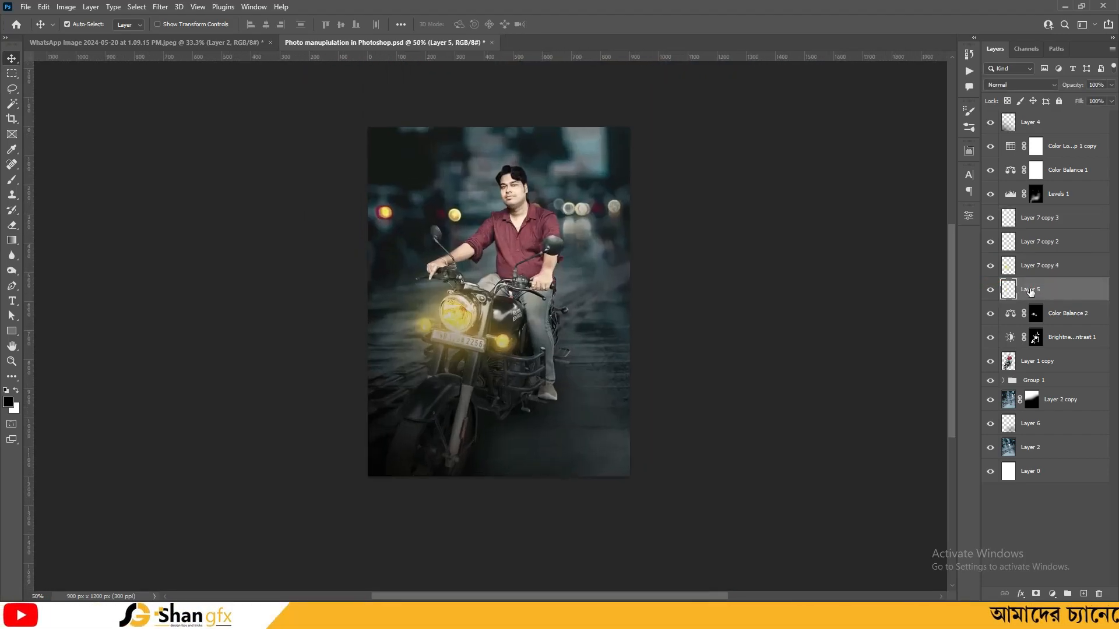
{"action": "key", "text": "ctrl+plus"}
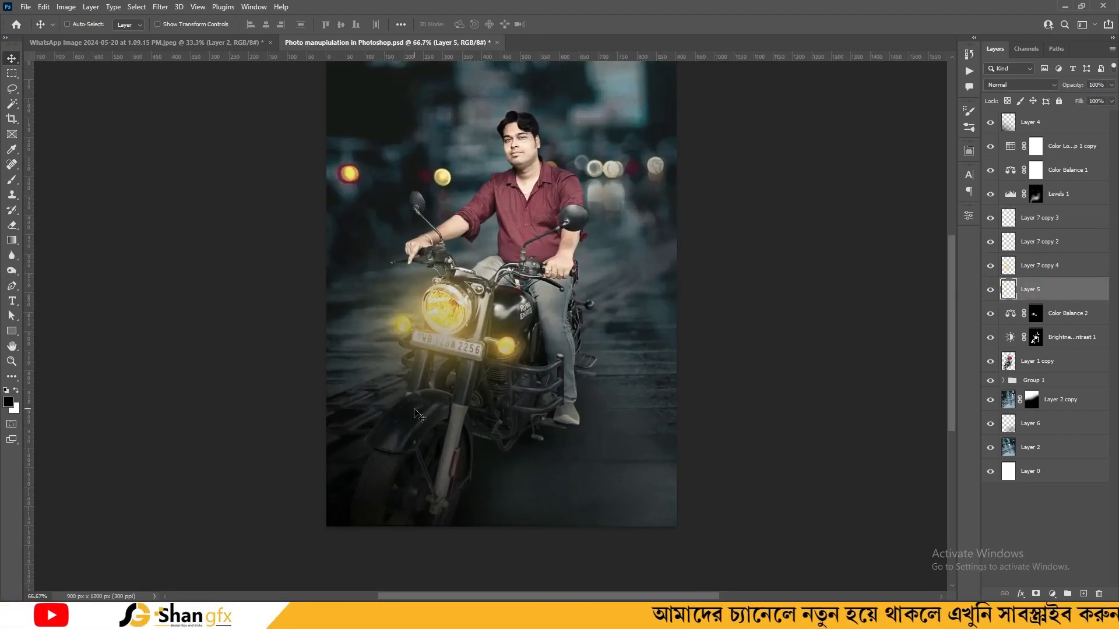
{"action": "left_click", "coordinate": [1035, 337]}
Add a Color Balance layer warming midtones and highlights toward yellow, midtones and shadows toward red
{"action": "key", "text": "x"}
{"action": "left_click", "coordinate": [1052, 594]}
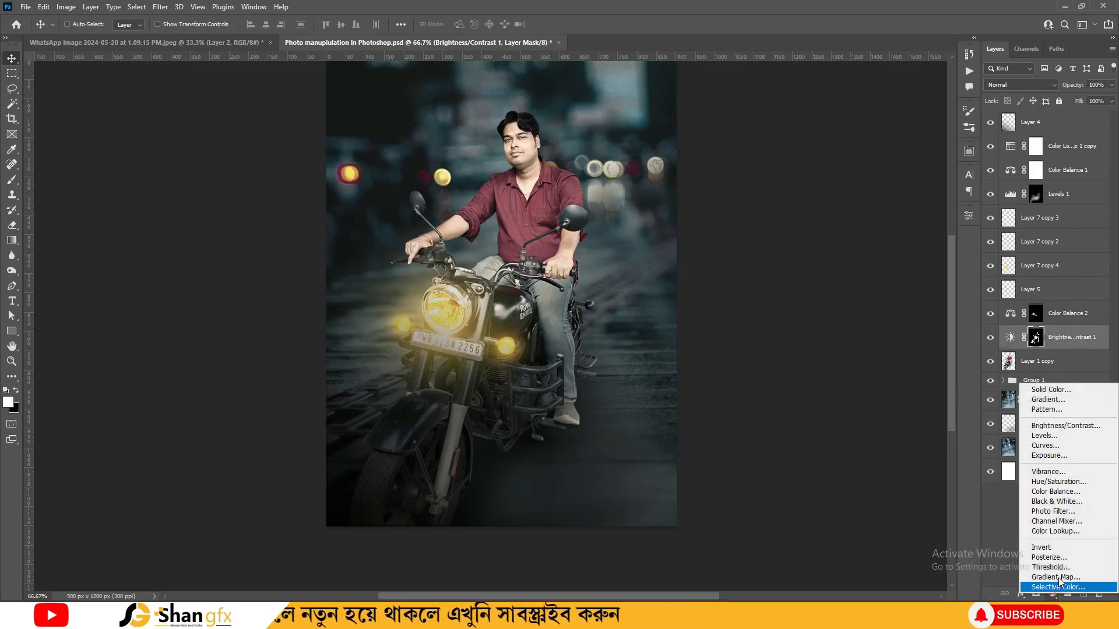
{"action": "left_click", "coordinate": [1055, 491]}
{"action": "left_click_drag", "start_coordinate": [854, 314], "coordinate": [821, 313]}
{"action": "left_click_drag", "start_coordinate": [855, 273], "coordinate": [876, 274]}
{"action": "left_click", "coordinate": [860, 250]}
{"action": "left_click", "coordinate": [851, 279]}
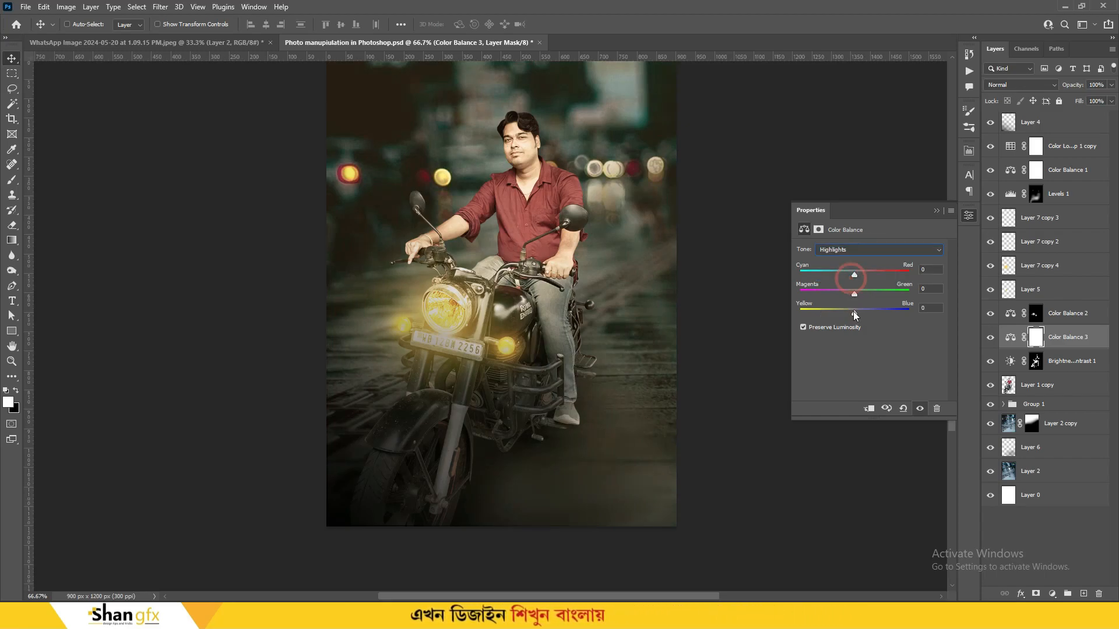
{"action": "left_click_drag", "start_coordinate": [854, 316], "coordinate": [823, 314]}
{"action": "left_click", "coordinate": [844, 250]}
{"action": "left_click", "coordinate": [839, 260]}
{"action": "left_click_drag", "start_coordinate": [854, 275], "coordinate": [876, 281]}
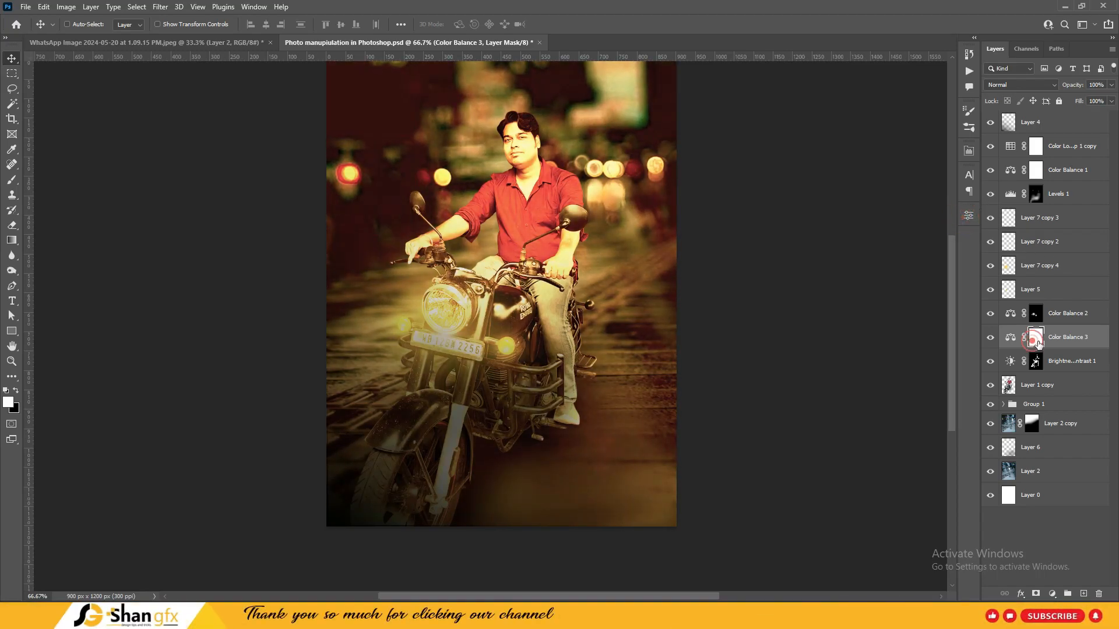
Invert the Color Balance 3 mask and paint it back over the front fender with a 100 px brush
{"action": "key", "text": "ctrl+i"}
{"action": "key", "text": "b"}
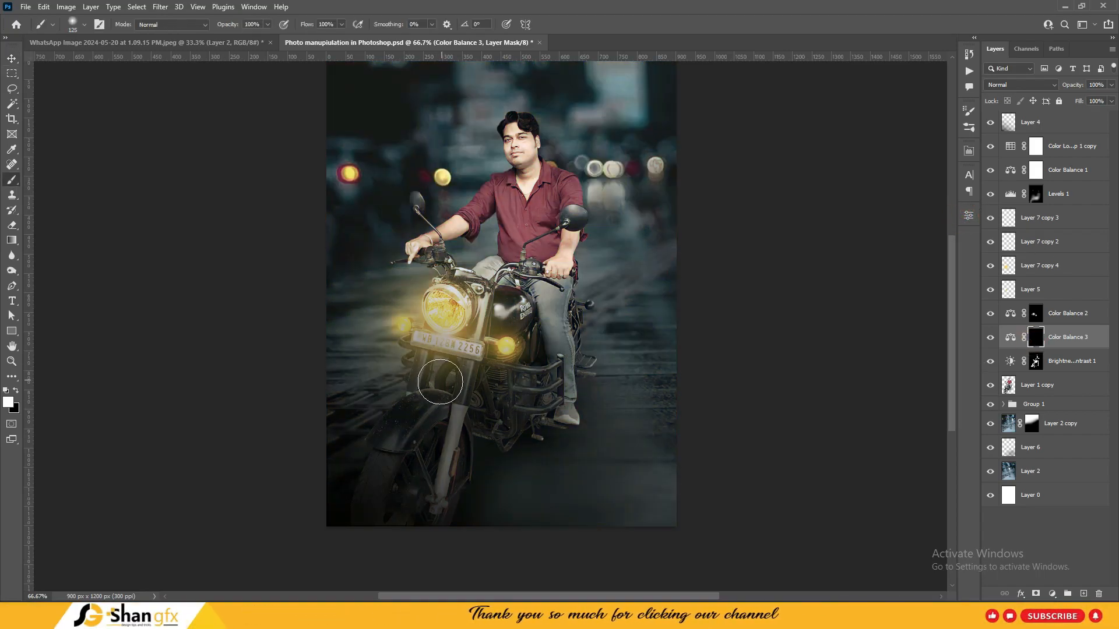
{"action": "key", "text": "bracketleft"}
{"action": "key", "text": "bracketleft"}
{"action": "key", "text": "bracketleft"}
{"action": "key", "text": "bracketleft"}
{"action": "key", "text": "bracketleft"}
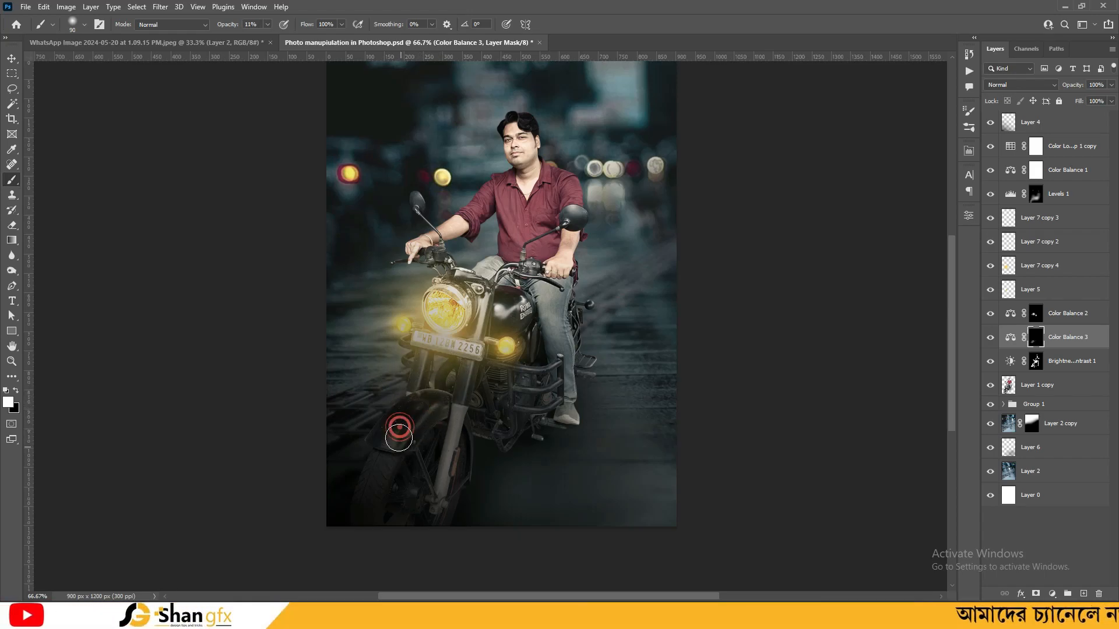
{"action": "key", "text": "ctrl+plus"}
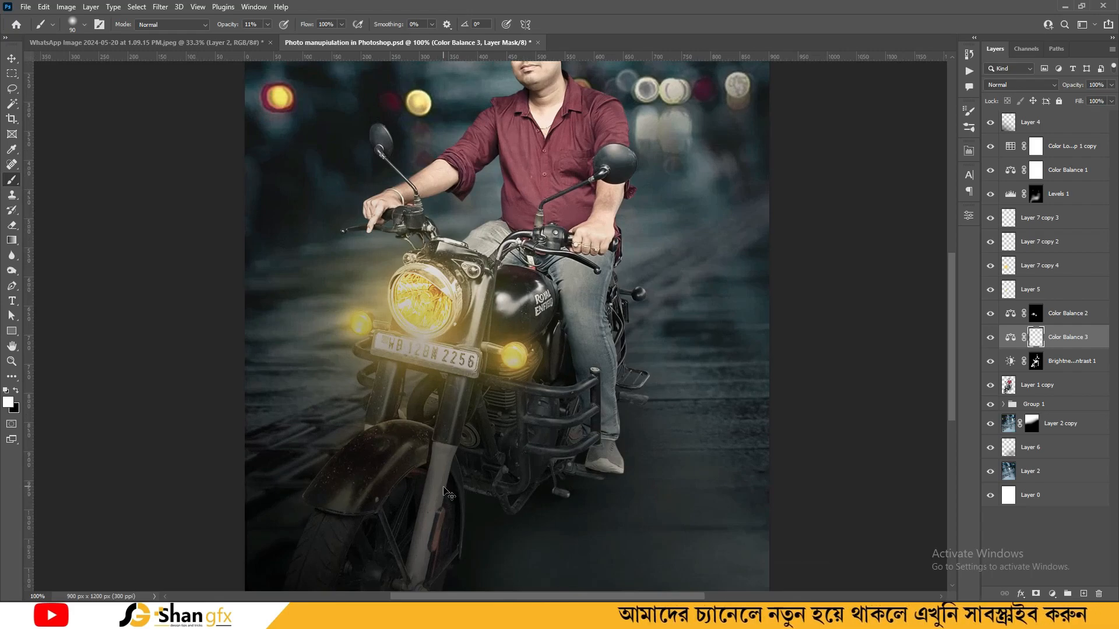
{"action": "left_click_drag", "start_coordinate": [404, 436], "coordinate": [391, 438]}
{"action": "key", "text": "v"}
{"action": "key", "text": "ctrl+minus"}
{"action": "key", "text": "ctrl+minus"}
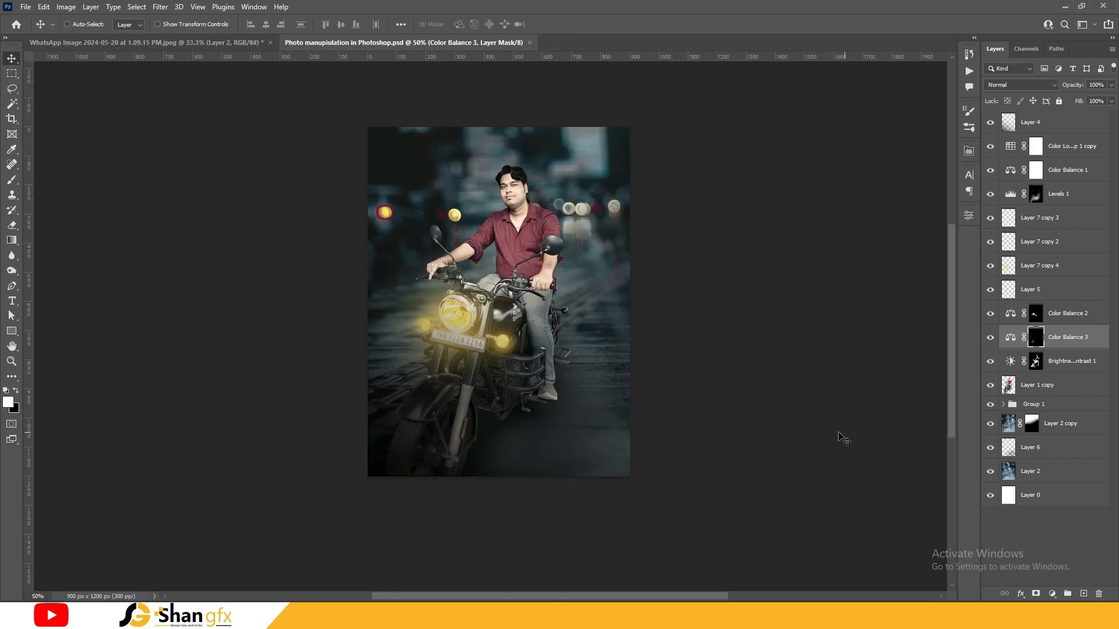
Add a Color Lookup adjustment above Layer 4 using a warm sepia 3DLUT look
{"action": "left_click", "coordinate": [1060, 124]}
{"action": "left_click", "coordinate": [1052, 593]}
{"action": "left_click", "coordinate": [1059, 531]}
{"action": "left_click", "coordinate": [914, 250]}
{"action": "left_click", "coordinate": [897, 494]}
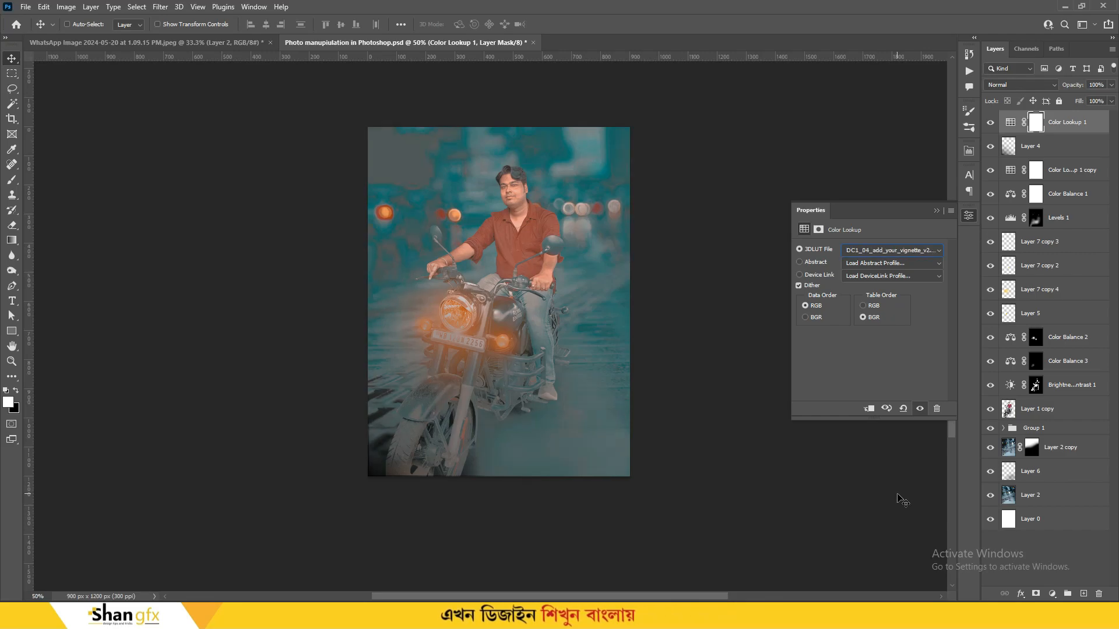
{"action": "key", "text": "Down"}
{"action": "key", "text": "Down"}
{"action": "key", "text": "Down"}
{"action": "key", "text": "Down"}
{"action": "key", "text": "Down"}
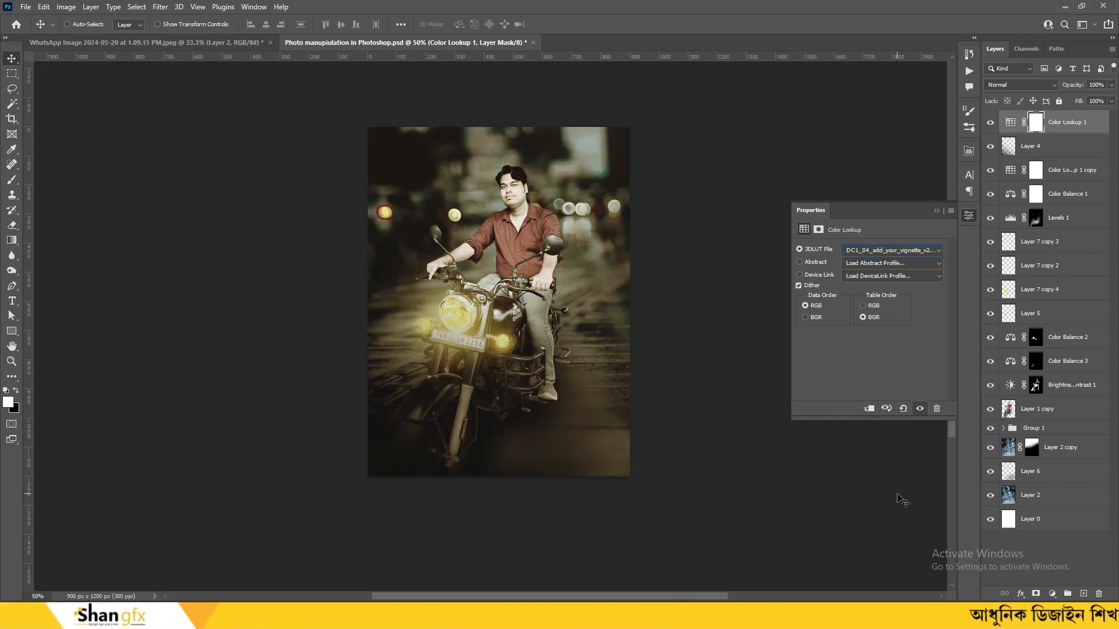
{"action": "key", "text": "Down"}
{"action": "key", "text": "Up"}
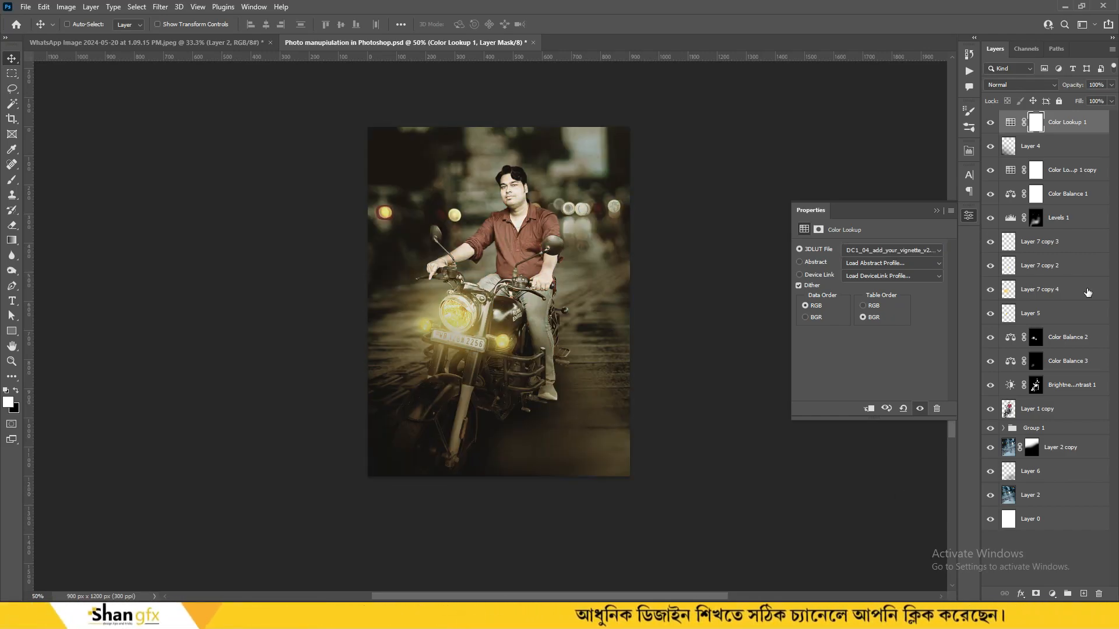
{"action": "left_click", "coordinate": [968, 215]}
Lower Color Lookup 1 opacity to 24% and save the document
{"action": "left_click_drag", "start_coordinate": [1088, 102], "coordinate": [1081, 103]}
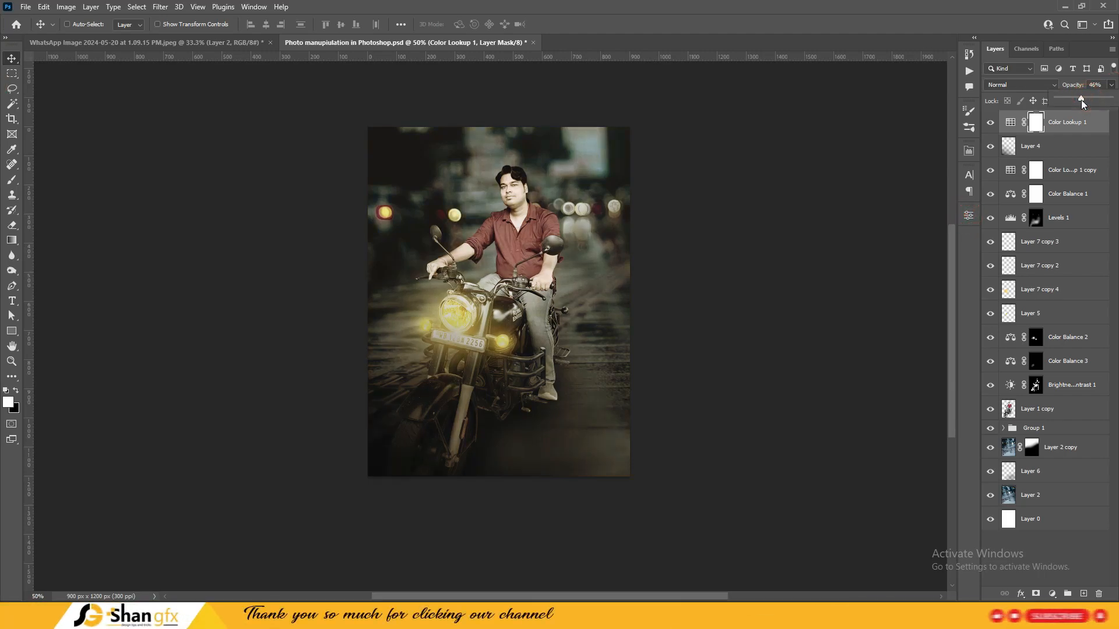
{"action": "left_click", "coordinate": [990, 122]}
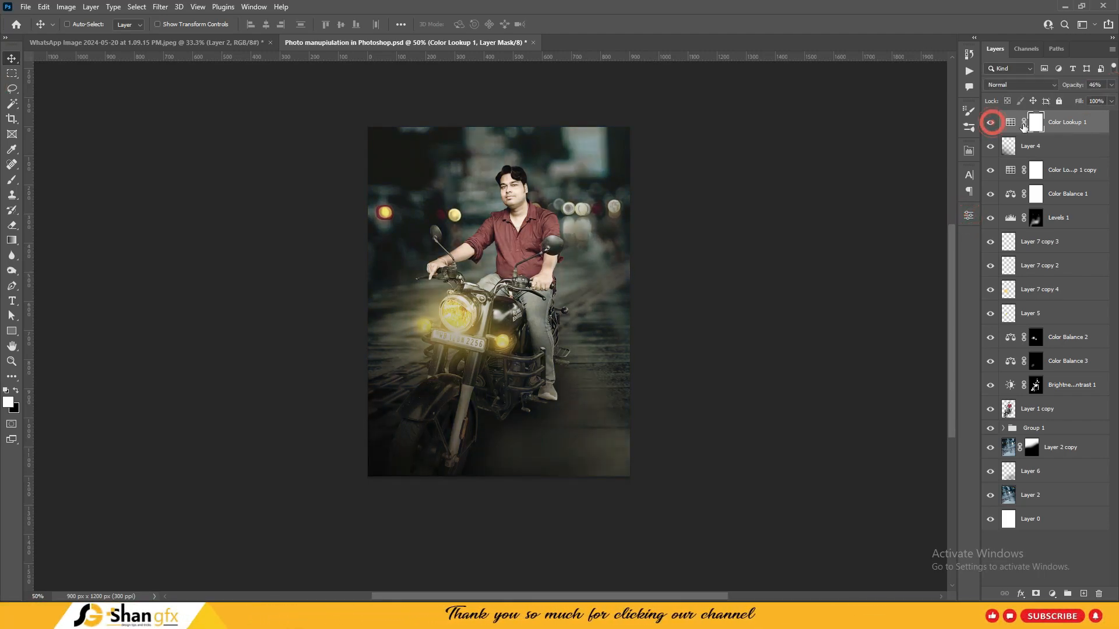
{"action": "left_click_drag", "start_coordinate": [1082, 101], "coordinate": [1069, 102]}
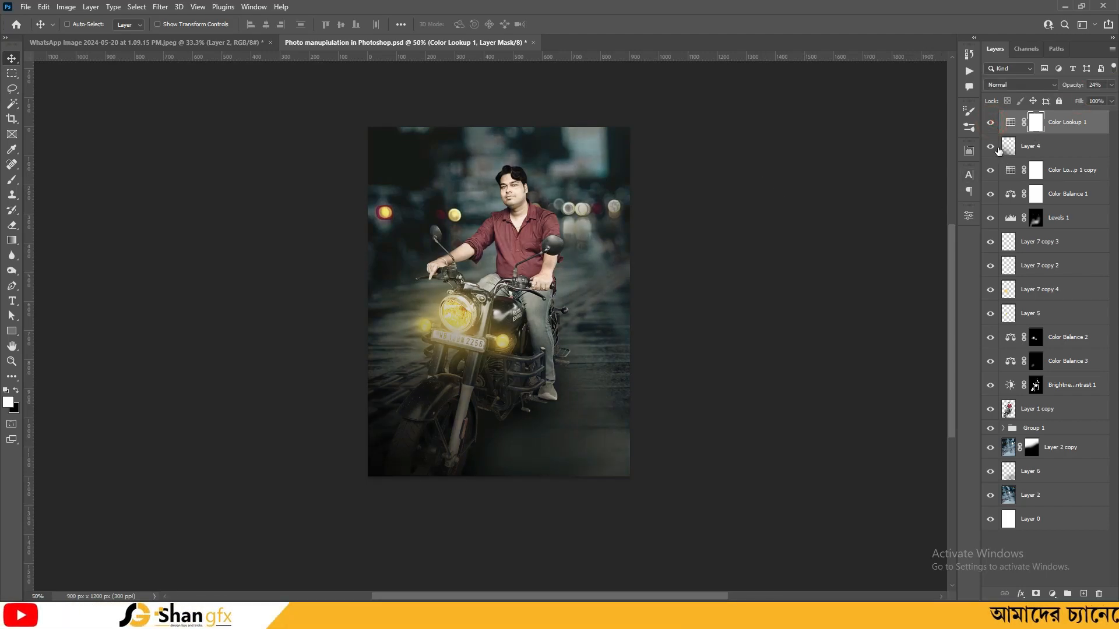
{"action": "key", "text": "ctrl+s"}
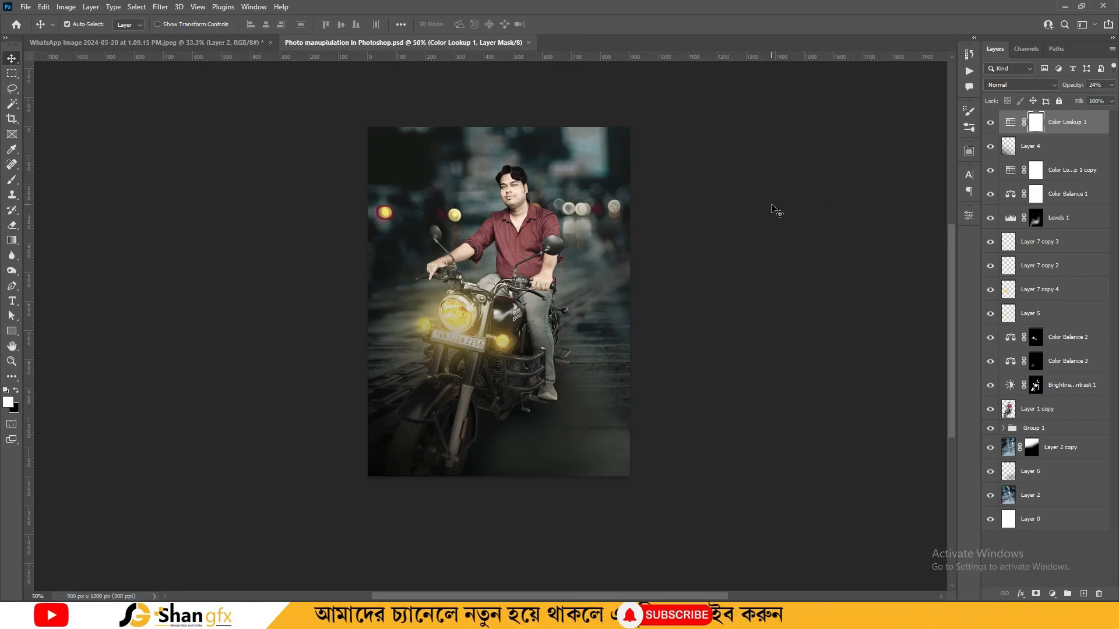
Inspect the composite up close and select Layer 1 copy
{"action": "key", "text": "ctrl+plus"}
{"action": "key", "text": "ctrl+plus"}
{"action": "key", "text": "ctrl+plus"}
{"action": "mouse_move", "coordinate": [697, 338]}
{"action": "left_mouse_down"}
{"action": "mouse_move", "coordinate": [699, 307]}
{"action": "mouse_move", "coordinate": [689, 320]}
{"action": "left_mouse_up"}
{"action": "left_click", "coordinate": [690, 321], "text": "ctrl"}
{"action": "key", "text": "ctrl+minus"}
{"action": "key", "text": "ctrl+minus"}
{"action": "key", "text": "ctrl+minus"}
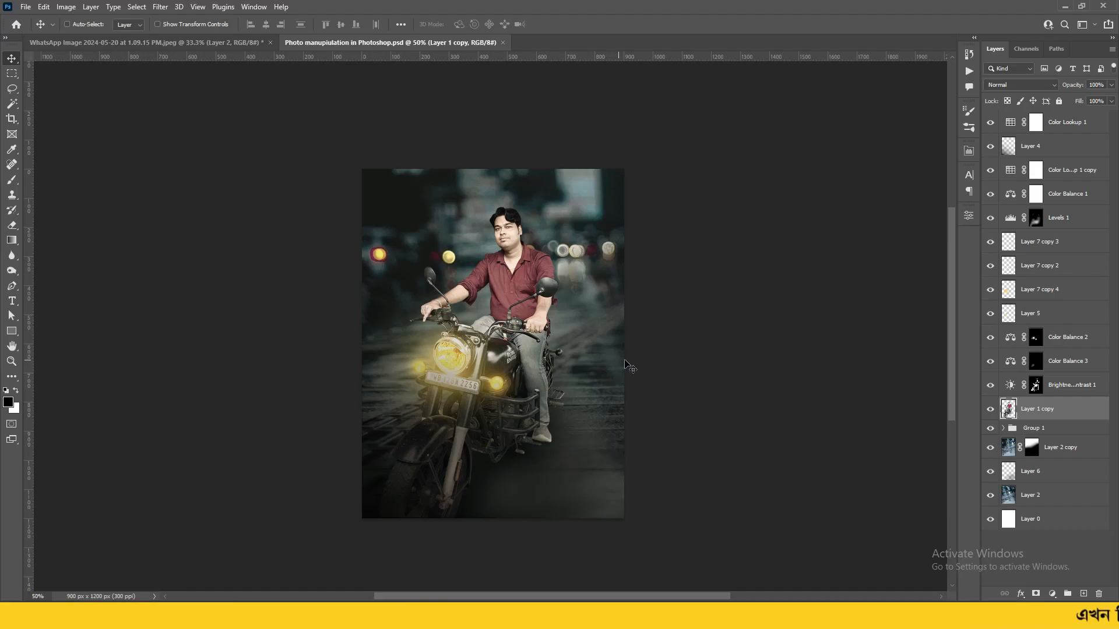
{"action": "left_click", "coordinate": [1035, 122]}
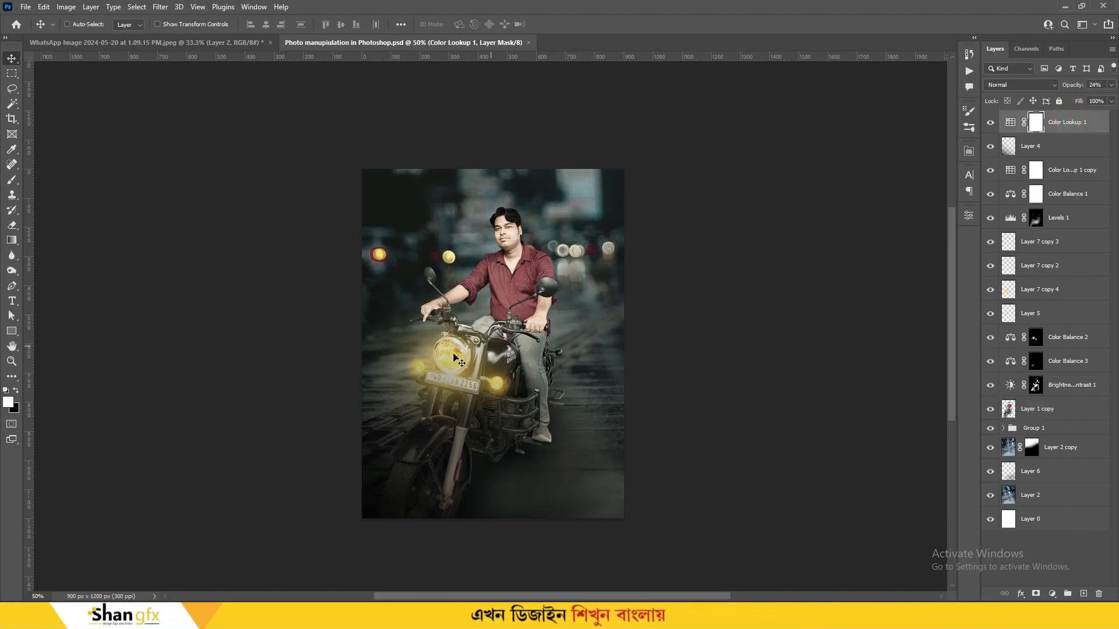
{"action": "left_click", "coordinate": [496, 385], "text": "ctrl"}
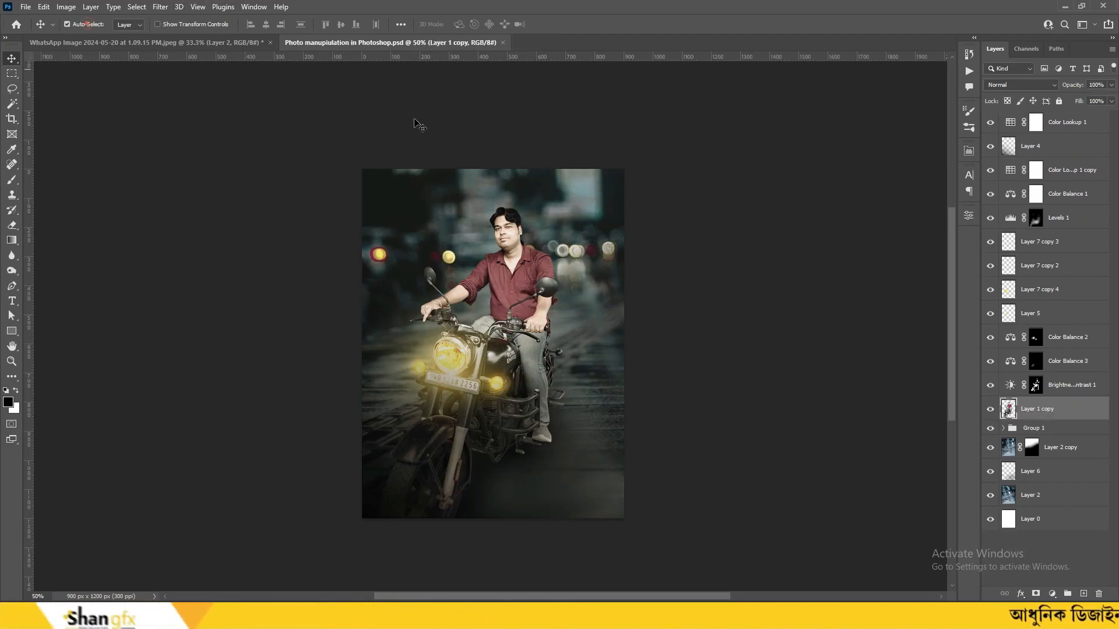
Undo an accidental move of Layer 1 copy and select the Layer 7 copy 4 glow
{"action": "left_click_drag", "start_coordinate": [495, 385], "coordinate": [550, 272]}
{"action": "key", "text": "ctrl+z"}
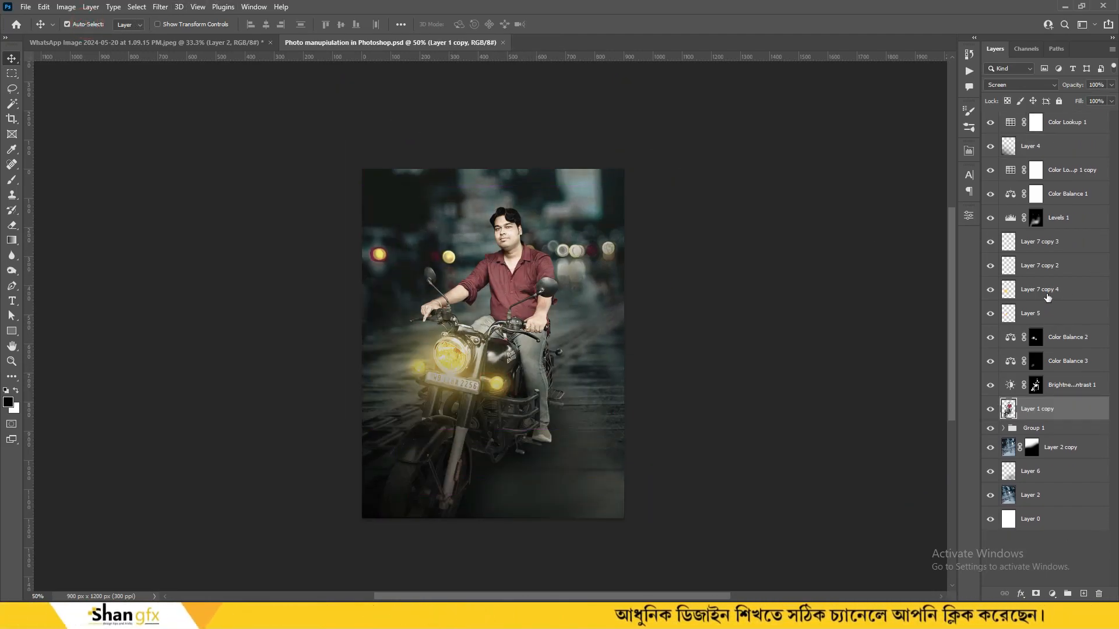
{"action": "left_click", "coordinate": [1047, 297]}
{"action": "left_click", "coordinate": [990, 290]}
{"action": "left_click", "coordinate": [990, 290]}
{"action": "left_click", "coordinate": [1052, 289]}
Duplicate the glow and scale the copy to about 234% over the upper left
{"action": "key", "text": "ctrl+j"}
{"action": "key", "text": "ctrl+t"}
{"action": "left_click_drag", "start_coordinate": [505, 328], "coordinate": [513, 247]}
{"action": "left_click_drag", "start_coordinate": [550, 170], "coordinate": [683, 59]}
{"action": "left_click_drag", "start_coordinate": [479, 270], "coordinate": [478, 267]}
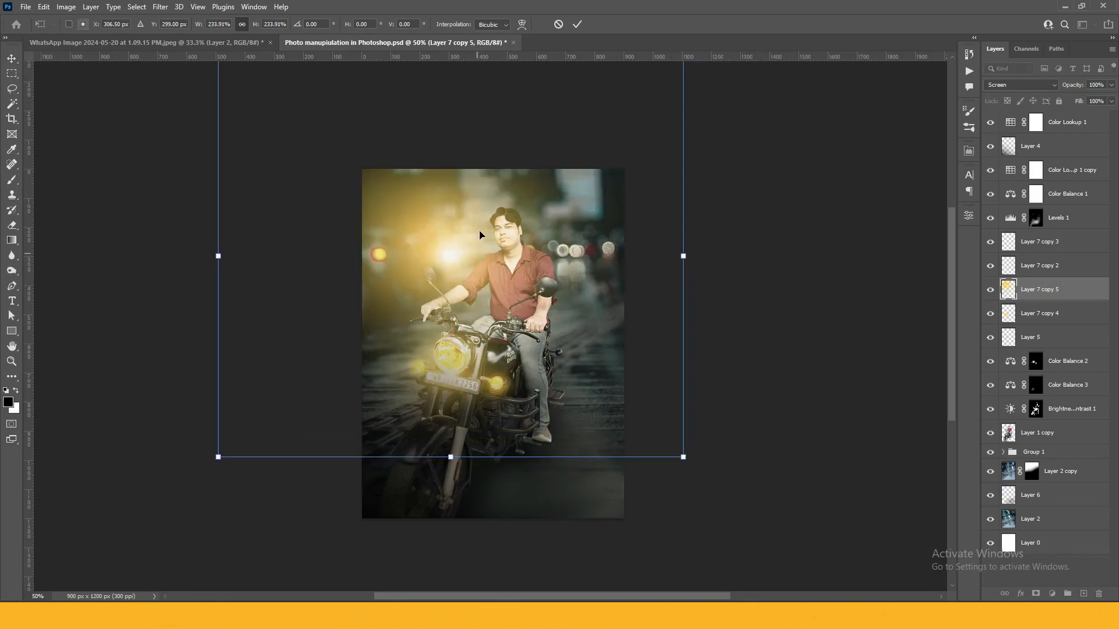
{"action": "key", "text": "Return"}
Keep the big glow in Screen mode and yellow, discarding a trial hue shift
{"action": "left_click", "coordinate": [1012, 85]}
{"action": "key", "text": "Down"}
{"action": "key", "text": "Down"}
{"action": "key", "text": "Down"}
{"action": "key", "text": "Down"}
{"action": "key", "text": "Down"}
{"action": "key", "text": "Down"}
{"action": "key", "text": "Down"}
{"action": "key", "text": "Down"}
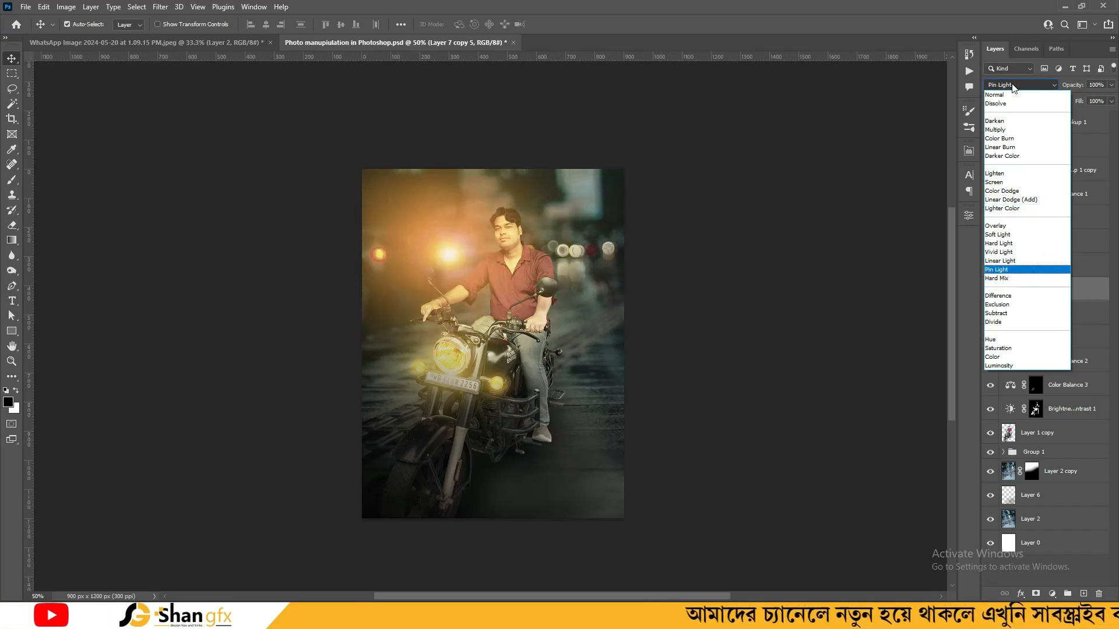
{"action": "key", "text": "Escape"}
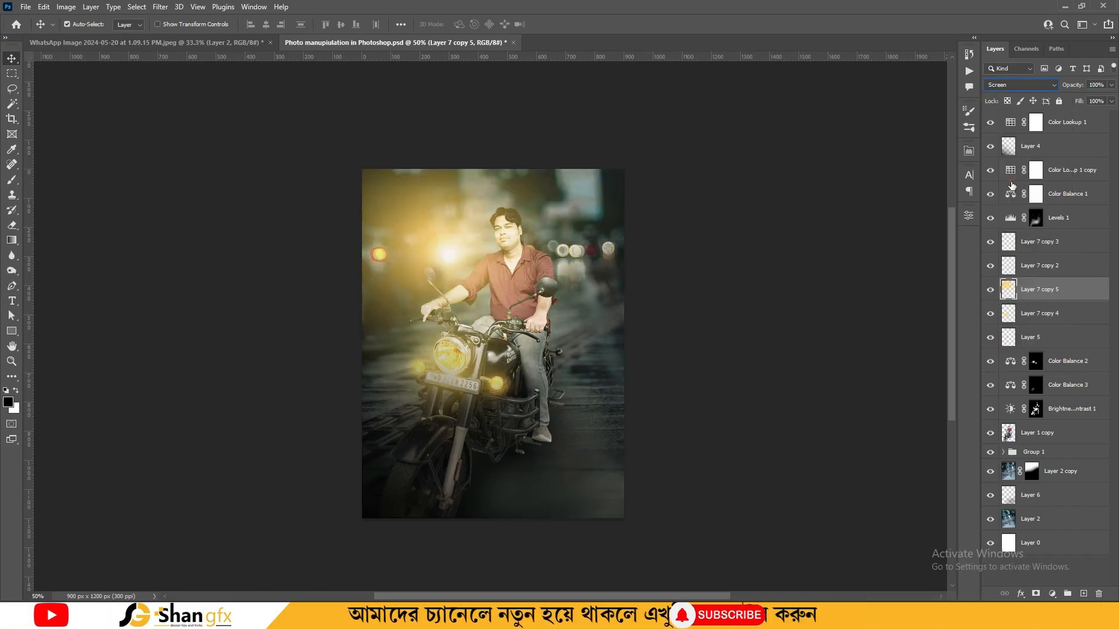
{"action": "key", "text": "ctrl+u"}
{"action": "left_click_drag", "start_coordinate": [918, 199], "coordinate": [951, 215]}
{"action": "left_click", "coordinate": [1058, 157]}
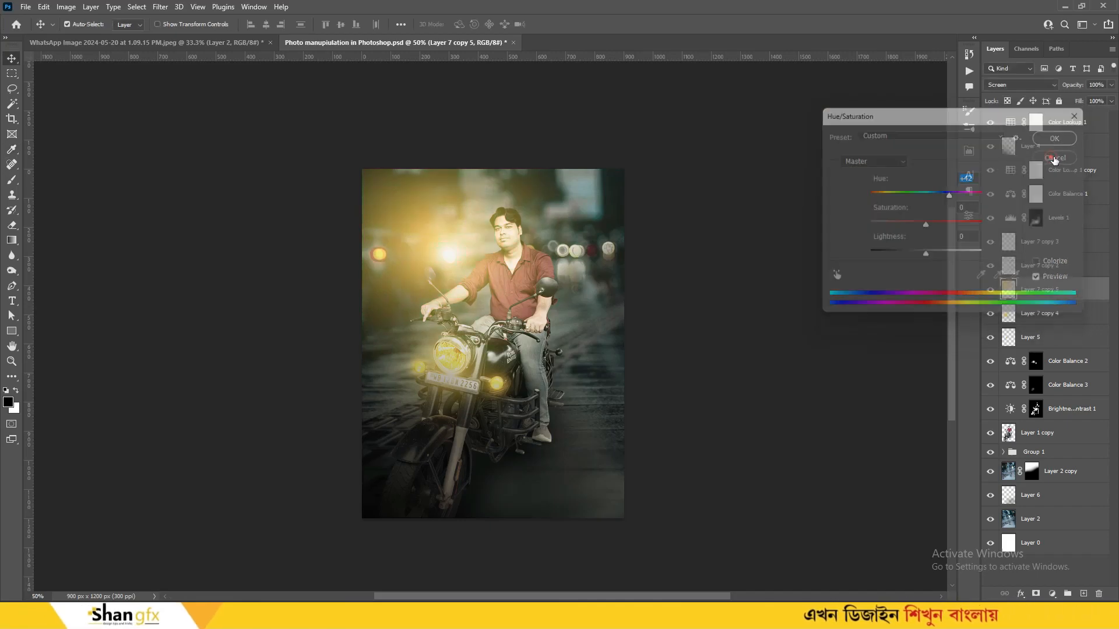
Add a mask to Layer 7 copy 5 and paint black over the rider with a 400–300 px soft brush
{"action": "left_click", "coordinate": [1036, 594]}
{"action": "key", "text": "ctrl+plus"}
{"action": "key", "text": "b"}
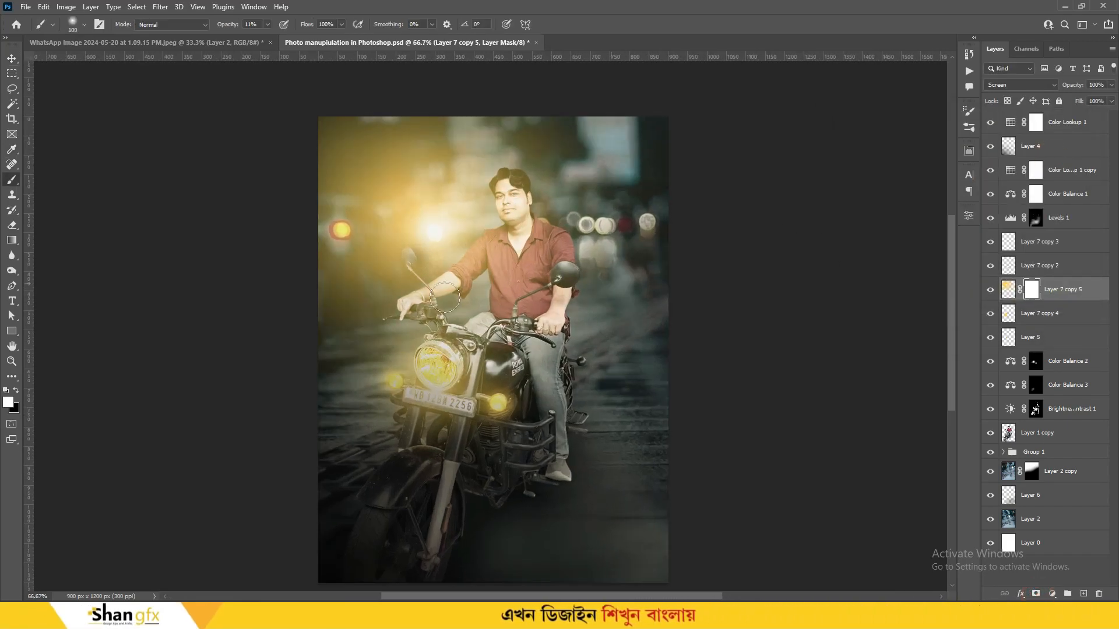
{"action": "key", "text": "bracketleft"}
{"action": "key", "text": "bracketleft"}
{"action": "key", "text": "x"}
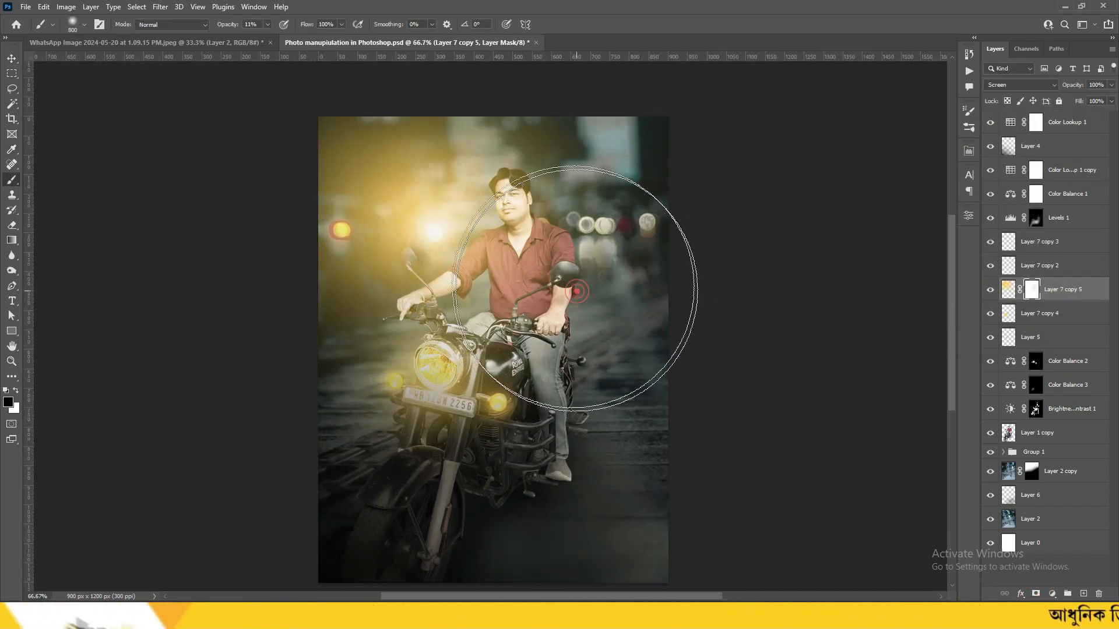
{"action": "left_click", "coordinate": [573, 283]}
{"action": "key", "text": "bracketleft"}
{"action": "key", "text": "bracketleft"}
{"action": "key", "text": "bracketleft"}
{"action": "key", "text": "bracketleft"}
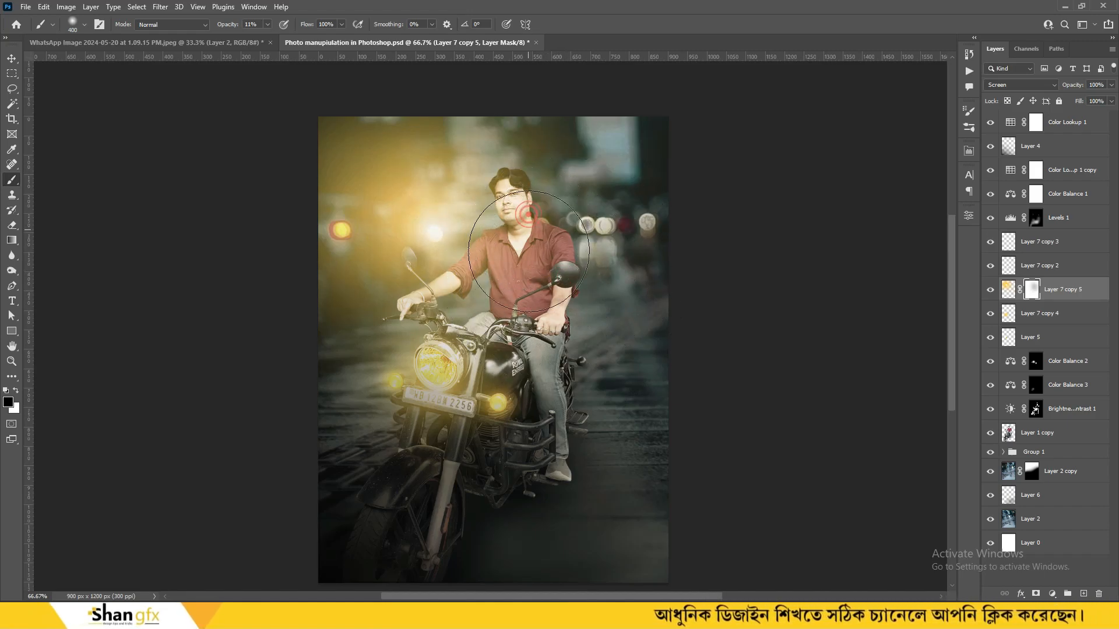
{"action": "key", "text": "bracketleft"}
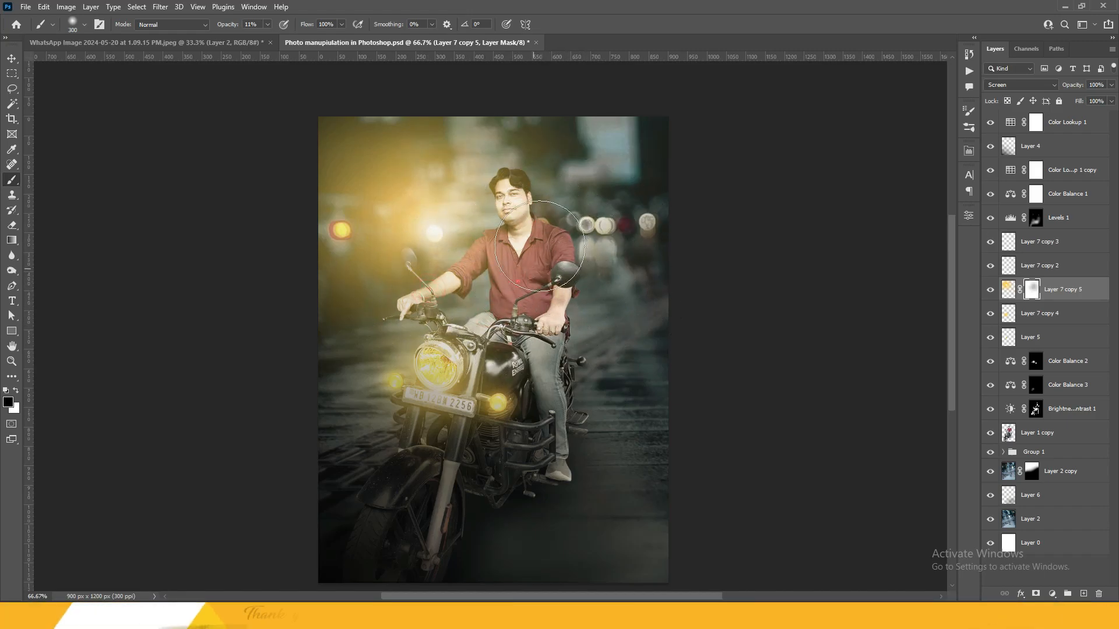
{"action": "left_click", "coordinate": [990, 289]}
{"action": "left_click", "coordinate": [991, 289]}
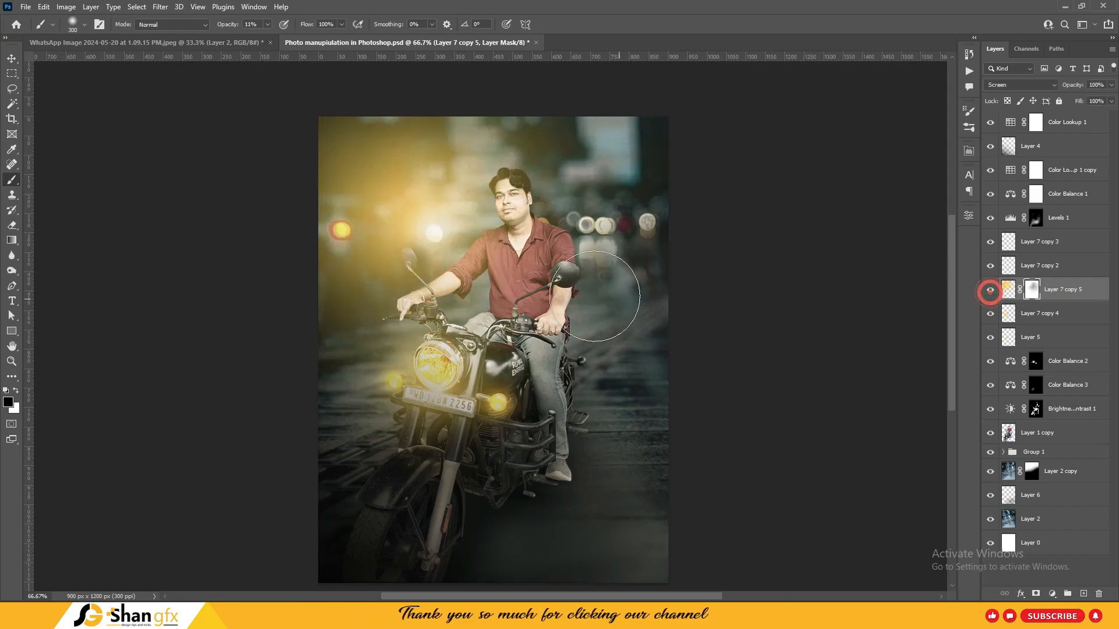
Continue masking with a 700 px brush, then duplicate the glow as Layer 7 copy 6
{"action": "key", "text": "ctrl+minus"}
{"action": "key", "text": "v"}
{"action": "key", "text": "ctrl+plus"}
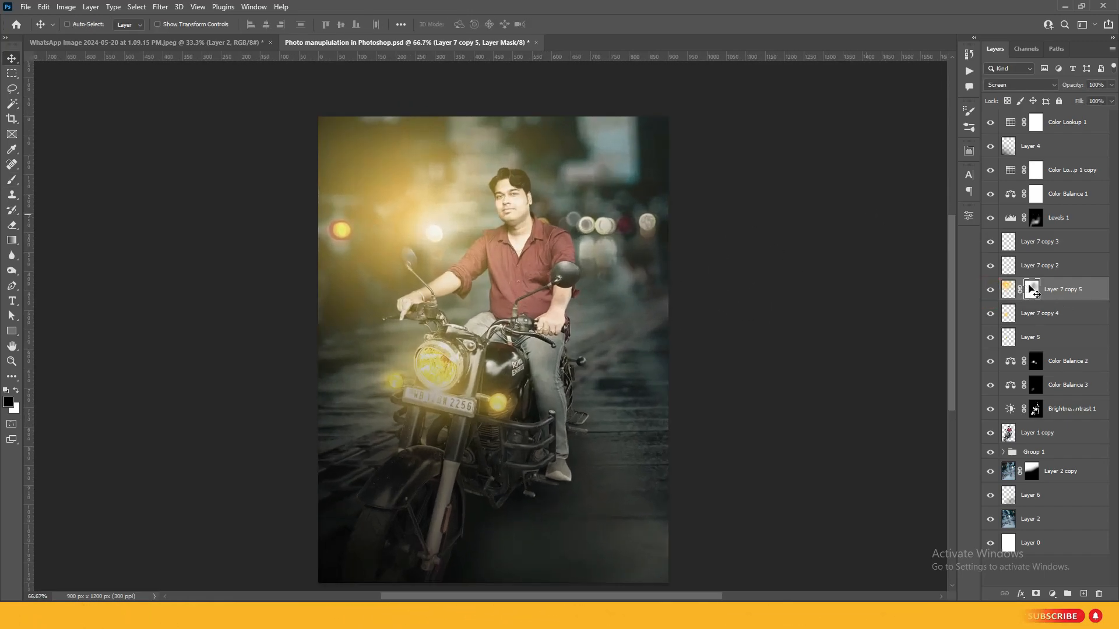
{"action": "key", "text": "b"}
{"action": "key", "text": "bracketright"}
{"action": "key", "text": "bracketright"}
{"action": "key", "text": "bracketright"}
{"action": "key", "text": "bracketright"}
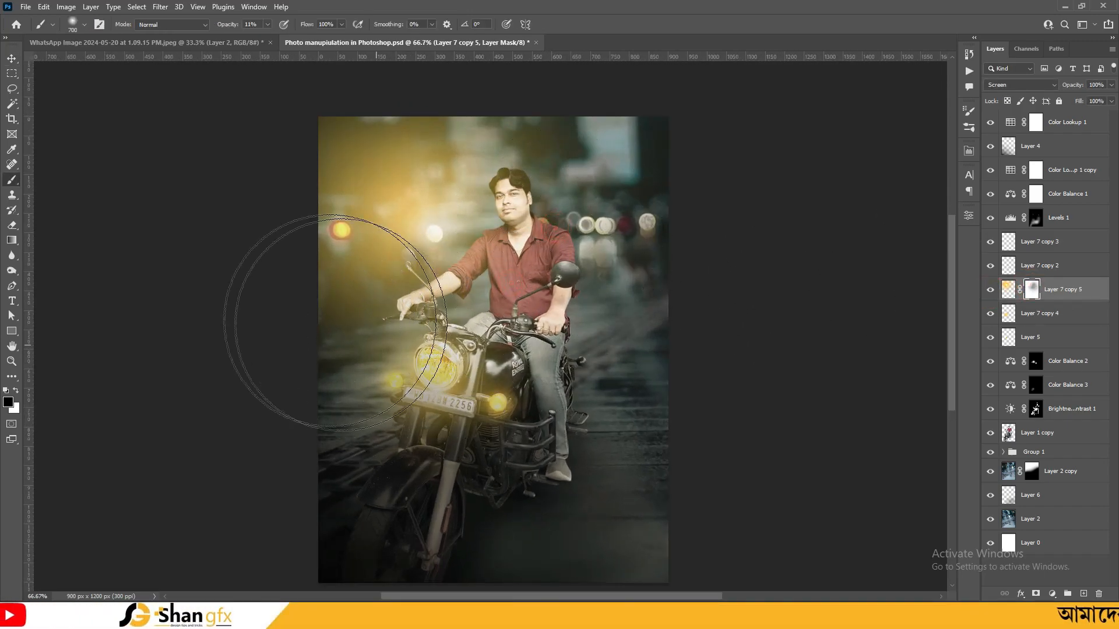
{"action": "key", "text": "v"}
{"action": "key", "text": "ctrl+minus"}
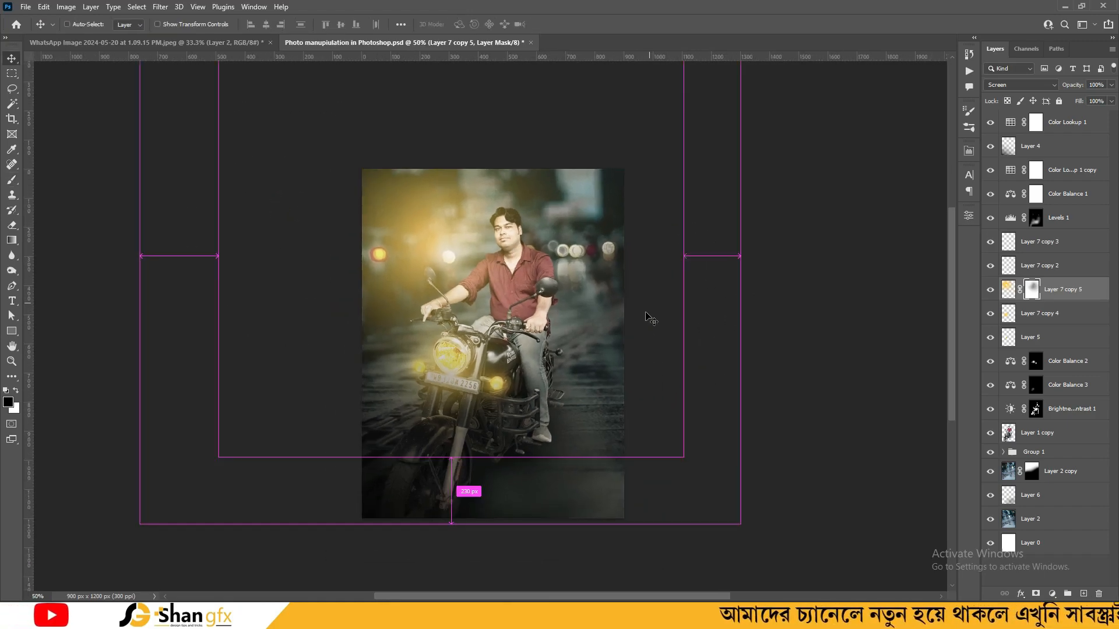
{"action": "key", "text": "ctrl+j"}
{"action": "key", "text": "ctrl+t"}
Flip the duplicated glow horizontally and move it to the upper right
{"action": "right_click", "coordinate": [473, 224]}
{"action": "left_click", "coordinate": [530, 453]}
{"action": "left_click_drag", "start_coordinate": [513, 287], "coordinate": [735, 220]}
{"action": "key", "text": "Return"}
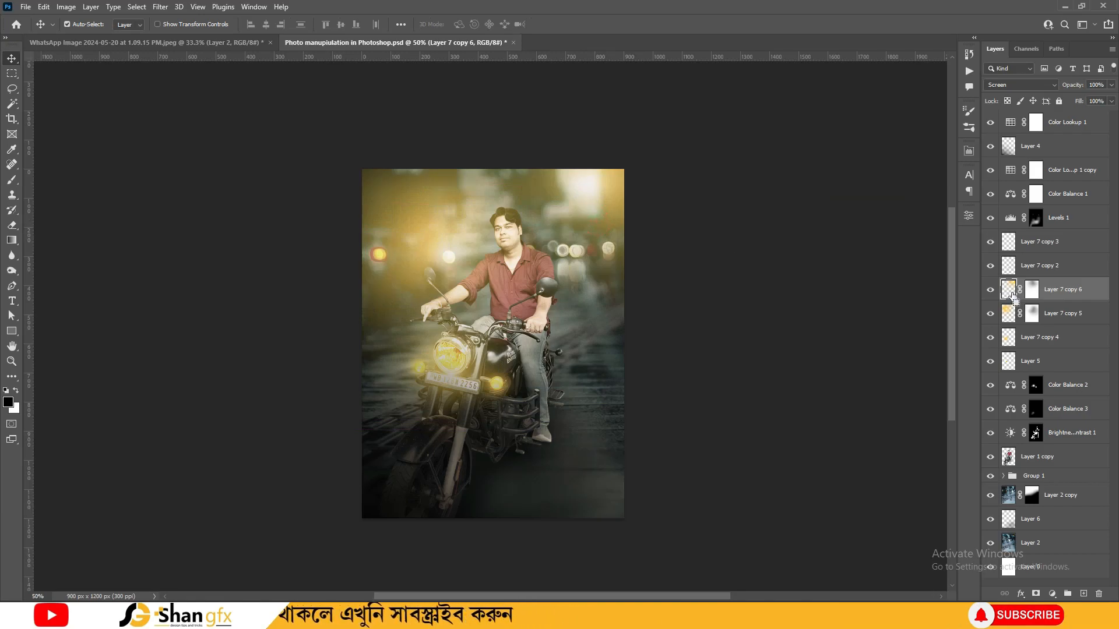
Shift the glow's hue by about +142 into teal with Hue/Saturation
{"action": "key", "text": "ctrl+u"}
{"action": "left_click_drag", "start_coordinate": [917, 201], "coordinate": [869, 202]}
{"action": "left_click", "coordinate": [953, 194]}
{"action": "left_click_drag", "start_coordinate": [954, 212], "coordinate": [979, 228]}
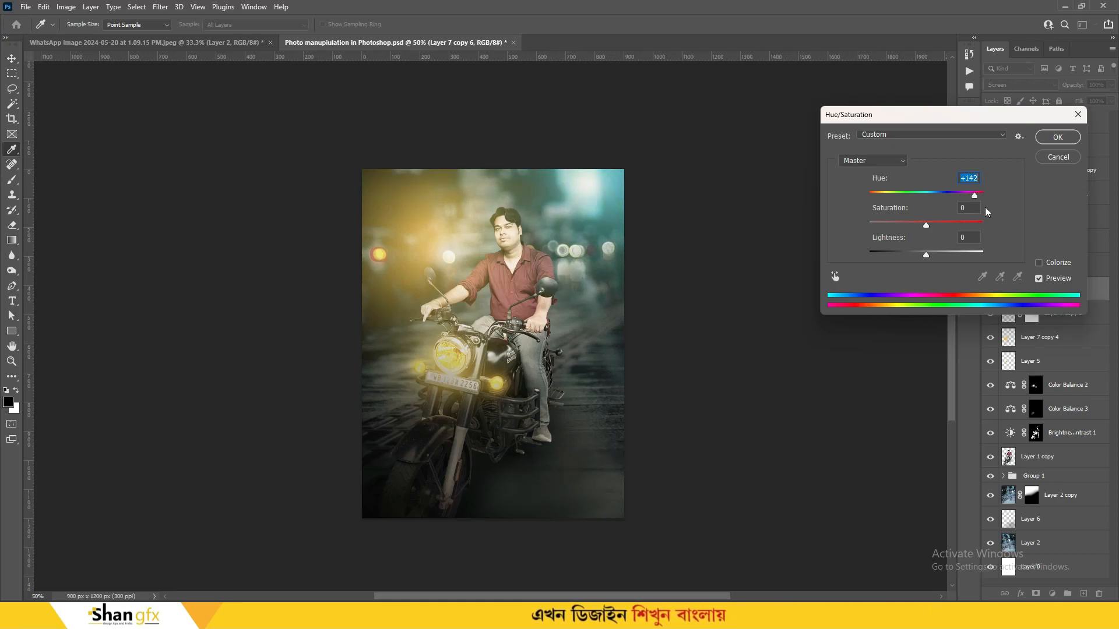
{"action": "left_click", "coordinate": [1058, 139]}
Toggle the teal glow to compare, then target its mask with the Brush tool
{"action": "left_click", "coordinate": [990, 290]}
{"action": "left_click", "coordinate": [990, 290]}
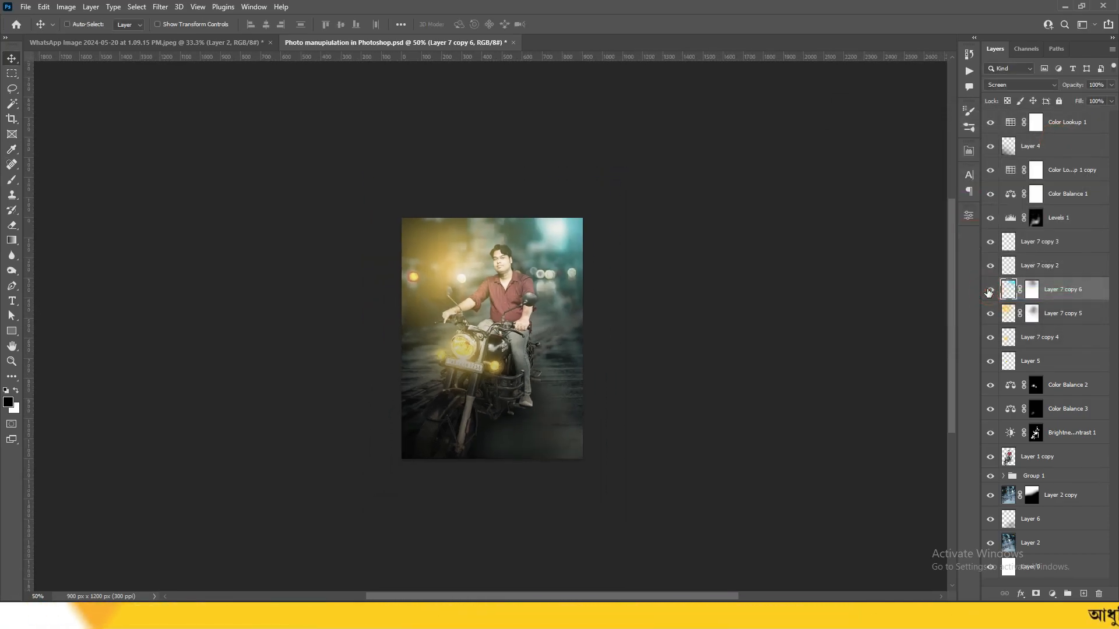
{"action": "left_click", "coordinate": [1031, 290]}
{"action": "key", "text": "b"}
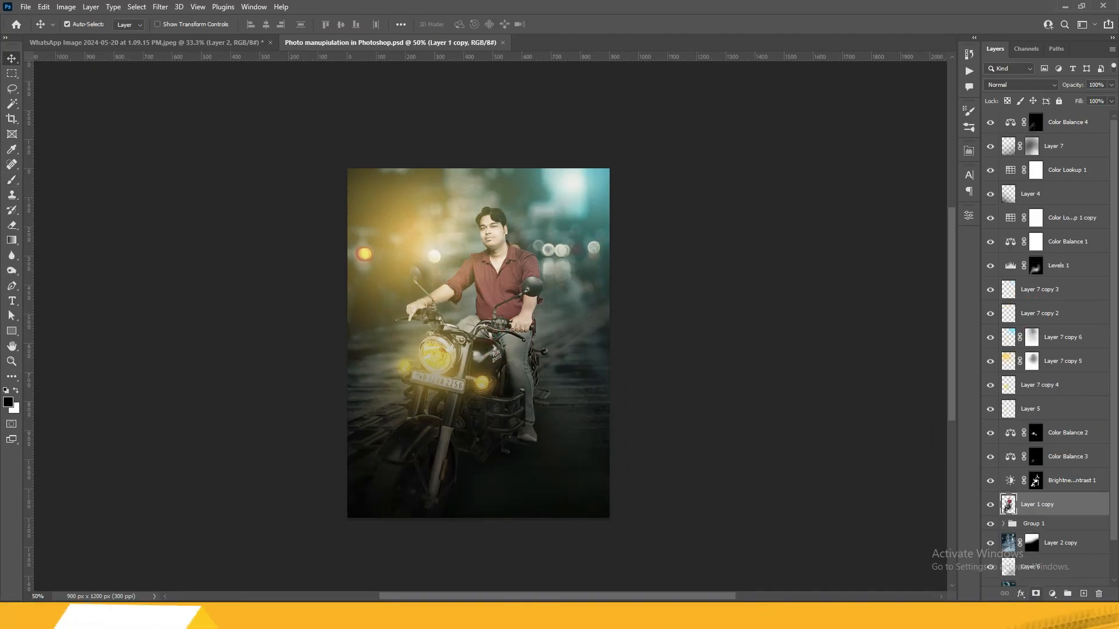
{"action": "left_click", "coordinate": [748, 329]}
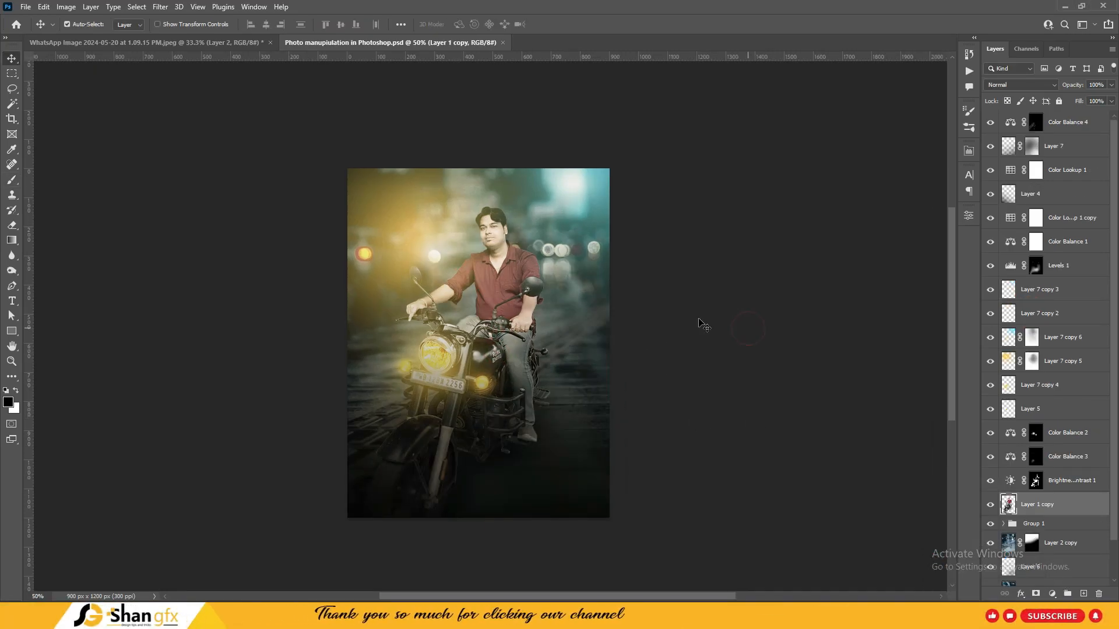
{"action": "left_click", "coordinate": [208, 139]}
{"action": "key", "text": "ctrl+plus"}
{"action": "left_click_drag", "start_coordinate": [683, 312], "coordinate": [689, 319]}
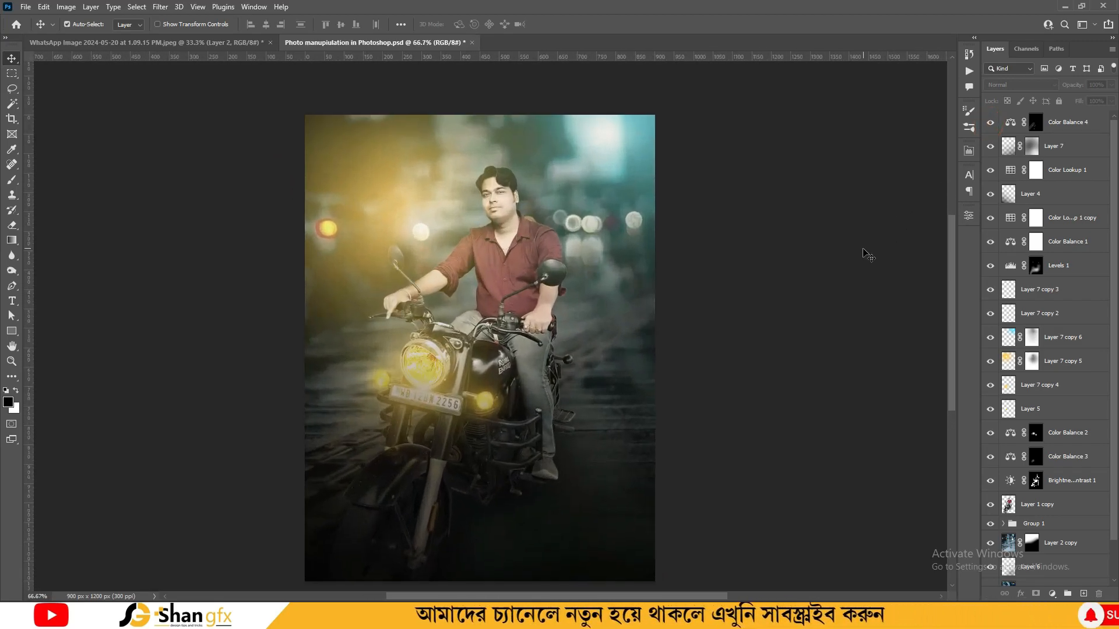
{"action": "mouse_move", "coordinate": [567, 292]}
{"action": "left_mouse_down"}
{"action": "mouse_move", "coordinate": [591, 268]}
{"action": "mouse_move", "coordinate": [602, 282]}
{"action": "left_mouse_up"}
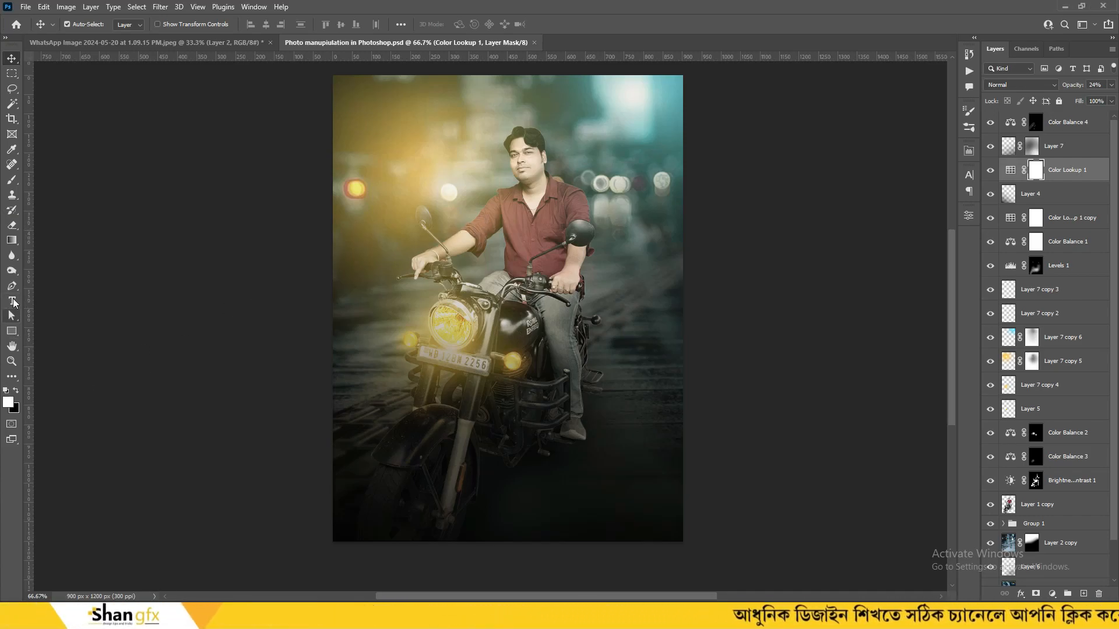
Place the Just Ride text below Group 1 and raise it toward the poster's top
{"action": "right_click", "coordinate": [12, 301]}
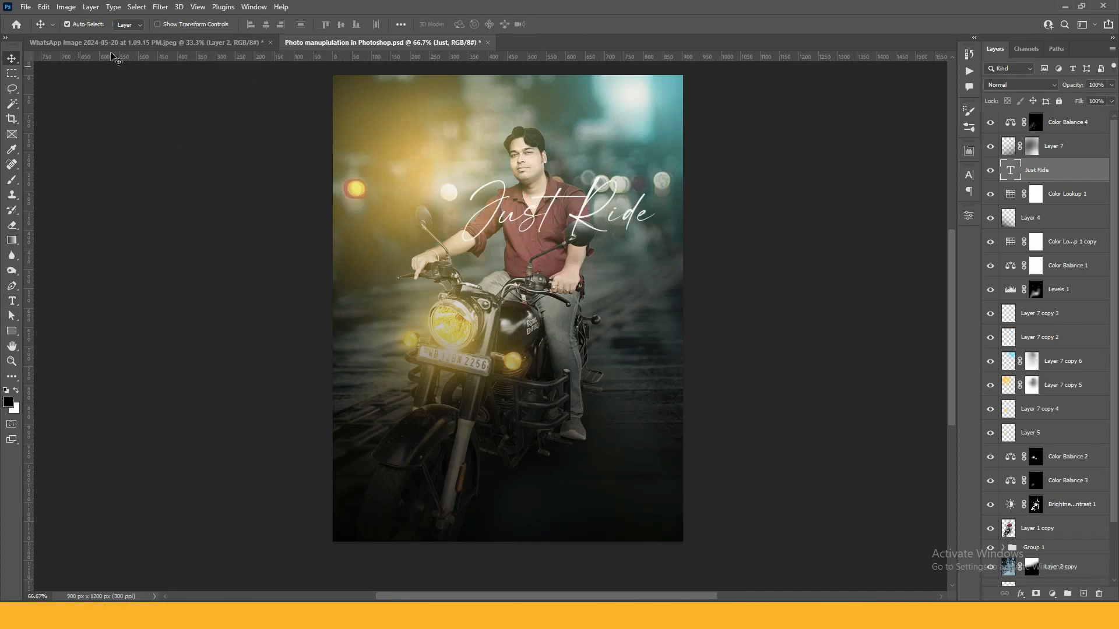
{"action": "key", "text": "Return"}
{"action": "key", "text": "ctrl+bracketleft"}
{"action": "key", "text": "ctrl+bracketleft"}
{"action": "key", "text": "ctrl+bracketleft"}
{"action": "key", "text": "ctrl+bracketleft"}
{"action": "key", "text": "ctrl+bracketleft"}
{"action": "key", "text": "ctrl+bracketleft"}
{"action": "key", "text": "ctrl+bracketleft"}
{"action": "key", "text": "ctrl+bracketleft"}
{"action": "key", "text": "ctrl+bracketleft"}
{"action": "key", "text": "ctrl+bracketleft"}
{"action": "key", "text": "ctrl+bracketleft"}
{"action": "key", "text": "ctrl+bracketleft"}
{"action": "key", "text": "ctrl+bracketleft"}
{"action": "key", "text": "ctrl+bracketleft"}
{"action": "key", "text": "ctrl+bracketleft"}
{"action": "key", "text": "ctrl+bracketleft"}
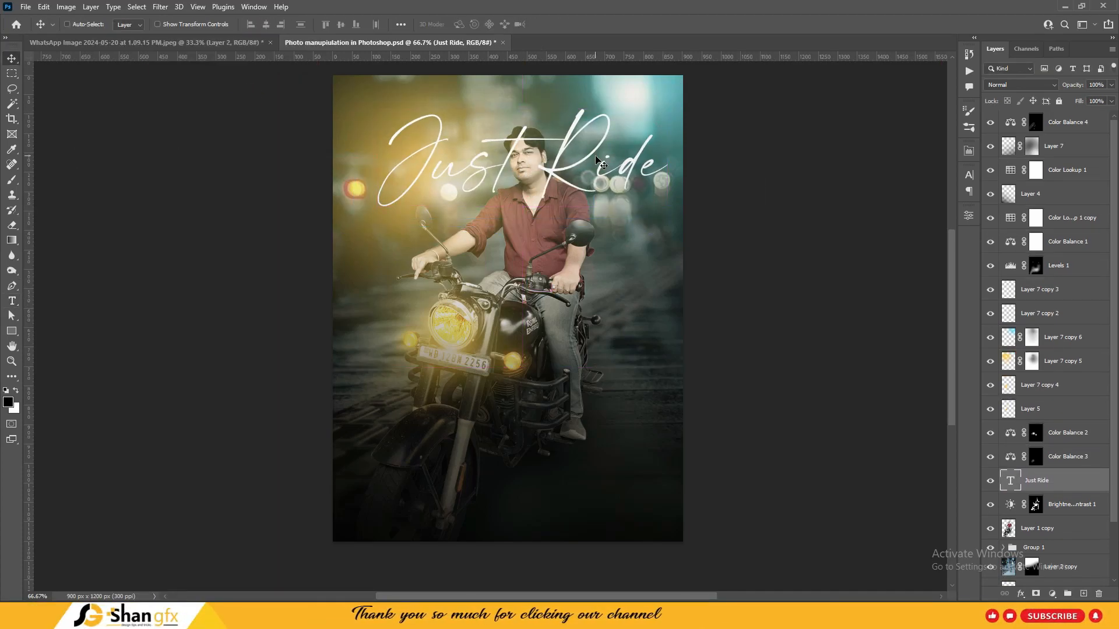
{"action": "key", "text": "ctrl+bracketright"}
{"action": "key", "text": "ctrl+bracketleft"}
{"action": "key", "text": "ctrl+bracketleft"}
{"action": "key", "text": "ctrl+t"}
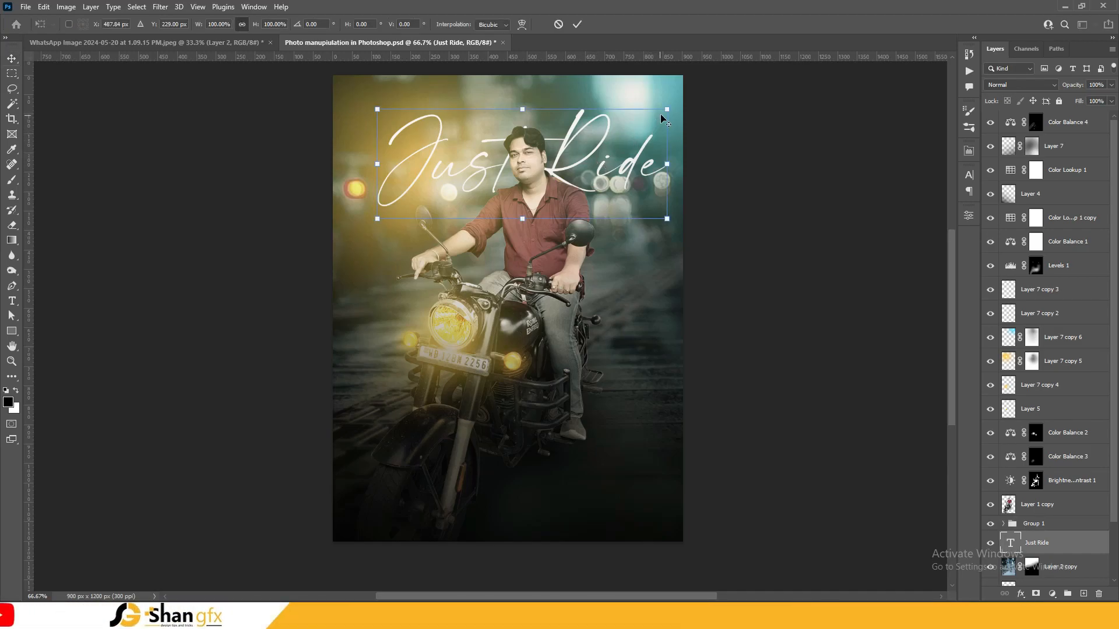
{"action": "left_click_drag", "start_coordinate": [604, 153], "coordinate": [606, 139]}
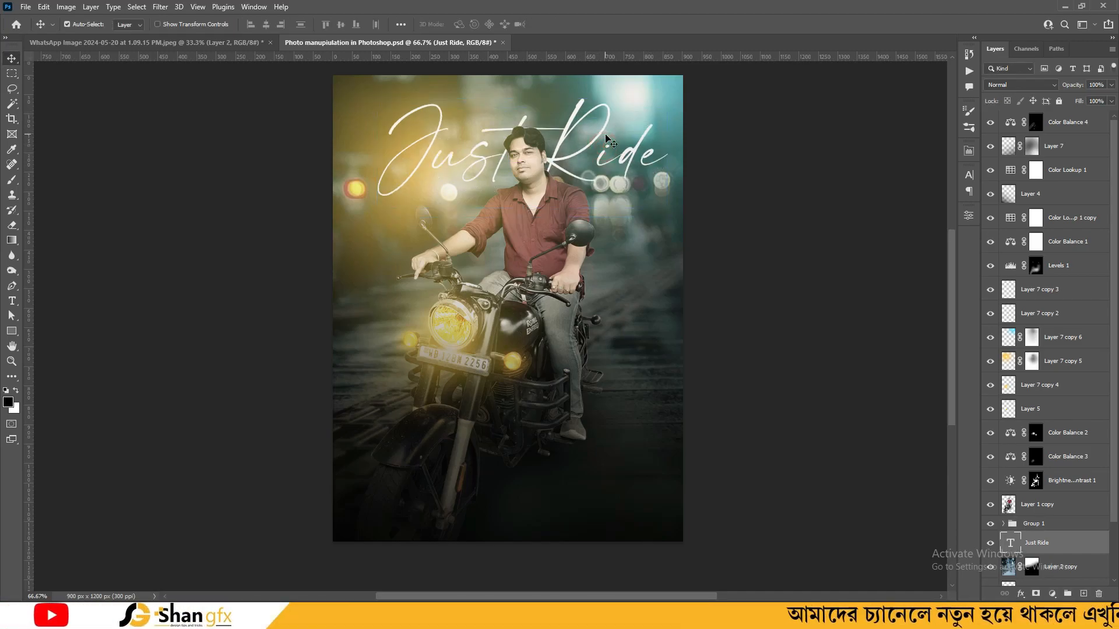
Commit the raised Just Ride position and check the whole poster
{"action": "key", "text": "Return"}
{"action": "key", "text": "ctrl+minus"}
{"action": "key", "text": "ctrl+plus"}
{"action": "key", "text": "ctrl+plus"}
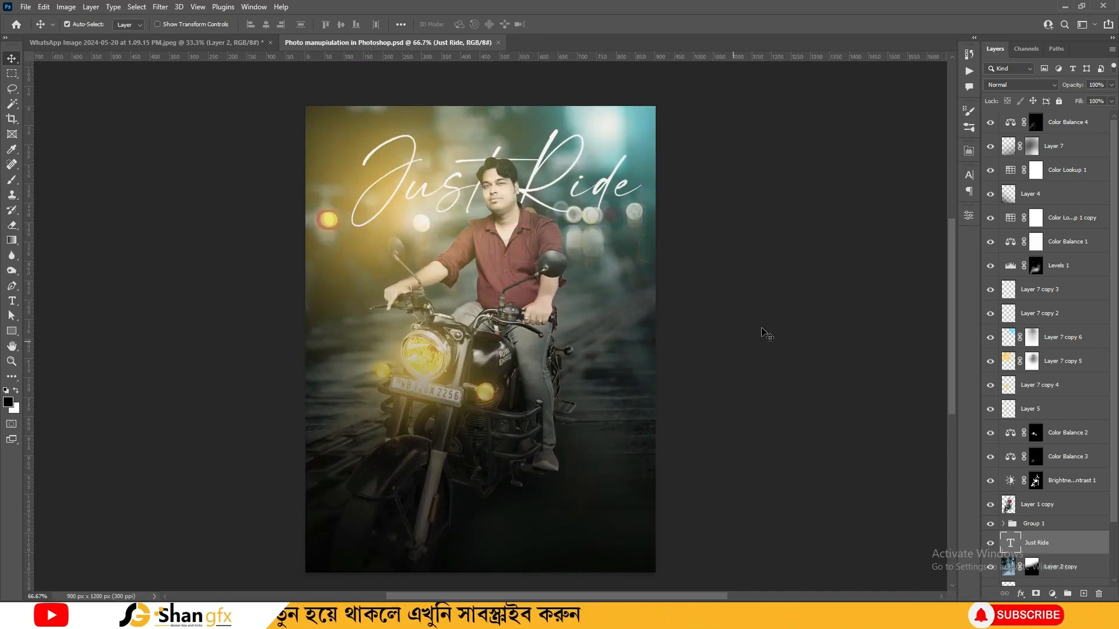
Preview blend modes such as Subtract on Just Ride, then keep it Normal
{"action": "left_click", "coordinate": [1009, 85]}
{"action": "key", "text": "Down"}
{"action": "key", "text": "Down"}
{"action": "key", "text": "Down"}
{"action": "key", "text": "Down"}
{"action": "key", "text": "Down"}
{"action": "key", "text": "Down"}
{"action": "key", "text": "Down"}
{"action": "key", "text": "Down"}
{"action": "key", "text": "Down"}
{"action": "key", "text": "Down"}
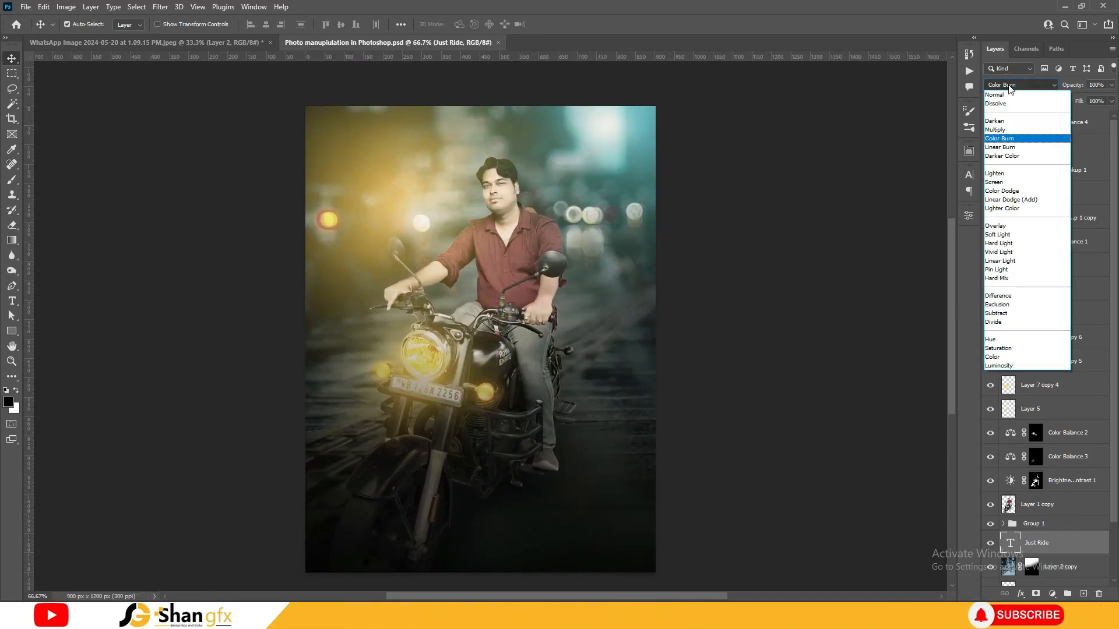
{"action": "key", "text": "Down"}
{"action": "key", "text": "Down"}
{"action": "key", "text": "Down"}
{"action": "key", "text": "Down"}
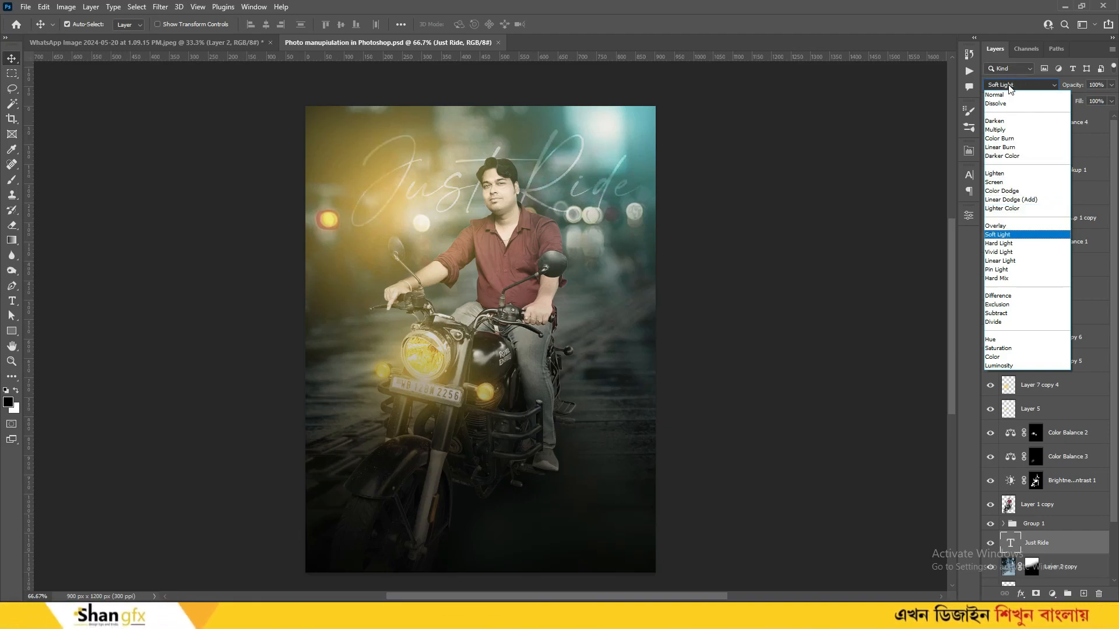
{"action": "key", "text": "Down"}
{"action": "key", "text": "Down"}
{"action": "key", "text": "Down"}
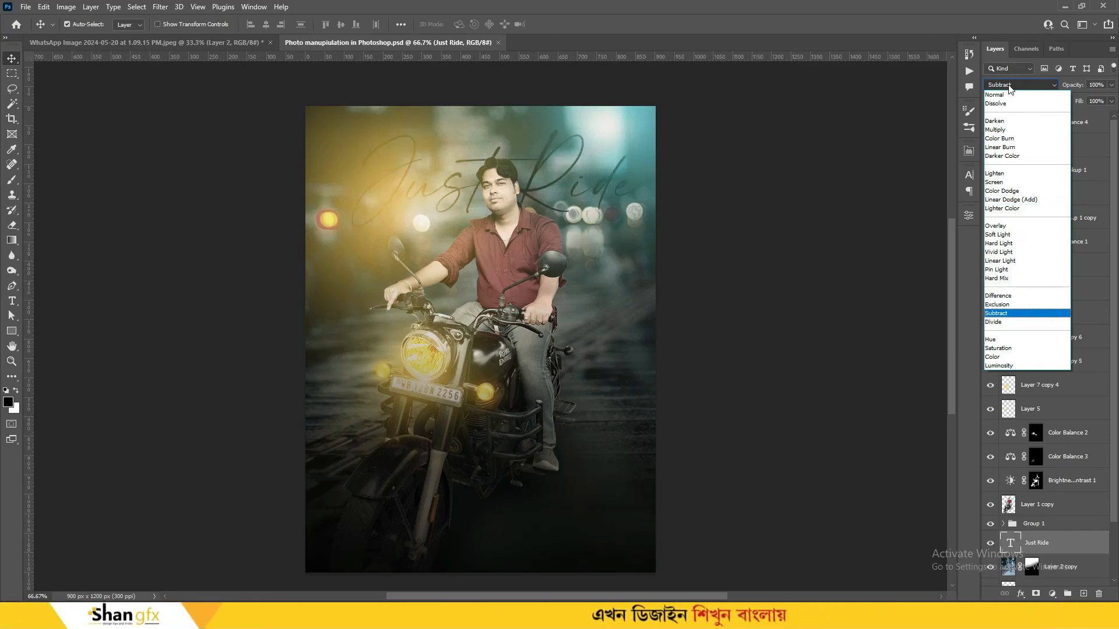
{"action": "key", "text": "Down"}
{"action": "key", "text": "Down"}
{"action": "key", "text": "Down"}
{"action": "key", "text": "Down"}
{"action": "key", "text": "Down"}
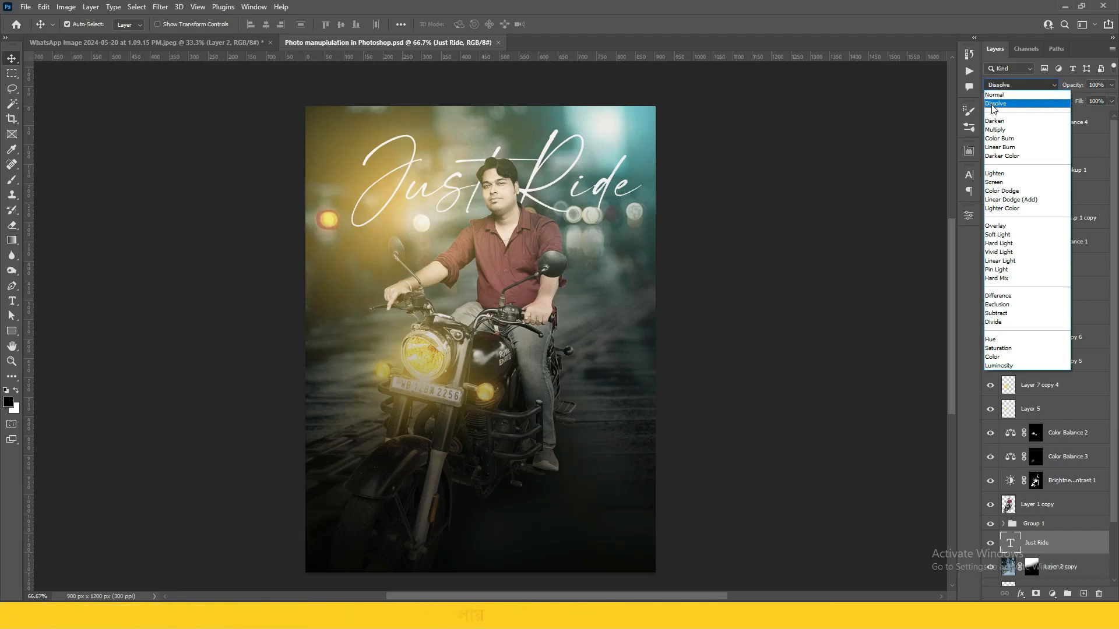
{"action": "left_click", "coordinate": [1000, 96]}
{"action": "left_click", "coordinate": [1021, 594]}
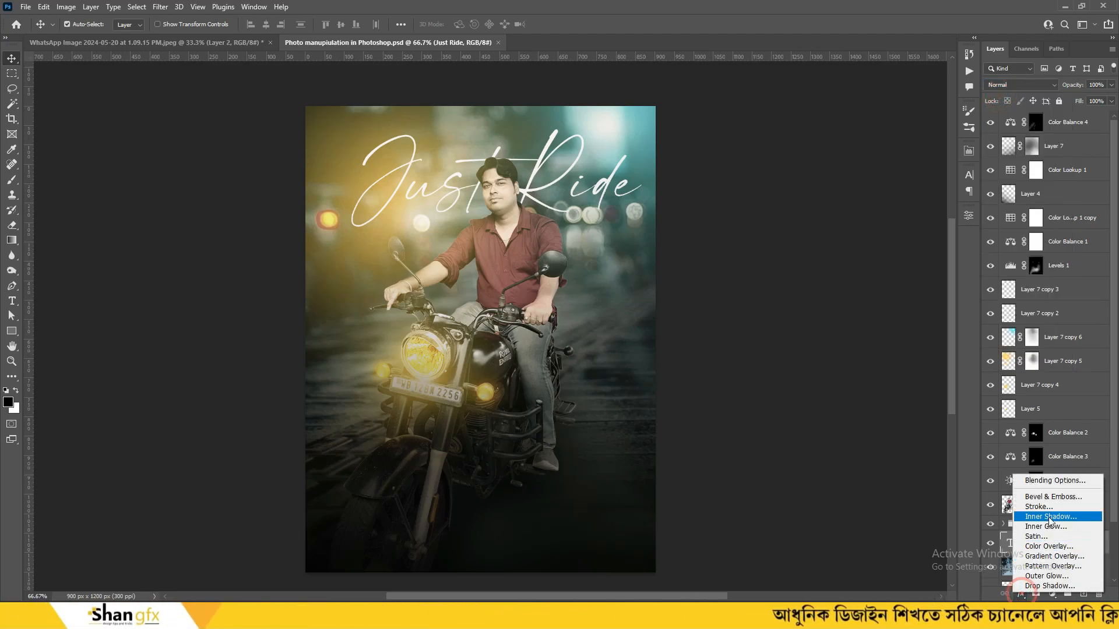
Add an Outer Glow to Just Ride in Vivid Light with a 32 px size
{"action": "left_click", "coordinate": [1047, 576]}
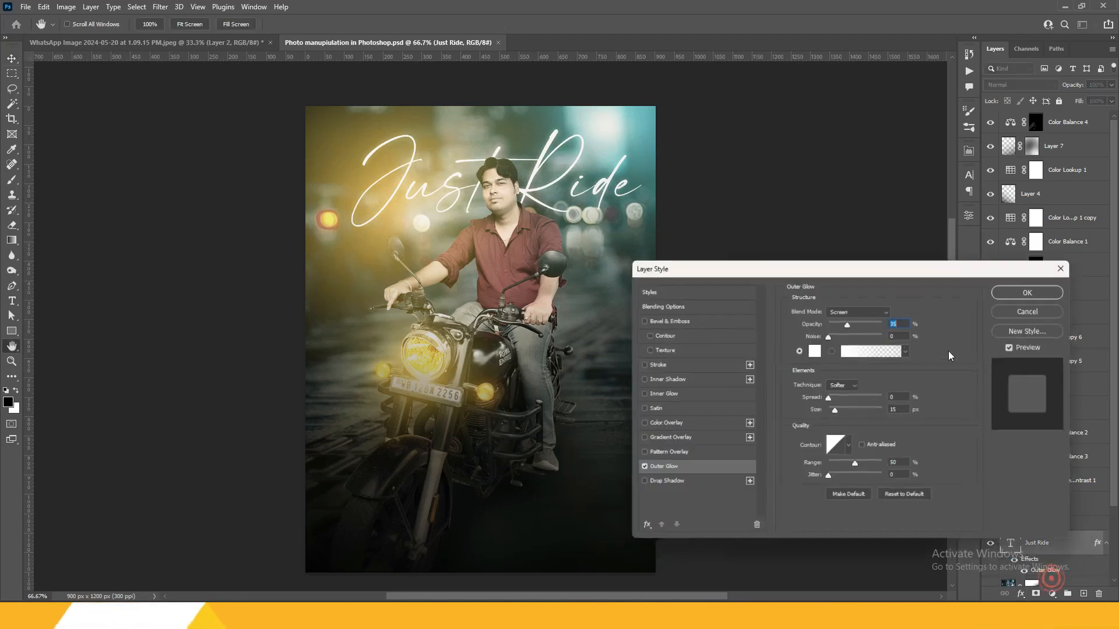
{"action": "left_click", "coordinate": [858, 308]}
{"action": "left_click", "coordinate": [861, 476]}
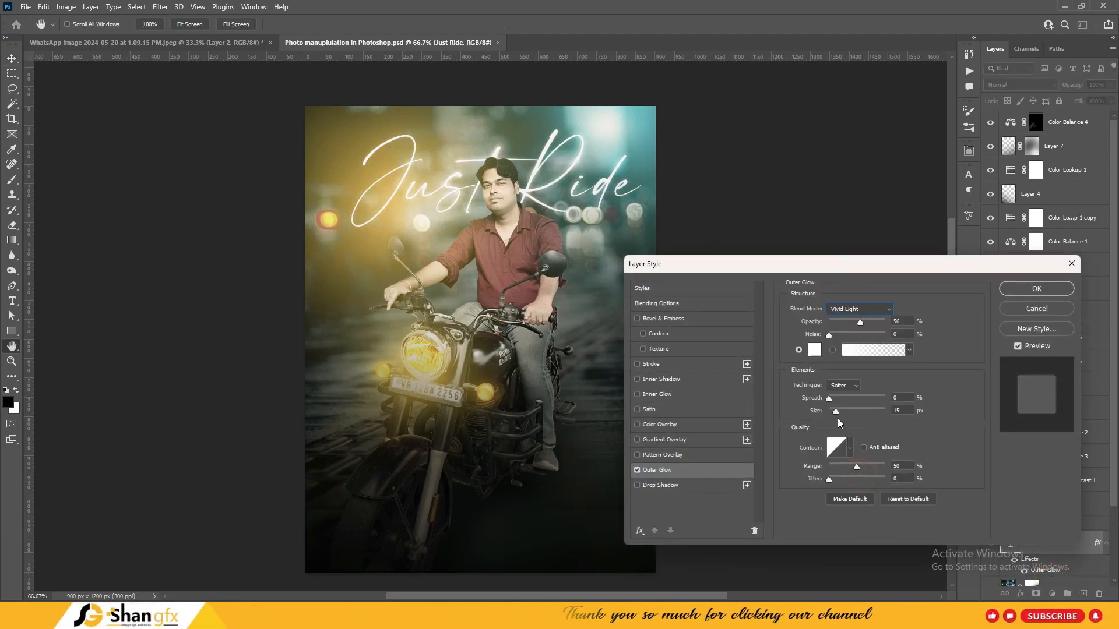
{"action": "mouse_move", "coordinate": [835, 411]}
{"action": "left_mouse_down"}
{"action": "mouse_move", "coordinate": [836, 399]}
{"action": "mouse_move", "coordinate": [839, 412]}
{"action": "left_mouse_up"}
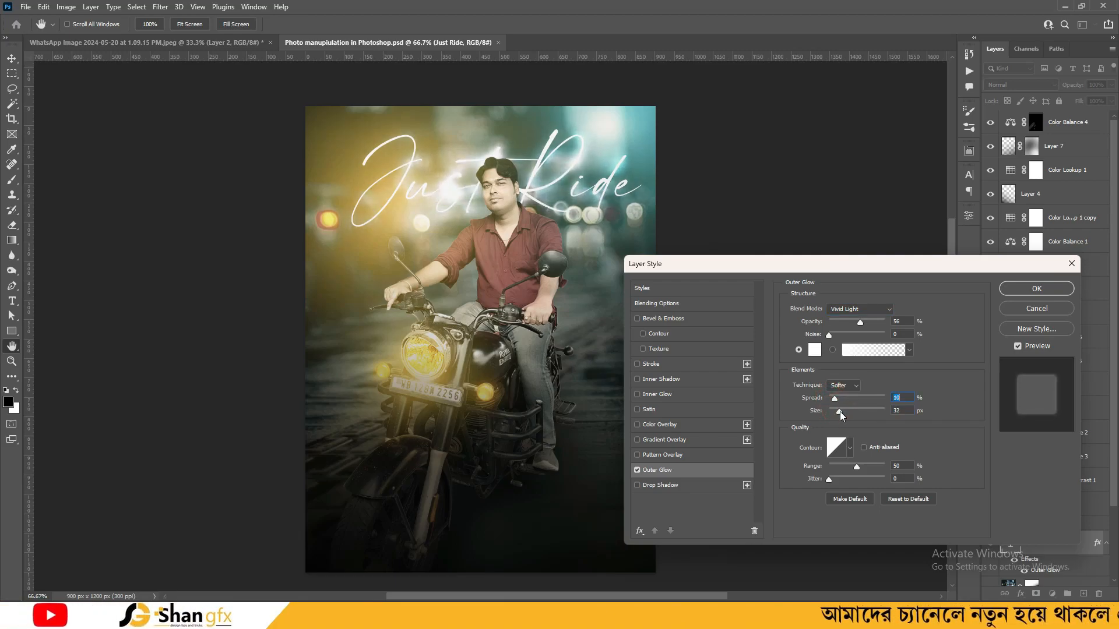
Pick a saturated cyan colour for the outer glow
{"action": "left_click", "coordinate": [815, 349]}
{"action": "left_click_drag", "start_coordinate": [745, 279], "coordinate": [746, 286]}
{"action": "left_click_drag", "start_coordinate": [648, 263], "coordinate": [756, 202]}
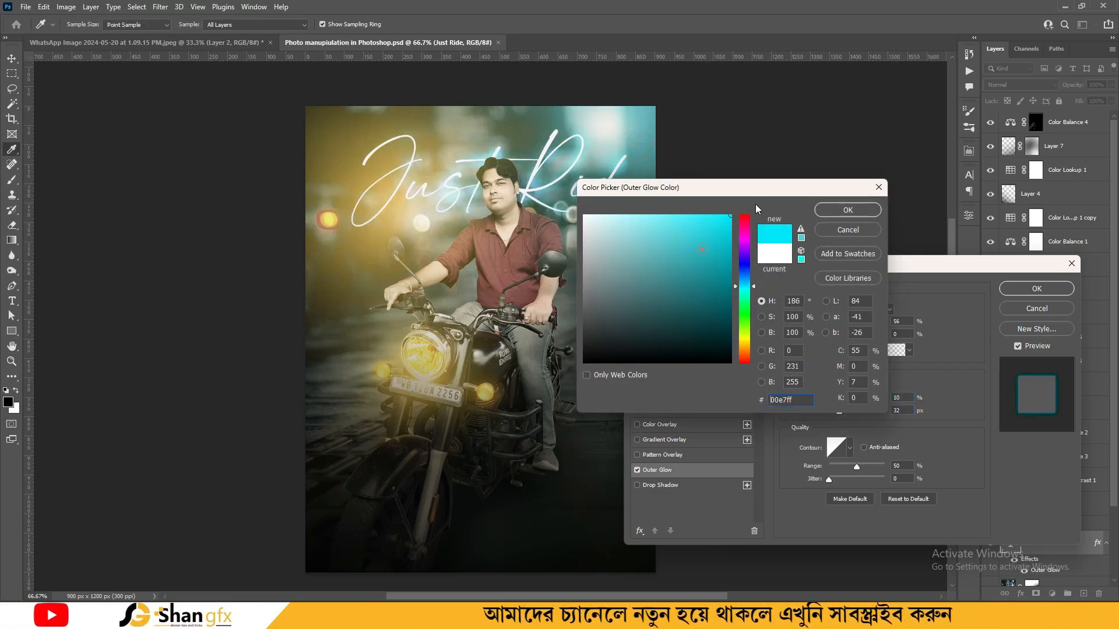
{"action": "left_click", "coordinate": [397, 220]}
{"action": "left_click", "coordinate": [413, 344]}
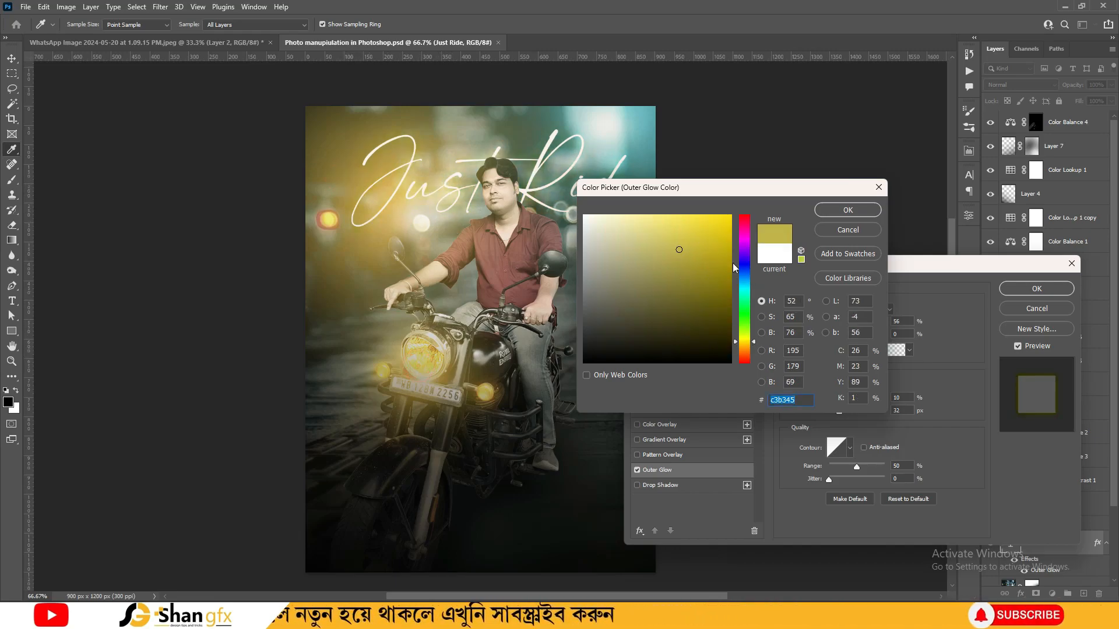
{"action": "left_click", "coordinate": [743, 284]}
{"action": "left_click", "coordinate": [848, 210]}
Accept the teal Outer Glow settings and review the whole poster
{"action": "left_click_drag", "start_coordinate": [932, 263], "coordinate": [930, 340]}
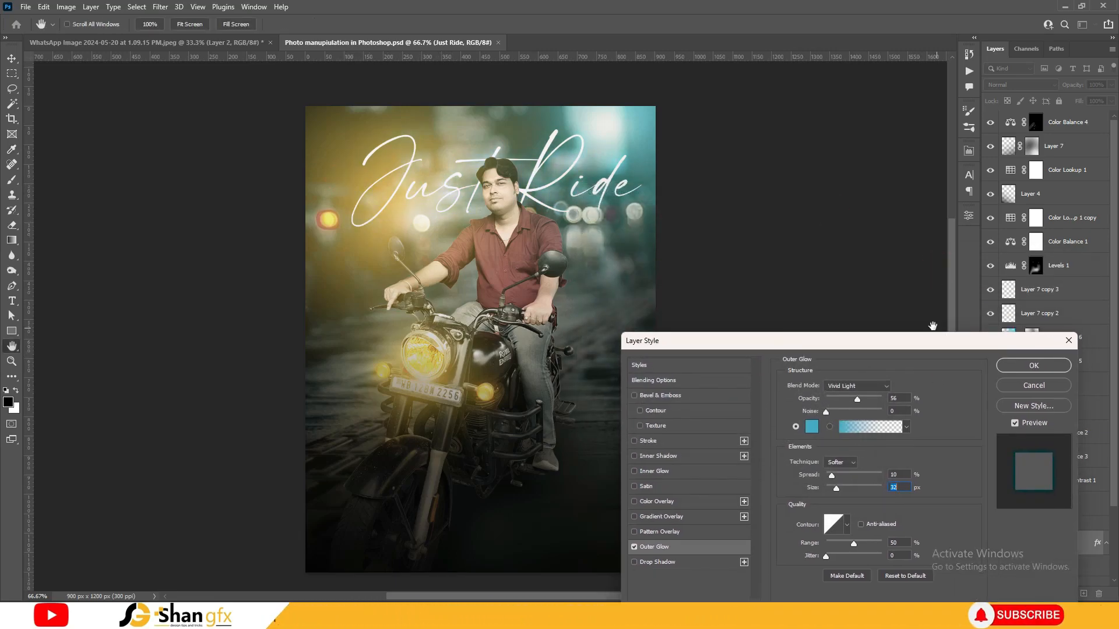
{"action": "left_click", "coordinate": [1031, 370]}
{"action": "key", "text": "v"}
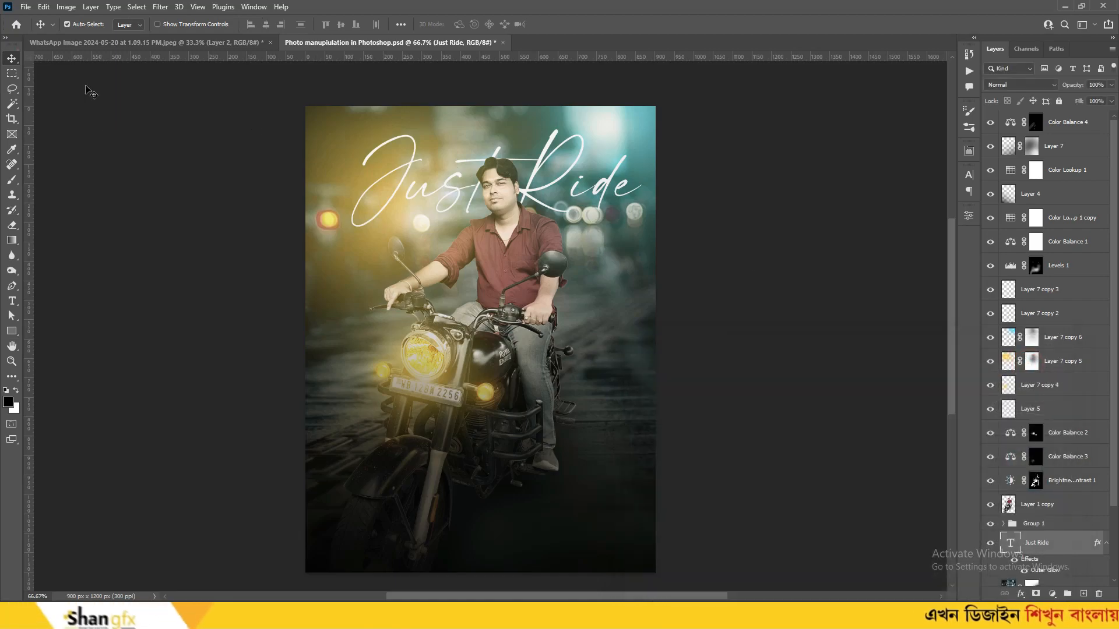
{"action": "key", "text": "ctrl+minus"}
{"action": "key", "text": "ctrl+minus"}
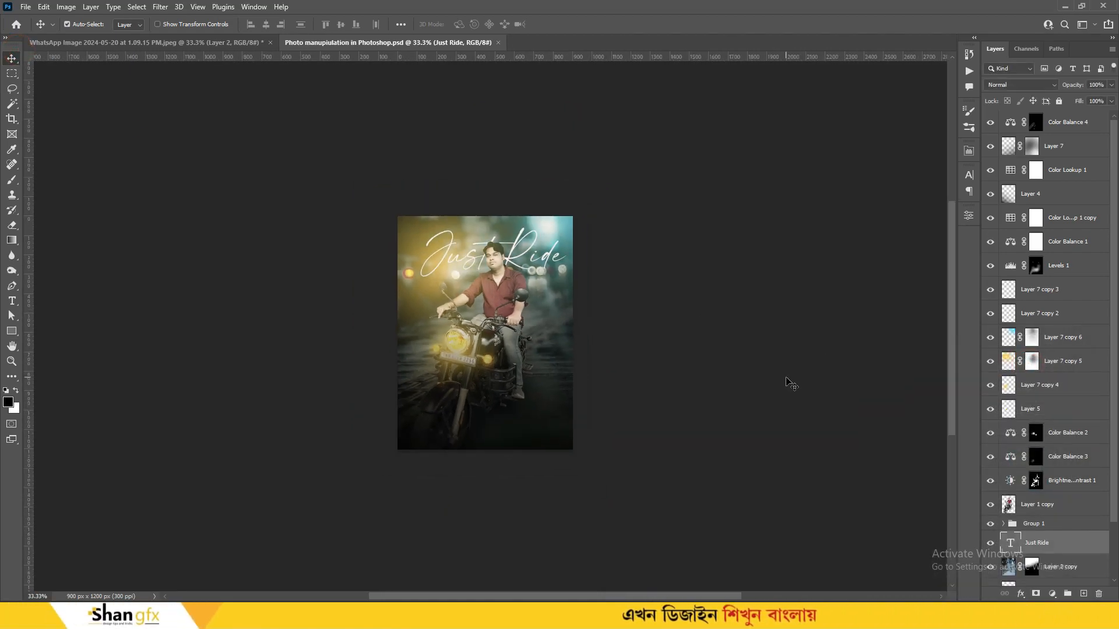
{"action": "key", "text": "ctrl+plus"}
{"action": "key", "text": "ctrl+plus"}
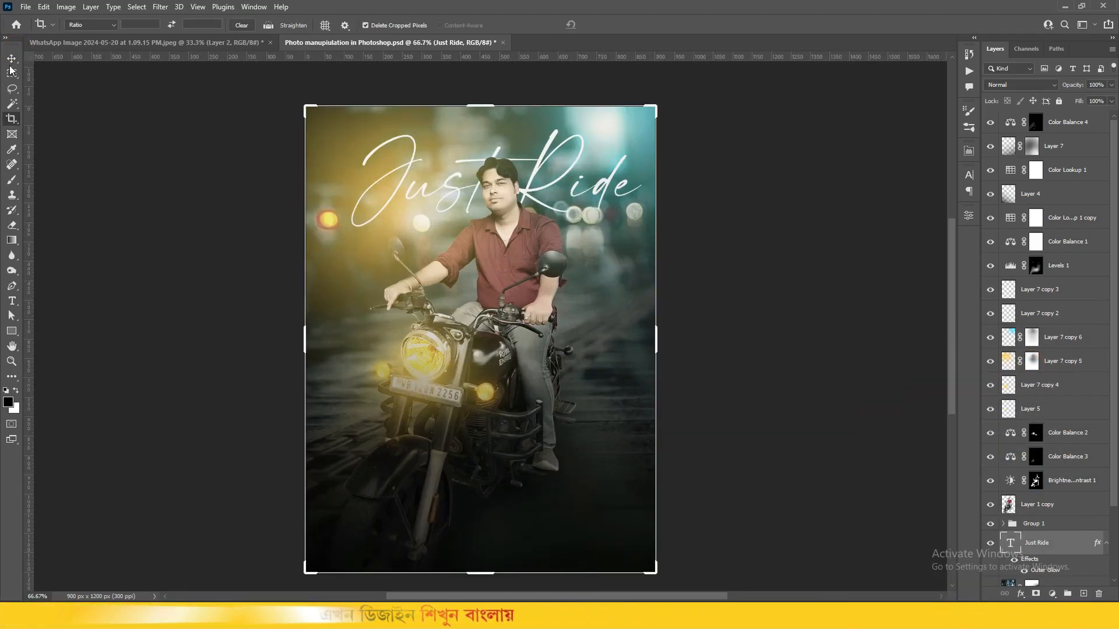
Save the document and review the poster at different zoom levels
{"action": "key", "text": "ctrl+s"}
{"action": "left_click_drag", "start_coordinate": [798, 318], "coordinate": [803, 302]}
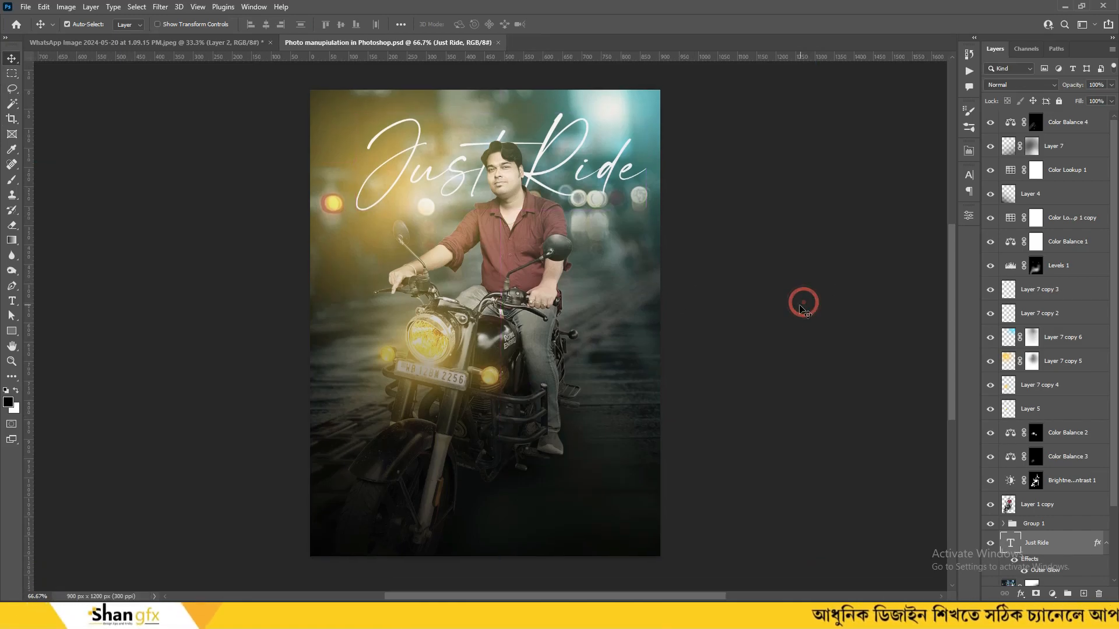
{"action": "key", "text": "ctrl+minus"}
{"action": "key", "text": "ctrl+minus"}
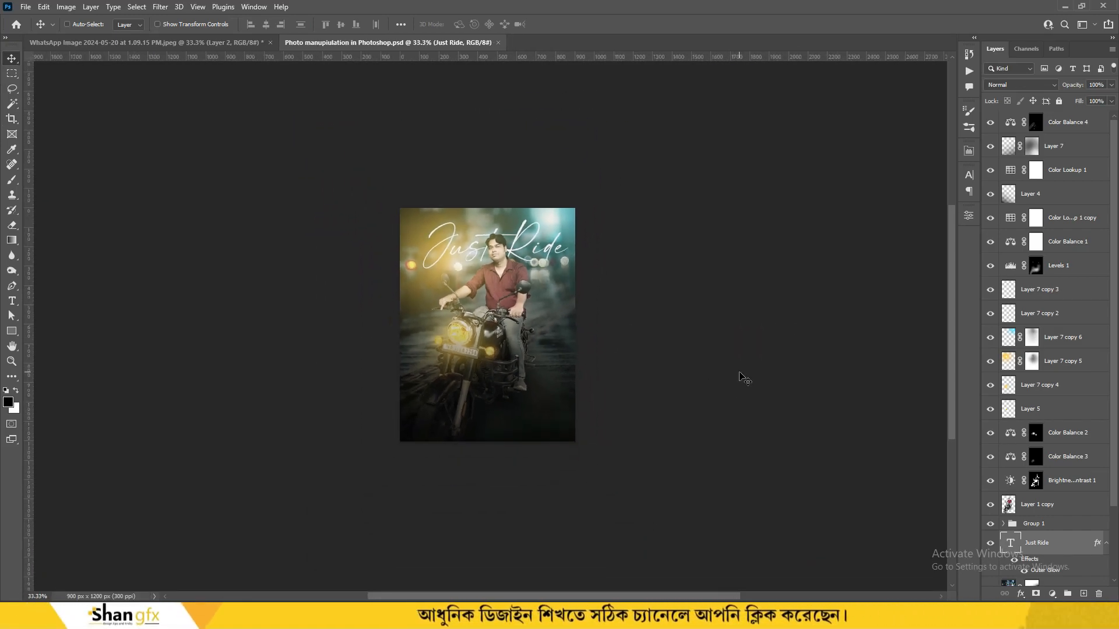
{"action": "key", "text": "ctrl+plus"}
{"action": "key", "text": "ctrl+plus"}
{"action": "key", "text": "ctrl+minus"}
Set the tagline to all capitals and increase the spacing between its two lines
{"action": "left_click", "coordinate": [987, 616]}
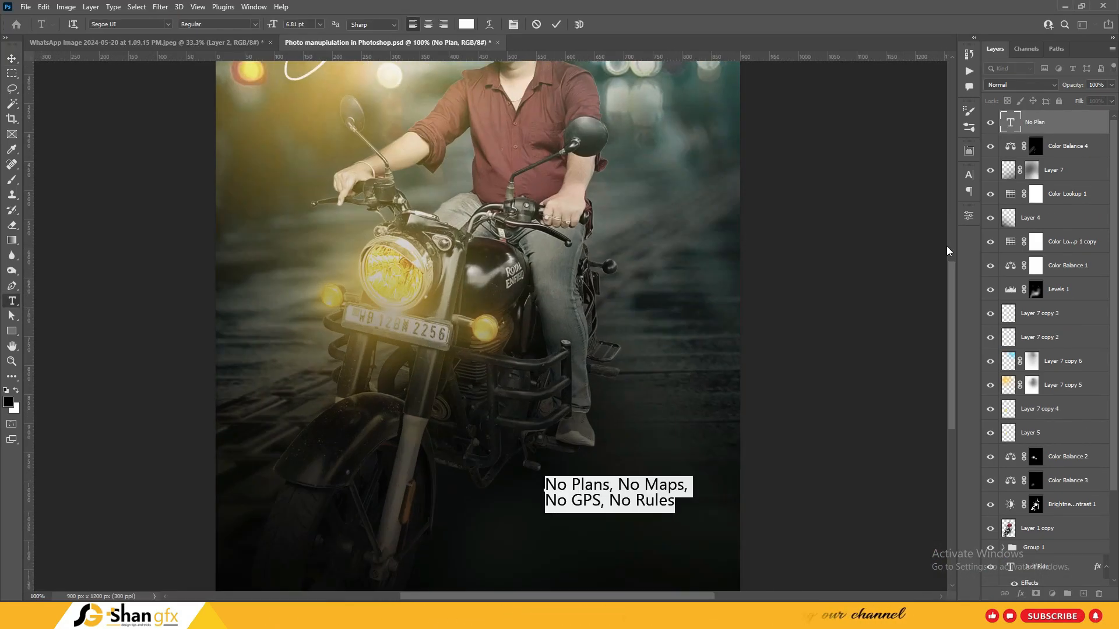
{"action": "left_click", "coordinate": [968, 176]}
{"action": "left_click", "coordinate": [872, 255]}
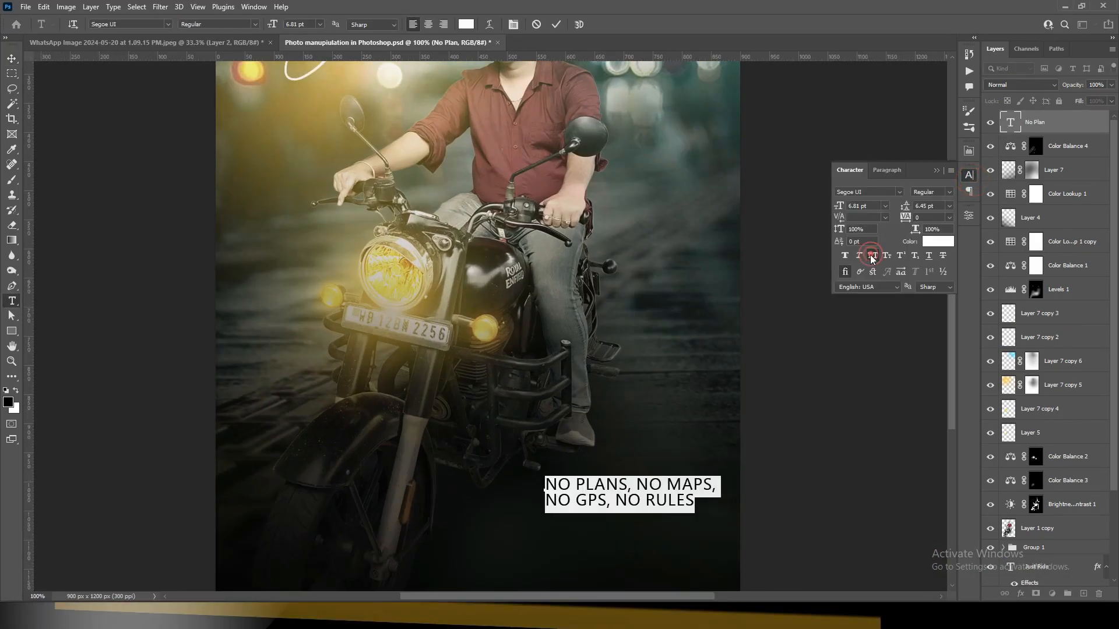
{"action": "left_click", "coordinate": [969, 174]}
{"action": "left_click", "coordinate": [640, 499]}
{"action": "key", "text": "ctrl+a"}
{"action": "left_click", "coordinate": [610, 500]}
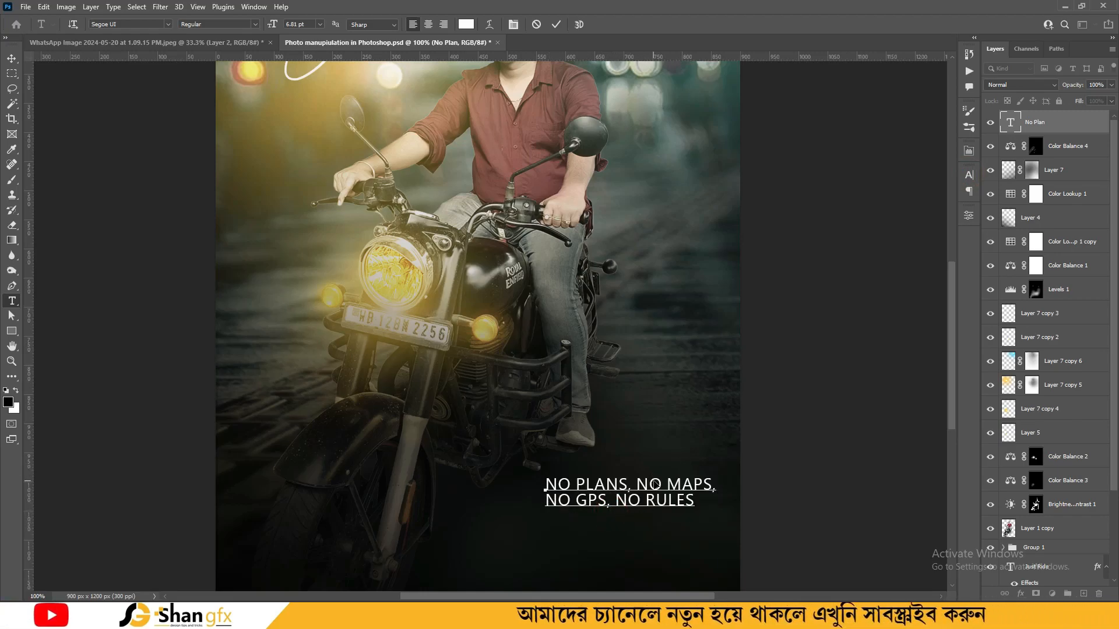
{"action": "key", "text": "ctrl+a"}
{"action": "key", "text": "alt+Down"}
{"action": "left_click", "coordinate": [12, 59]}
{"action": "left_click", "coordinate": [12, 301]}
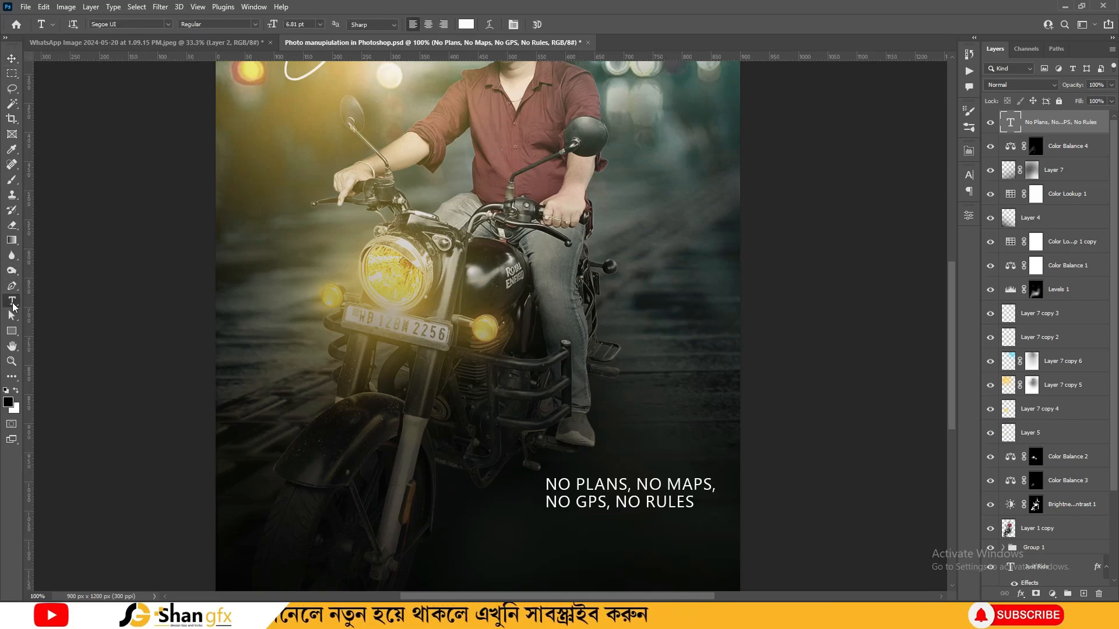
Make the words PLANS and MAPS bold in the tagline
{"action": "key", "text": "ctrl+plus"}
{"action": "left_click_drag", "start_coordinate": [528, 466], "coordinate": [352, 190]}
{"action": "left_click_drag", "start_coordinate": [487, 366], "coordinate": [576, 373]}
{"action": "left_click", "coordinate": [236, 25]}
{"action": "left_click", "coordinate": [227, 112]}
{"action": "left_click_drag", "start_coordinate": [674, 370], "coordinate": [768, 372]}
{"action": "left_click", "coordinate": [235, 25]}
{"action": "left_click", "coordinate": [227, 111]}
Make the words GPS and RULES bold in the tagline
{"action": "left_click_drag", "start_coordinate": [483, 402], "coordinate": [547, 403]}
{"action": "left_click", "coordinate": [235, 26]}
{"action": "left_click", "coordinate": [227, 110]}
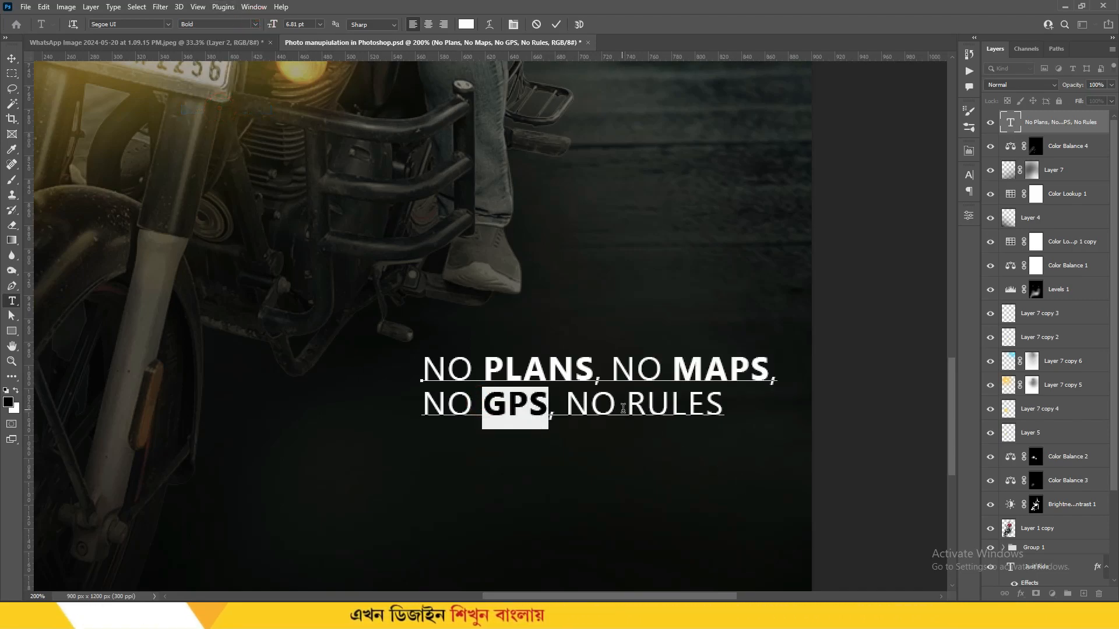
{"action": "left_click_drag", "start_coordinate": [626, 403], "coordinate": [726, 404]}
{"action": "left_click", "coordinate": [235, 25]}
{"action": "left_click", "coordinate": [212, 109]}
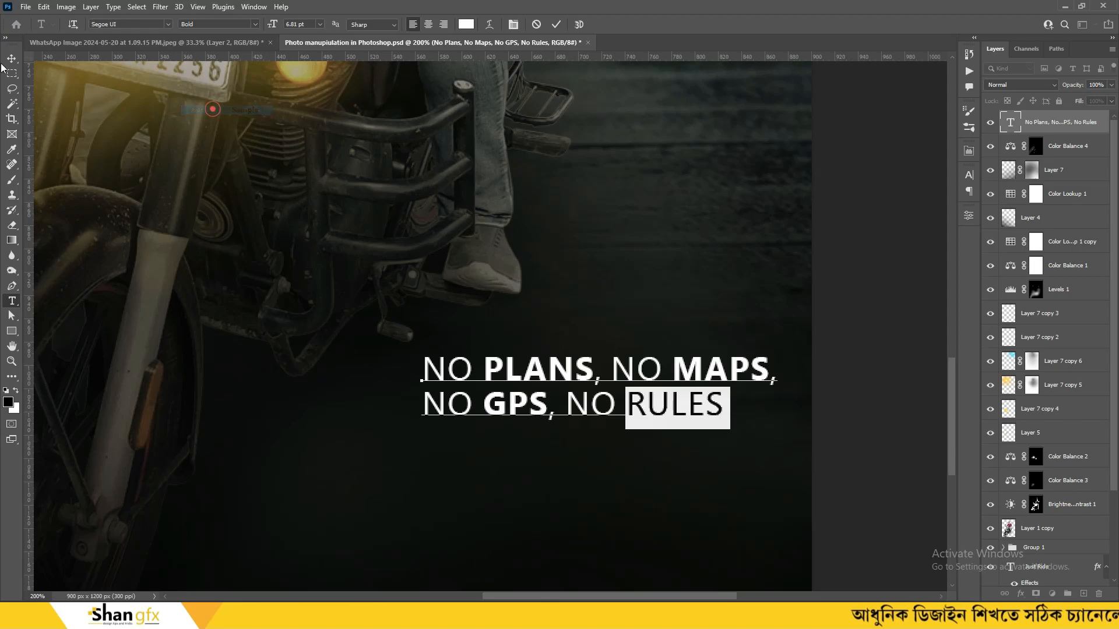
Move the tagline to the poster's top and remove its Color Overlay
{"action": "left_click", "coordinate": [12, 58]}
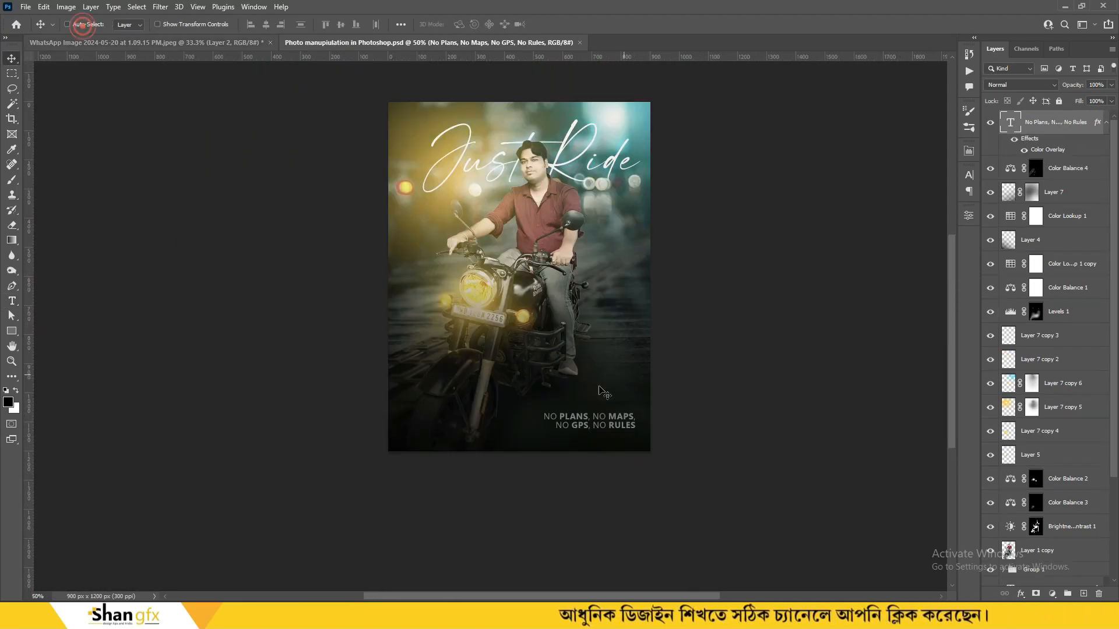
{"action": "left_click_drag", "start_coordinate": [600, 402], "coordinate": [529, 95]}
{"action": "key", "text": "ctrl+plus"}
{"action": "key", "text": "ctrl+plus"}
{"action": "scroll", "coordinate": [579, 175], "scroll_direction": "up", "scroll_amount": 9}
{"action": "left_click", "coordinate": [625, 347]}
{"action": "right_click", "coordinate": [1050, 131]}
{"action": "left_click", "coordinate": [928, 483]}
{"action": "left_click_drag", "start_coordinate": [617, 464], "coordinate": [510, 352]}
Scale the tagline down to about 74%
{"action": "key", "text": "ctrl+t"}
{"action": "key", "text": "ctrl+minus"}
{"action": "key", "text": "ctrl+minus"}
{"action": "key", "text": "ctrl+plus"}
{"action": "key", "text": "ctrl+plus"}
{"action": "left_click_drag", "start_coordinate": [542, 476], "coordinate": [538, 371]}
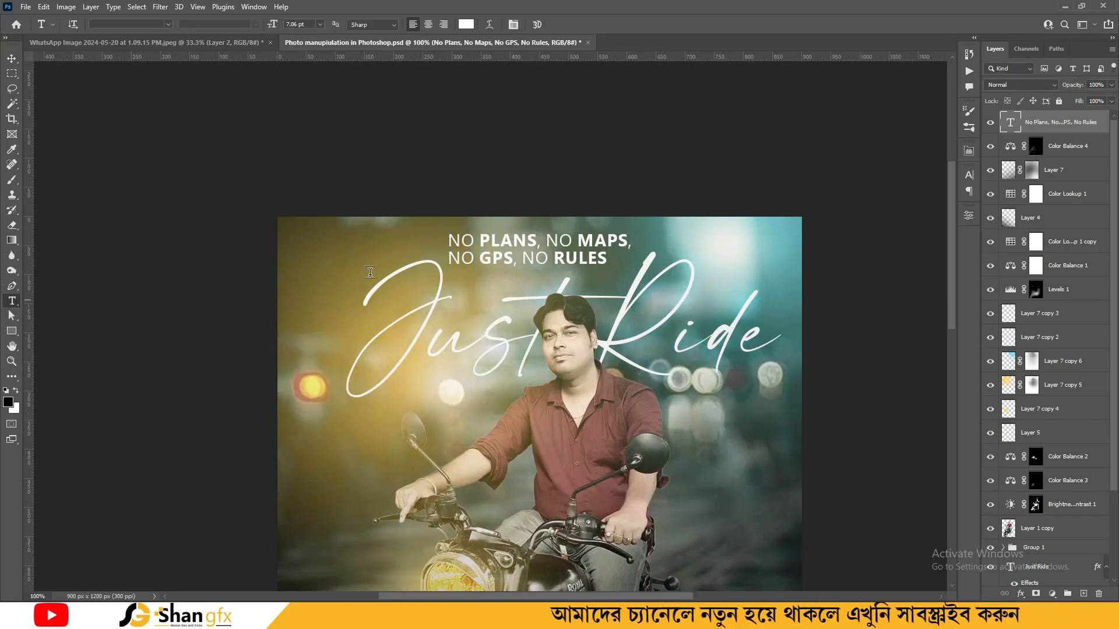
{"action": "left_click", "coordinate": [428, 24]}
{"action": "key", "text": "ctrl+z"}
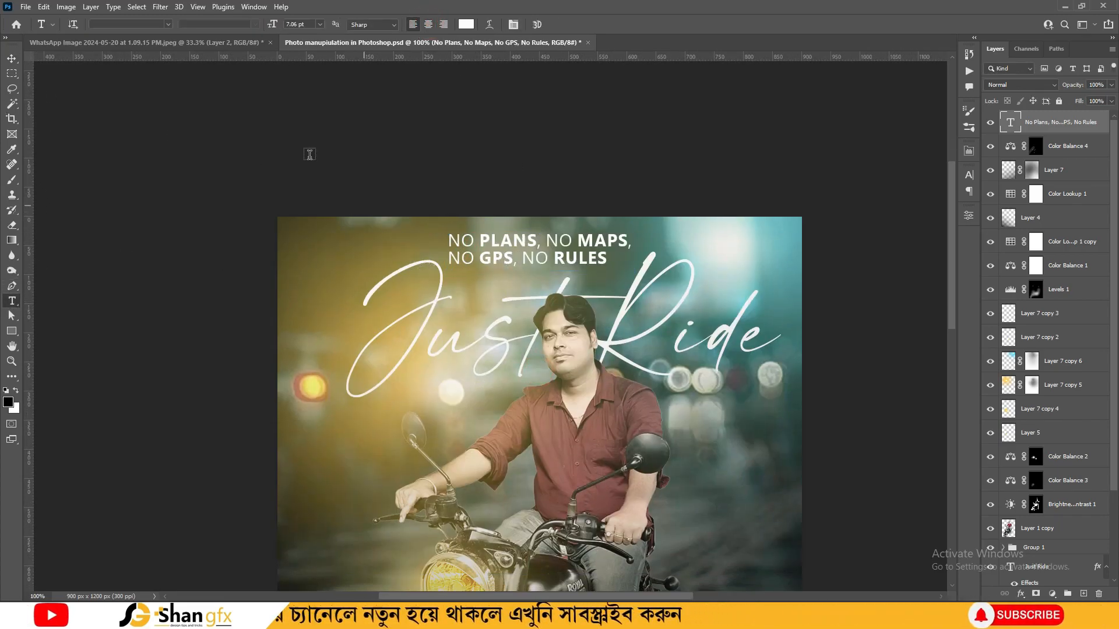
{"action": "key", "text": "ctrl+t"}
{"action": "left_click_drag", "start_coordinate": [631, 233], "coordinate": [581, 234]}
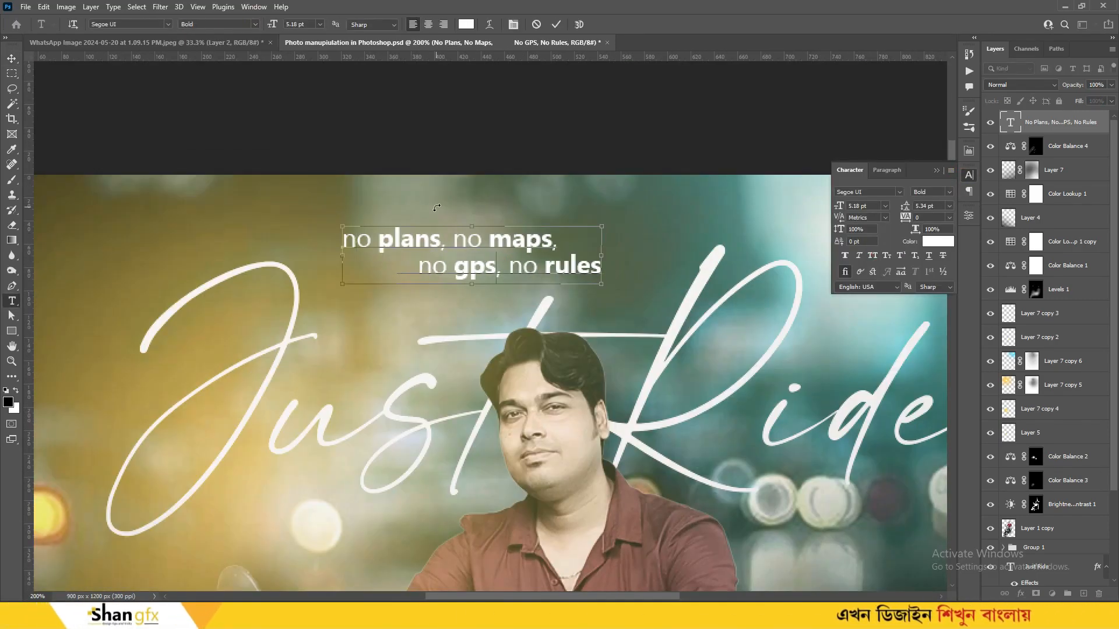
Change the tagline text to lowercase
{"action": "key", "text": "ctrl+minus"}
{"action": "left_click", "coordinate": [441, 291]}
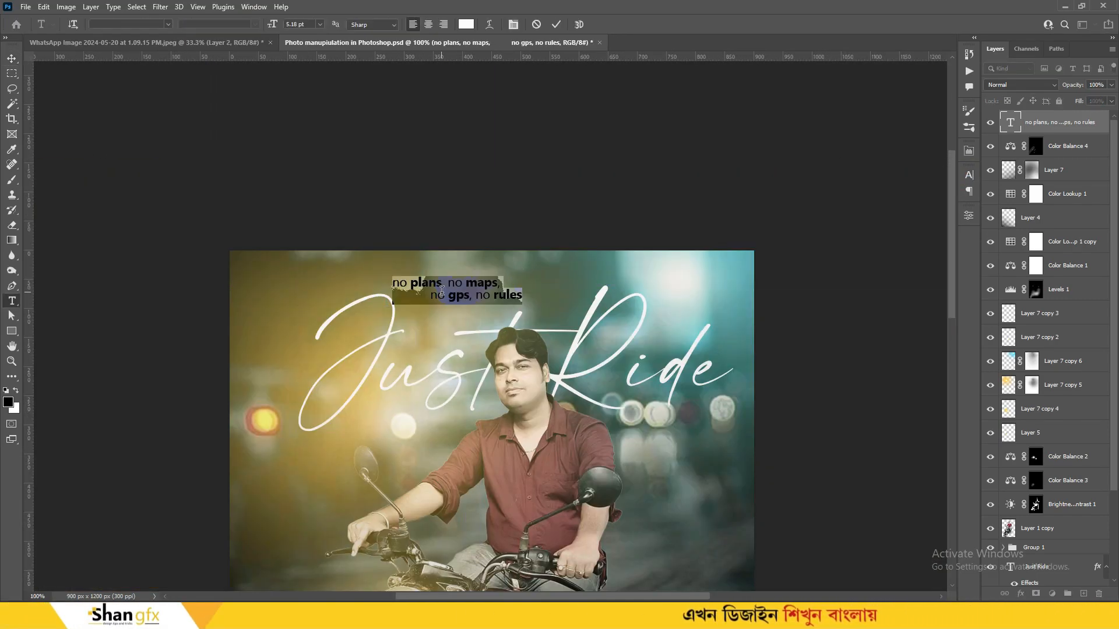
{"action": "left_click", "coordinate": [12, 58]}
{"action": "key", "text": "ctrl+minus"}
{"action": "key", "text": "ctrl+t"}
{"action": "key", "text": "Return"}
{"action": "key", "text": "ctrl+plus"}
Centre the tagline above Just Ride and stamp all visible layers into a merged layer
{"action": "left_click", "coordinate": [969, 175]}
{"action": "left_click", "coordinate": [968, 175]}
{"action": "key", "text": "ctrl+minus"}
{"action": "left_click_drag", "start_coordinate": [525, 228], "coordinate": [510, 227]}
{"action": "key", "text": "ctrl+minus"}
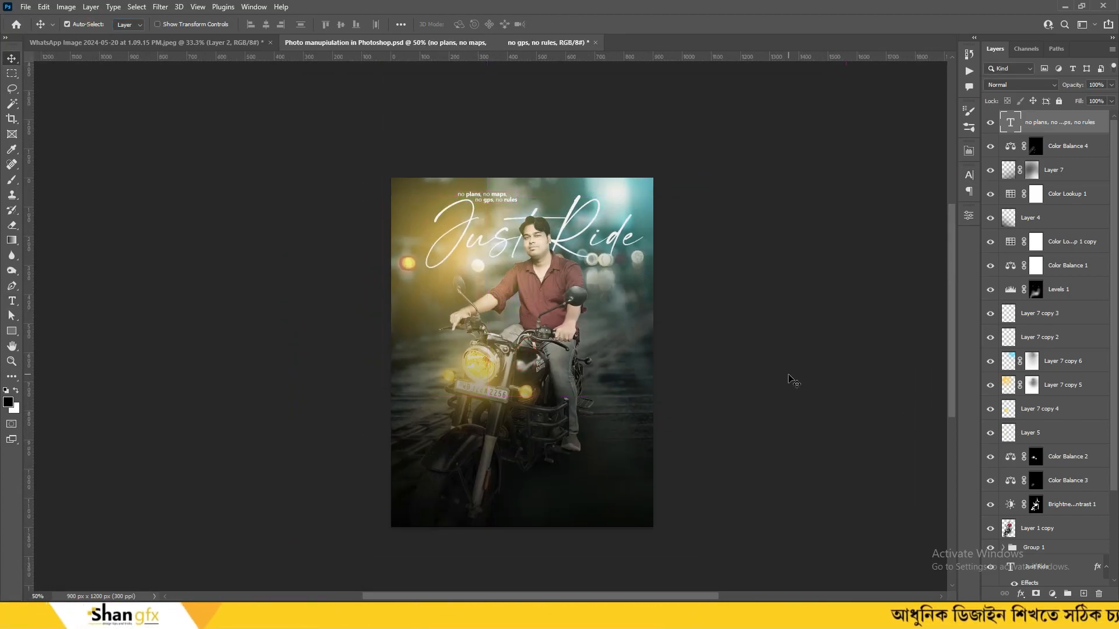
{"action": "key", "text": "ctrl+shift+alt+e"}
{"action": "key", "text": "ctrl+plus"}
Duplicate the merged layer and apply the Reduce Noise filter
{"action": "key", "text": "ctrl+j"}
{"action": "left_click", "coordinate": [159, 6]}
{"action": "mouse_move", "coordinate": [210, 178]}
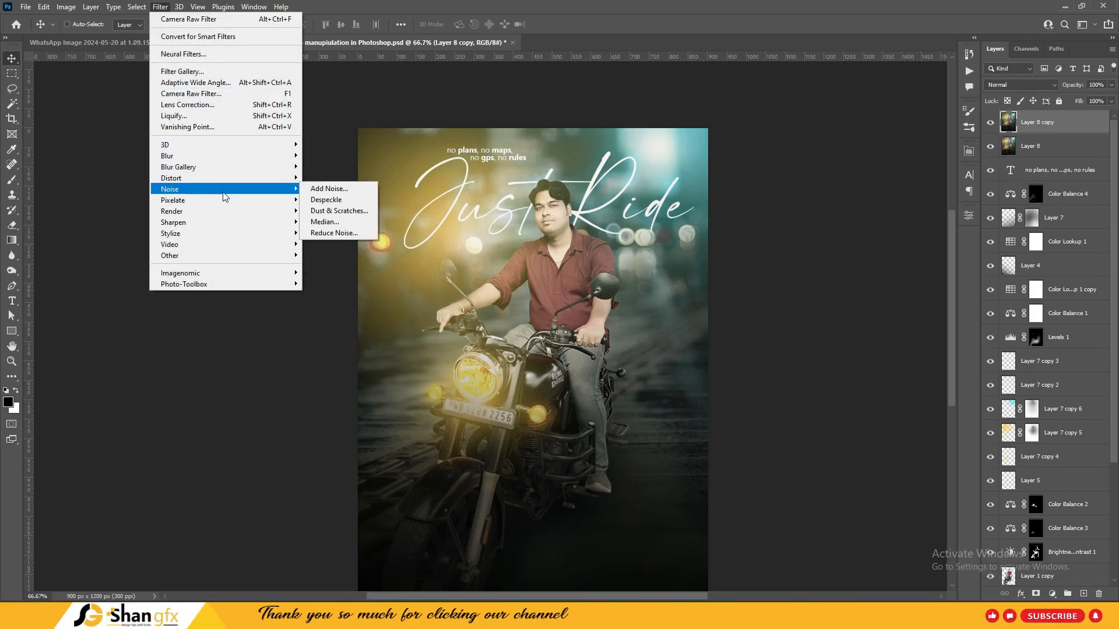
{"action": "left_click", "coordinate": [361, 236]}
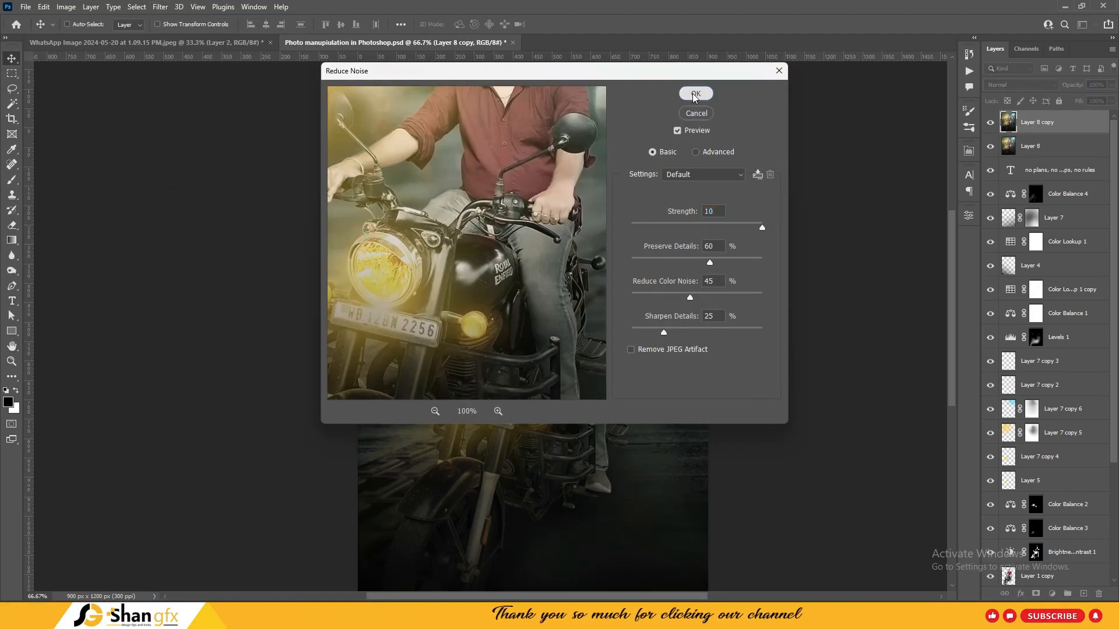
{"action": "left_click", "coordinate": [695, 94]}
Run repeated Reduce Noise passes, rotating the canvas 90° clockwise between them
{"action": "left_click", "coordinate": [66, 6]}
{"action": "mouse_move", "coordinate": [93, 113]}
{"action": "left_click", "coordinate": [220, 126]}
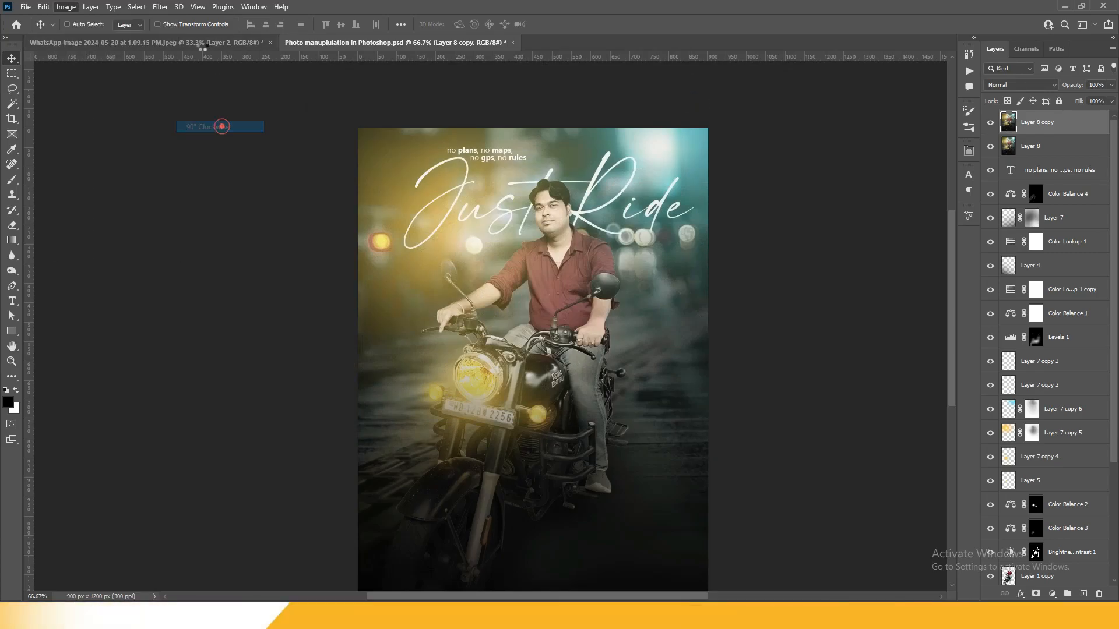
{"action": "left_click", "coordinate": [160, 7]}
{"action": "left_click", "coordinate": [353, 233]}
{"action": "left_click", "coordinate": [695, 94]}
{"action": "left_click", "coordinate": [66, 7]}
{"action": "left_click", "coordinate": [220, 126]}
{"action": "left_click", "coordinate": [160, 7]}
{"action": "left_click", "coordinate": [351, 233]}
{"action": "left_click", "coordinate": [695, 94]}
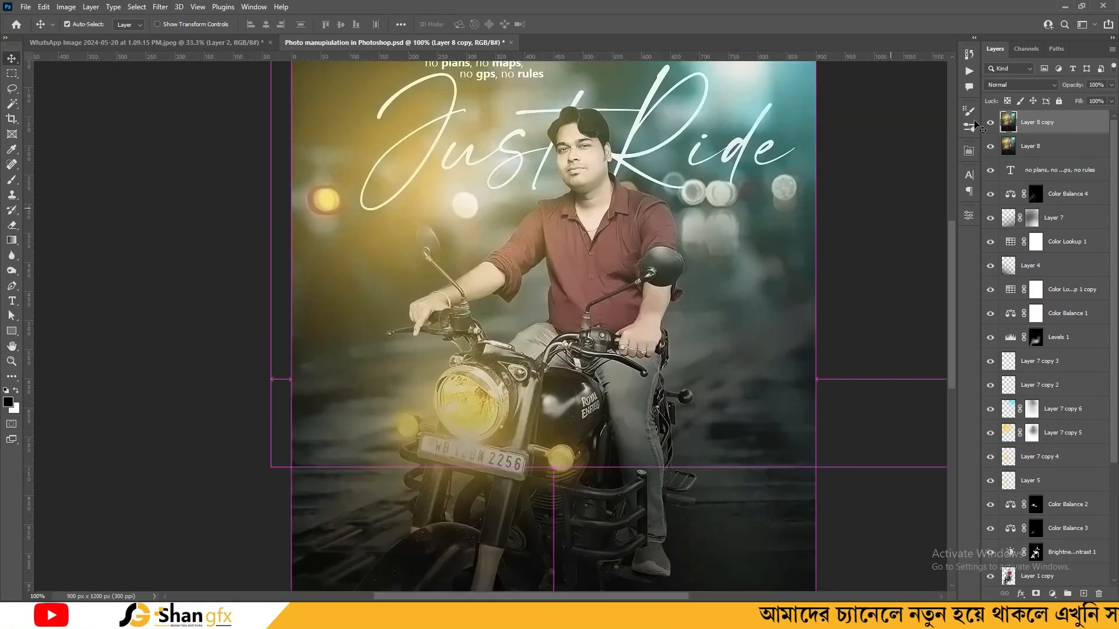
Hide Layer 8 copy to compare the noise-reduced result at 66.7%
{"action": "left_click", "coordinate": [990, 124]}
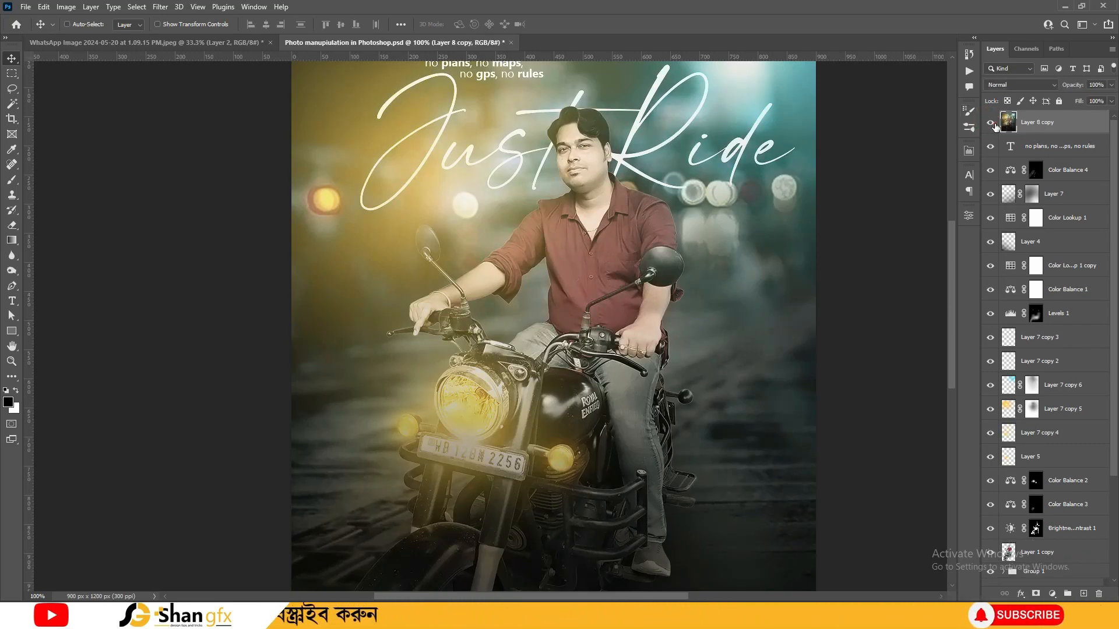
{"action": "key", "text": "ctrl+minus"}
{"action": "key", "text": "ctrl+minus"}
{"action": "key", "text": "ctrl+plus"}
Duplicate Layer 8 copy and apply a 2.6 px High Pass filter
{"action": "key", "text": "ctrl+j"}
{"action": "left_click", "coordinate": [160, 7]}
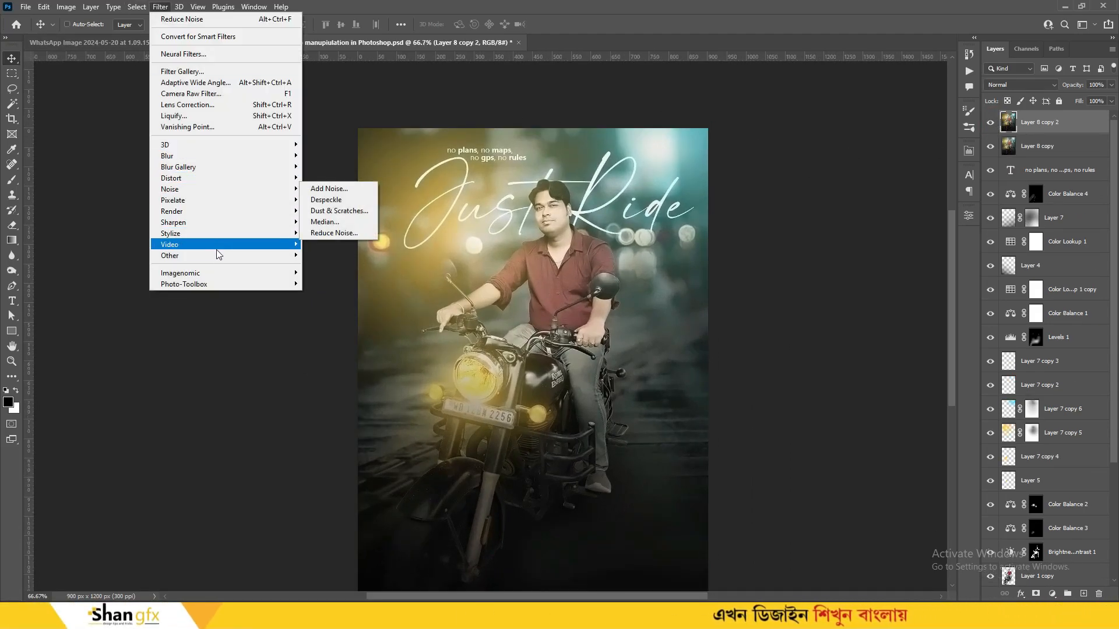
{"action": "mouse_move", "coordinate": [233, 255]}
{"action": "left_click", "coordinate": [322, 278]}
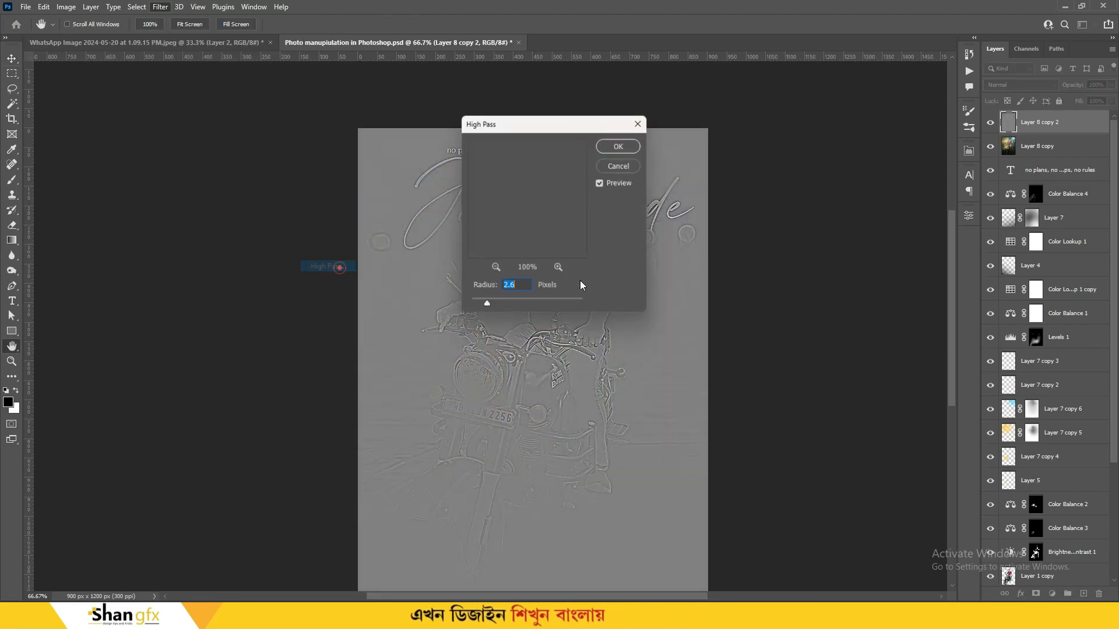
{"action": "left_click", "coordinate": [620, 146]}
Blend the High Pass copy as Soft Light and merge it with Layer 8 copy
{"action": "left_click", "coordinate": [1019, 85]}
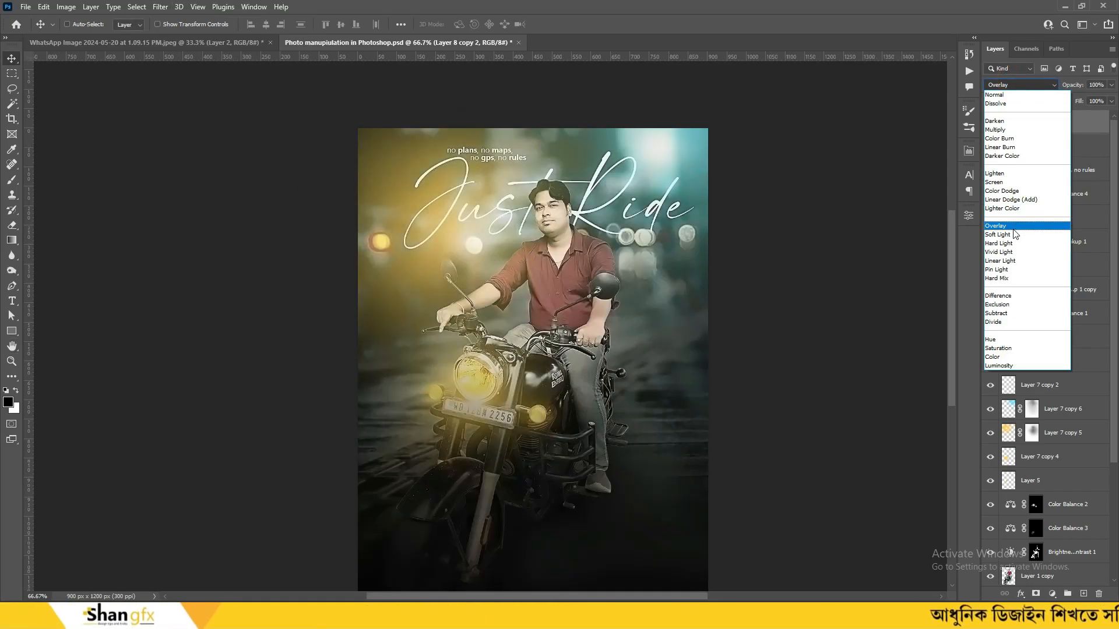
{"action": "left_click", "coordinate": [1012, 235]}
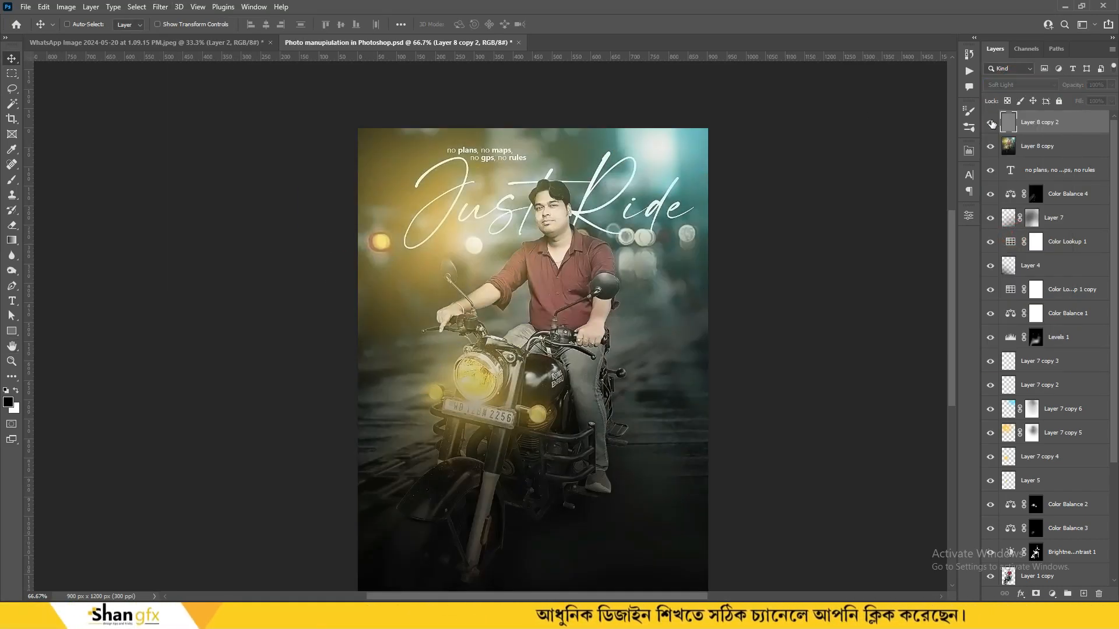
{"action": "left_click", "coordinate": [1036, 148], "text": "ctrl"}
{"action": "key", "text": "ctrl+e"}
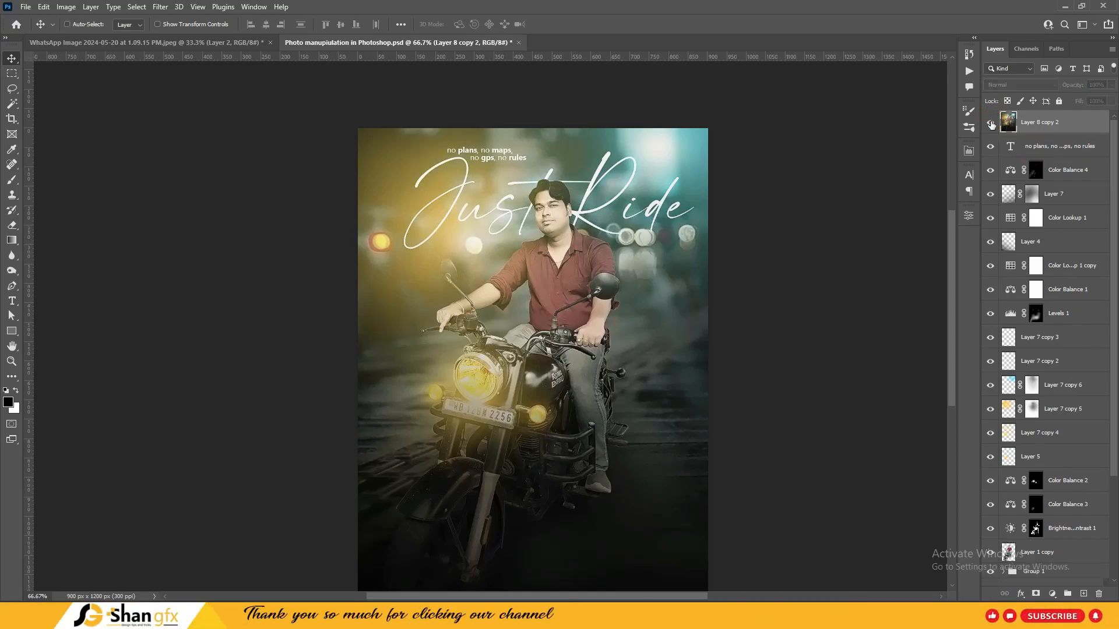
{"action": "key", "text": "ctrl+1"}
{"action": "key", "text": "ctrl+minus"}
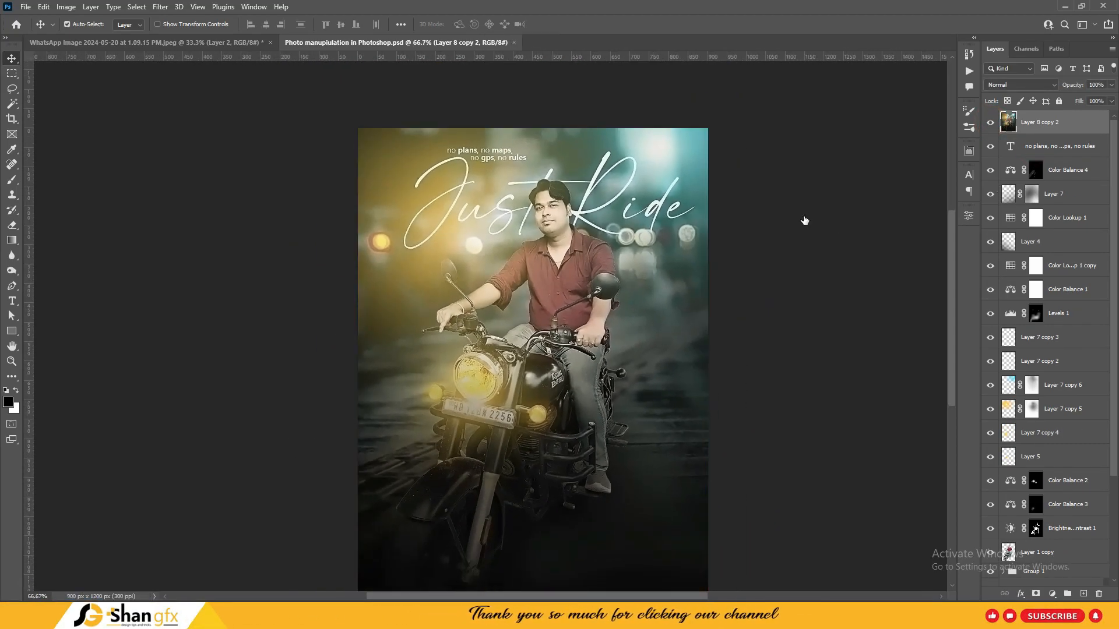
{"action": "left_click_drag", "start_coordinate": [708, 309], "coordinate": [692, 288]}
In Camera Raw's Basic panel on the merged poster, set Temperature -21, Tint +12, Contrast +16, Shadows -12, Vibrance +32, Saturation +21
{"action": "key", "text": "ctrl+shift+a"}
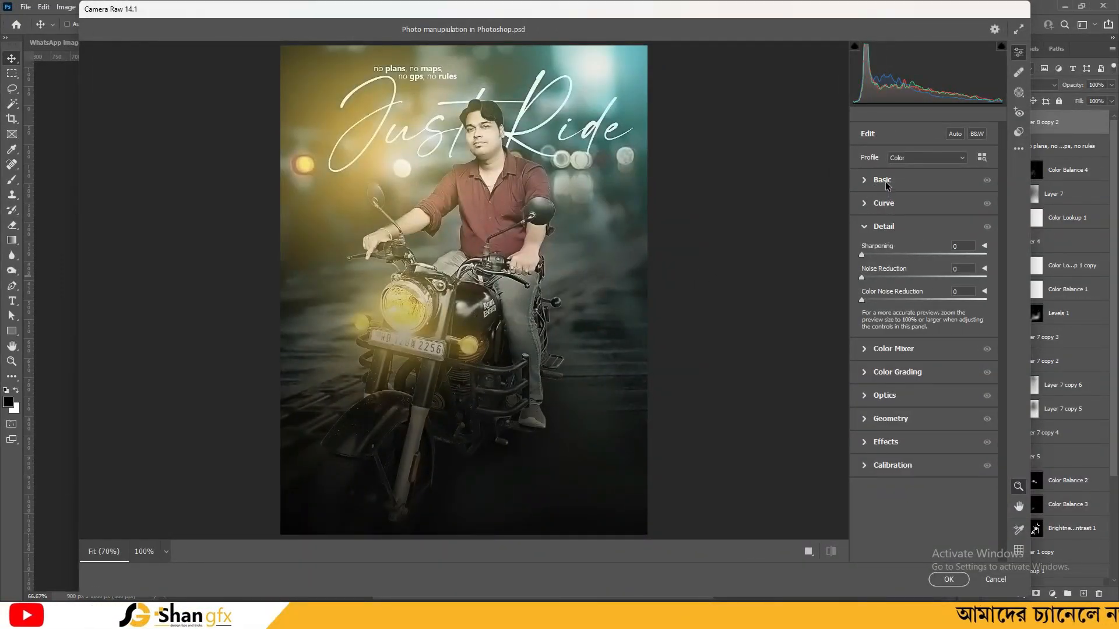
{"action": "left_click", "coordinate": [882, 180]}
{"action": "mouse_move", "coordinate": [923, 452]}
{"action": "left_mouse_down"}
{"action": "mouse_move", "coordinate": [953, 452]}
{"action": "mouse_move", "coordinate": [925, 472]}
{"action": "left_mouse_up"}
{"action": "mouse_move", "coordinate": [925, 243]}
{"action": "left_mouse_down"}
{"action": "mouse_move", "coordinate": [896, 248]}
{"action": "mouse_move", "coordinate": [930, 249]}
{"action": "left_mouse_up"}
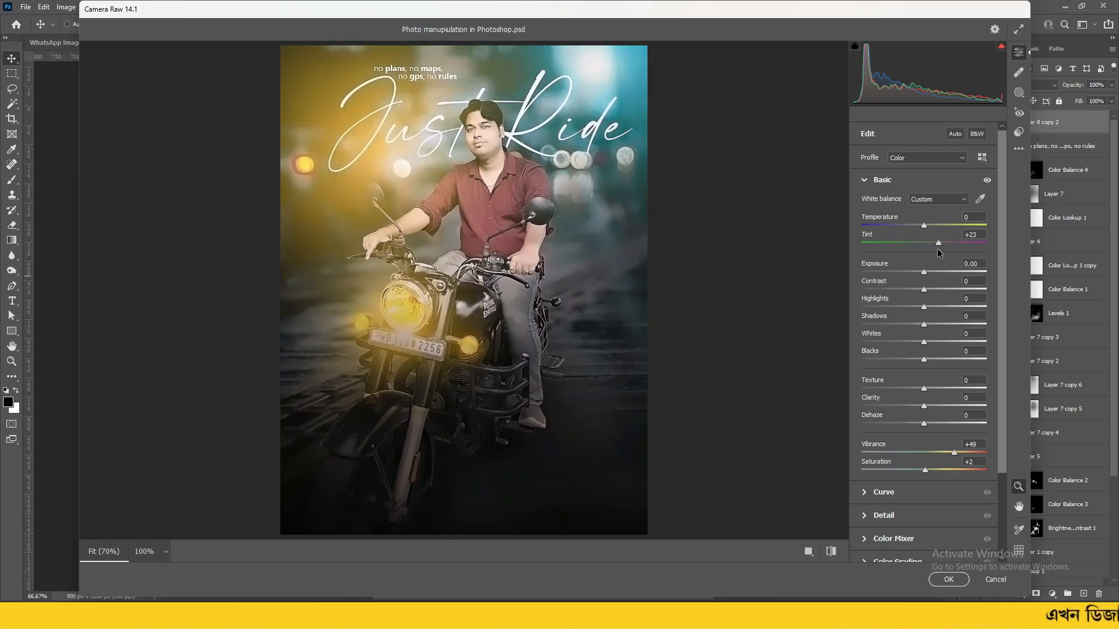
{"action": "left_click_drag", "start_coordinate": [923, 226], "coordinate": [910, 227]}
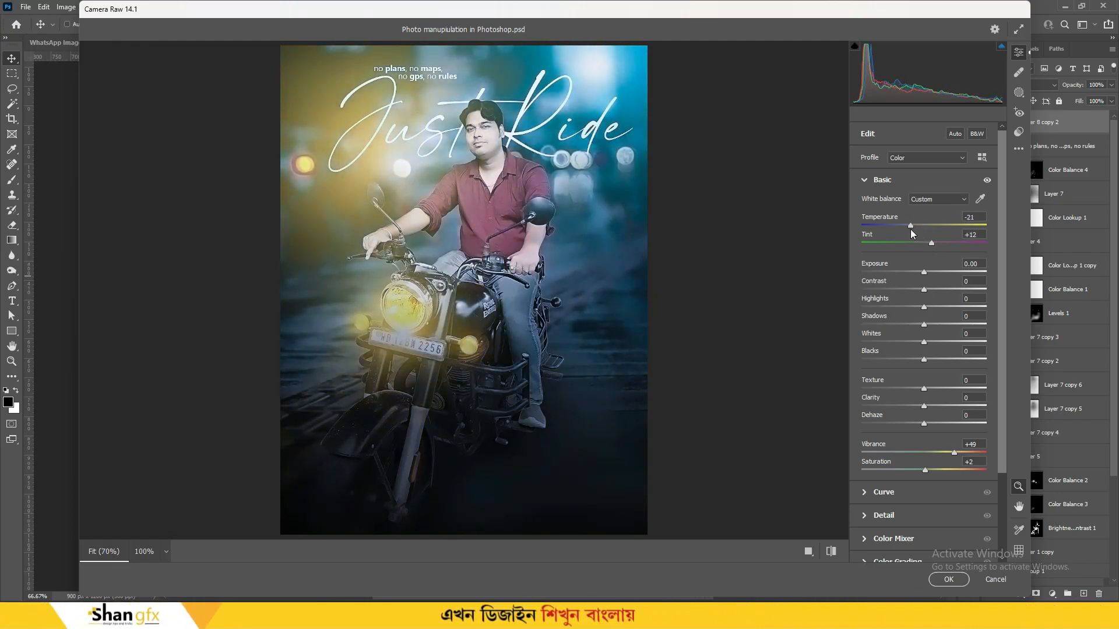
{"action": "left_click_drag", "start_coordinate": [954, 453], "coordinate": [936, 469]}
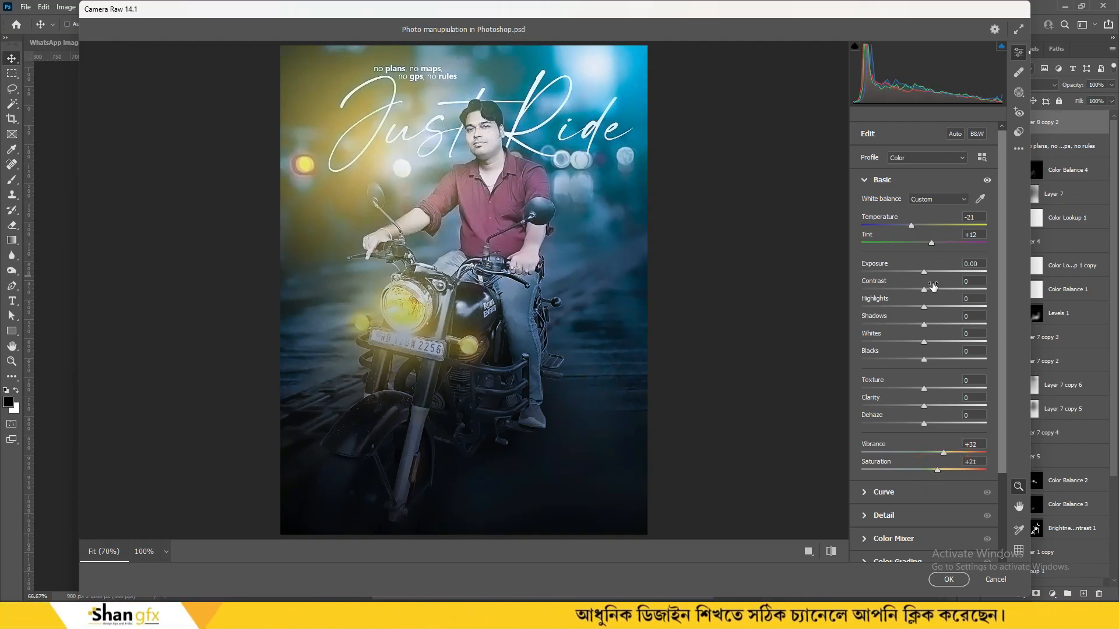
{"action": "left_click_drag", "start_coordinate": [933, 289], "coordinate": [916, 325]}
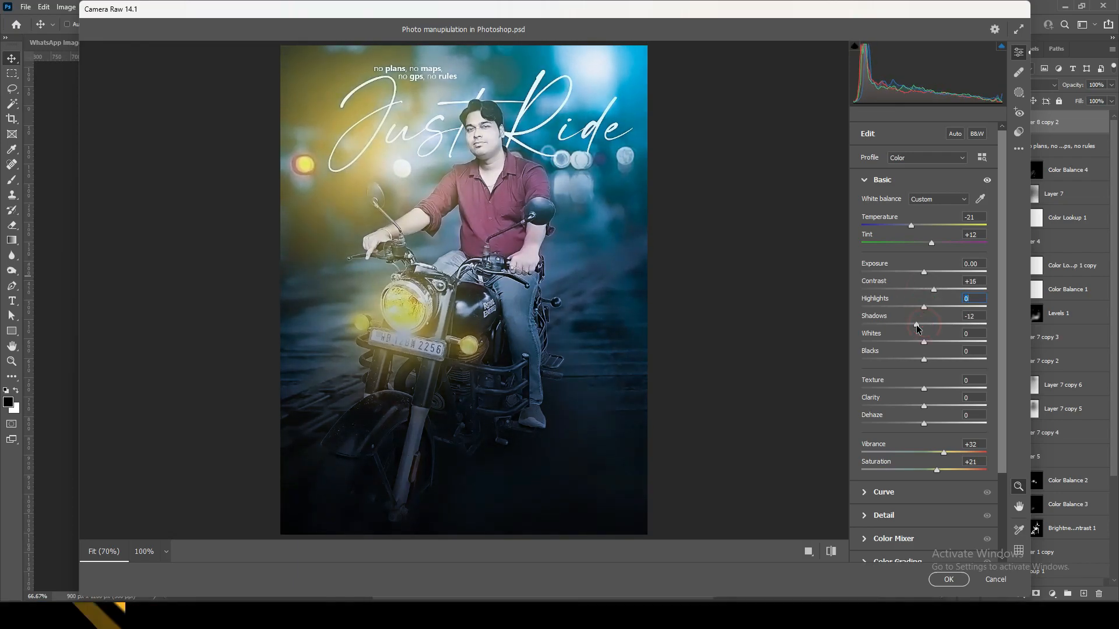
{"action": "left_click", "coordinate": [923, 160]}
{"action": "left_click", "coordinate": [923, 158]}
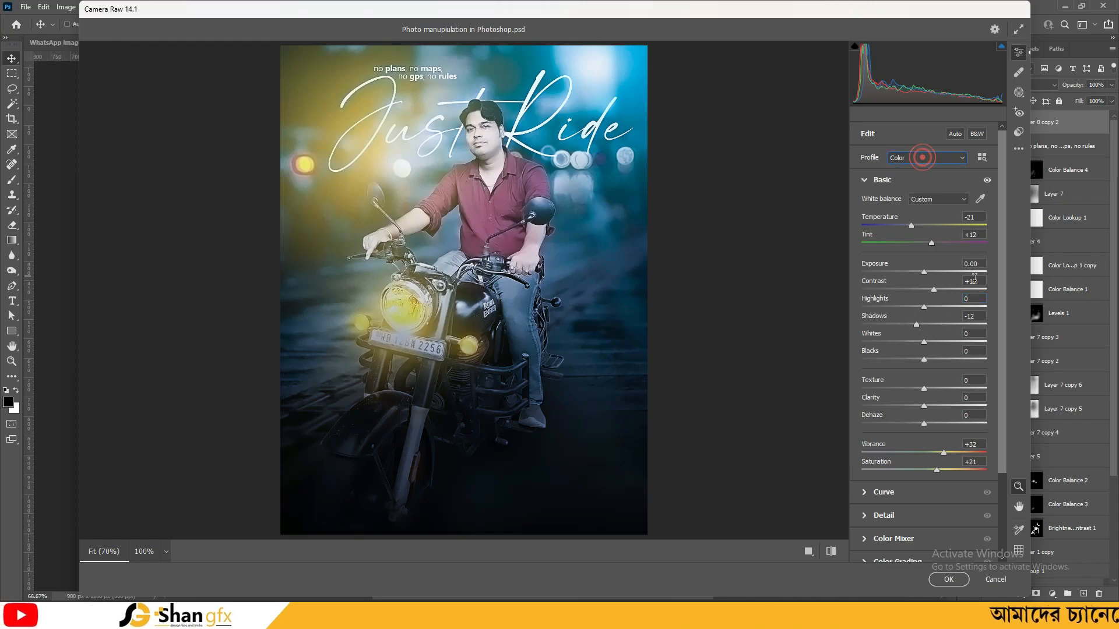
{"action": "left_click", "coordinate": [896, 539]}
Experiment with Color Mixer hues for orange, aqua, purple and magenta, keeping the yellow hue at 0
{"action": "left_click", "coordinate": [894, 287]}
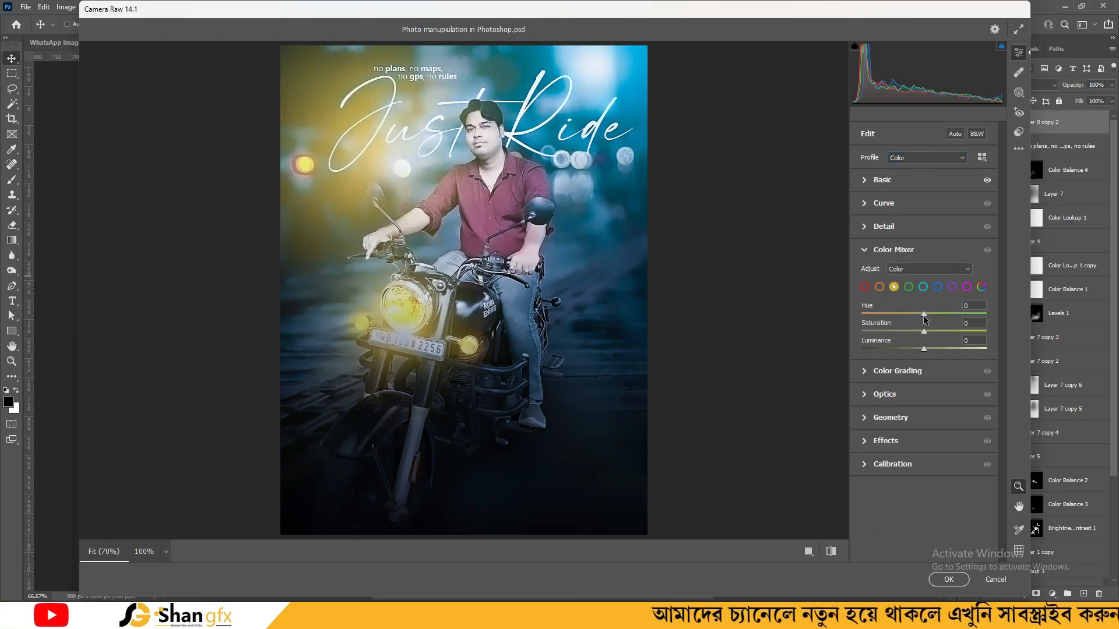
{"action": "left_click_drag", "start_coordinate": [923, 313], "coordinate": [912, 349]}
{"action": "double_click", "coordinate": [938, 314]}
{"action": "double_click", "coordinate": [959, 331]}
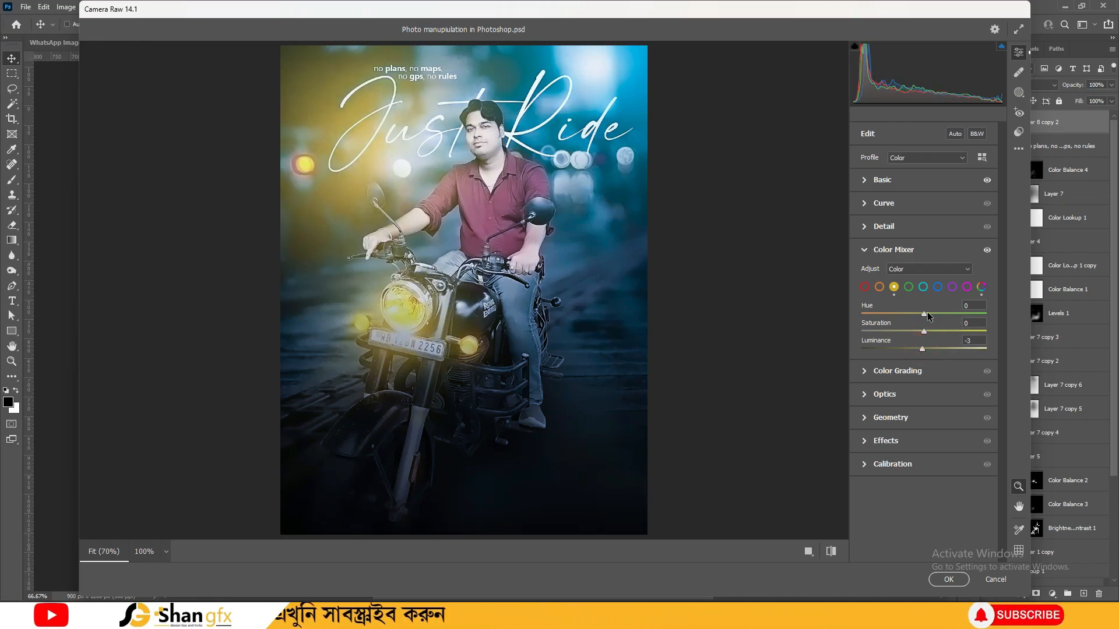
{"action": "left_click_drag", "start_coordinate": [969, 324], "coordinate": [956, 323]}
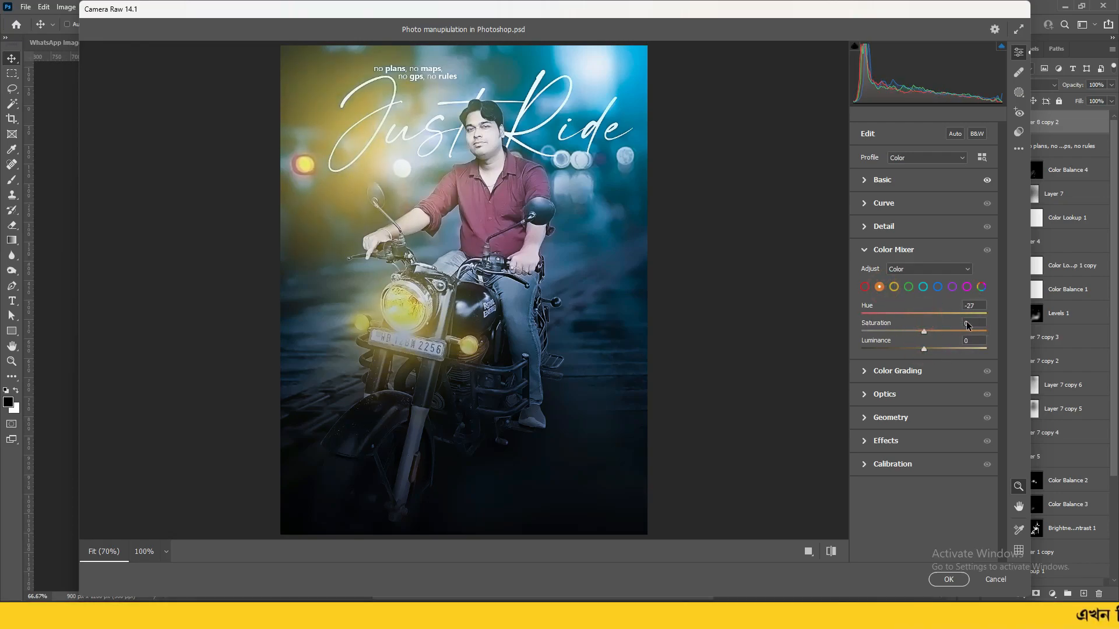
{"action": "left_click", "coordinate": [923, 286]}
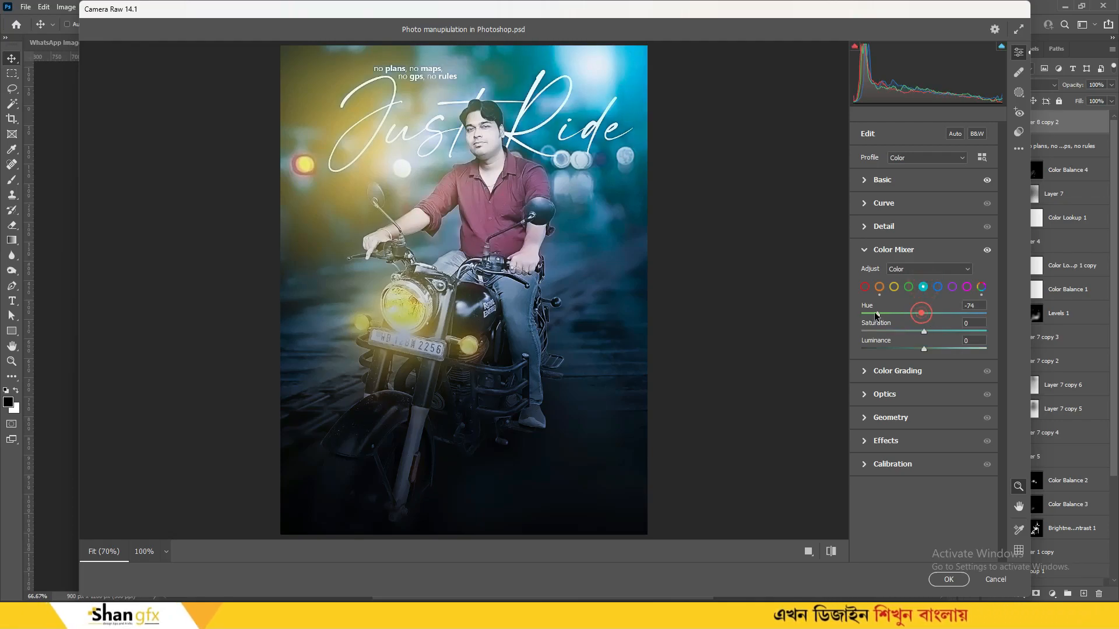
{"action": "left_click_drag", "start_coordinate": [946, 322], "coordinate": [982, 315]}
{"action": "left_click", "coordinate": [951, 286]}
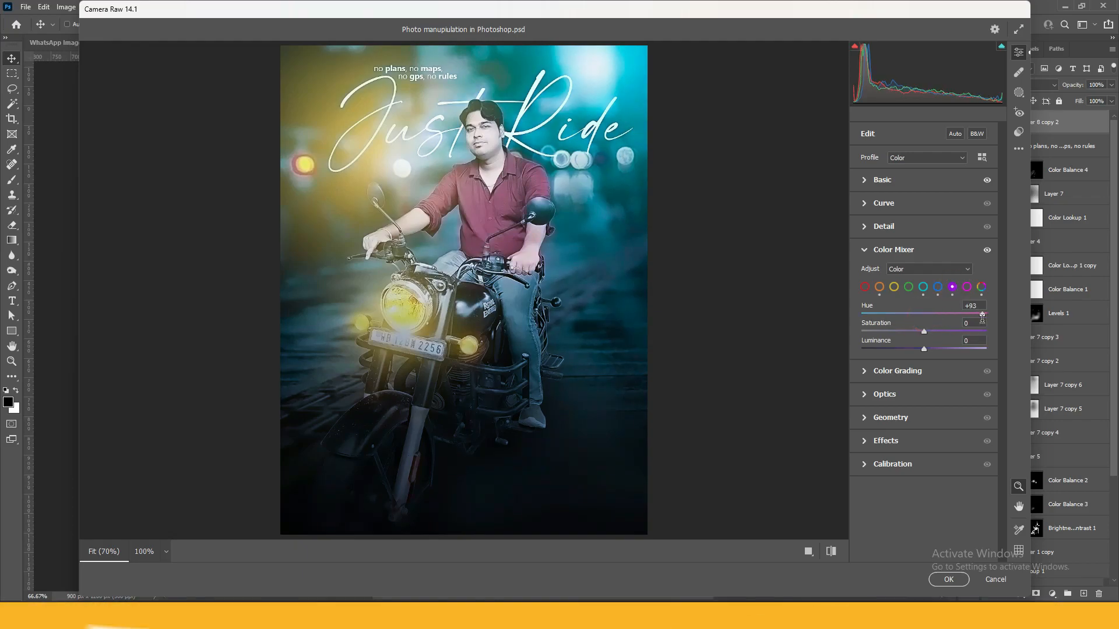
{"action": "left_click", "coordinate": [966, 288]}
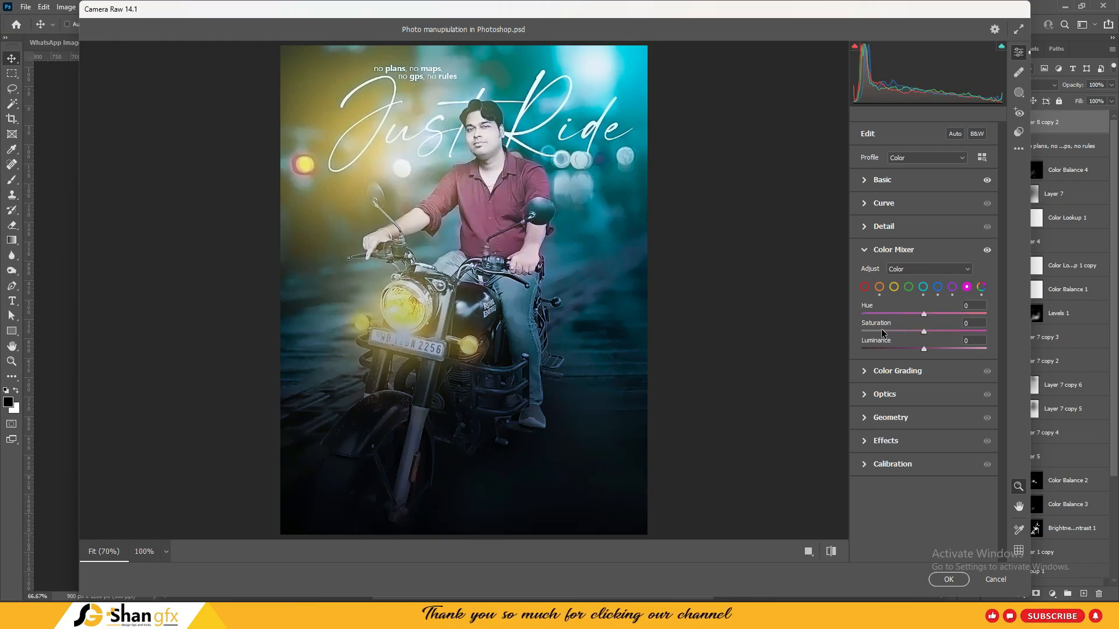
{"action": "mouse_move", "coordinate": [922, 314]}
{"action": "left_mouse_down"}
{"action": "mouse_move", "coordinate": [884, 315]}
{"action": "mouse_move", "coordinate": [934, 322]}
{"action": "mouse_move", "coordinate": [923, 322]}
{"action": "left_mouse_up"}
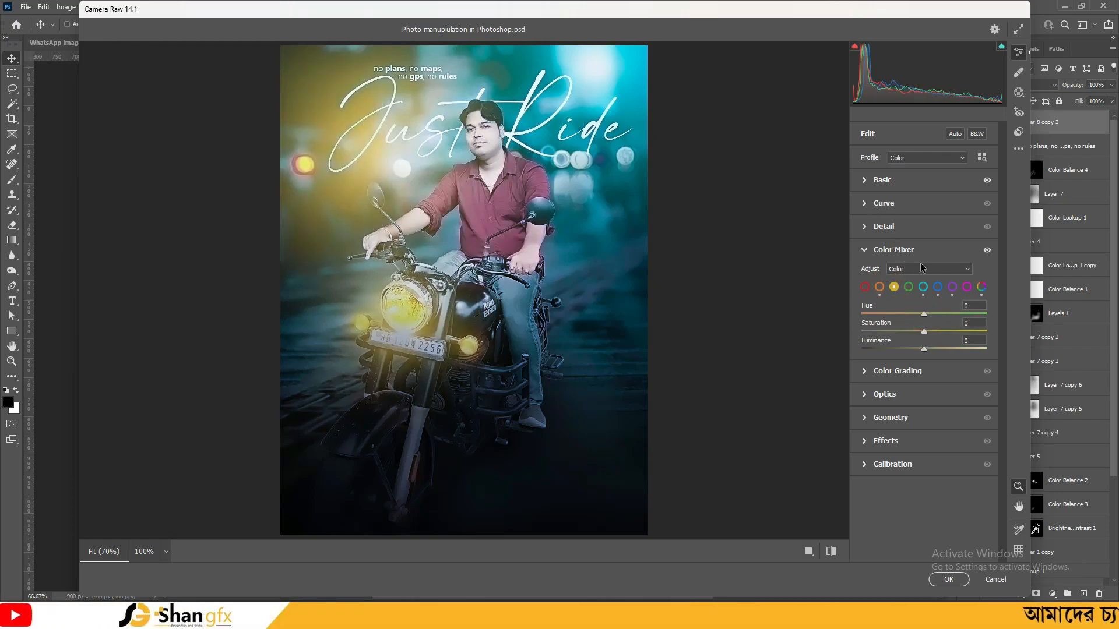
Compare before/after, then set Detail Sharpening to 15
{"action": "left_click", "coordinate": [830, 551]}
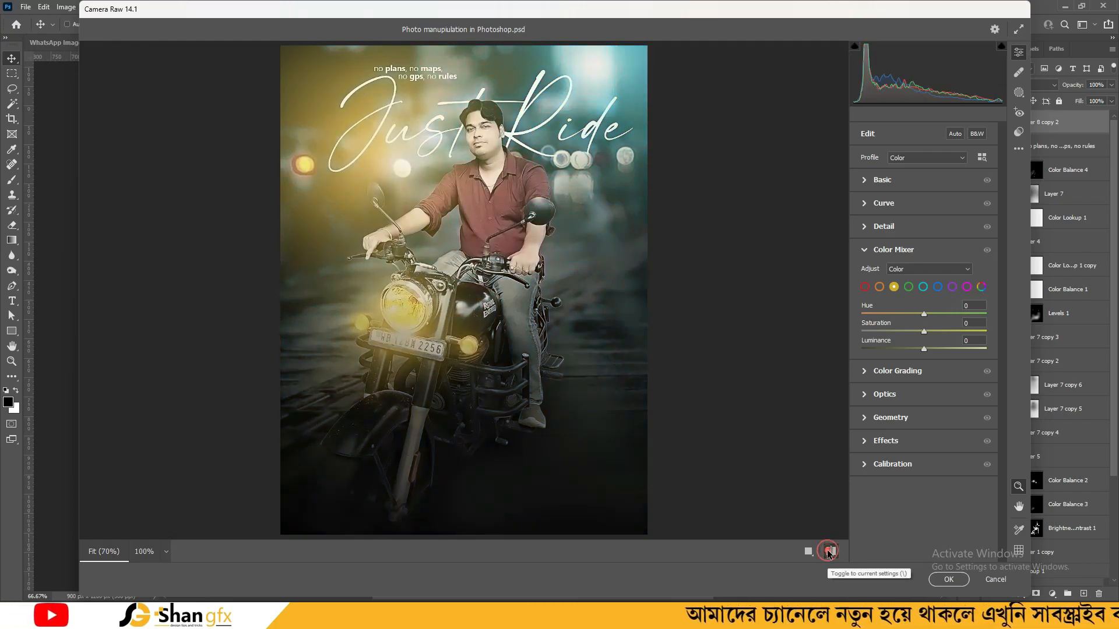
{"action": "left_click", "coordinate": [830, 552]}
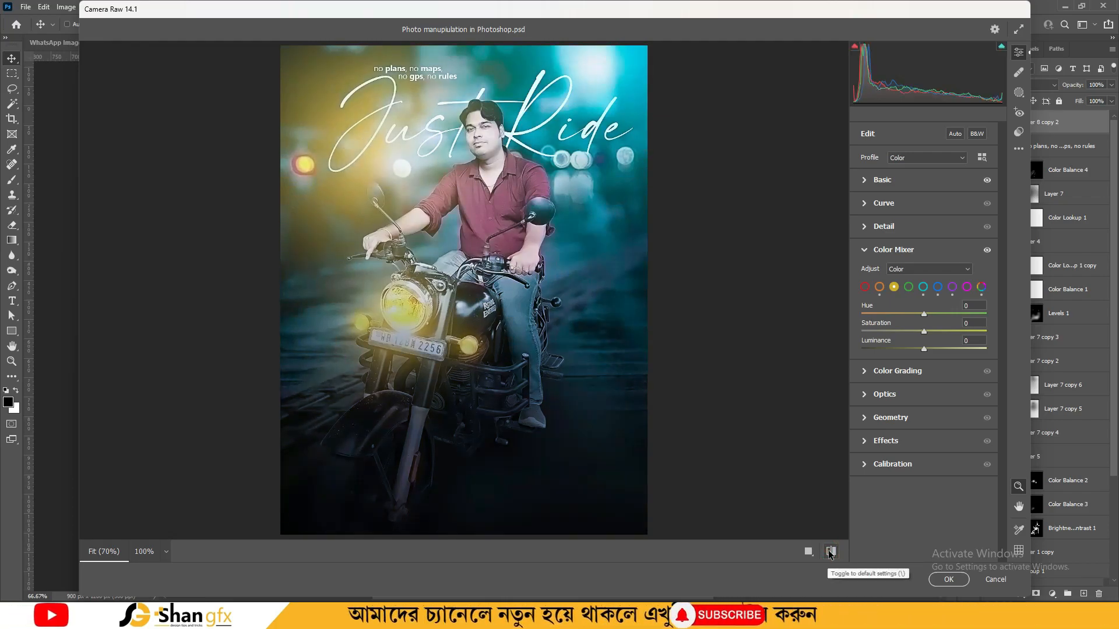
{"action": "left_click", "coordinate": [893, 249]}
{"action": "left_click", "coordinate": [881, 344]}
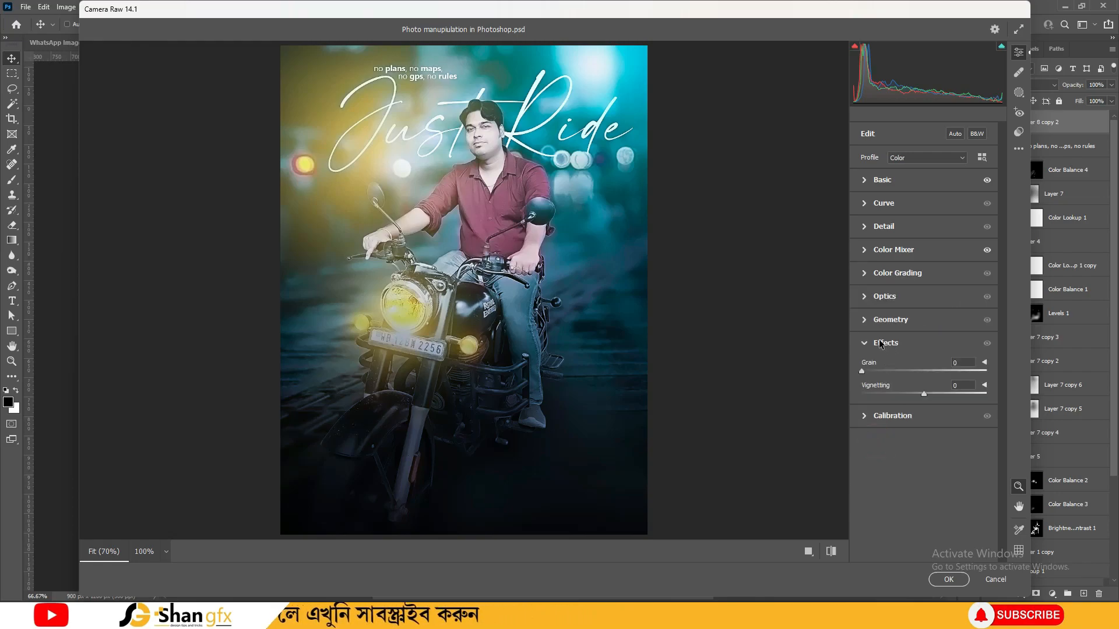
{"action": "left_click", "coordinate": [883, 296]}
{"action": "left_click", "coordinate": [892, 273]}
{"action": "left_click", "coordinate": [883, 226]}
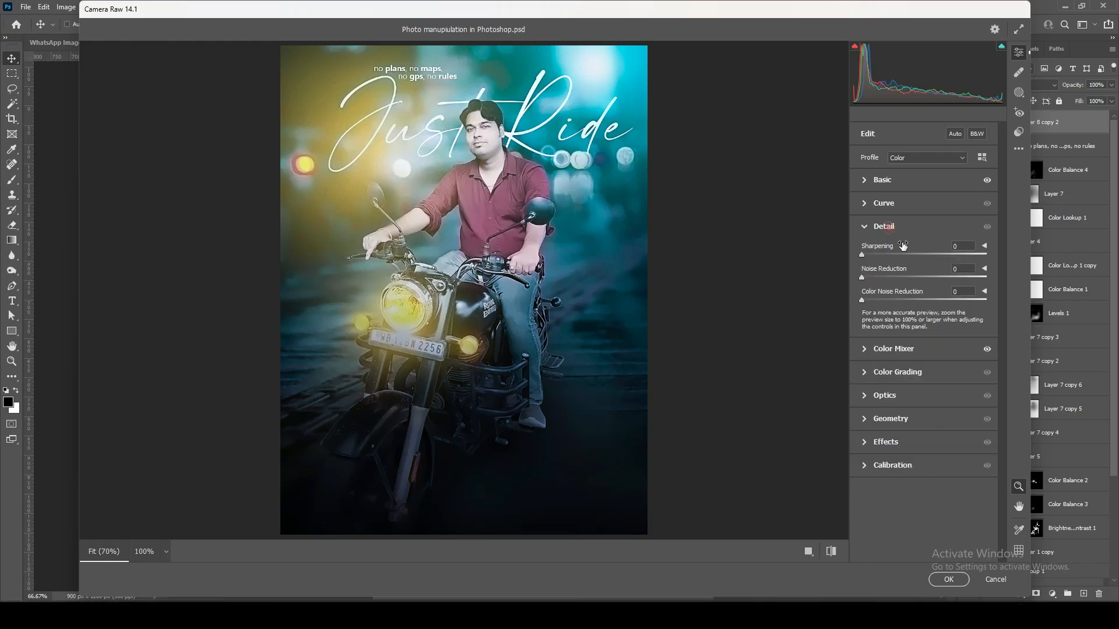
{"action": "mouse_move", "coordinate": [865, 256]}
{"action": "left_mouse_down"}
{"action": "mouse_move", "coordinate": [917, 256]}
{"action": "mouse_move", "coordinate": [885, 273]}
{"action": "mouse_move", "coordinate": [866, 256]}
{"action": "mouse_move", "coordinate": [882, 257]}
{"action": "mouse_move", "coordinate": [869, 257]}
{"action": "left_mouse_up"}
Try the Monochrome profile, then switch the image back to the Color profile
{"action": "left_click", "coordinate": [882, 180]}
{"action": "left_click", "coordinate": [926, 158]}
{"action": "left_click", "coordinate": [928, 178]}
{"action": "left_click", "coordinate": [926, 158]}
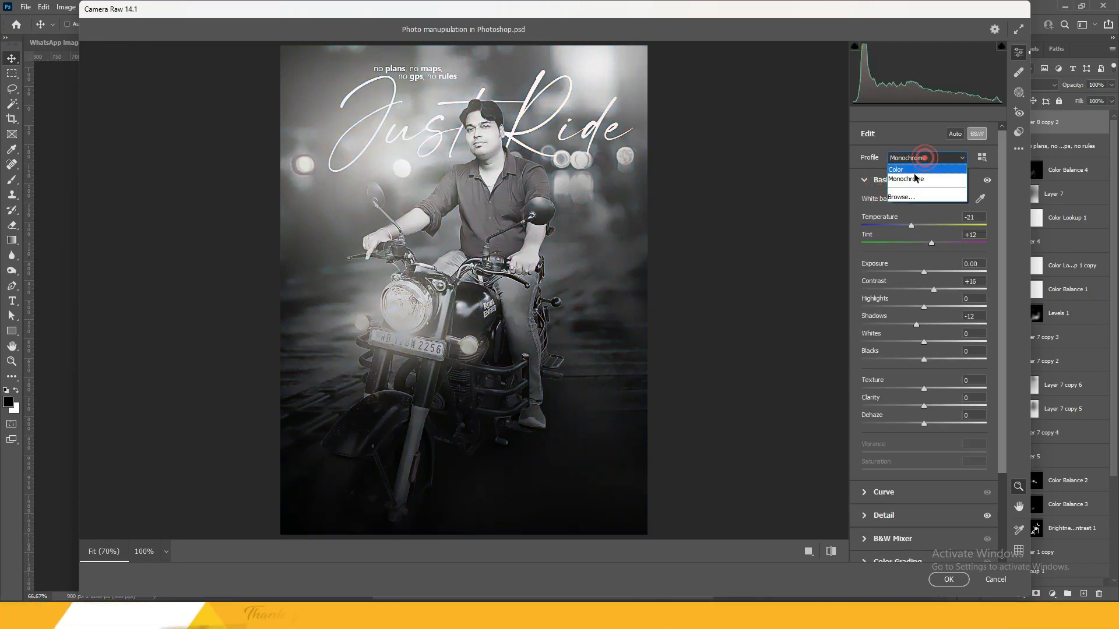
{"action": "left_click", "coordinate": [909, 198]}
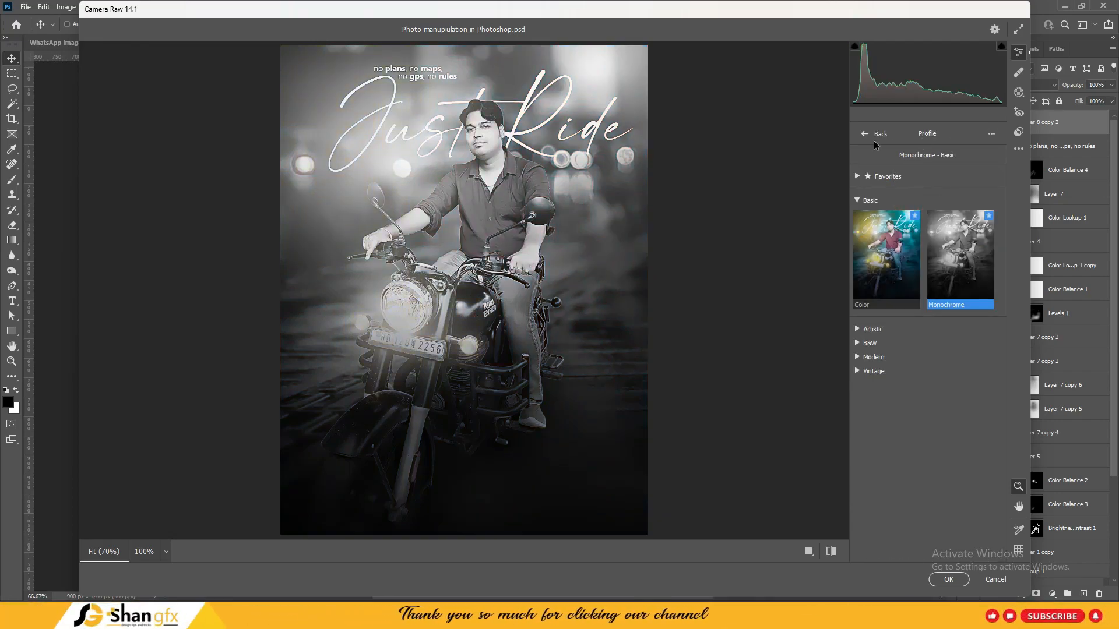
{"action": "left_click", "coordinate": [886, 256]}
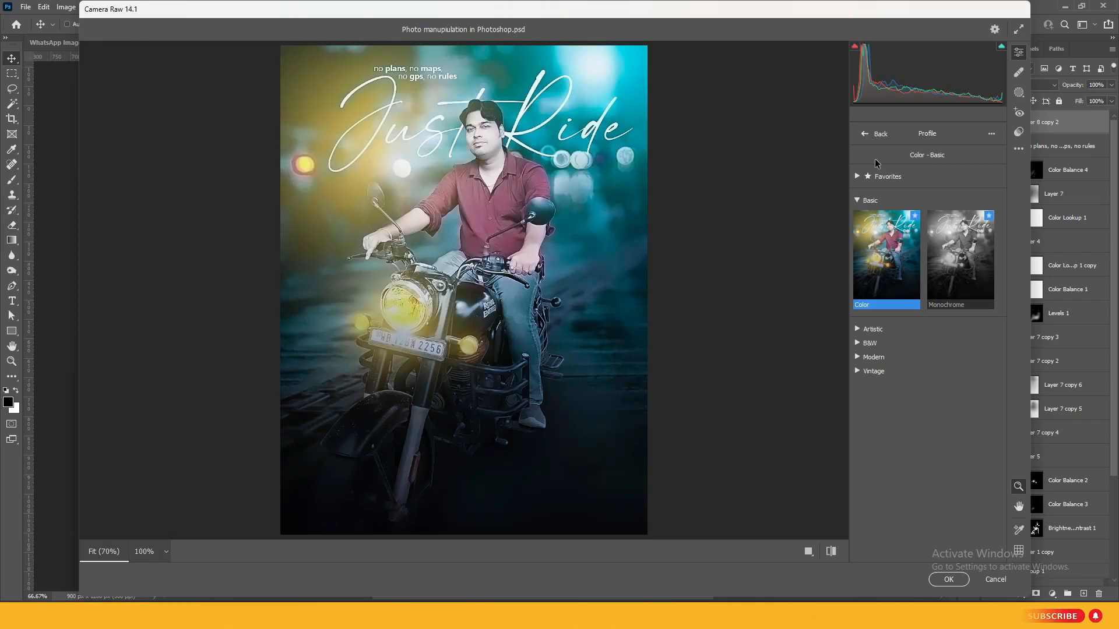
{"action": "left_click", "coordinate": [875, 134]}
{"action": "left_click", "coordinate": [919, 157]}
{"action": "left_click", "coordinate": [919, 165]}
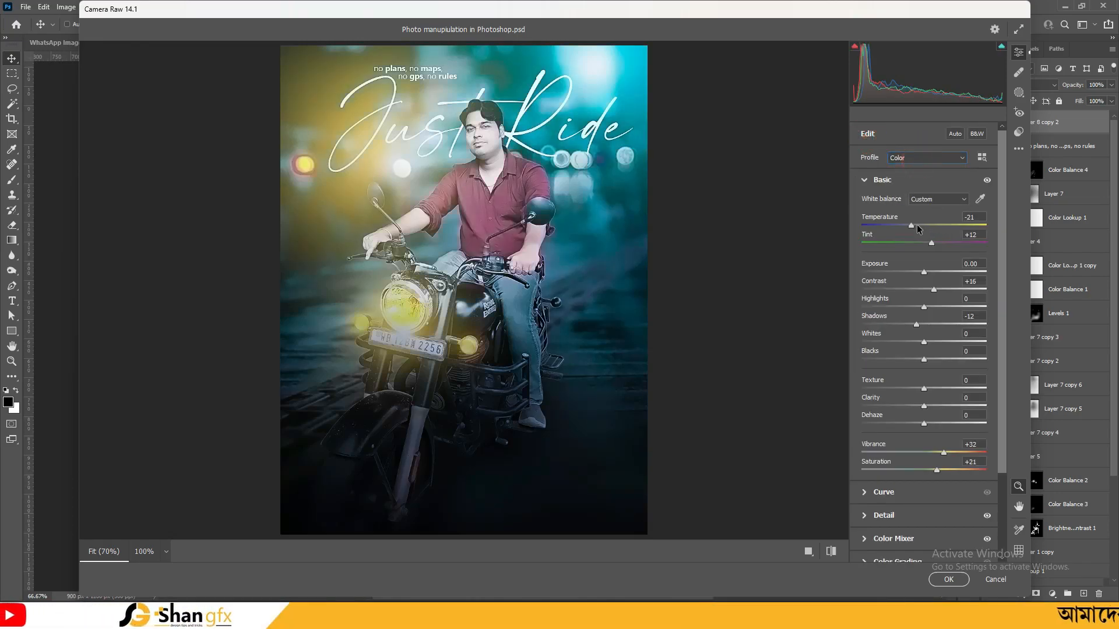
Set Texture -1, Clarity +7 and Dehaze +31, checking the preview at actual size
{"action": "mouse_move", "coordinate": [924, 389]}
{"action": "left_mouse_down"}
{"action": "mouse_move", "coordinate": [986, 389]}
{"action": "mouse_move", "coordinate": [904, 389]}
{"action": "mouse_move", "coordinate": [929, 389]}
{"action": "mouse_move", "coordinate": [929, 406]}
{"action": "left_mouse_up"}
{"action": "double_click", "coordinate": [919, 380]}
{"action": "left_click", "coordinate": [492, 158]}
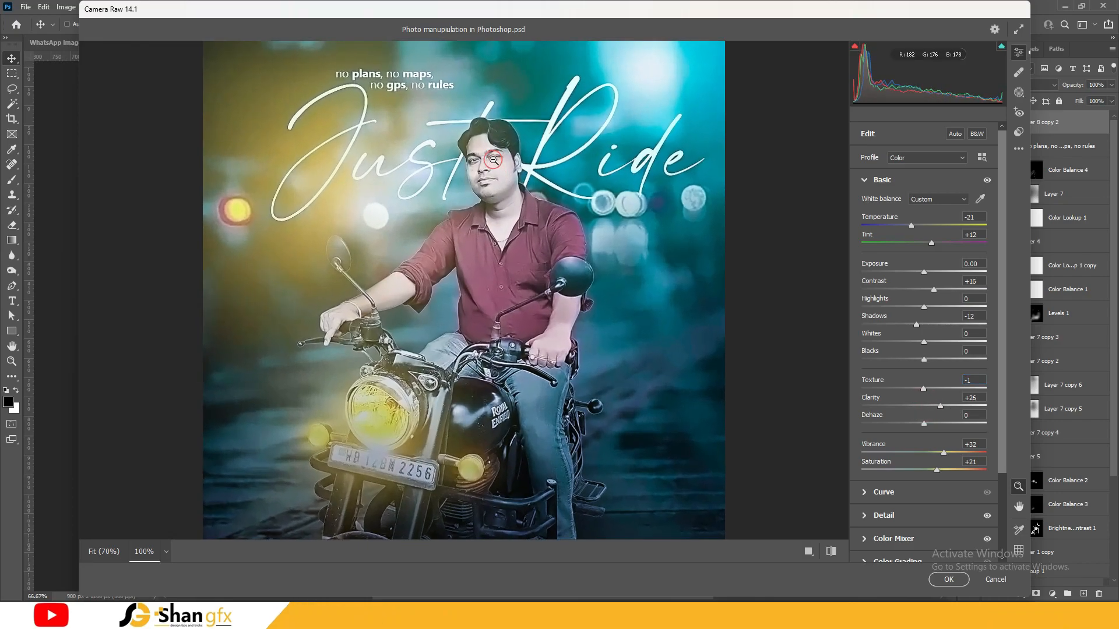
{"action": "mouse_move", "coordinate": [940, 407]}
{"action": "left_mouse_down"}
{"action": "mouse_move", "coordinate": [892, 407]}
{"action": "mouse_move", "coordinate": [934, 407]}
{"action": "left_mouse_up"}
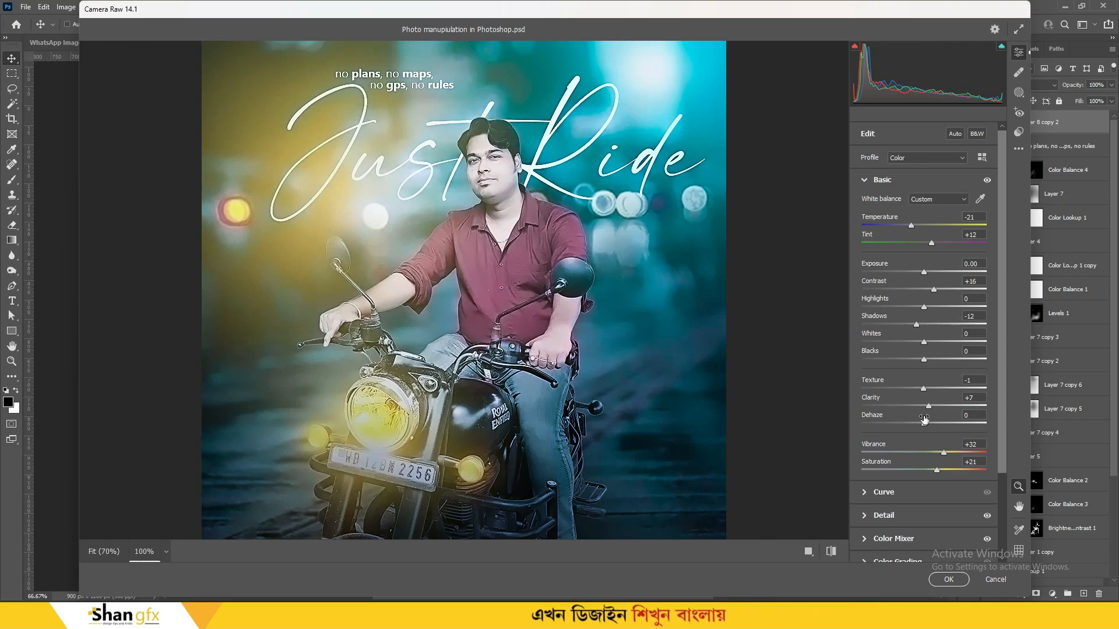
{"action": "left_click_drag", "start_coordinate": [922, 428], "coordinate": [952, 426]}
{"action": "left_click", "coordinate": [506, 224]}
{"action": "left_click", "coordinate": [501, 173]}
{"action": "left_click", "coordinate": [945, 425]}
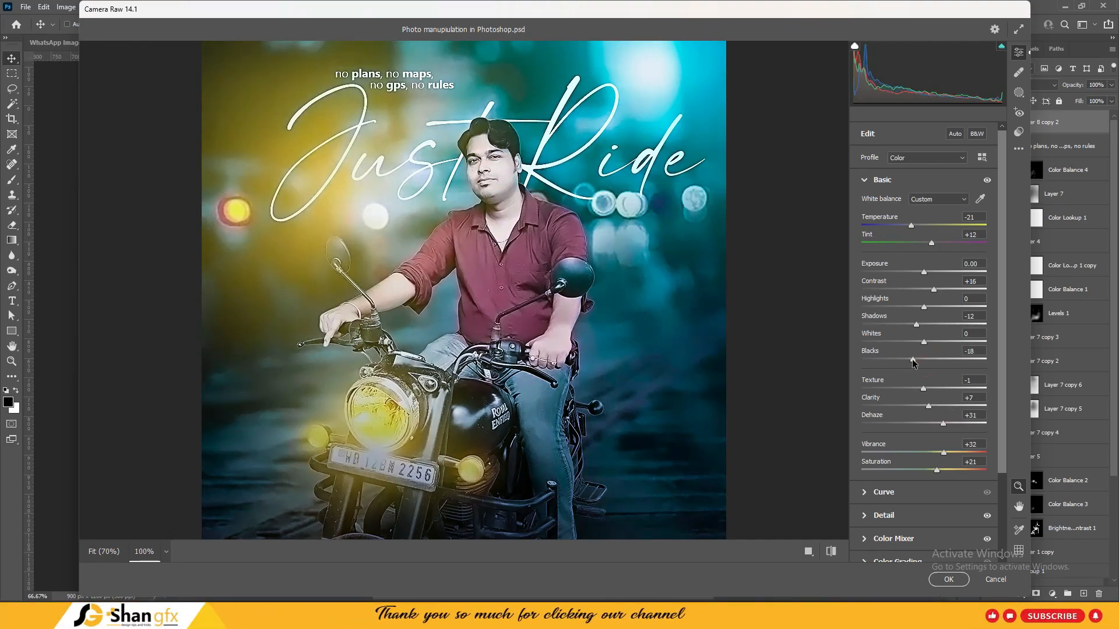
{"action": "left_click", "coordinate": [633, 388]}
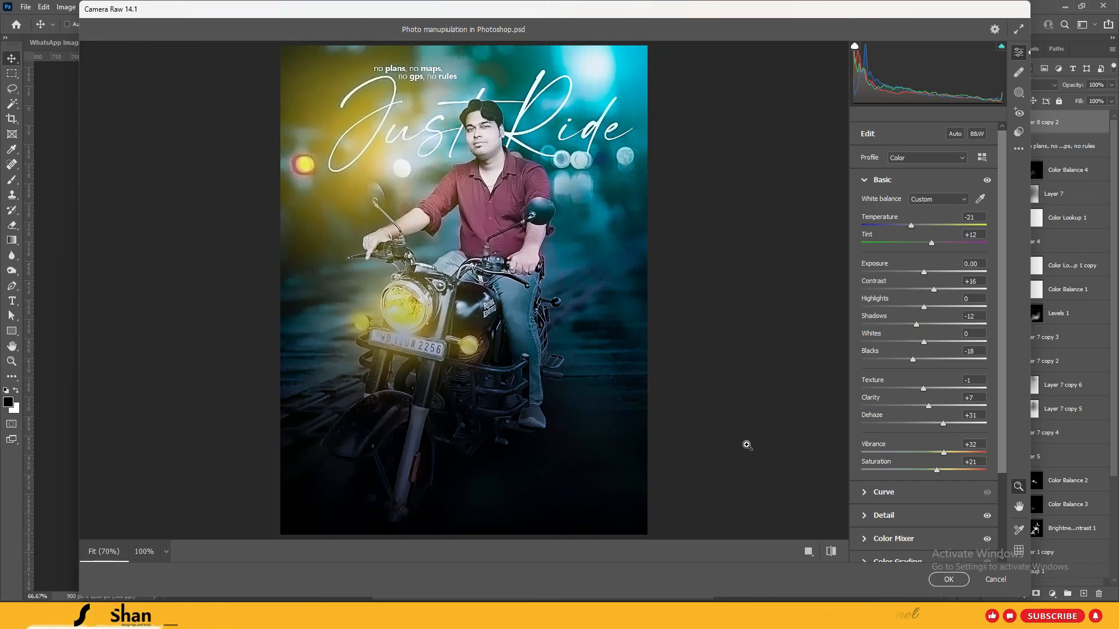
Toggle the before/after view several times to compare the grade with defaults
{"action": "left_click", "coordinate": [830, 552]}
{"action": "left_click", "coordinate": [831, 552]}
{"action": "left_click", "coordinate": [830, 552]}
{"action": "left_click", "coordinate": [830, 552]}
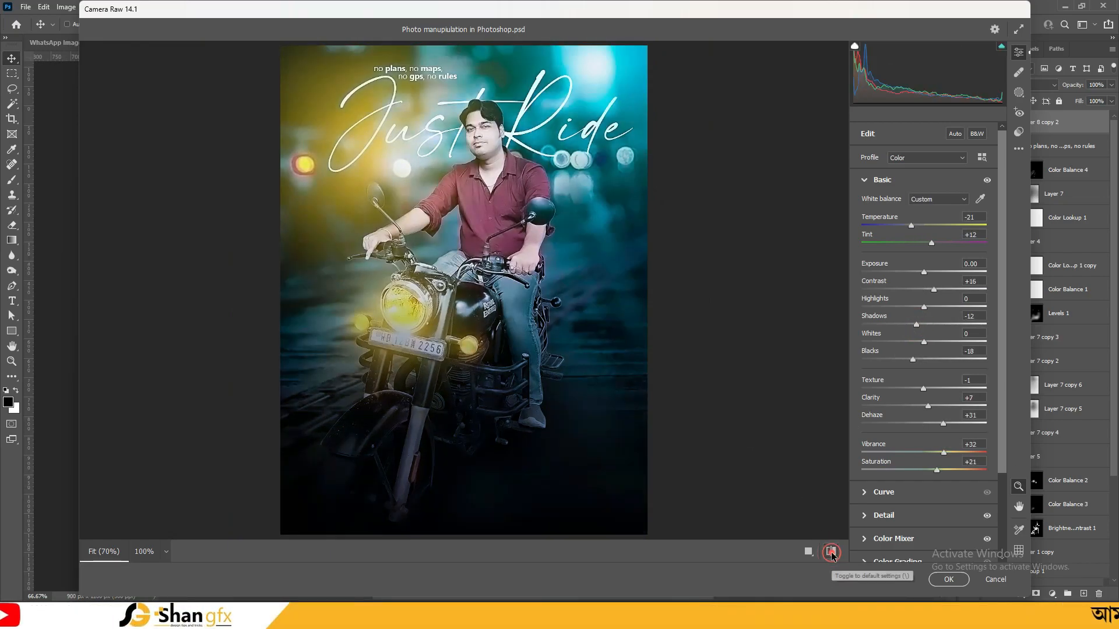
{"action": "left_click", "coordinate": [831, 551]}
{"action": "left_click", "coordinate": [831, 552]}
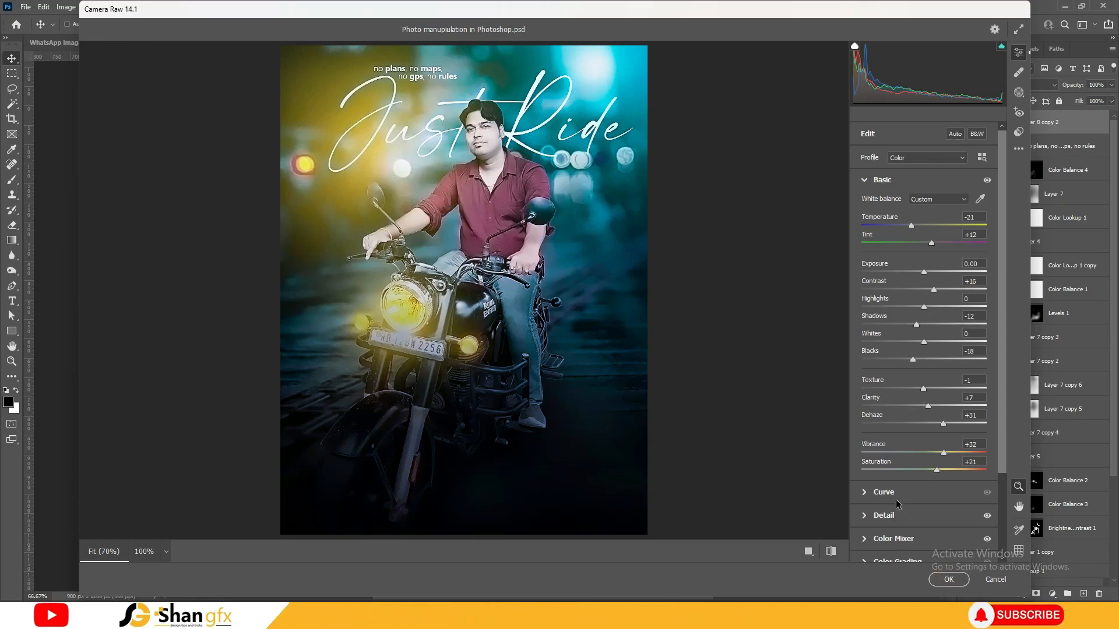
Apply the Camera Raw grade and toggle Layer 8 copy 2's visibility to compare
{"action": "left_click", "coordinate": [947, 580]}
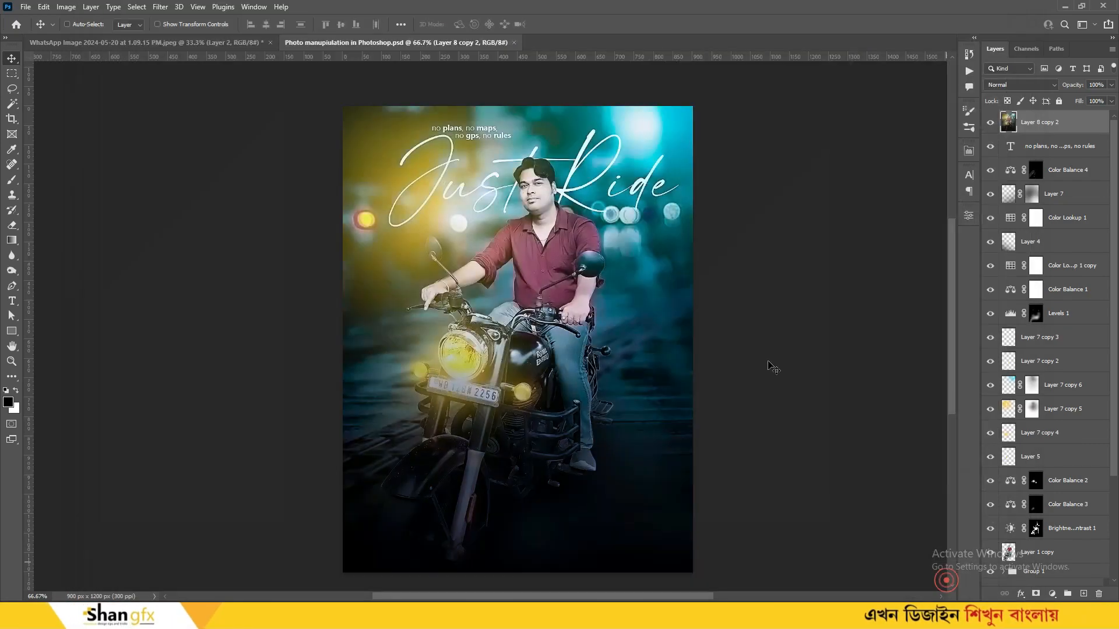
{"action": "left_click", "coordinate": [989, 122]}
{"action": "left_click", "coordinate": [990, 122]}
{"action": "left_click", "coordinate": [990, 122]}
{"action": "left_click", "coordinate": [990, 123]}
{"action": "left_click", "coordinate": [990, 122]}
{"action": "left_click", "coordinate": [990, 122]}
Reopen Camera Raw and curve RGB shadows and highlights down, then reduce red in the midtones
{"action": "key", "text": "ctrl+shift+a"}
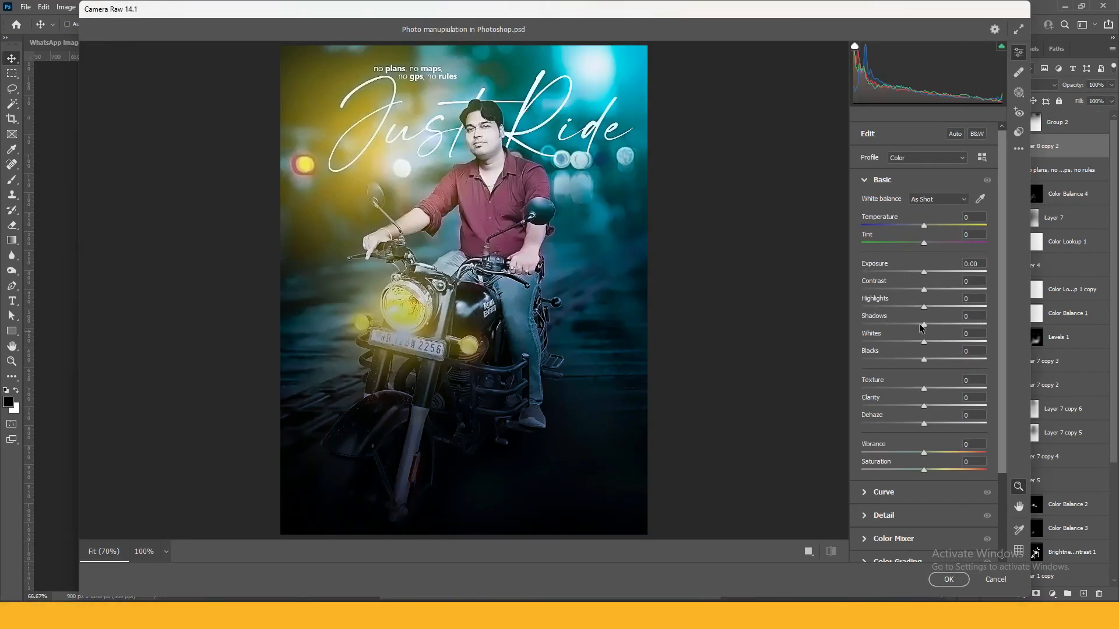
{"action": "left_click", "coordinate": [883, 491]}
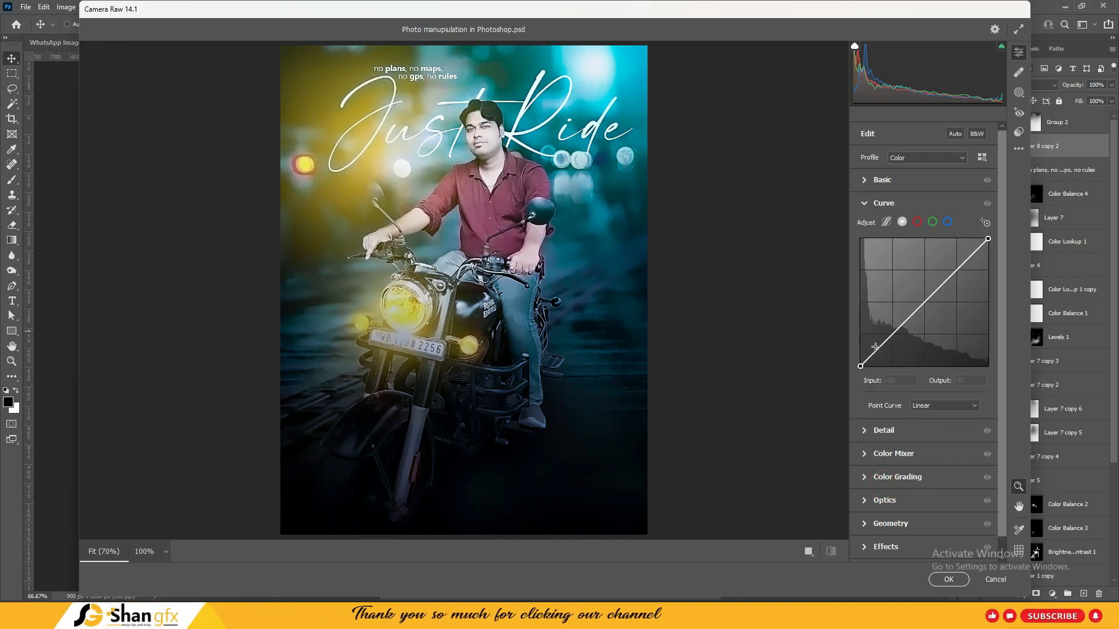
{"action": "left_click_drag", "start_coordinate": [876, 350], "coordinate": [876, 353]}
{"action": "left_click_drag", "start_coordinate": [928, 301], "coordinate": [926, 300]}
{"action": "left_click_drag", "start_coordinate": [967, 259], "coordinate": [961, 269]}
{"action": "left_click", "coordinate": [948, 222]}
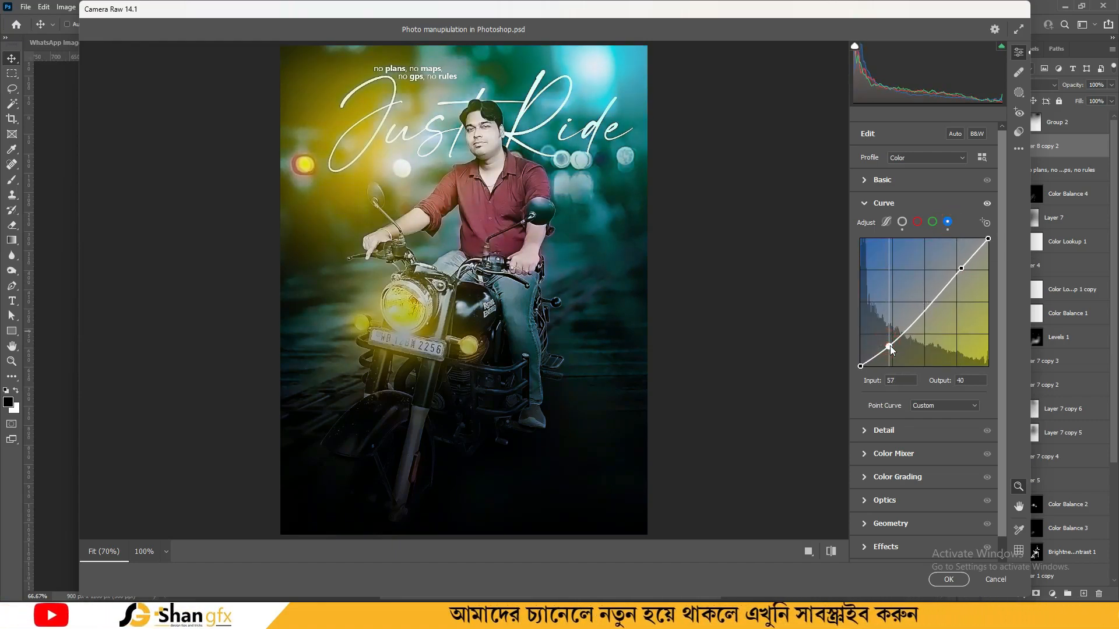
{"action": "left_click", "coordinate": [917, 222]}
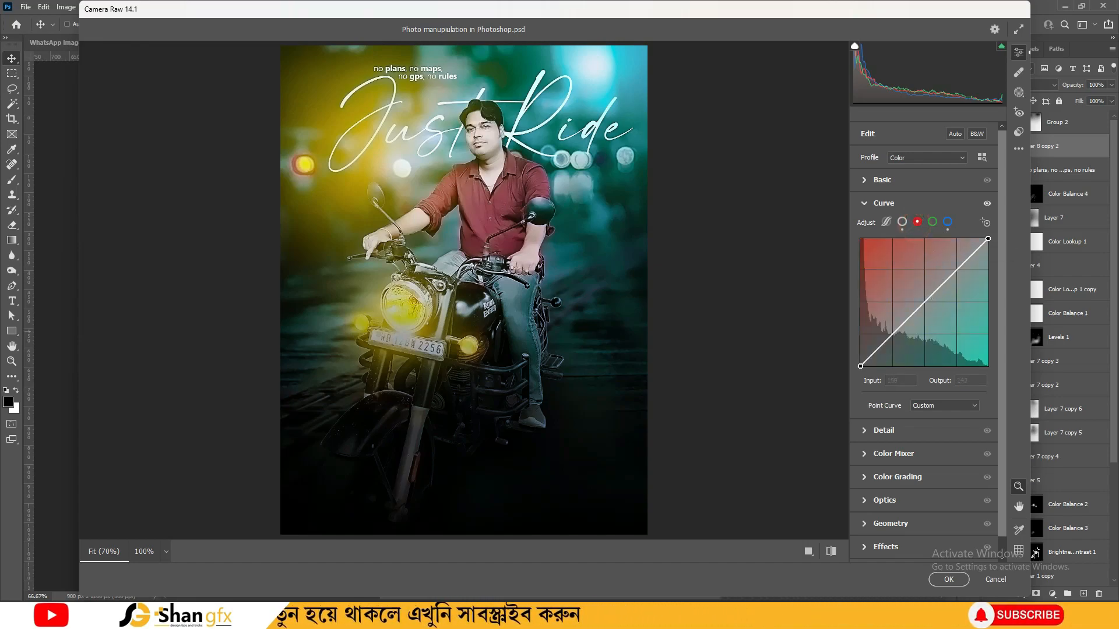
{"action": "left_click_drag", "start_coordinate": [937, 289], "coordinate": [936, 294]}
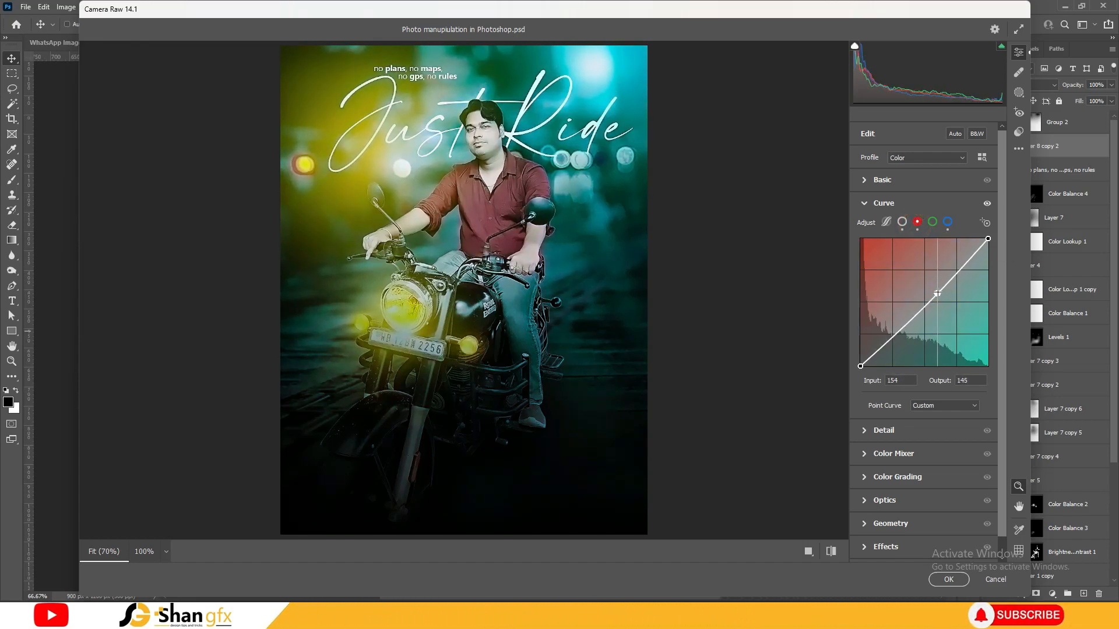
Refine the curve by adjusting the blue channel's upper point and darkening the deep RGB shadows
{"action": "left_click", "coordinate": [830, 551]}
{"action": "left_click", "coordinate": [833, 553]}
{"action": "left_click", "coordinate": [833, 553]}
{"action": "left_click", "coordinate": [833, 553]}
{"action": "left_click", "coordinate": [833, 553]}
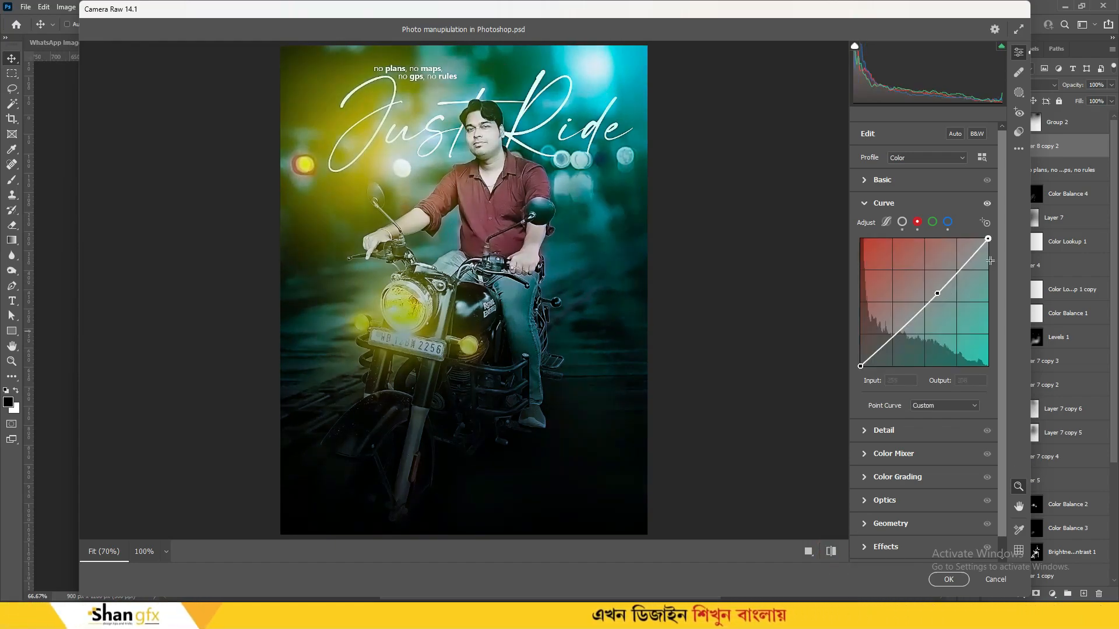
{"action": "left_click", "coordinate": [948, 222]}
{"action": "left_click_drag", "start_coordinate": [962, 270], "coordinate": [961, 270]}
{"action": "left_click", "coordinate": [902, 222]}
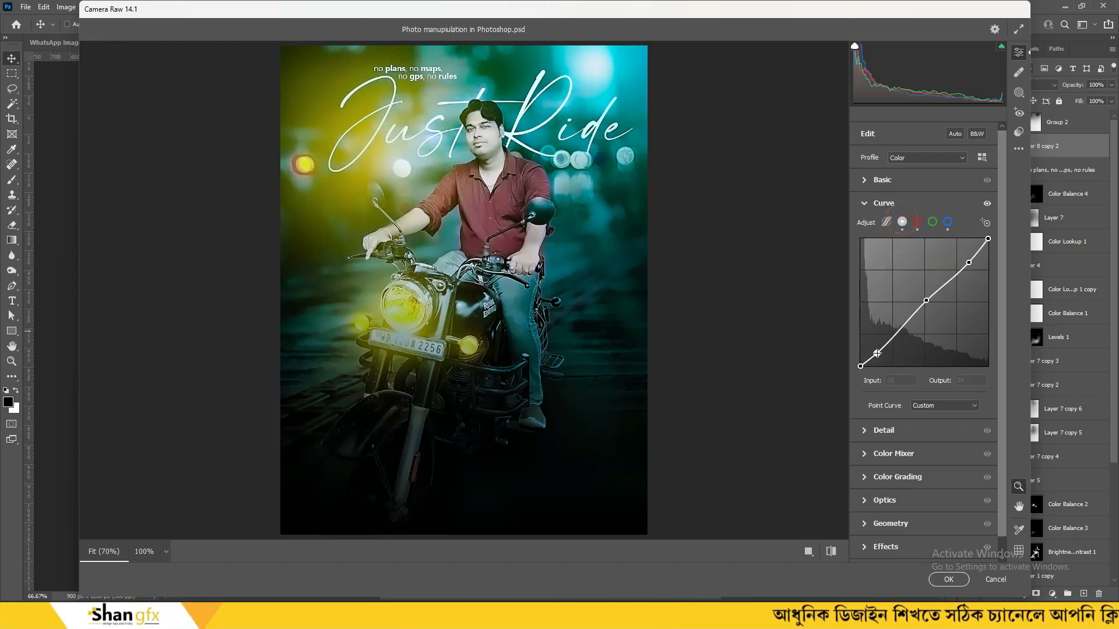
{"action": "left_click_drag", "start_coordinate": [877, 350], "coordinate": [876, 354]}
{"action": "left_click", "coordinate": [932, 223]}
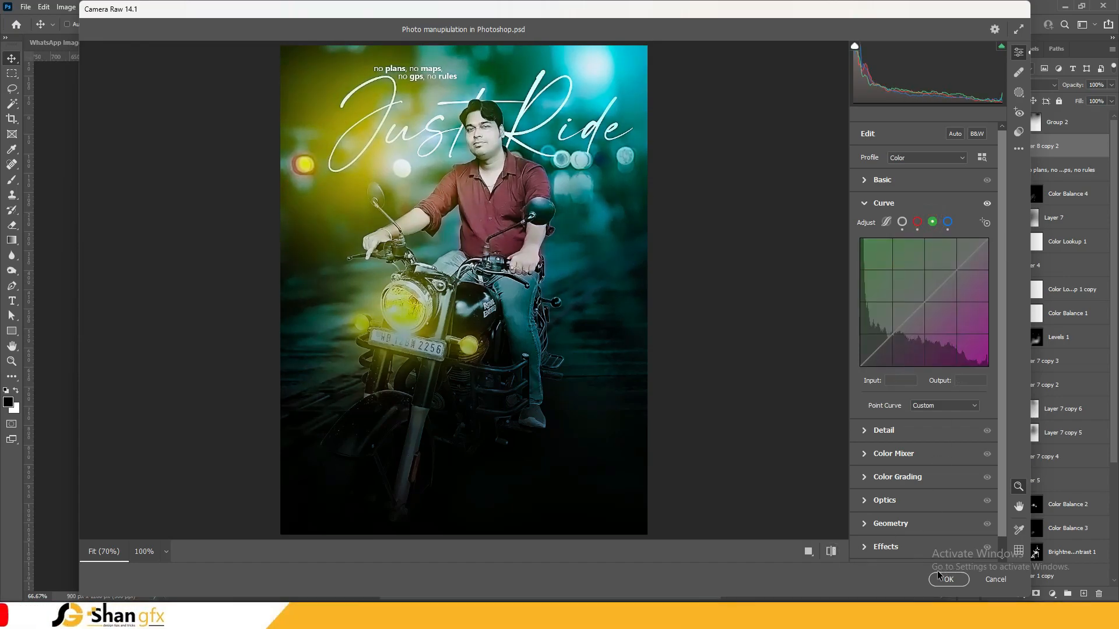
Compare the curve edit against defaults several times, then apply it to the layer
{"action": "left_click", "coordinate": [830, 552]}
{"action": "left_click", "coordinate": [830, 552]}
{"action": "left_click", "coordinate": [830, 552]}
{"action": "left_click", "coordinate": [831, 552]}
{"action": "left_click", "coordinate": [830, 552]}
{"action": "left_click", "coordinate": [830, 551]}
{"action": "left_click", "coordinate": [830, 552]}
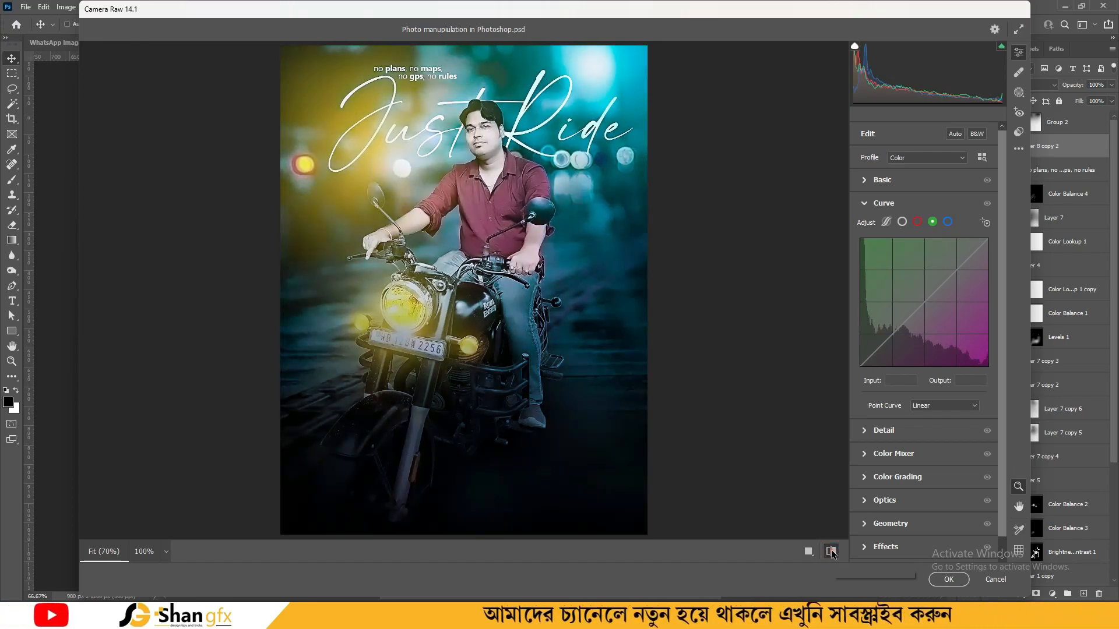
{"action": "left_click", "coordinate": [830, 552]}
{"action": "left_click", "coordinate": [948, 579]}
Zoom out to the whole poster and auto-correct its colours
{"action": "key", "text": "ctrl+minus"}
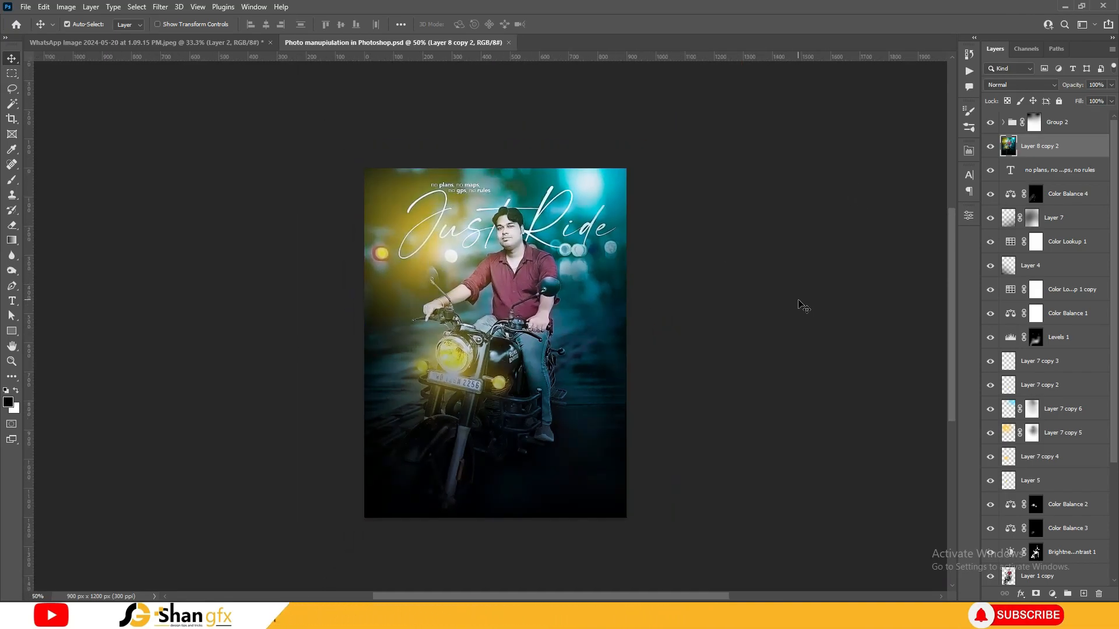
{"action": "key", "text": "ctrl+shift+l"}
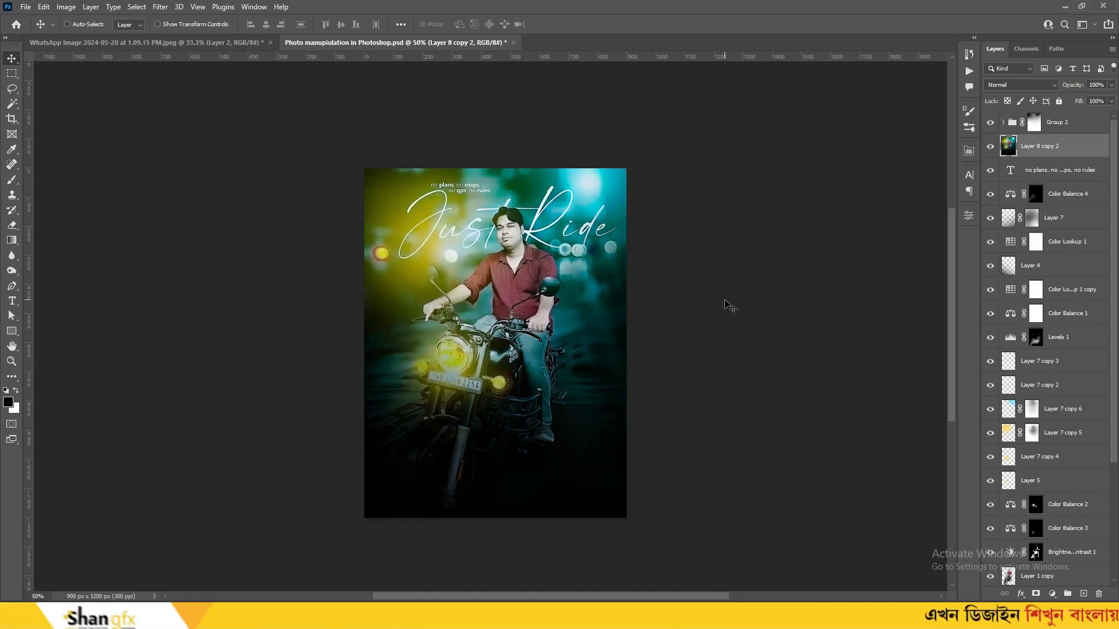